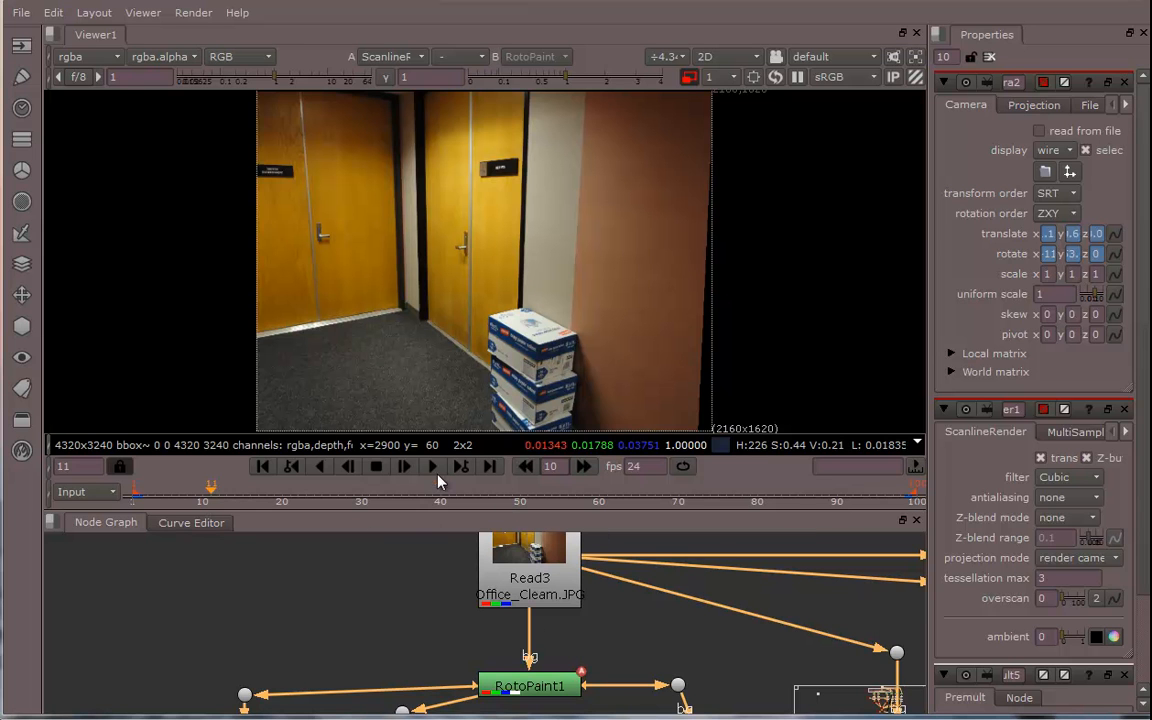
Preview the finished box-removal composite from the earlier project in the viewer
drag(455, 513, 471, 706)
mouse_move(558, 519)
middle_down()
mouse_move(560, 476)
mouse_move(533, 519)
mouse_move(541, 527)
middle_up()
key(f)
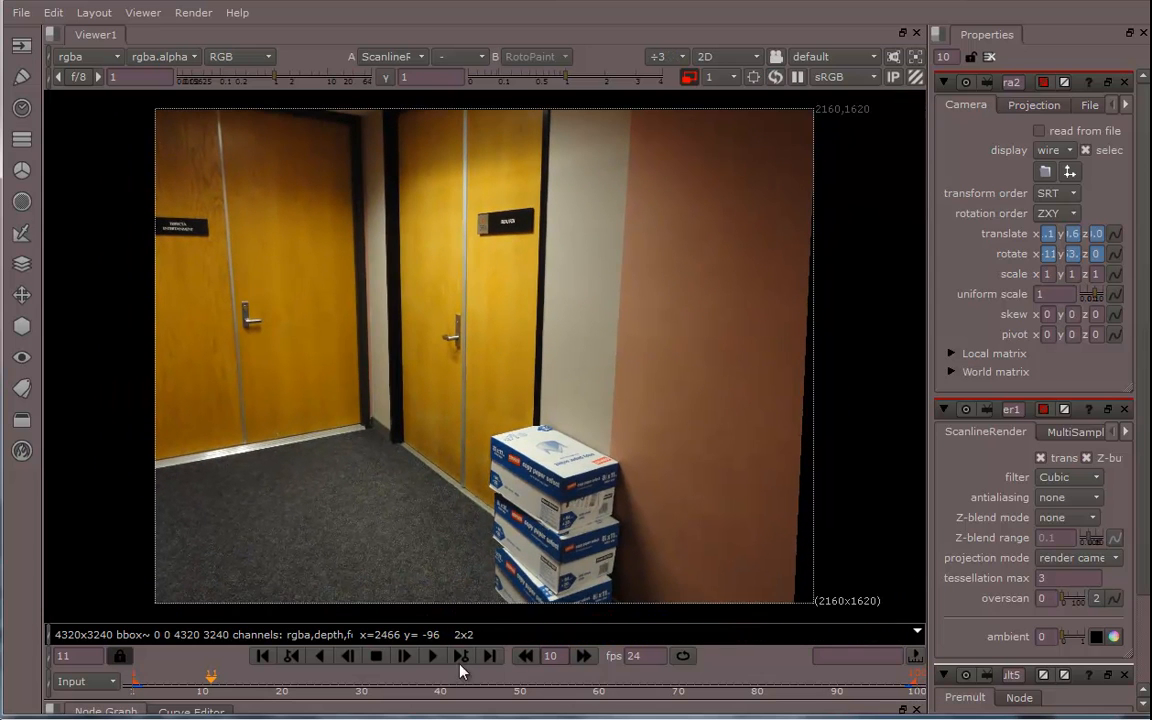
click(434, 659)
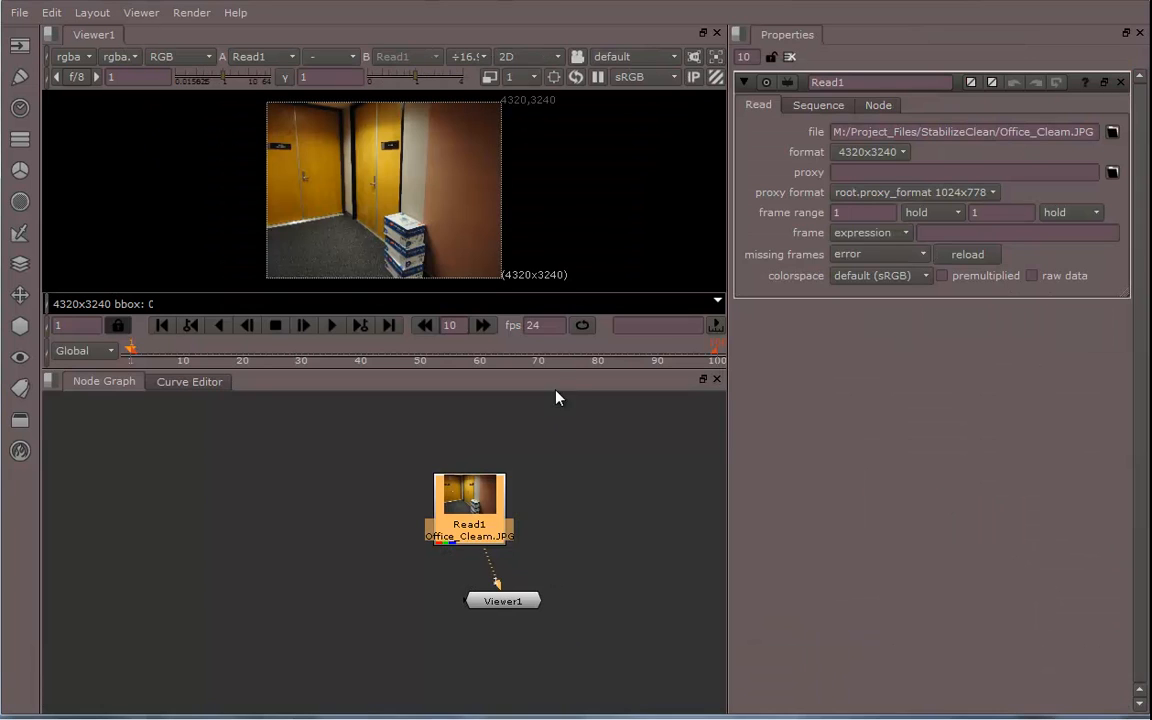
scroll(548, 509, up, 5)
middle_drag(495, 523, 537, 506)
scroll(578, 444, down, 2)
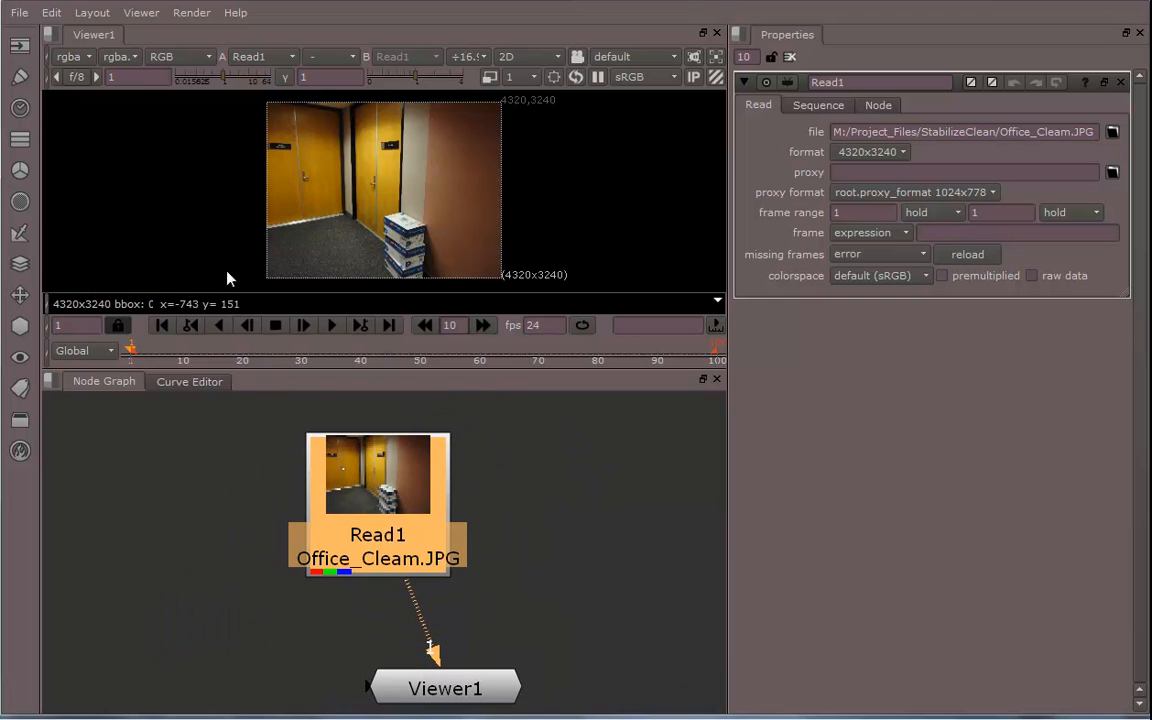
click(18, 46)
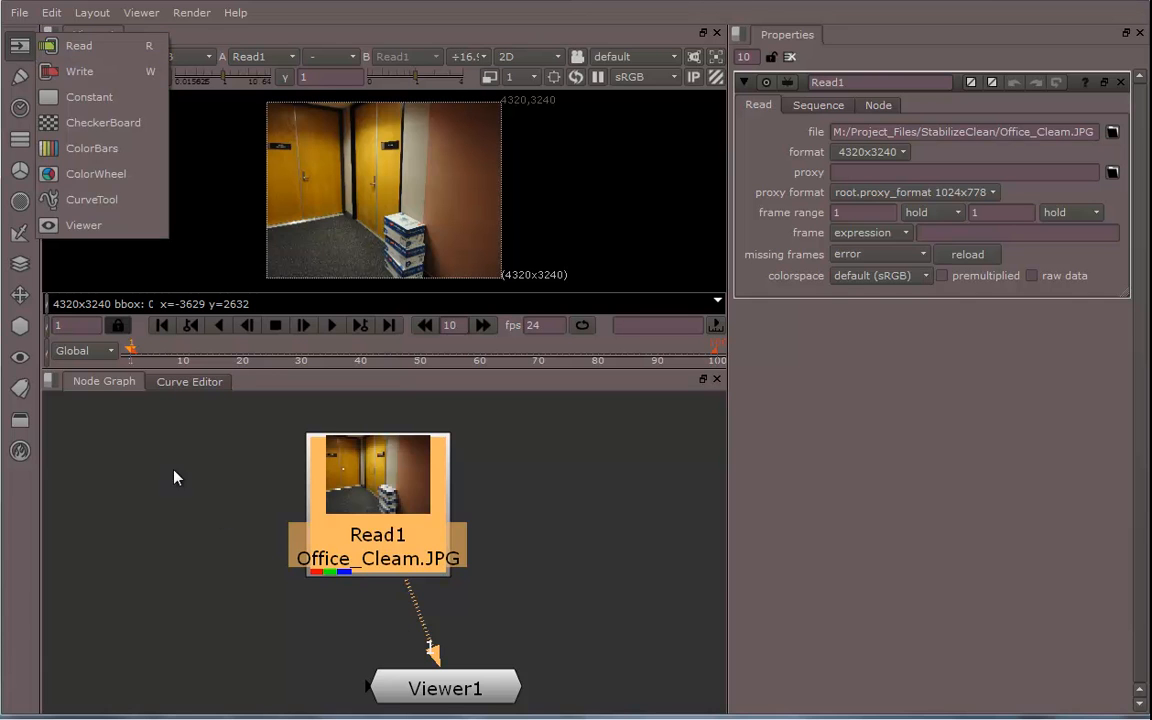
click(237, 516)
middle_drag(237, 516, 240, 464)
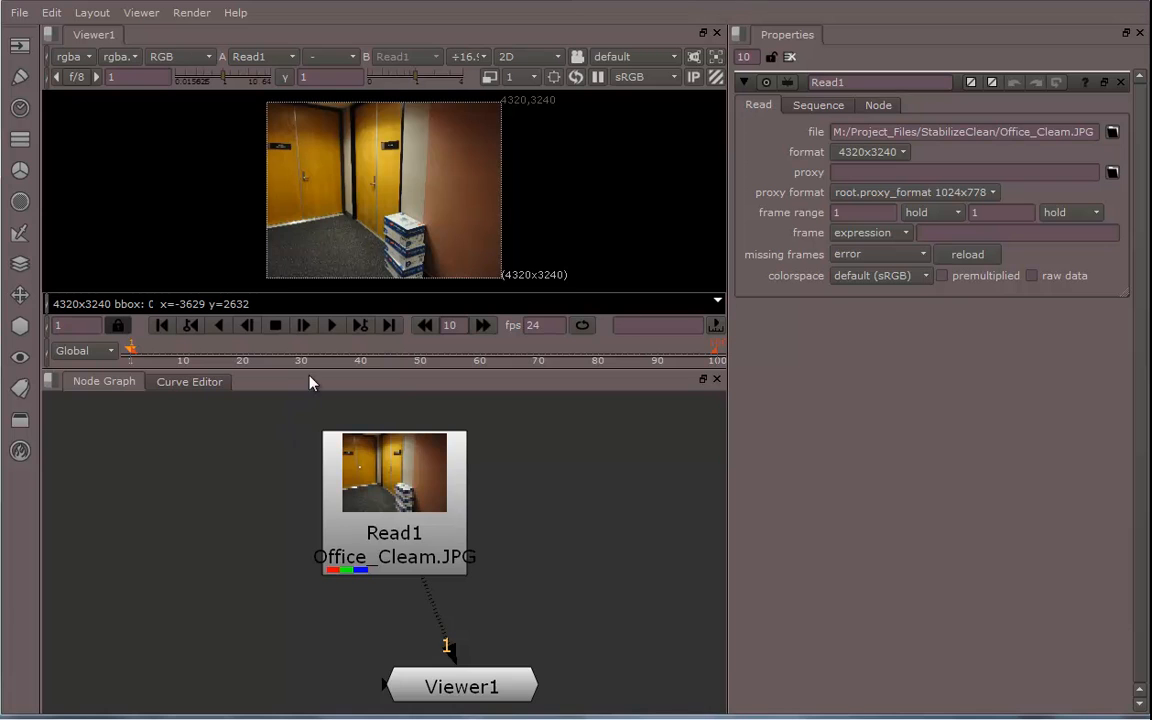
Enlarge the viewer pane by resizing the dividers to the node graph and properties panels
drag(310, 372, 300, 514)
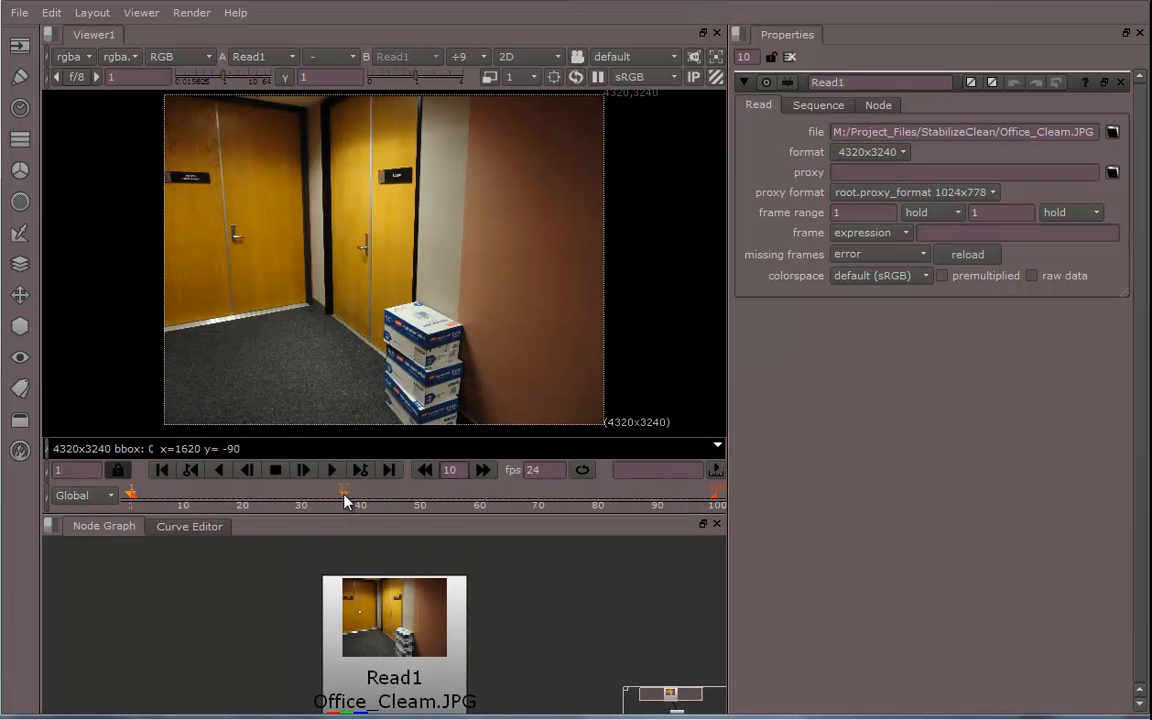
drag(757, 400, 1048, 427)
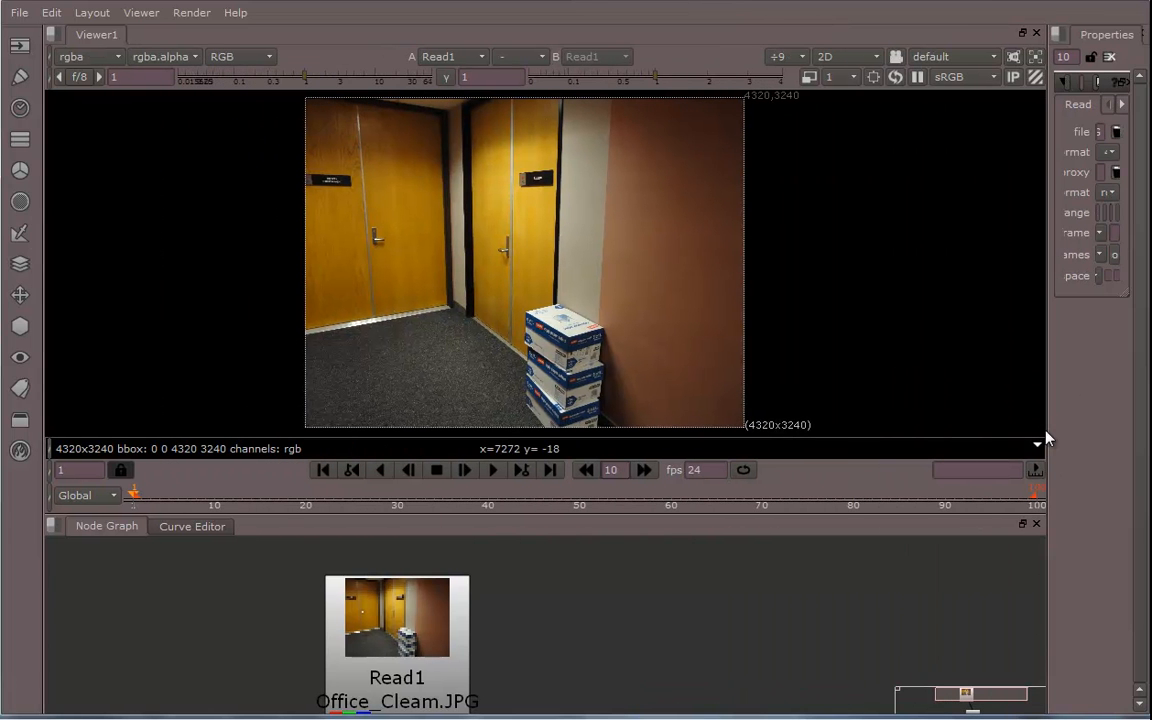
middle_drag(677, 611, 768, 579)
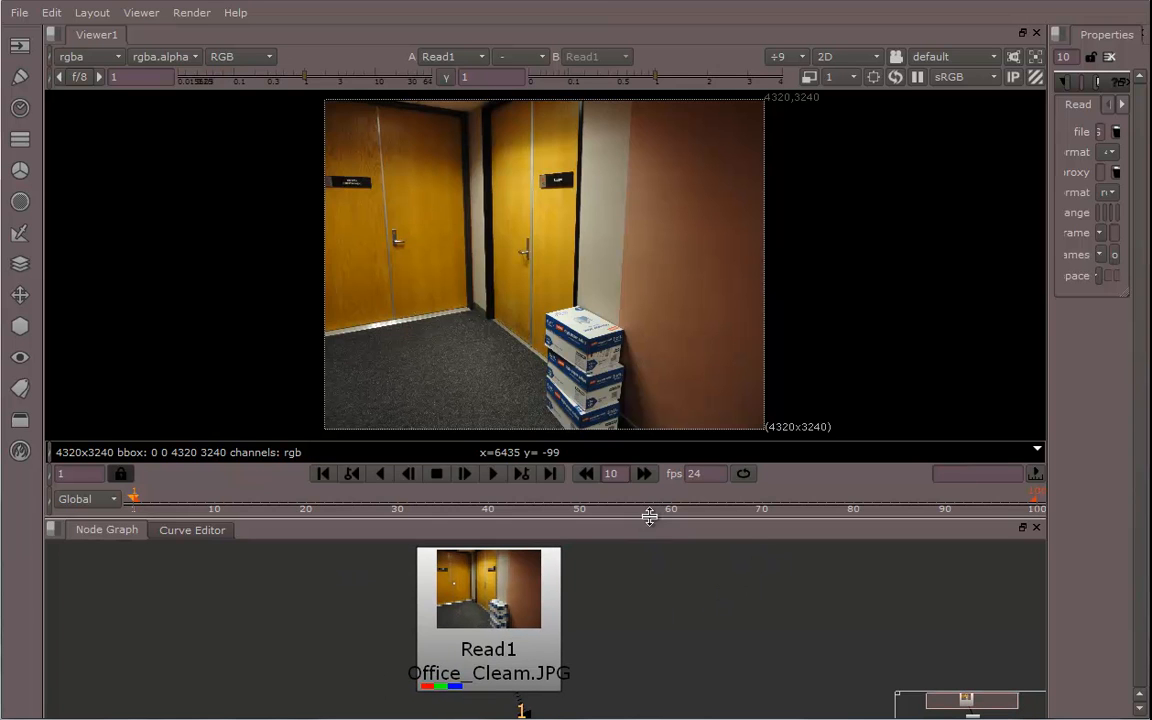
drag(1046, 345, 861, 321)
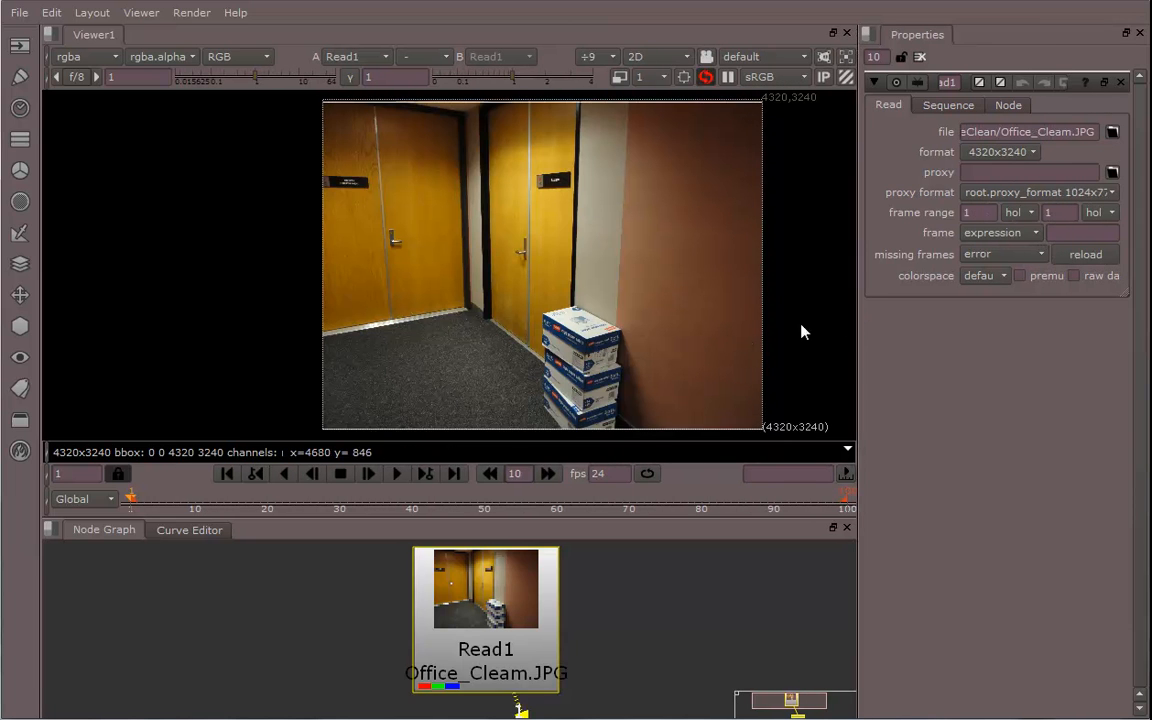
Readjust the split between viewer and node graph and reposition the Read1 node
drag(620, 517, 622, 595)
mouse_move(604, 417)
middle_down()
mouse_move(625, 368)
mouse_move(609, 417)
middle_up()
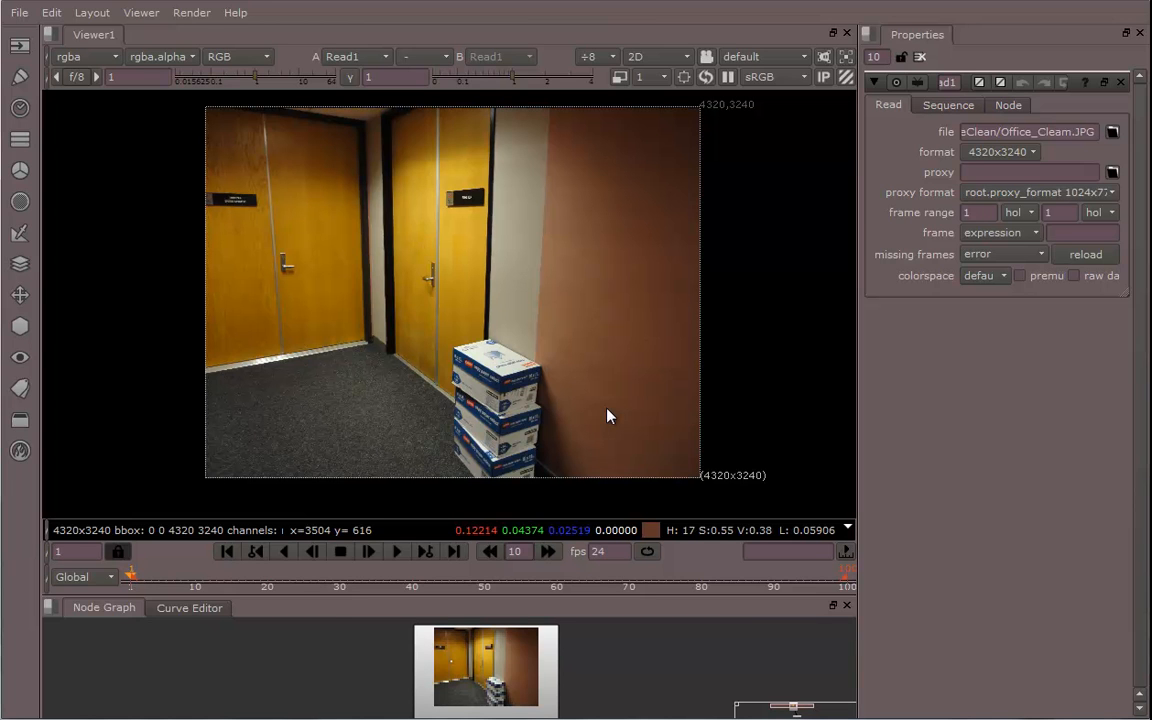
mouse_move(600, 380)
middle_down()
mouse_move(589, 252)
mouse_move(600, 389)
middle_up()
drag(567, 598, 581, 380)
drag(503, 549, 497, 602)
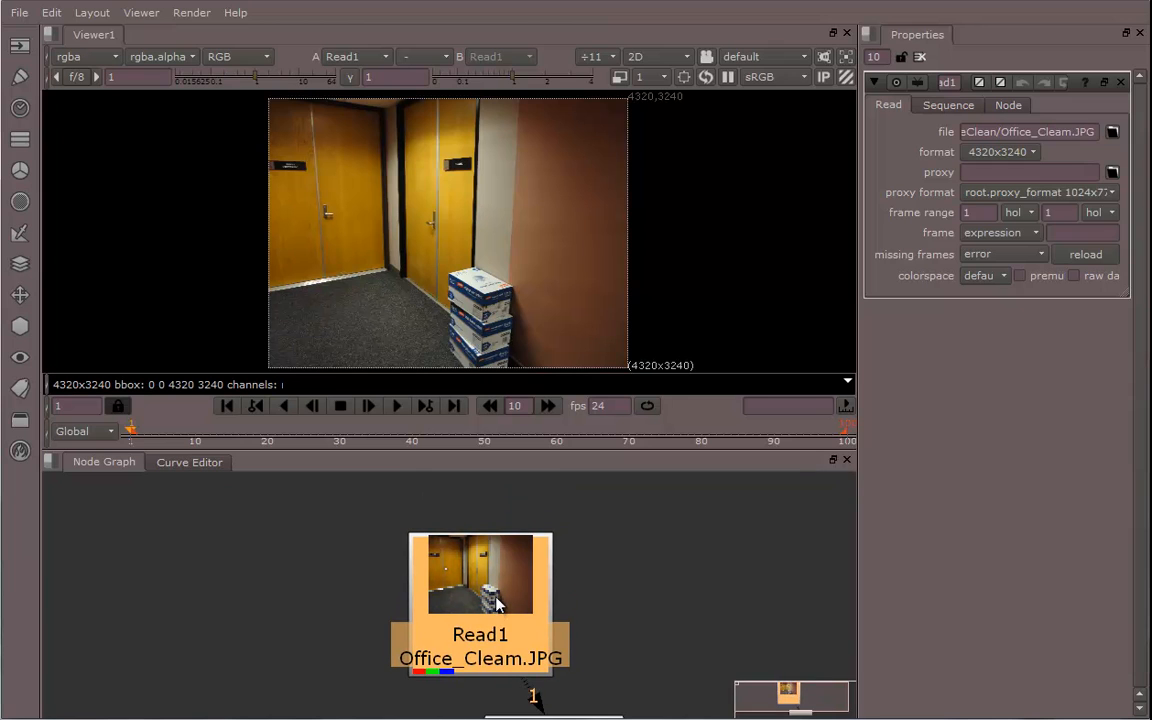
middle_drag(618, 617, 628, 567)
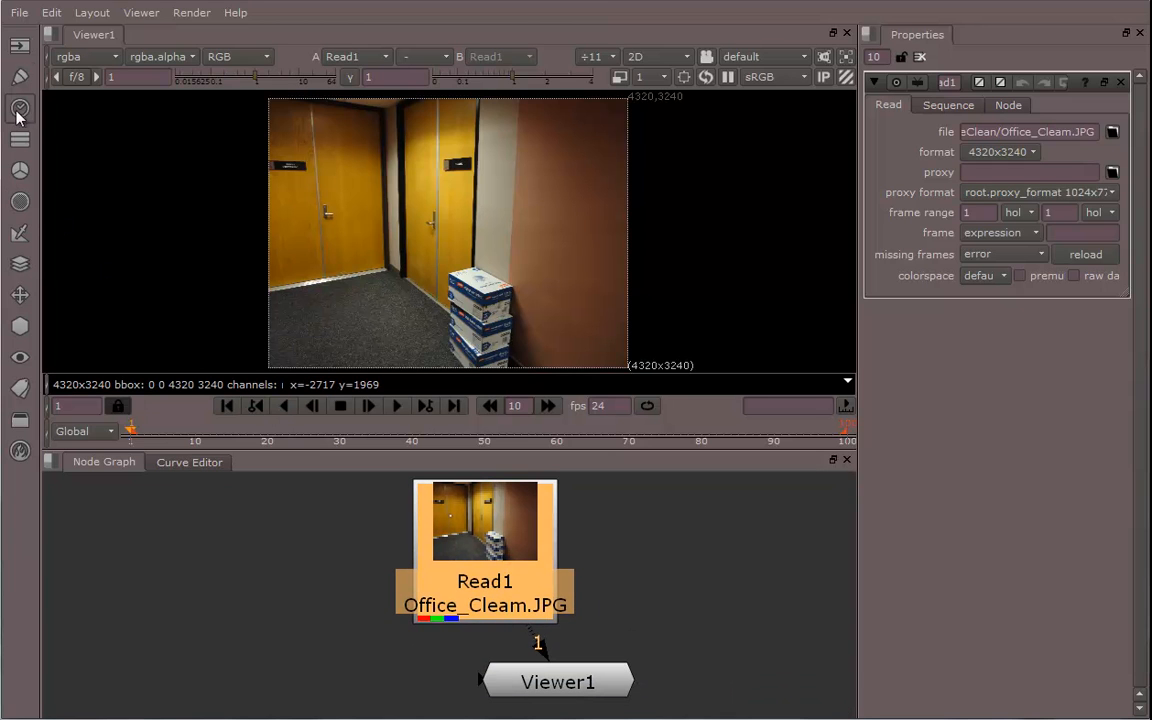
Add a RotoPaint node below Read1 and arrange it between the Read1 and Viewer1 nodes
click(20, 76)
click(90, 108)
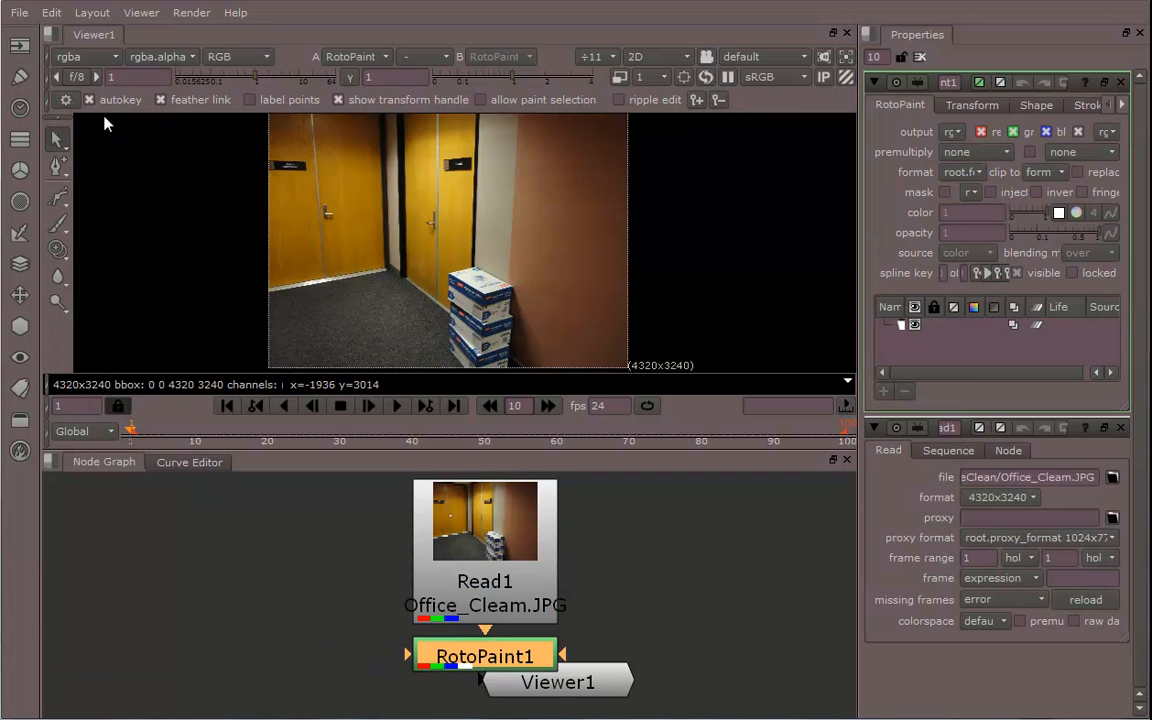
middle_drag(331, 605, 285, 585)
drag(543, 672, 481, 713)
middle_drag(548, 662, 573, 661)
Enlarge the viewer pane over the node graph to see the office image larger
scroll(587, 656, up, 1)
scroll(587, 656, up, 1)
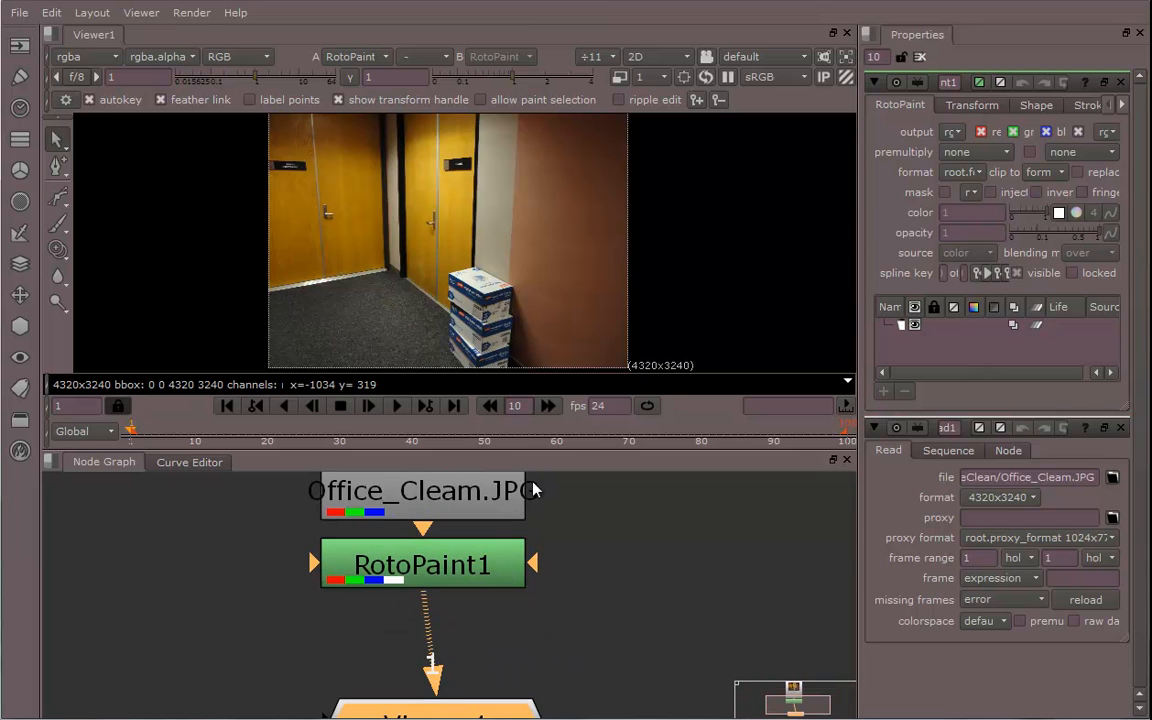
drag(540, 455, 538, 640)
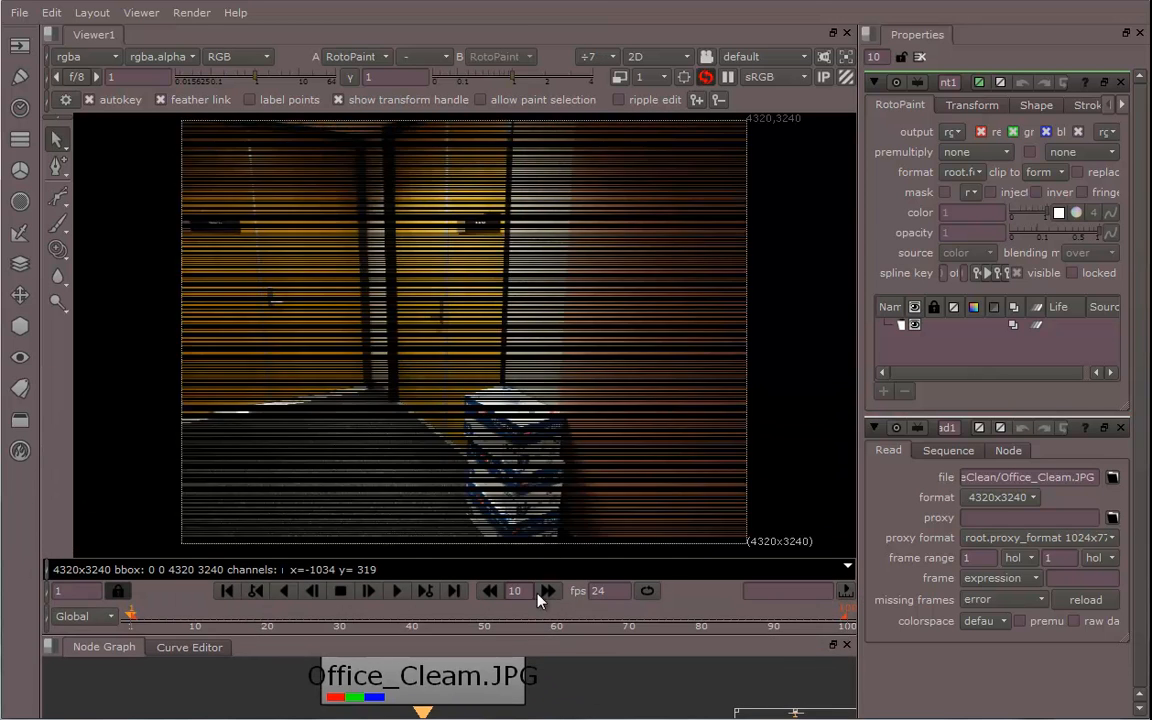
Choose the Clone tool, set the brush size to about 305, and set the clone source offset above the box
click(58, 250)
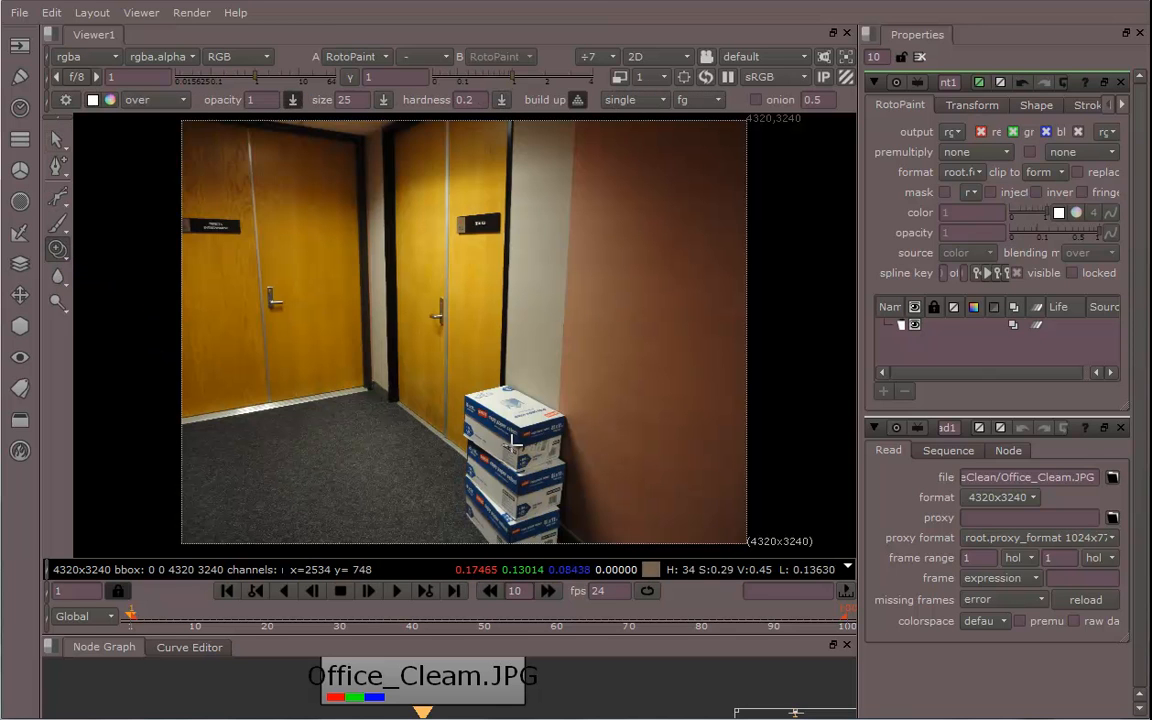
middle_drag(471, 307, 463, 286)
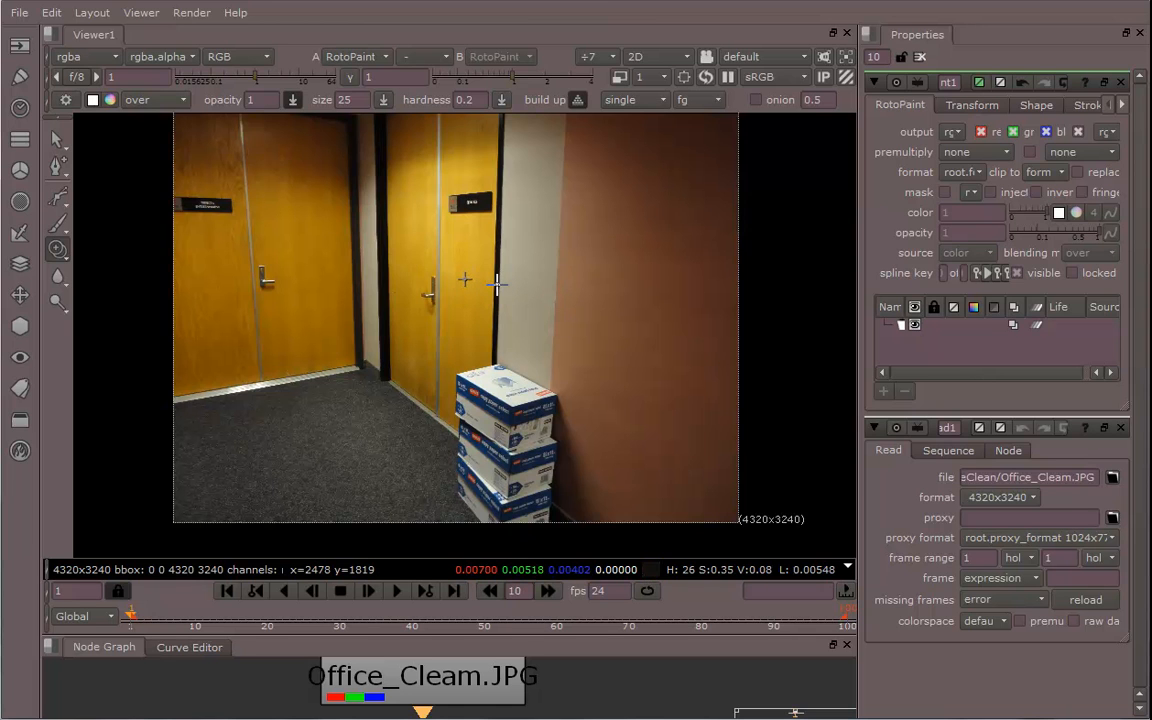
shift+drag(497, 260, 491, 308)
scroll(497, 308, up, 5)
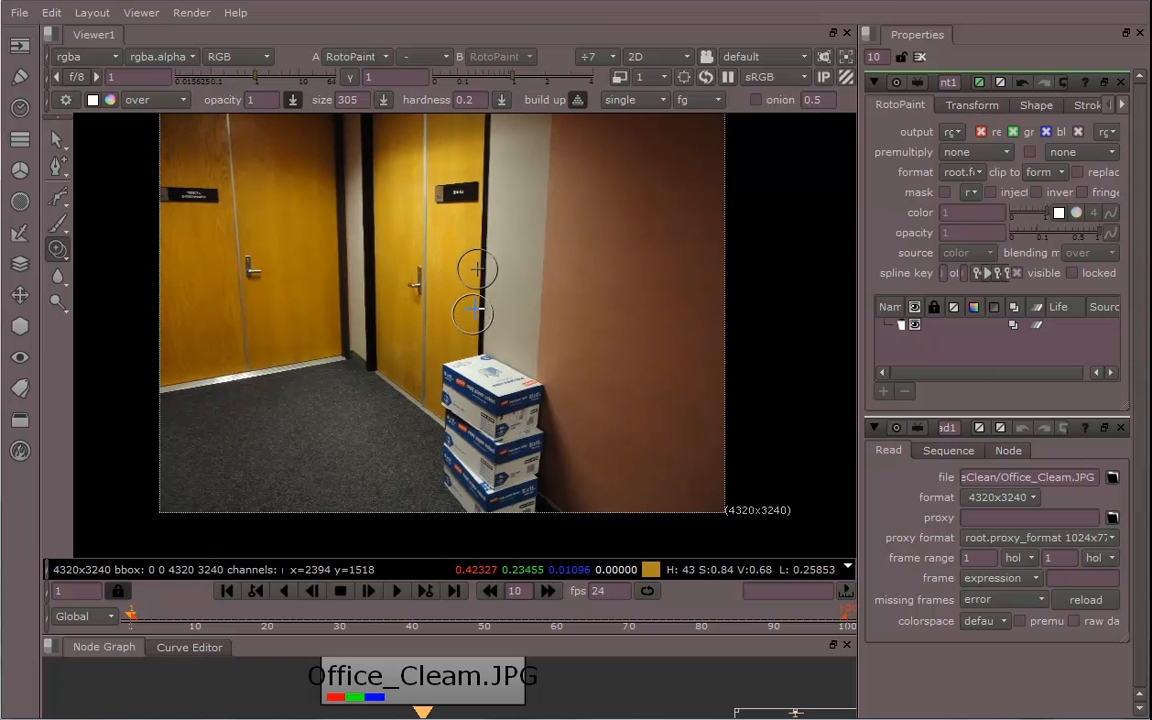
middle_drag(496, 342, 497, 323)
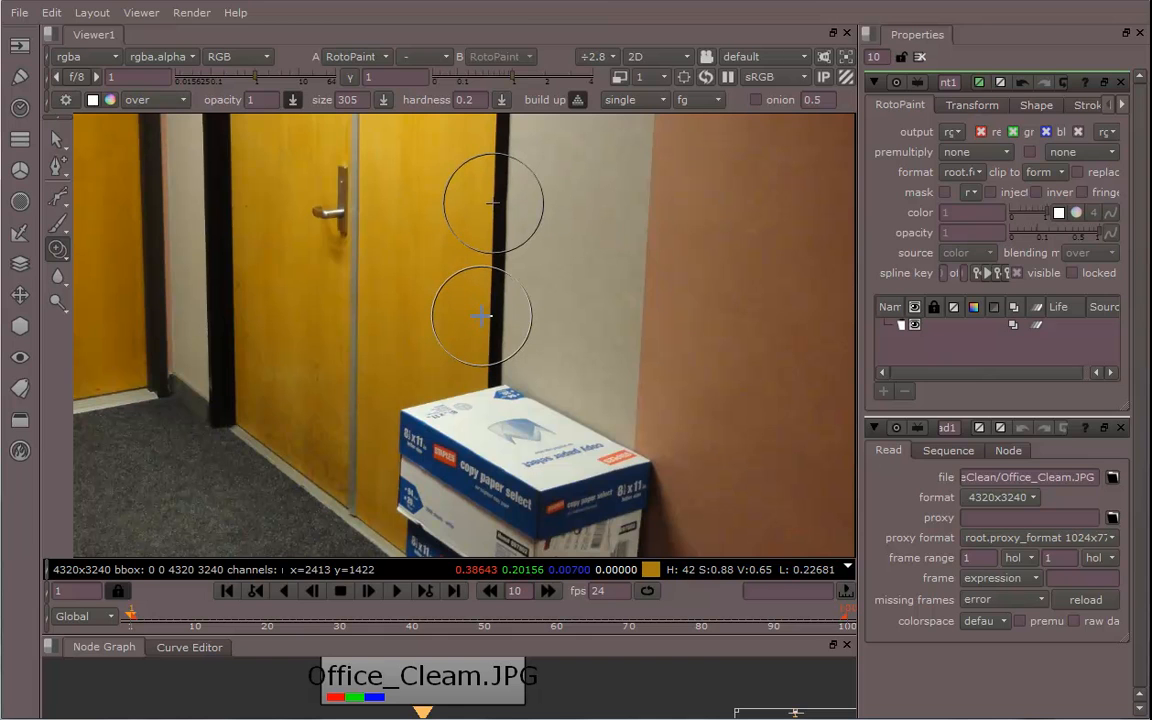
ctrl+drag(482, 316, 489, 318)
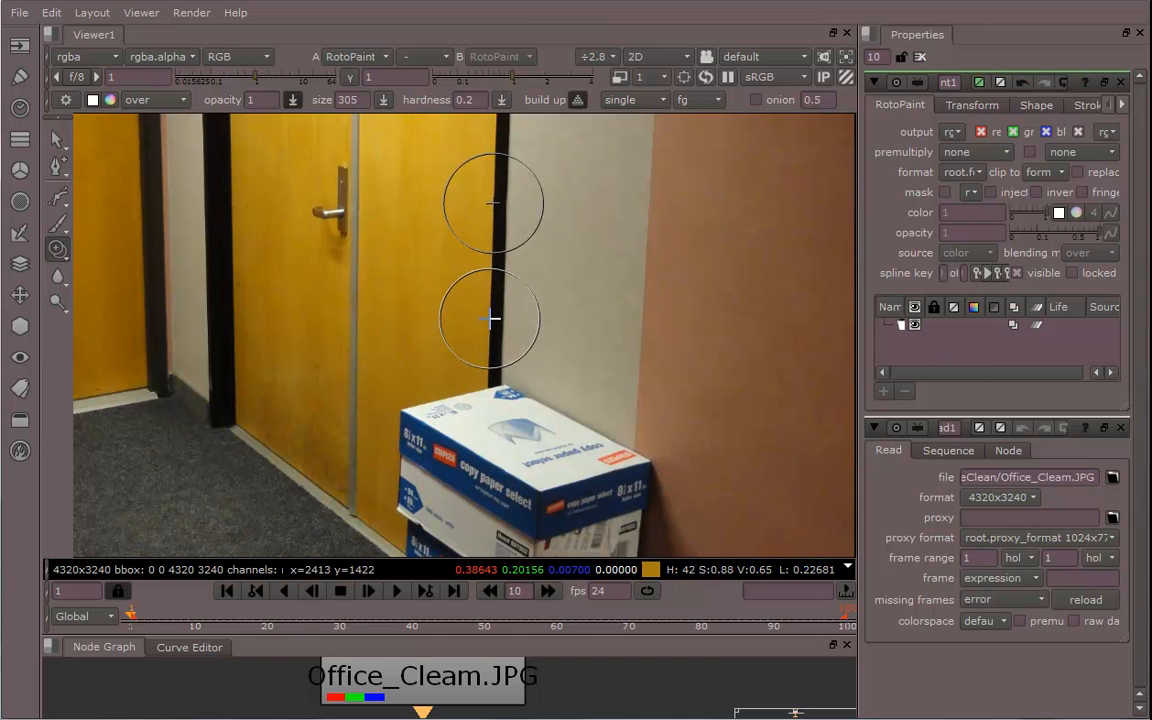
middle_drag(490, 386, 489, 320)
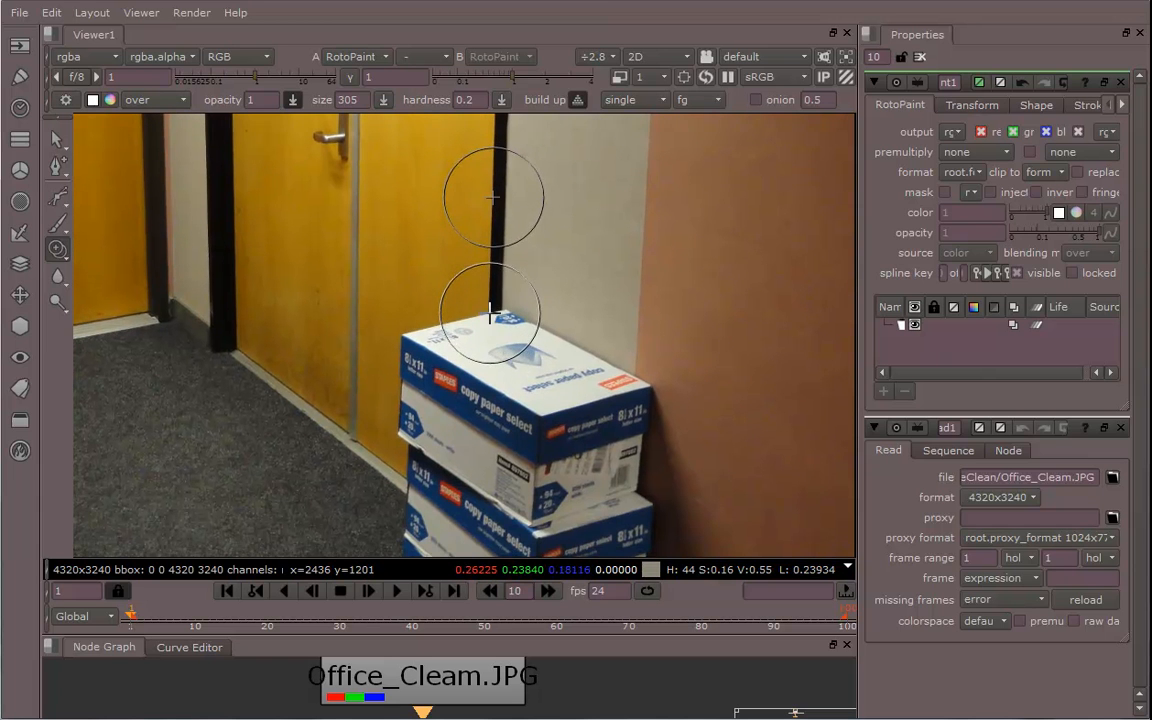
Paint clone strokes over the top box, copying the door and wall texture onto it
mouse_move(489, 320)
mouse_down()
mouse_move(489, 355)
mouse_move(489, 310)
mouse_move(508, 346)
mouse_move(548, 340)
mouse_move(453, 329)
mouse_move(413, 348)
mouse_up()
mouse_move(417, 234)
mouse_down()
mouse_move(404, 226)
mouse_move(408, 324)
mouse_up()
drag(404, 440, 412, 418)
middle_drag(413, 415, 416, 337)
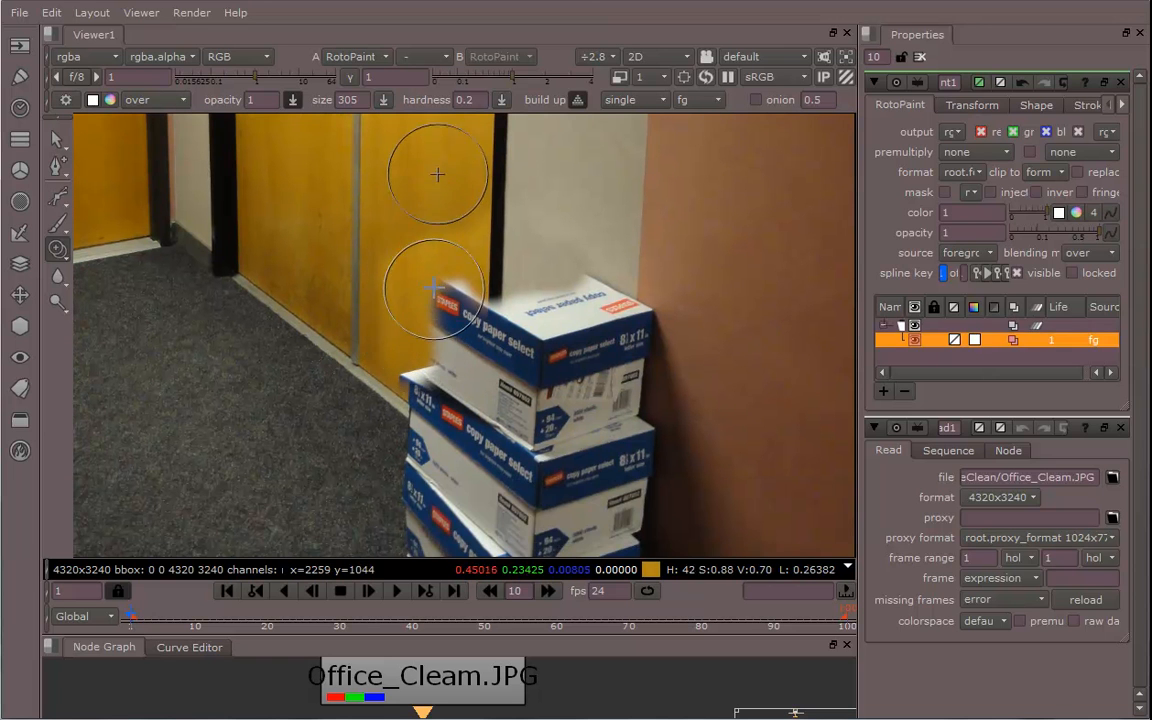
mouse_move(441, 292)
mouse_down()
mouse_move(438, 325)
mouse_move(402, 376)
mouse_up()
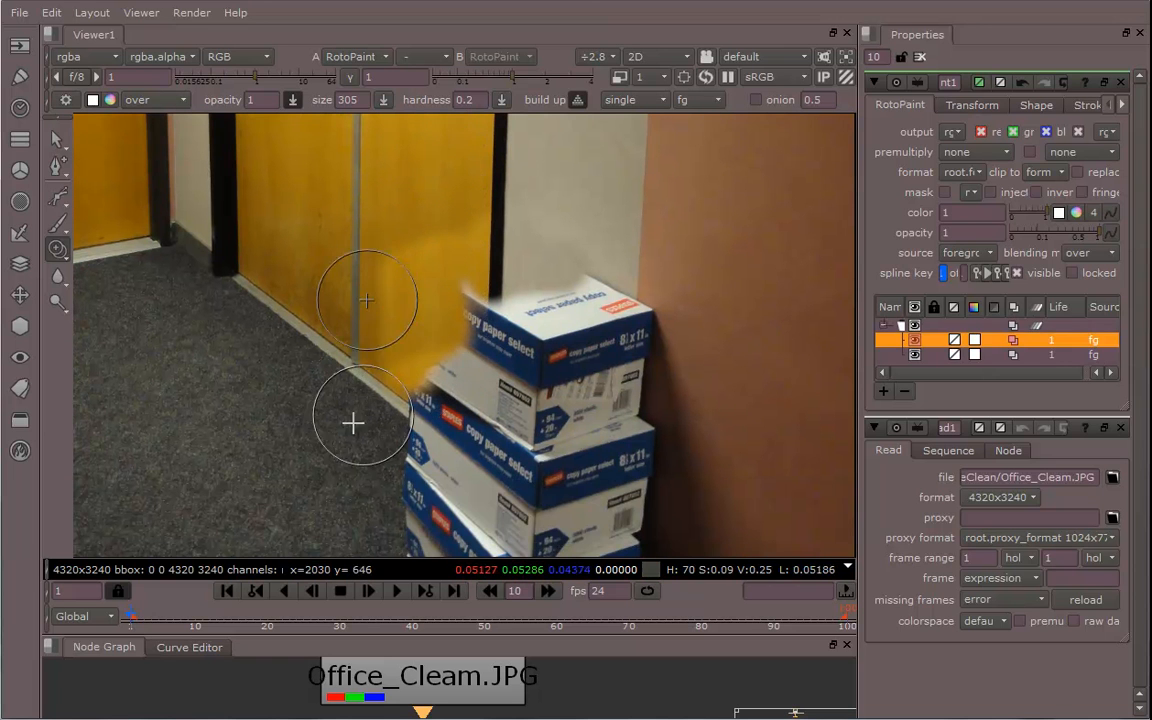
mouse_move(324, 454)
ctrl+mouse_down()
mouse_move(383, 440)
mouse_move(400, 401)
ctrl+mouse_up()
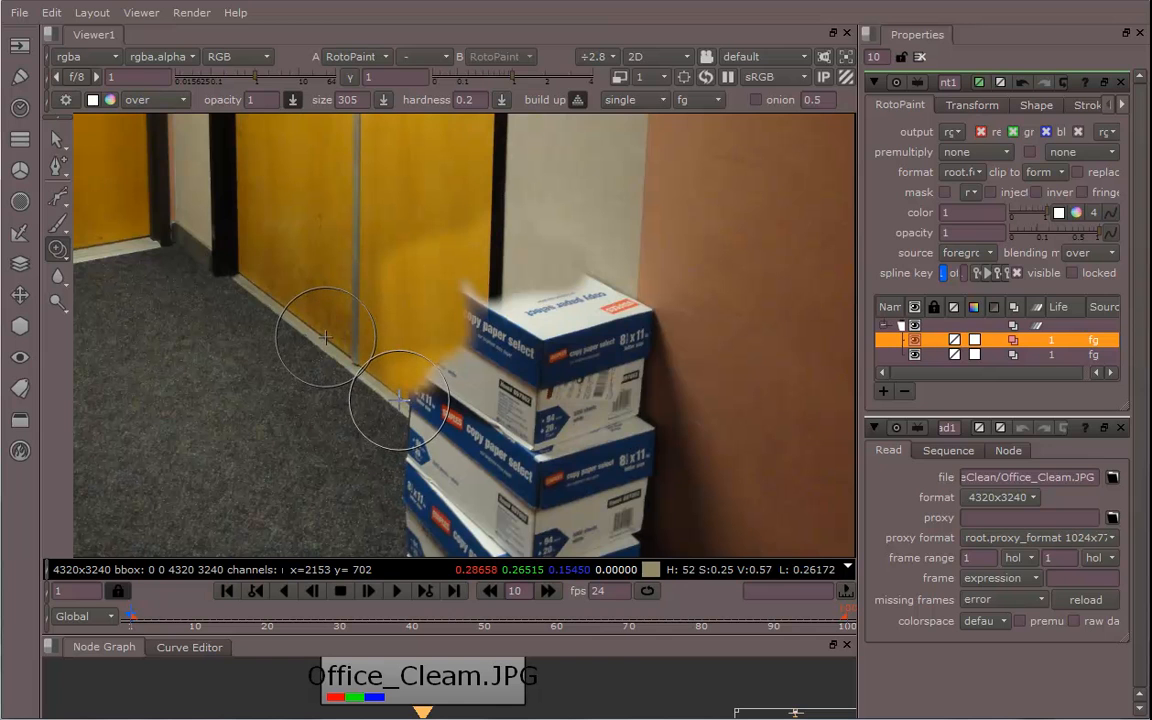
middle_drag(385, 390, 387, 366)
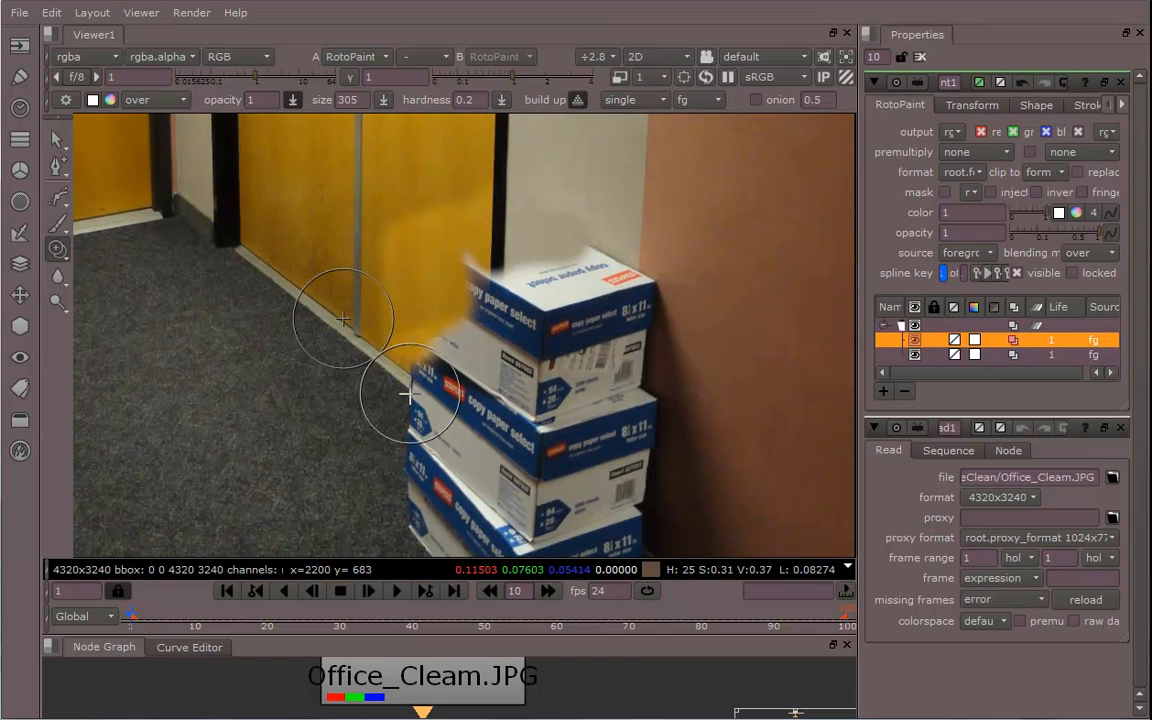
Reduce the brush size to 147 and clone the baseboard and door edge over the box's left side
shift+drag(412, 392, 419, 393)
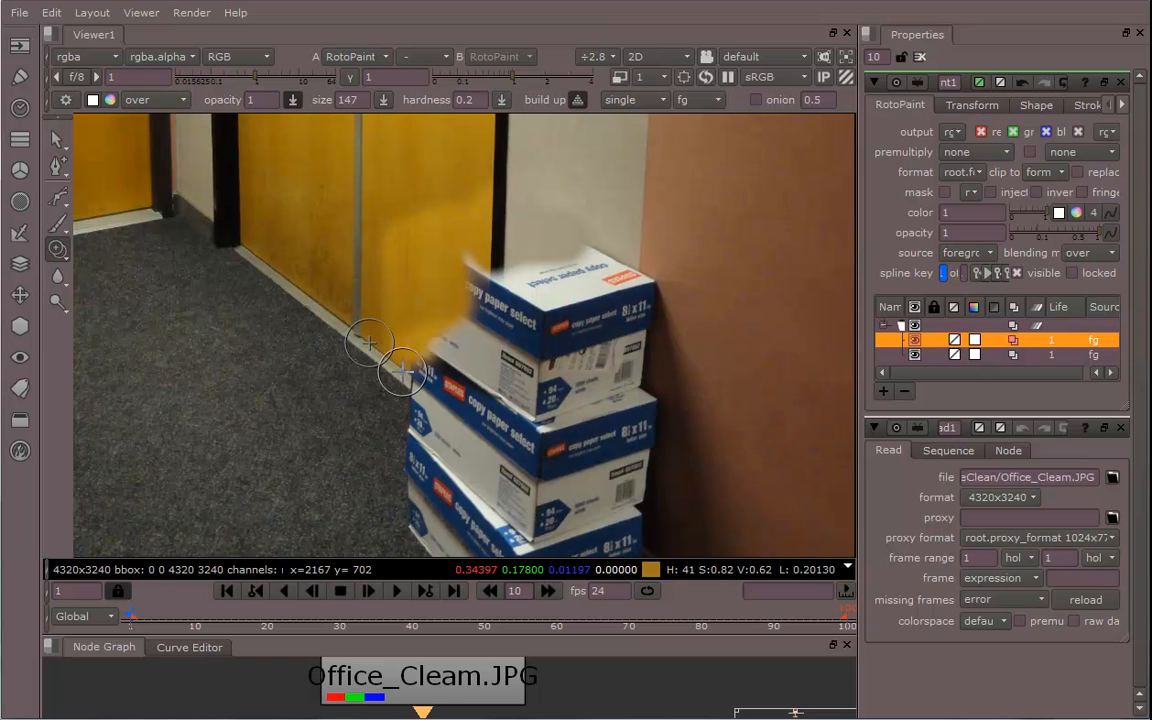
scroll(400, 372, up, 5)
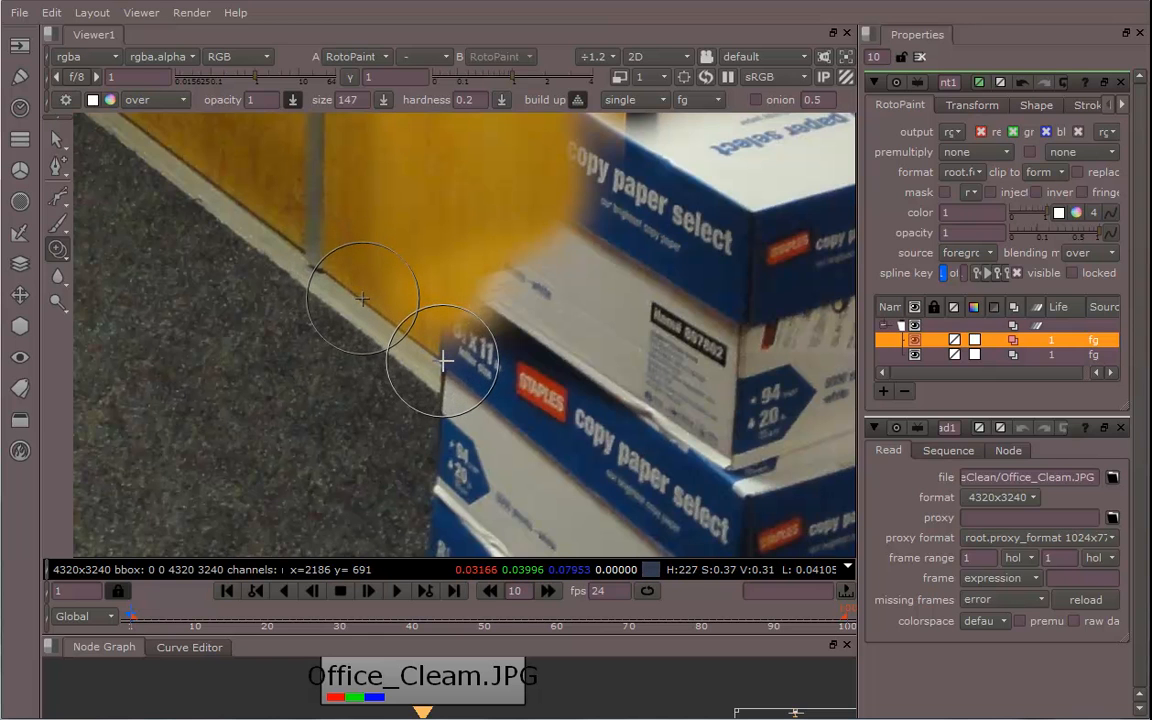
mouse_move(373, 271)
mouse_down()
mouse_move(411, 200)
mouse_move(411, 257)
mouse_move(373, 333)
mouse_up()
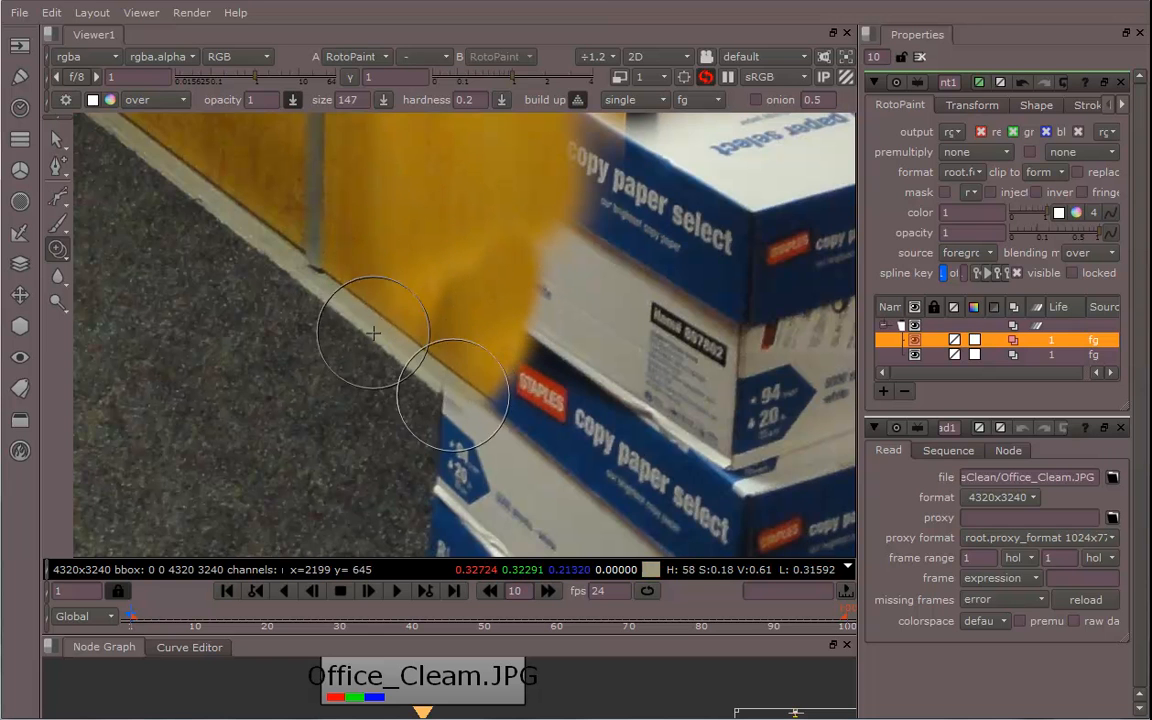
drag(438, 411, 437, 501)
middle_drag(435, 457, 491, 228)
mouse_move(418, 207)
mouse_down()
mouse_move(394, 362)
mouse_move(424, 360)
mouse_move(411, 193)
mouse_move(437, 190)
mouse_move(443, 130)
mouse_up()
mouse_move(501, 300)
middle_down()
mouse_move(486, 338)
mouse_move(461, 250)
middle_up()
mouse_move(464, 375)
mouse_down()
mouse_move(512, 435)
mouse_move(493, 243)
mouse_up()
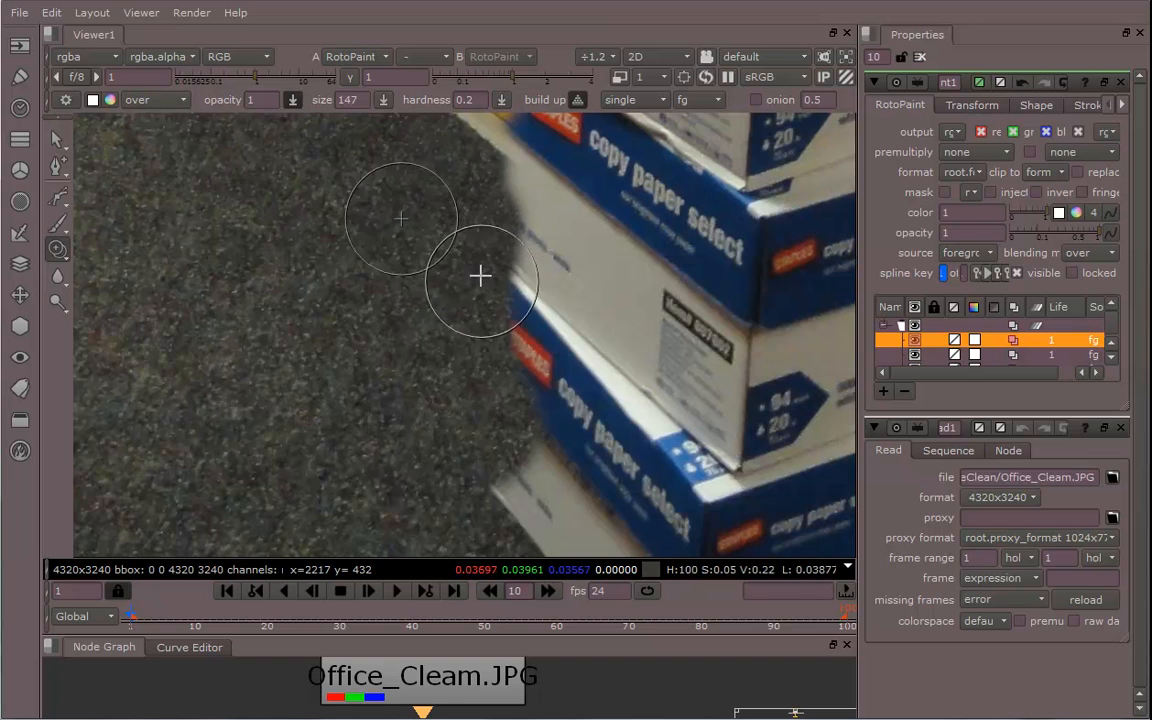
Clone carpet texture over the lower boxes next to the floor
middle_drag(478, 273, 489, 424)
mouse_move(521, 300)
mouse_down()
mouse_move(514, 237)
mouse_move(527, 283)
mouse_move(507, 498)
mouse_up()
middle_drag(480, 295, 472, 471)
middle_drag(420, 304, 504, 370)
ctrl+drag(487, 292, 512, 238)
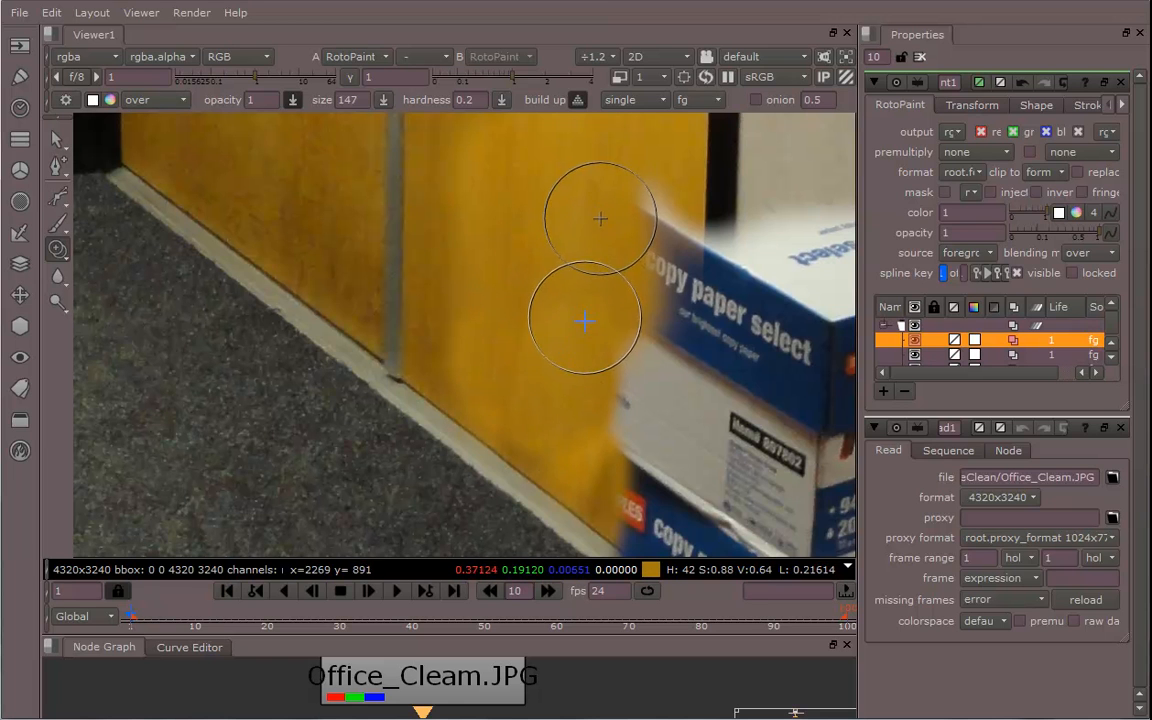
Paint clone strokes copying the door panel and wall over the upper edge of the boxes beside the door frame
middle_drag(586, 206, 553, 342)
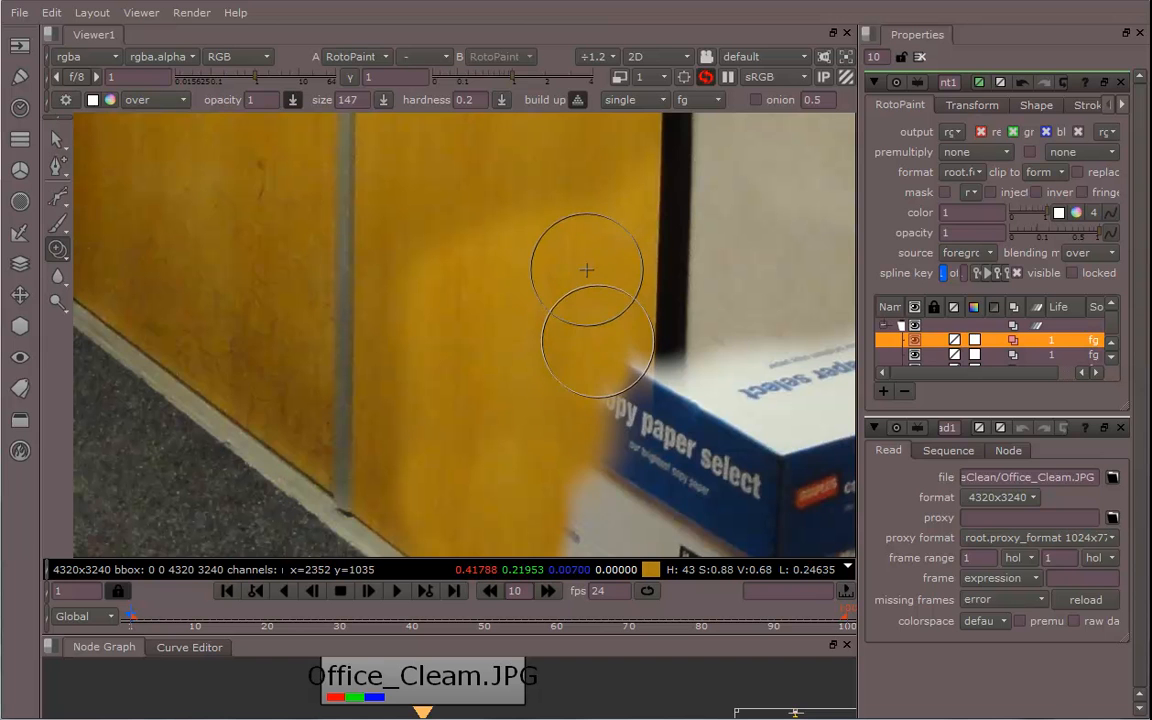
mouse_move(545, 406)
middle_down()
mouse_move(547, 309)
mouse_move(580, 233)
middle_up()
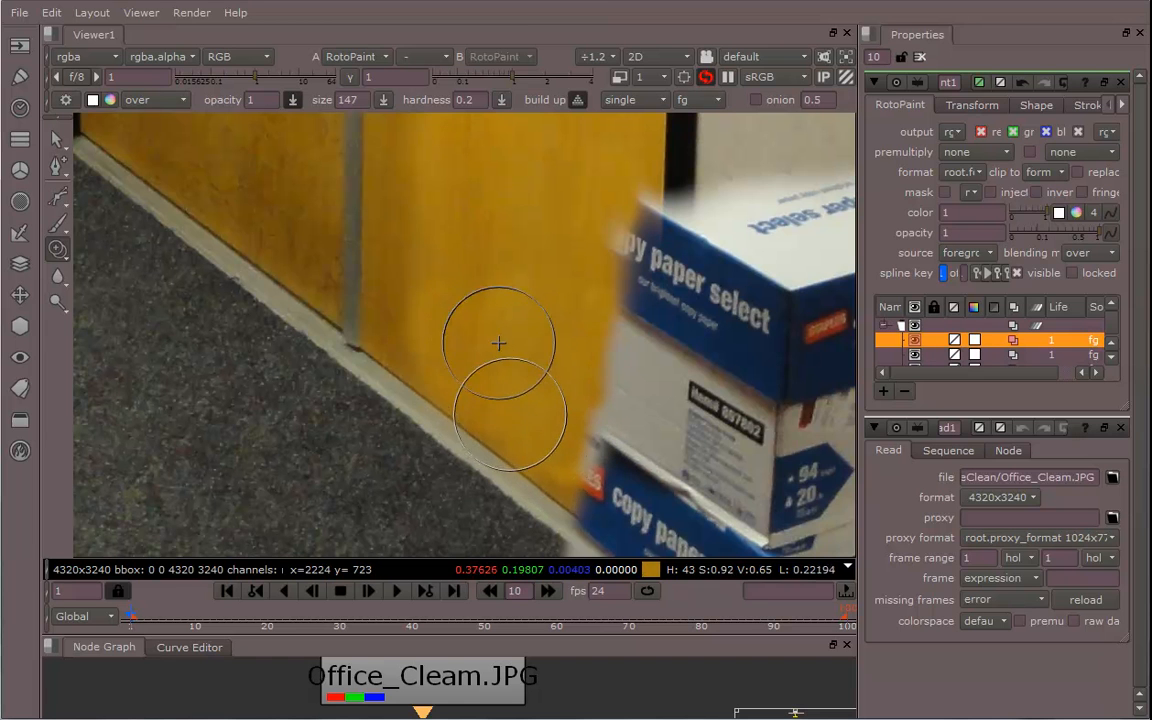
middle_drag(539, 376, 569, 450)
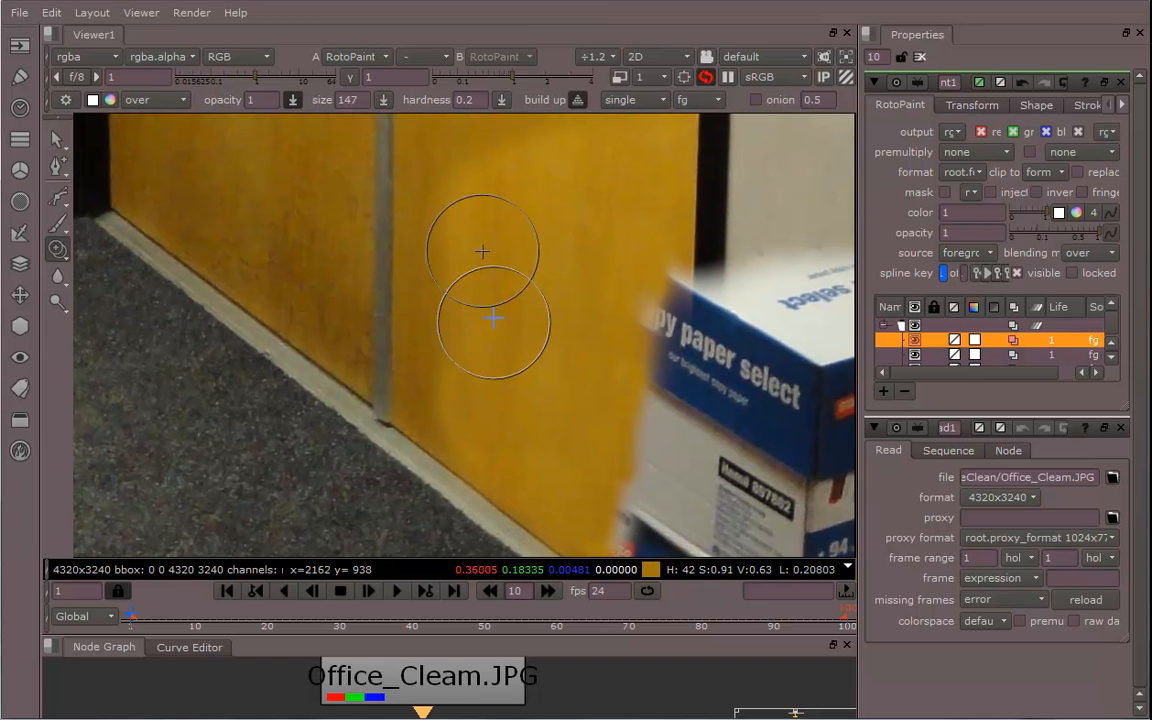
mouse_move(563, 386)
middle_down()
mouse_move(500, 415)
mouse_move(498, 437)
middle_up()
mouse_move(508, 375)
middle_down()
mouse_move(504, 342)
mouse_move(483, 348)
middle_up()
middle_drag(492, 431, 460, 506)
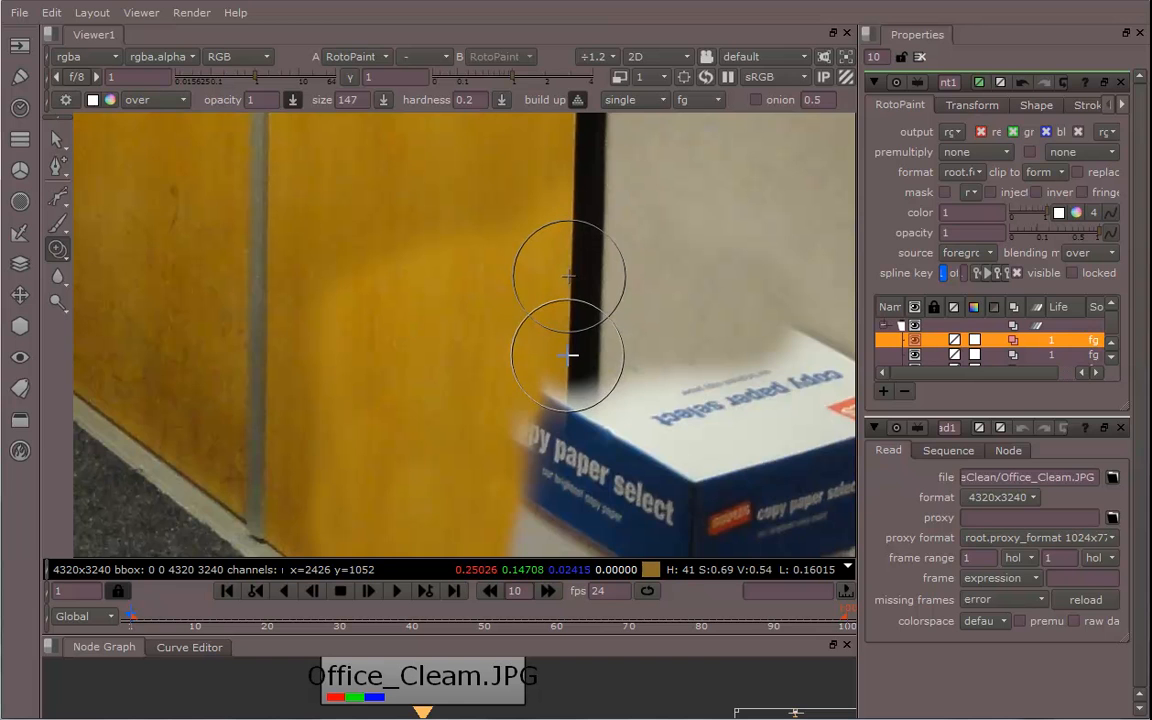
drag(570, 357, 525, 460)
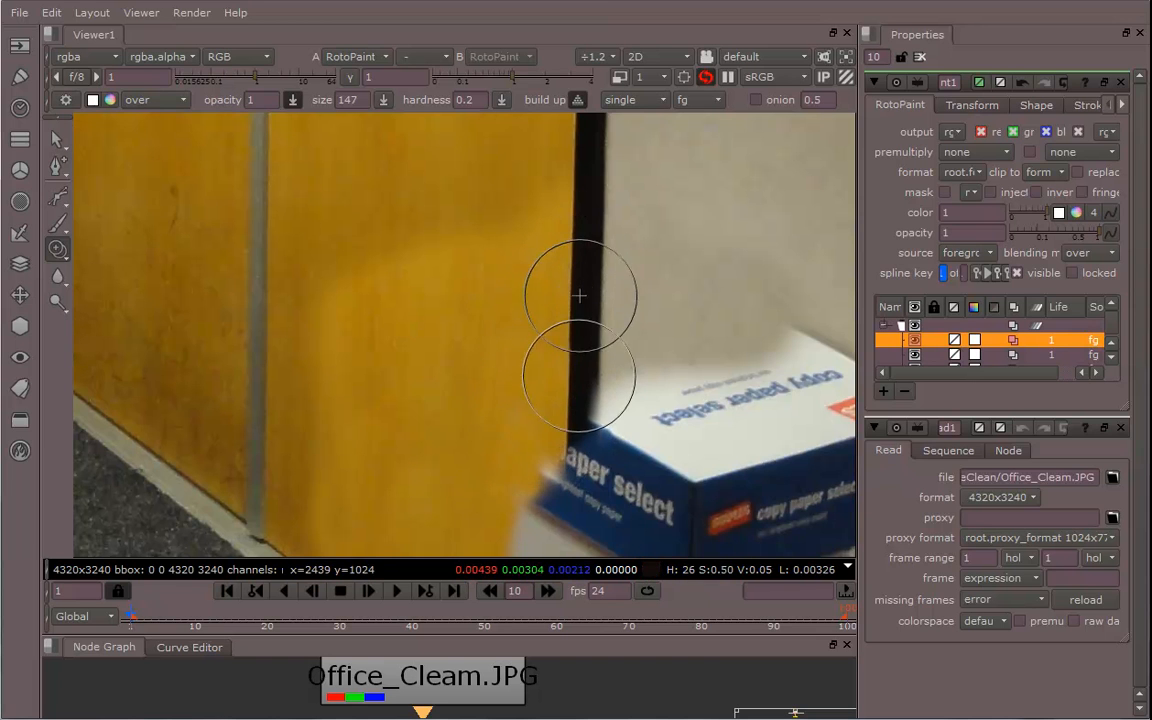
Clone the door panel and baseboard over the left side of the boxes along the floor line
mouse_move(743, 267)
middle_down()
mouse_move(609, 303)
mouse_move(591, 283)
middle_up()
middle_drag(423, 404, 541, 288)
mouse_move(484, 322)
mouse_down()
mouse_move(458, 366)
mouse_move(428, 340)
mouse_up()
middle_drag(428, 340, 442, 244)
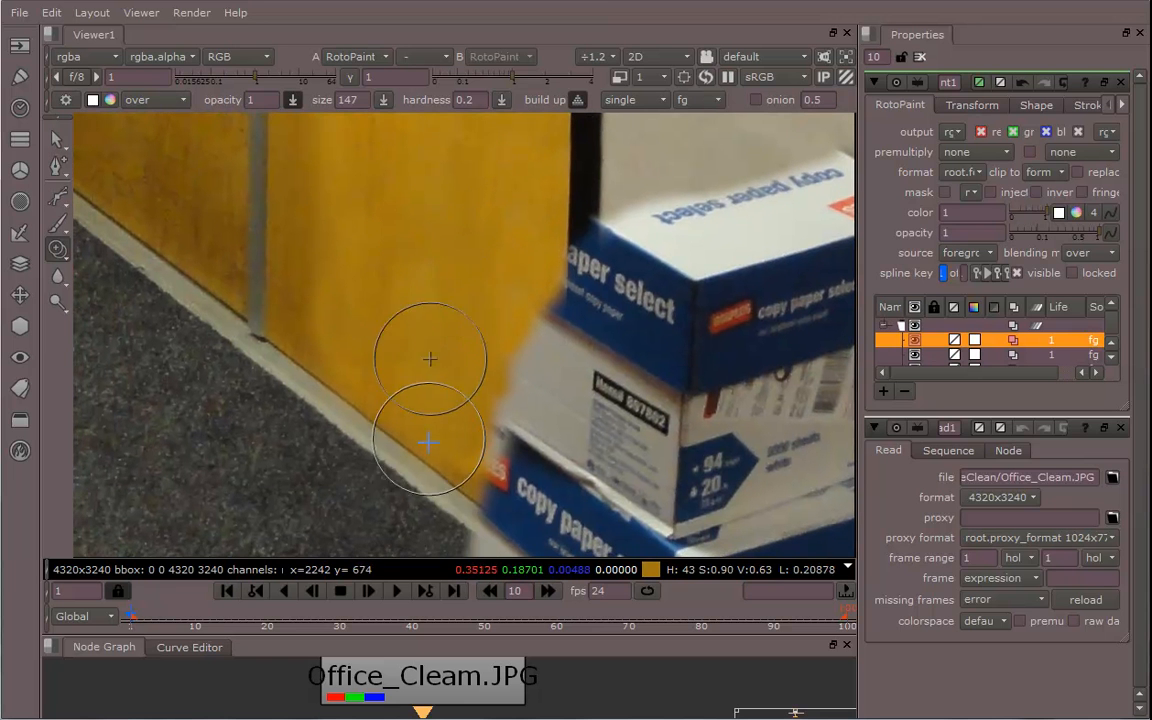
mouse_move(414, 486)
ctrl+mouse_down()
mouse_move(471, 460)
mouse_move(456, 468)
ctrl+mouse_up()
mouse_move(379, 421)
ctrl+mouse_down()
mouse_move(428, 481)
mouse_move(437, 475)
ctrl+mouse_up()
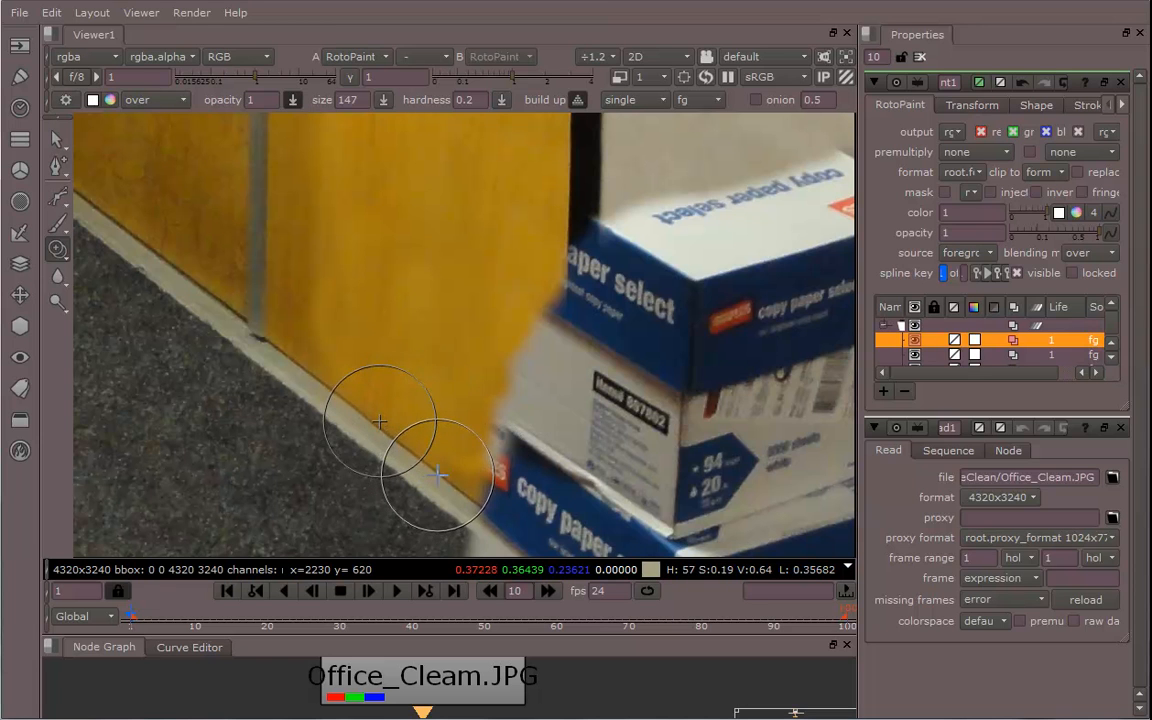
ctrl+drag(374, 420, 435, 475)
ctrl+drag(373, 420, 440, 473)
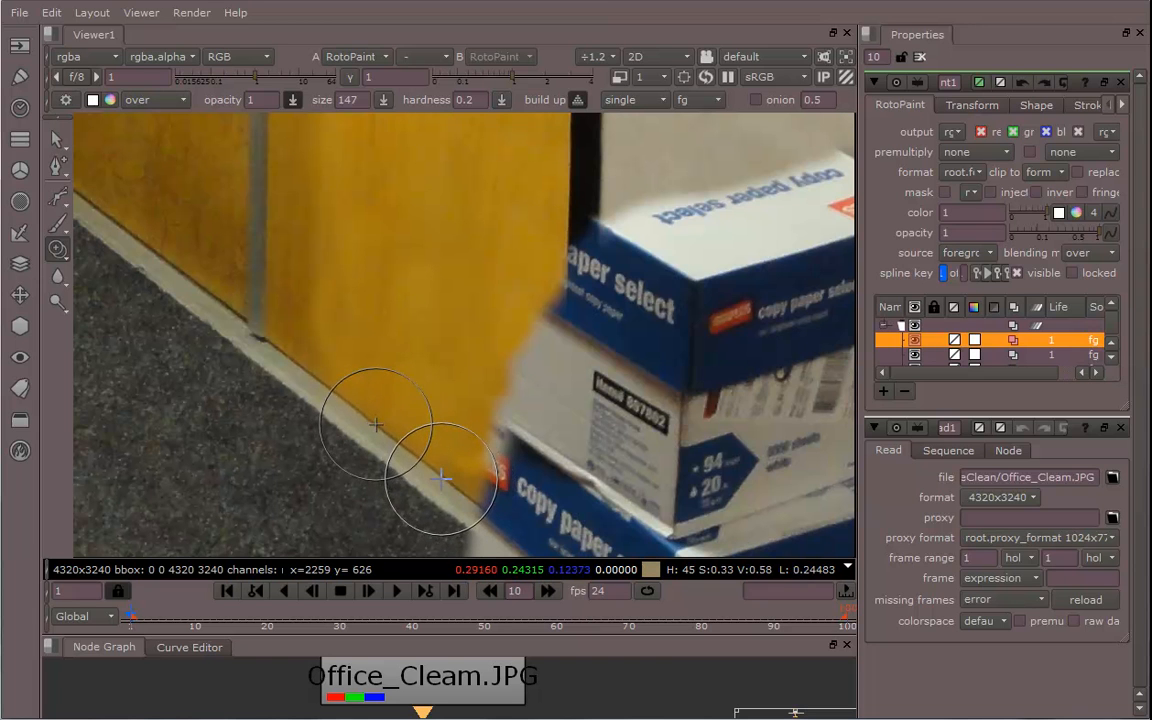
Clone carpet and baseboard texture over the lower-left corner of the box stack
mouse_move(456, 480)
mouse_down()
mouse_move(486, 495)
mouse_move(492, 432)
mouse_move(544, 272)
mouse_up()
mouse_move(434, 440)
middle_down()
mouse_move(419, 332)
mouse_move(429, 314)
middle_up()
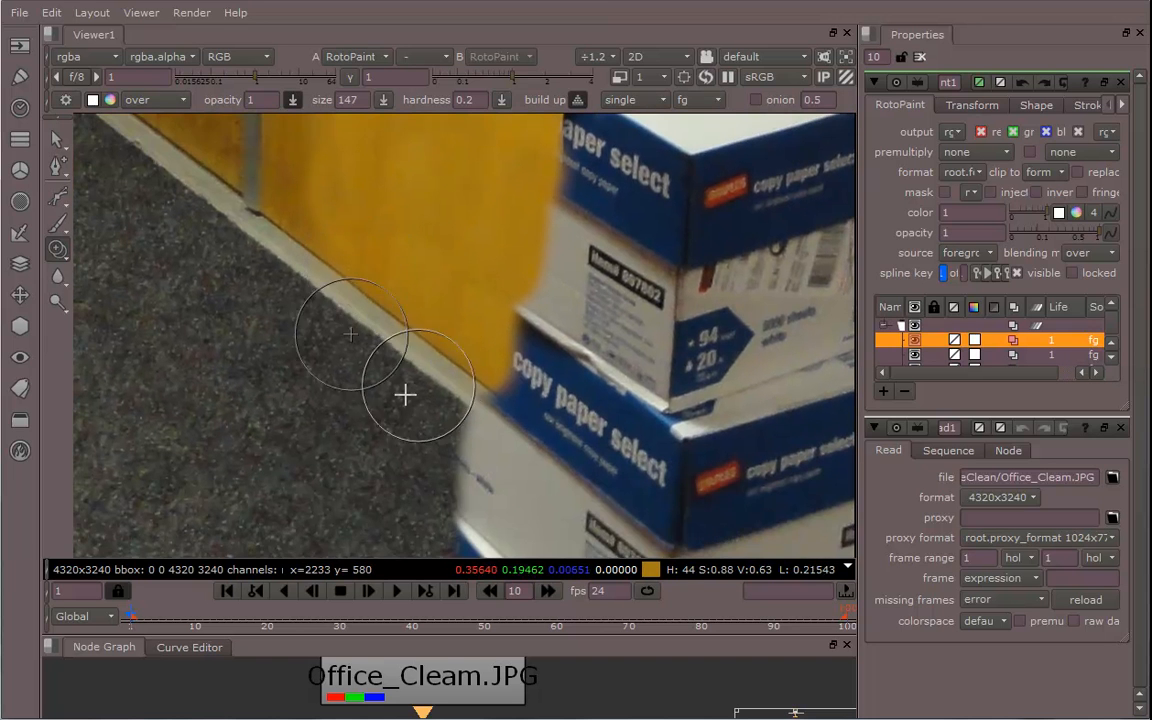
mouse_move(350, 414)
middle_down()
mouse_move(388, 290)
mouse_move(426, 235)
middle_up()
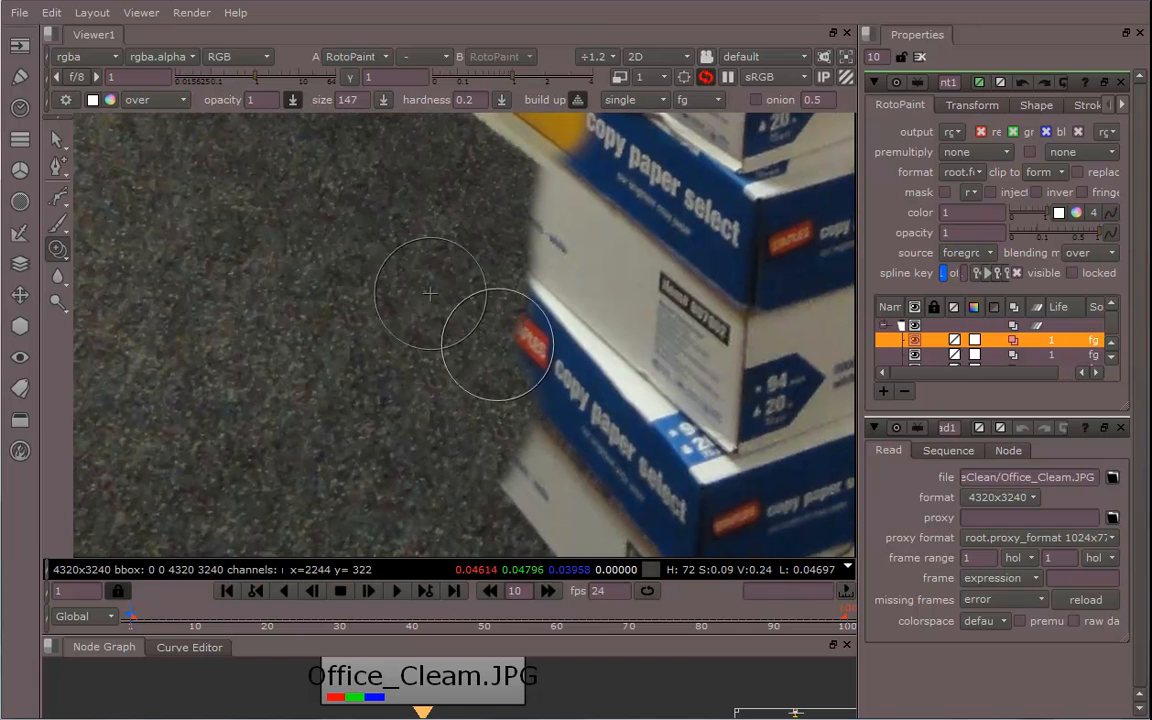
scroll(489, 404, down, 5)
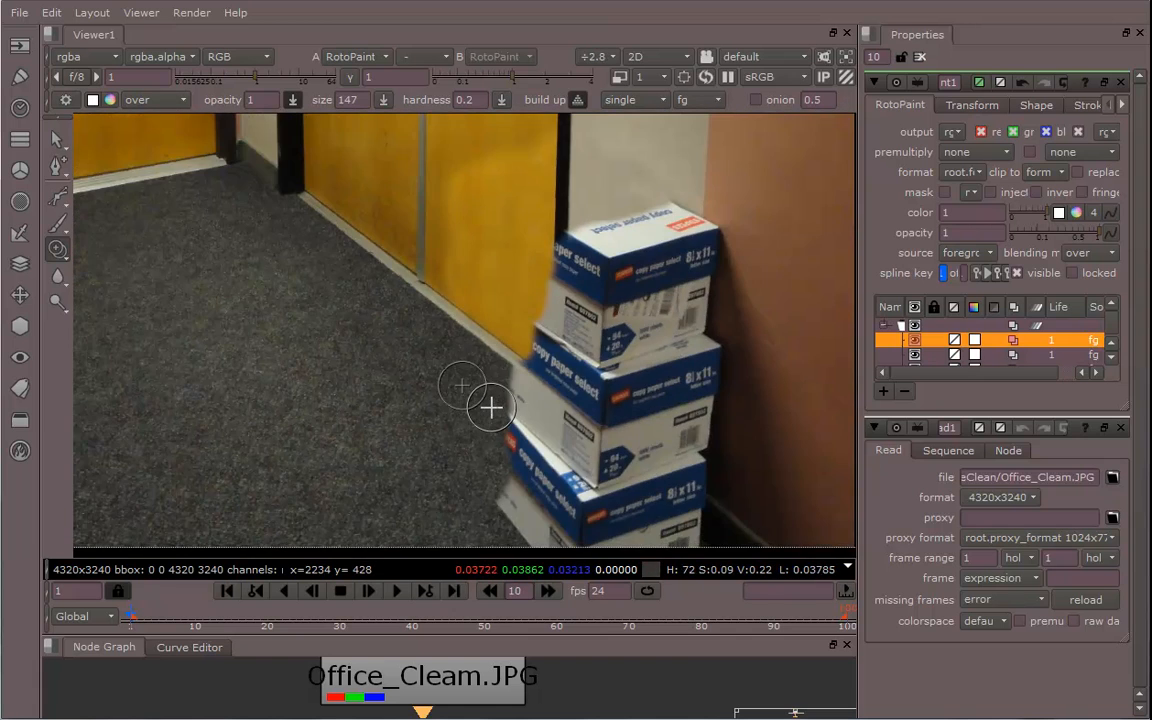
middle_drag(368, 433, 427, 481)
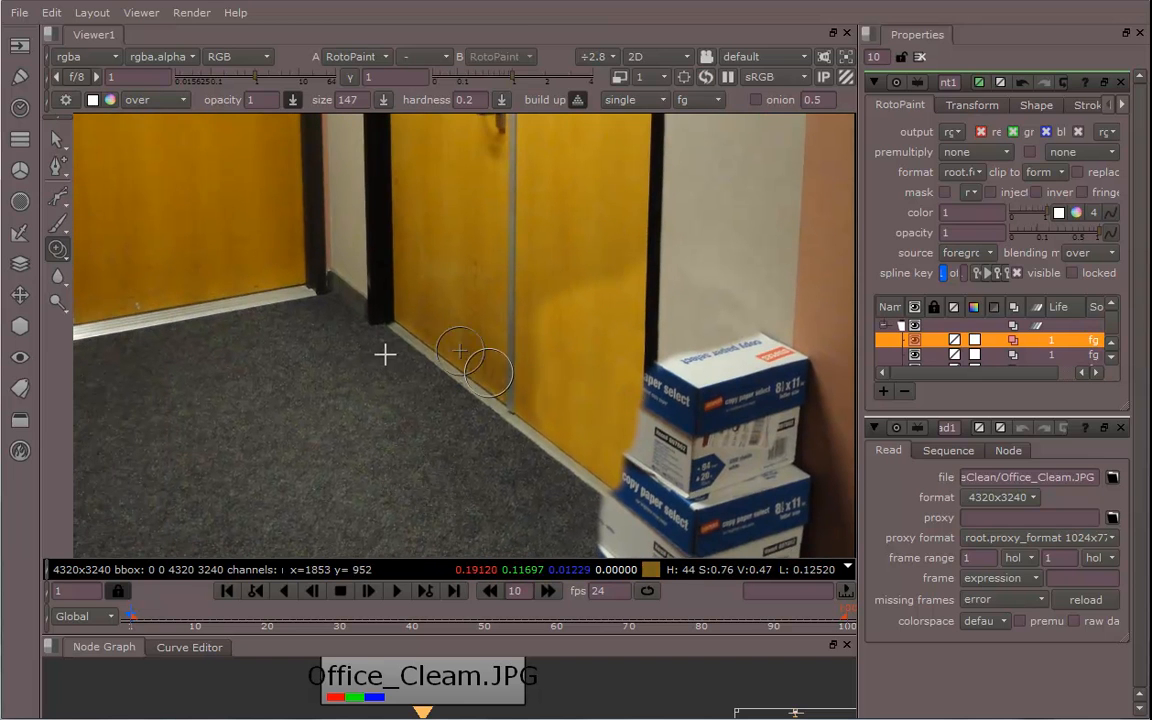
middle_drag(545, 358, 390, 391)
scroll(440, 423, down, 2)
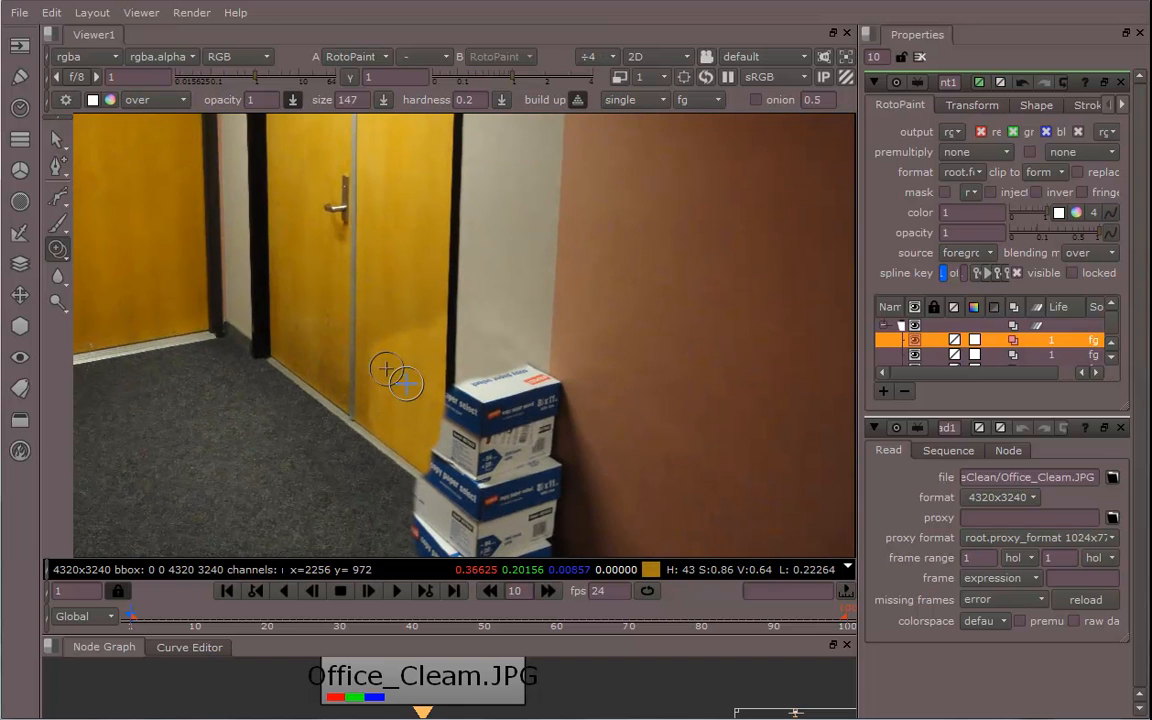
scroll(415, 422, down, 2)
drag(590, 648, 590, 478)
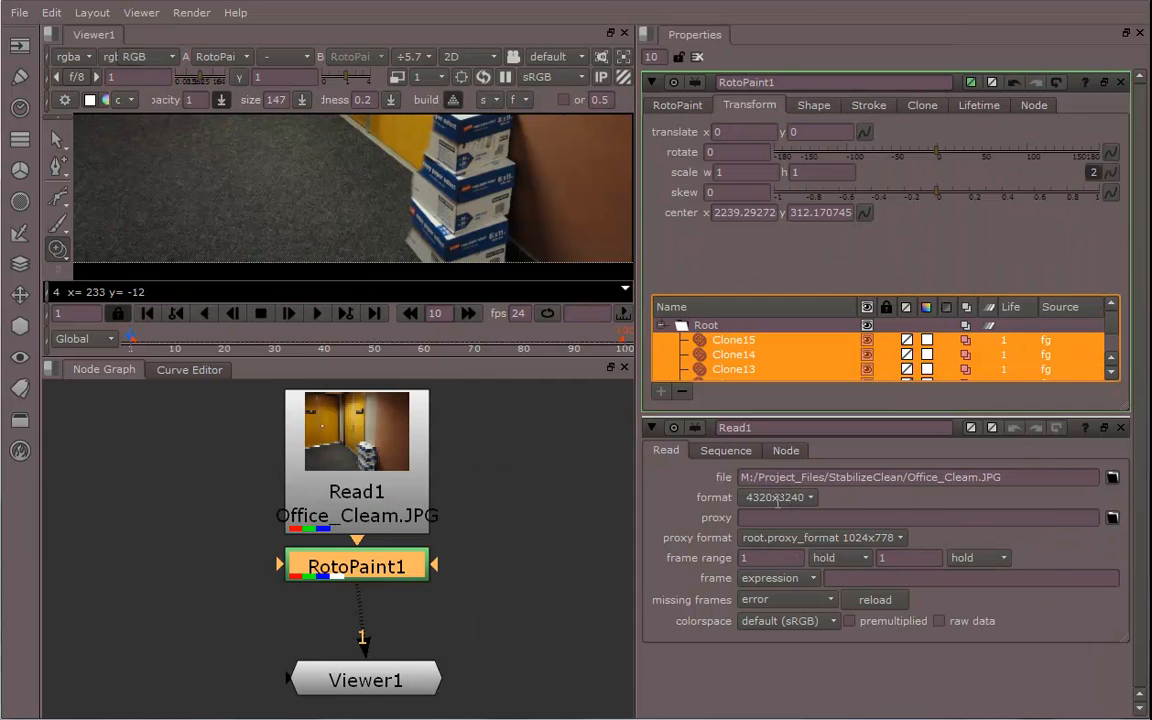
Select all the clone strokes in the stroke list and set their lifetime to all frames
middle_drag(517, 531, 515, 536)
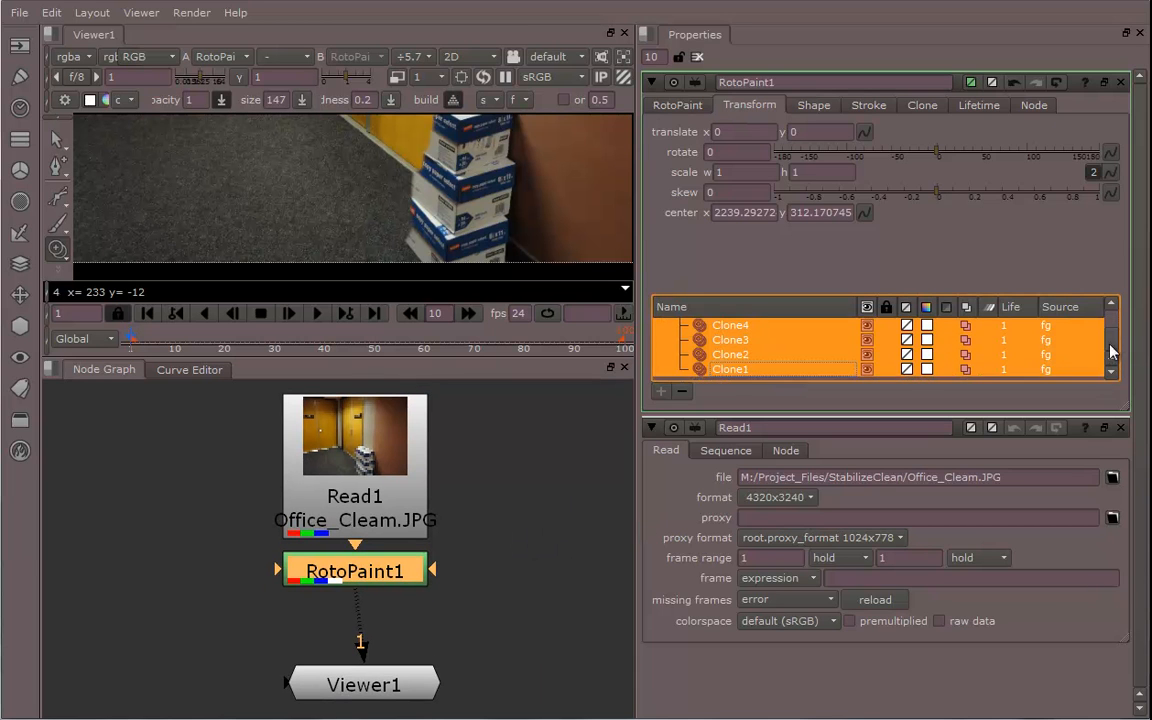
click(737, 341)
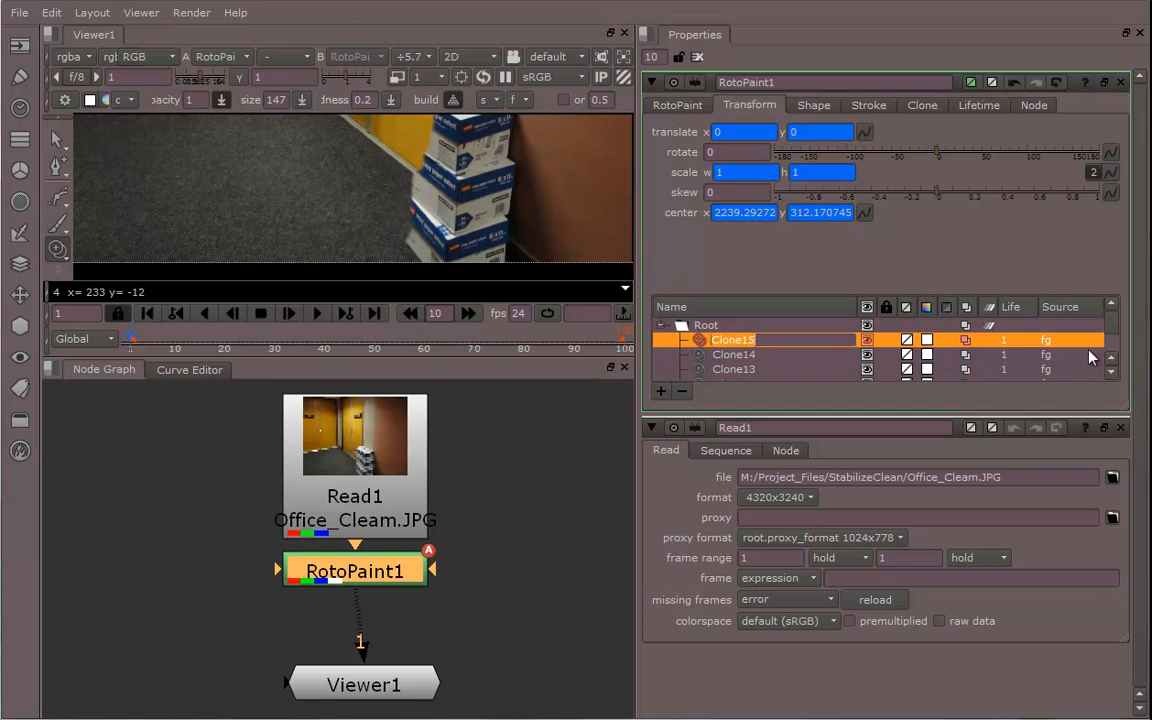
click(863, 215)
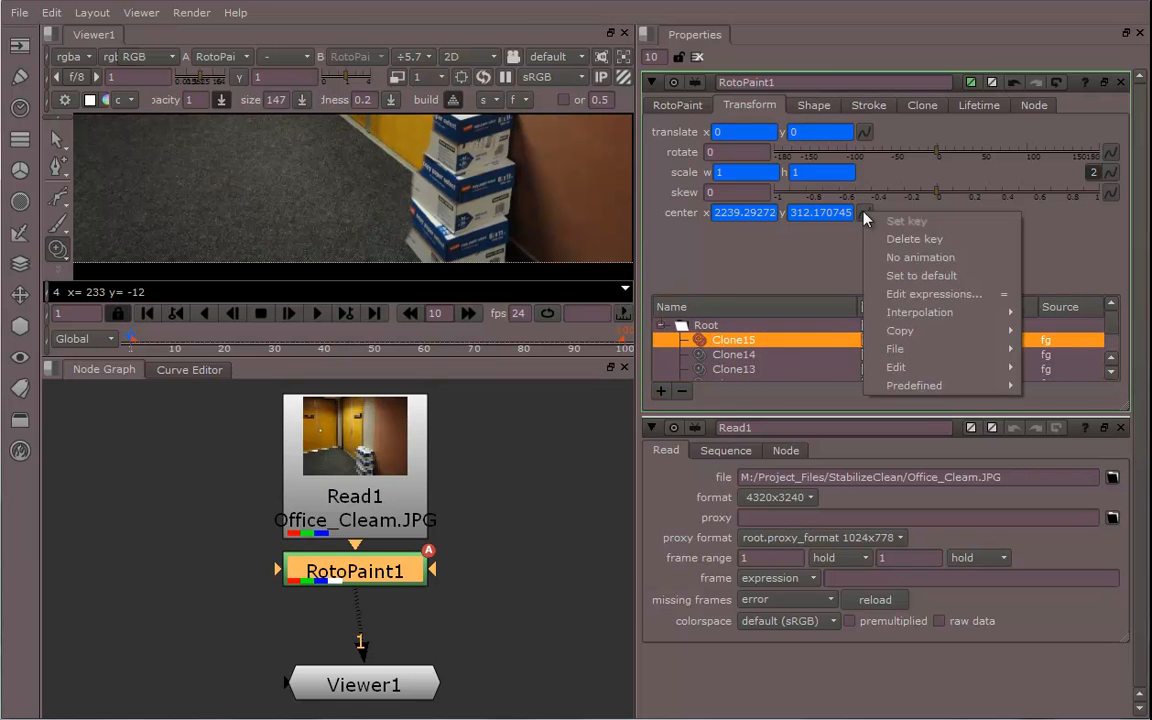
click(792, 215)
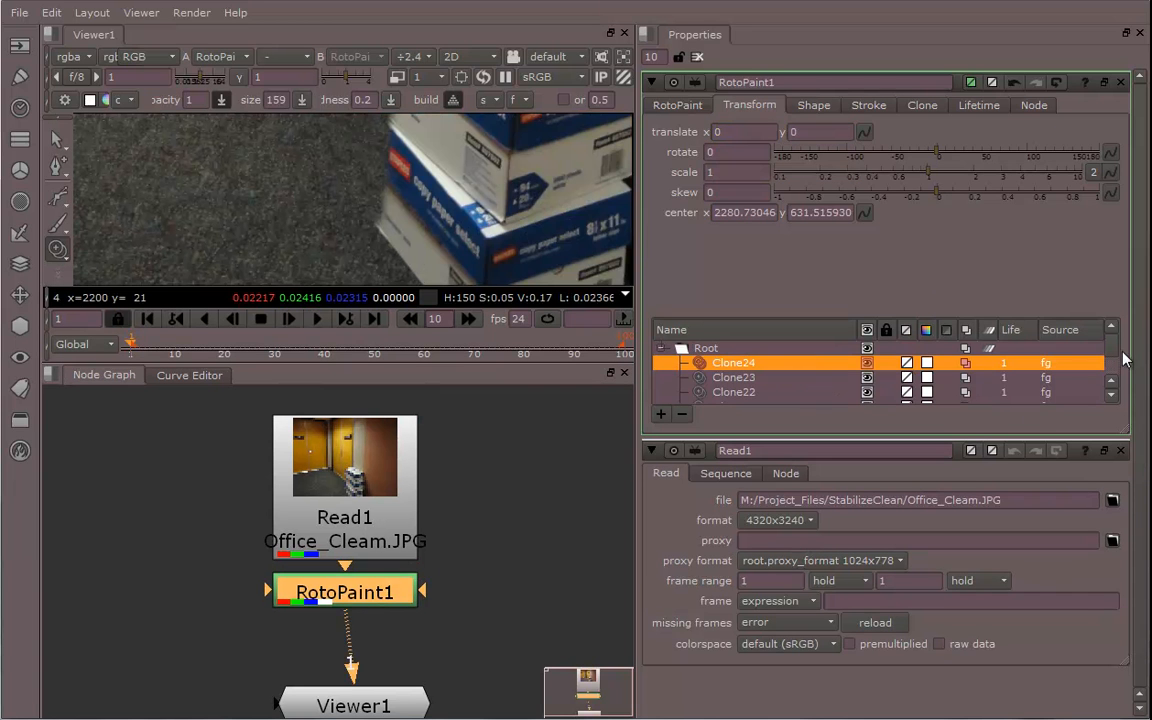
mouse_move(1112, 346)
mouse_down()
mouse_move(1112, 372)
mouse_move(1112, 330)
mouse_up()
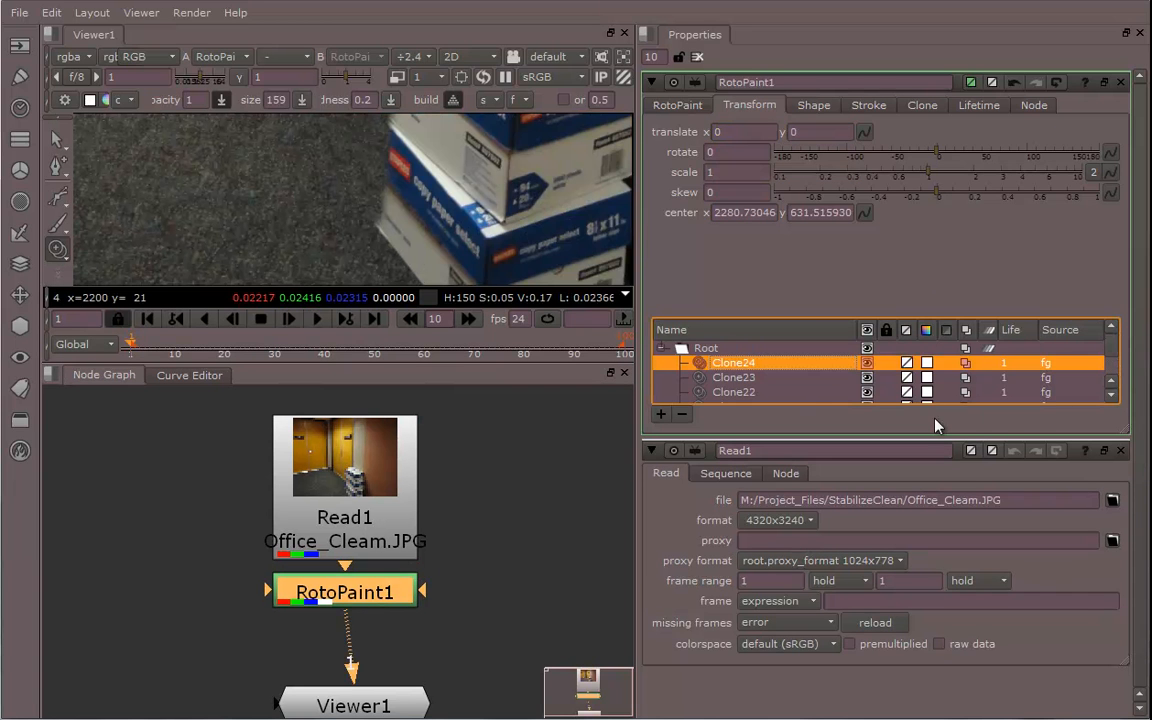
double_click(755, 363)
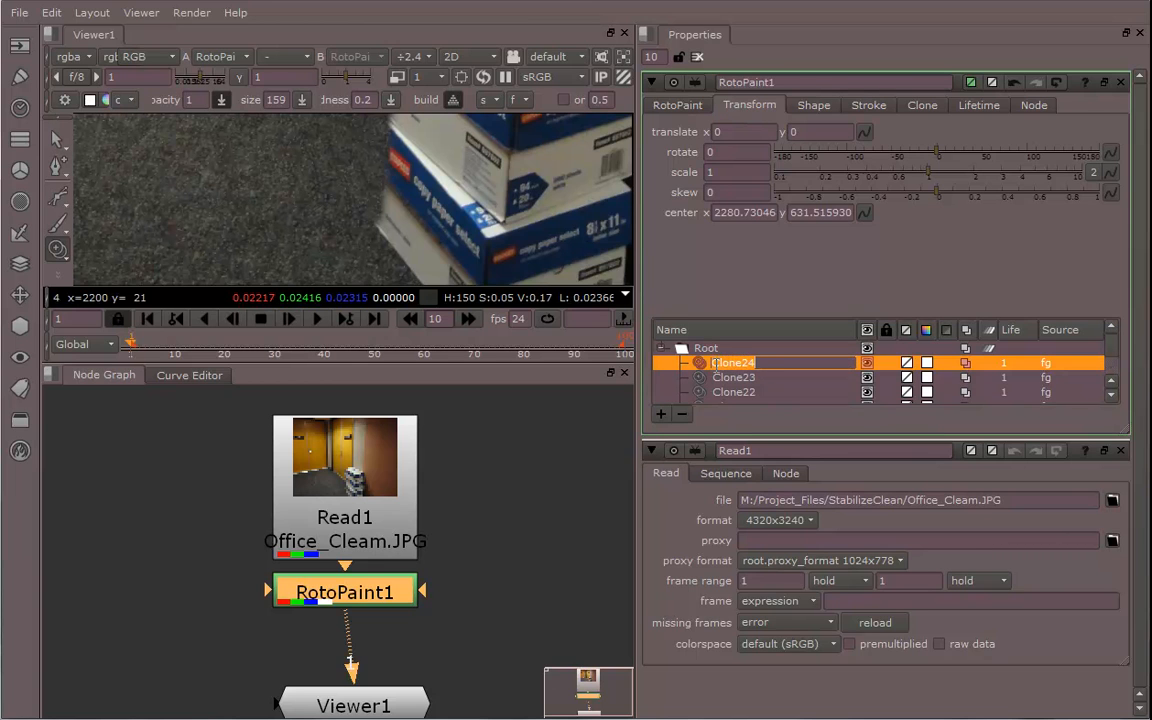
click(560, 465)
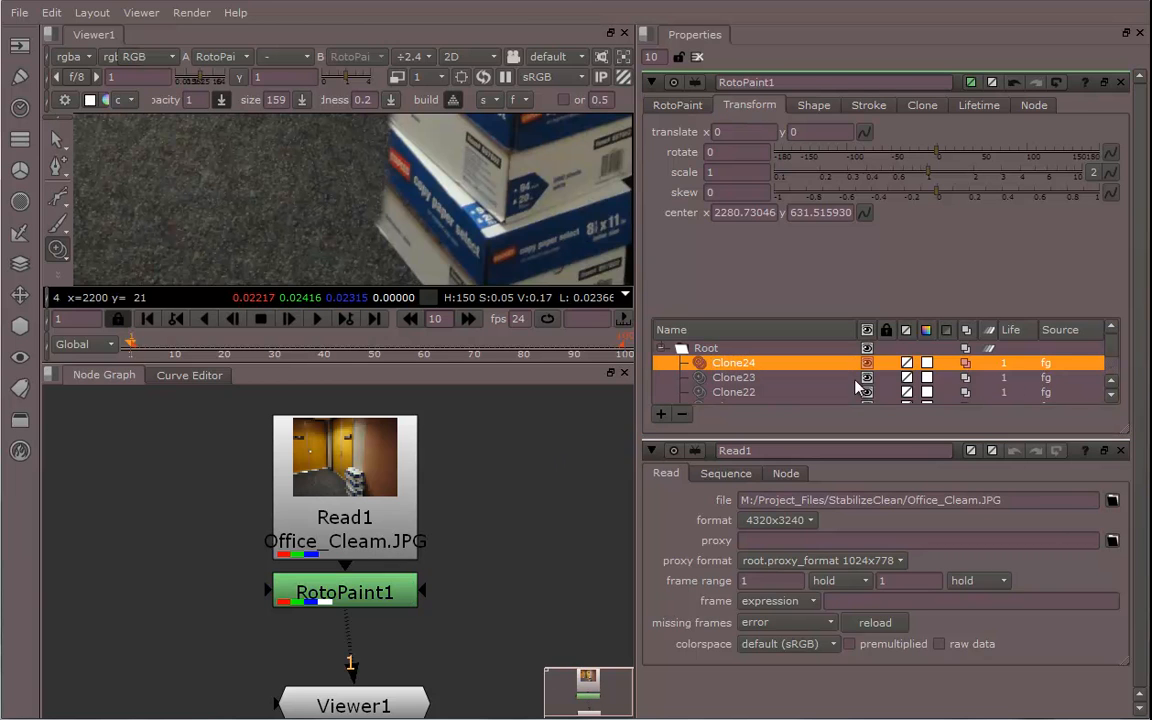
drag(1111, 352, 1108, 400)
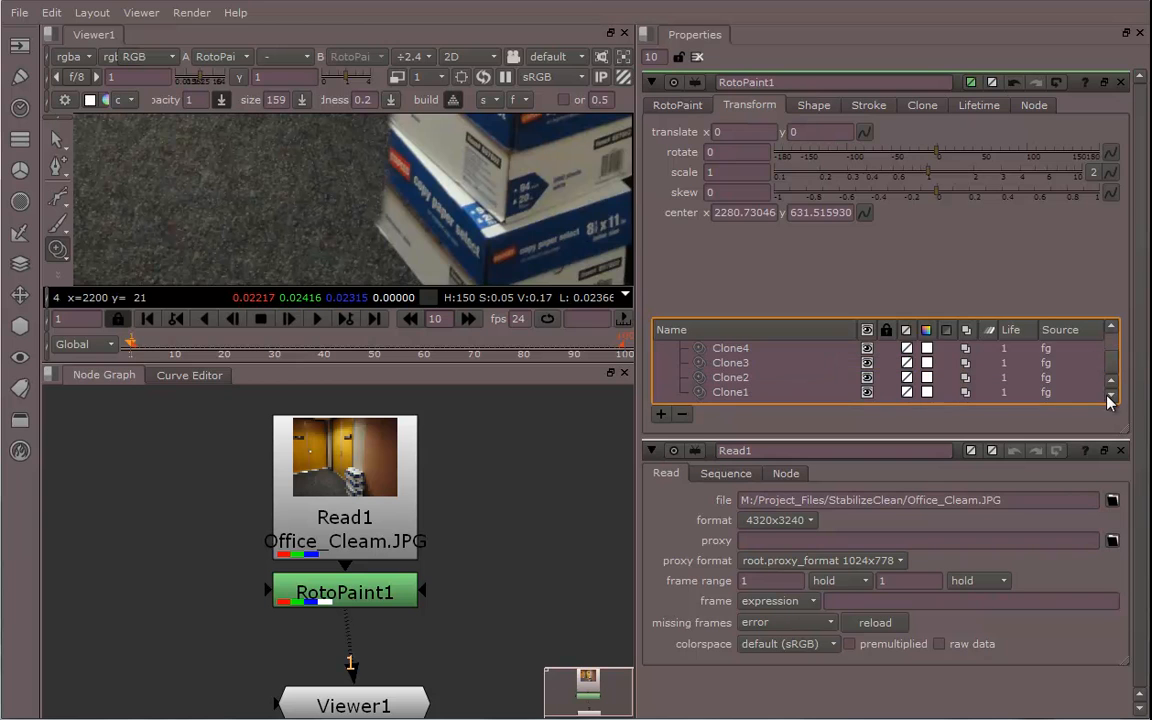
shift+click(733, 393)
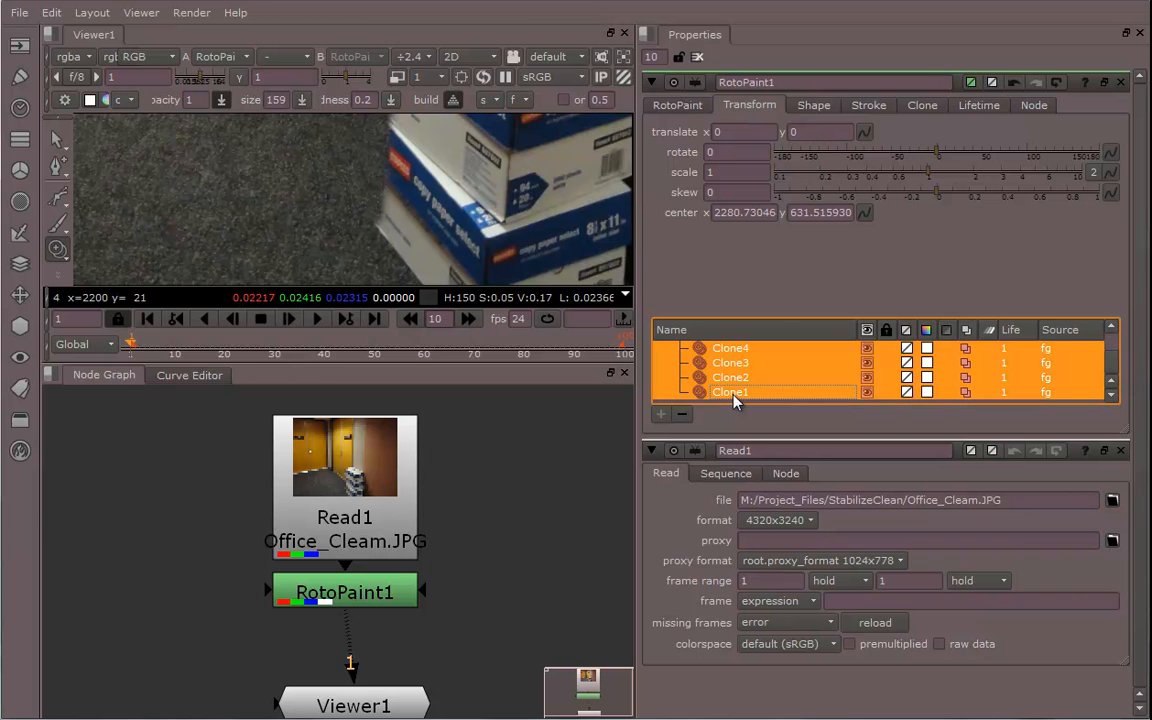
click(975, 108)
click(752, 140)
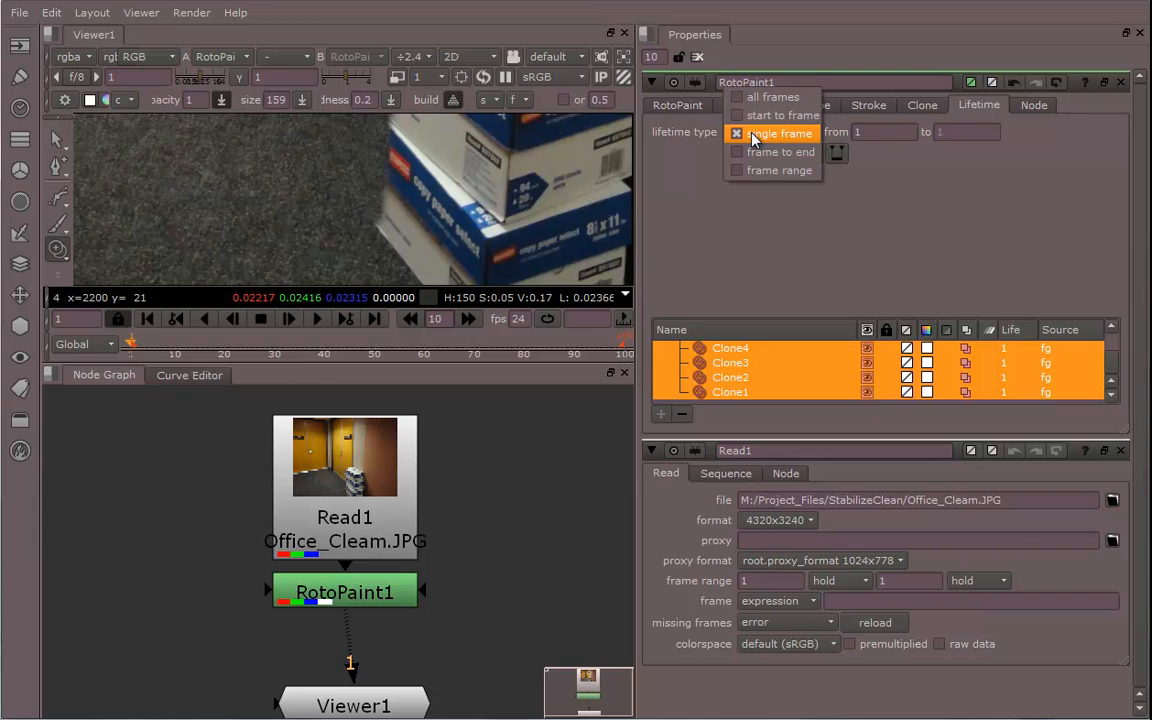
click(765, 97)
Review the cleaned-up hallway around the box stack in an enlarged viewer
middle_drag(478, 584, 495, 548)
scroll(486, 541, down, 1)
scroll(488, 541, up, 1)
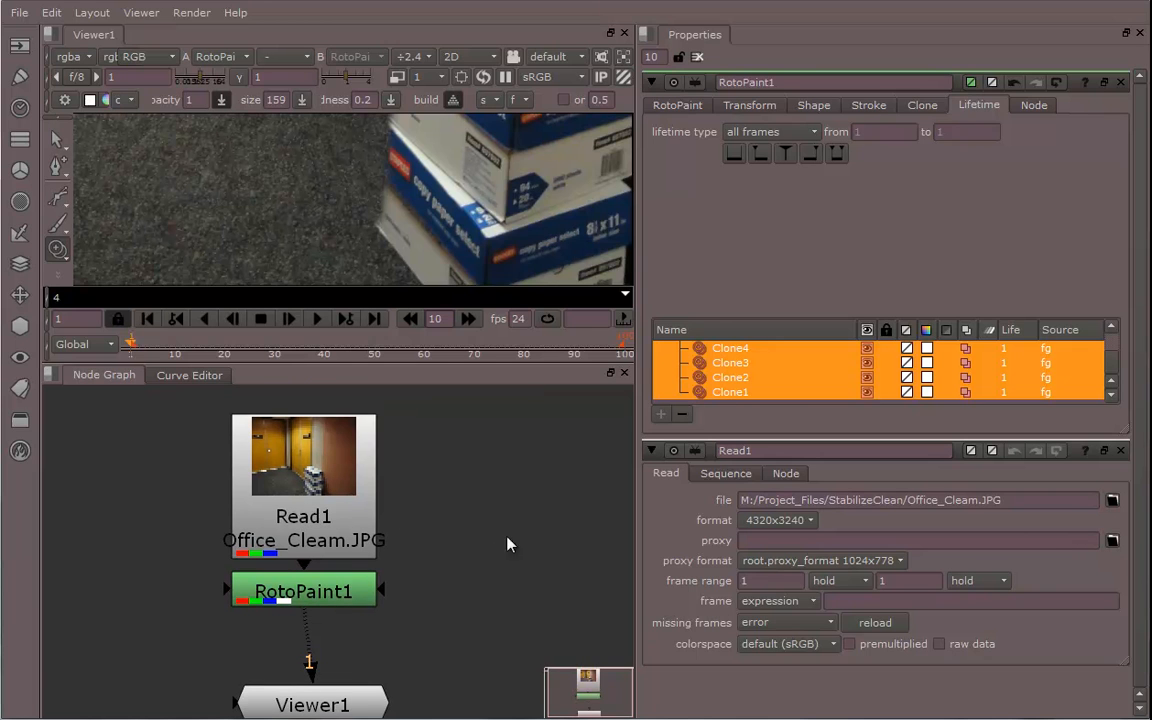
click(1120, 82)
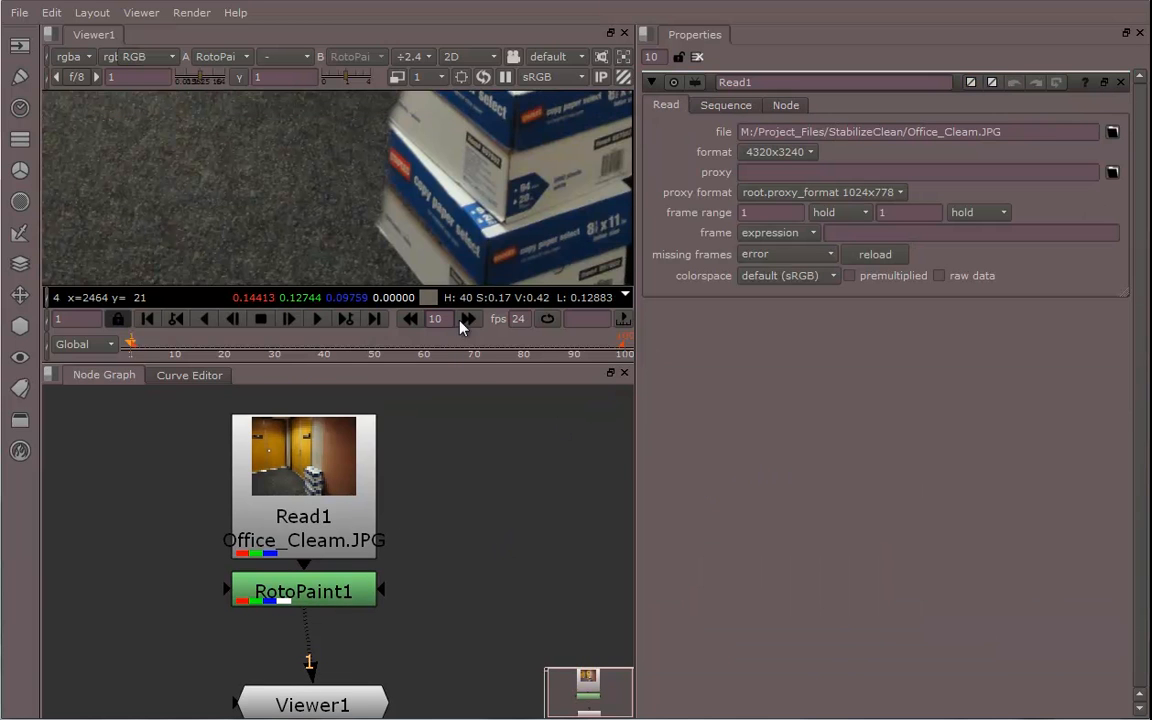
drag(479, 363, 468, 585)
middle_drag(450, 327, 445, 450)
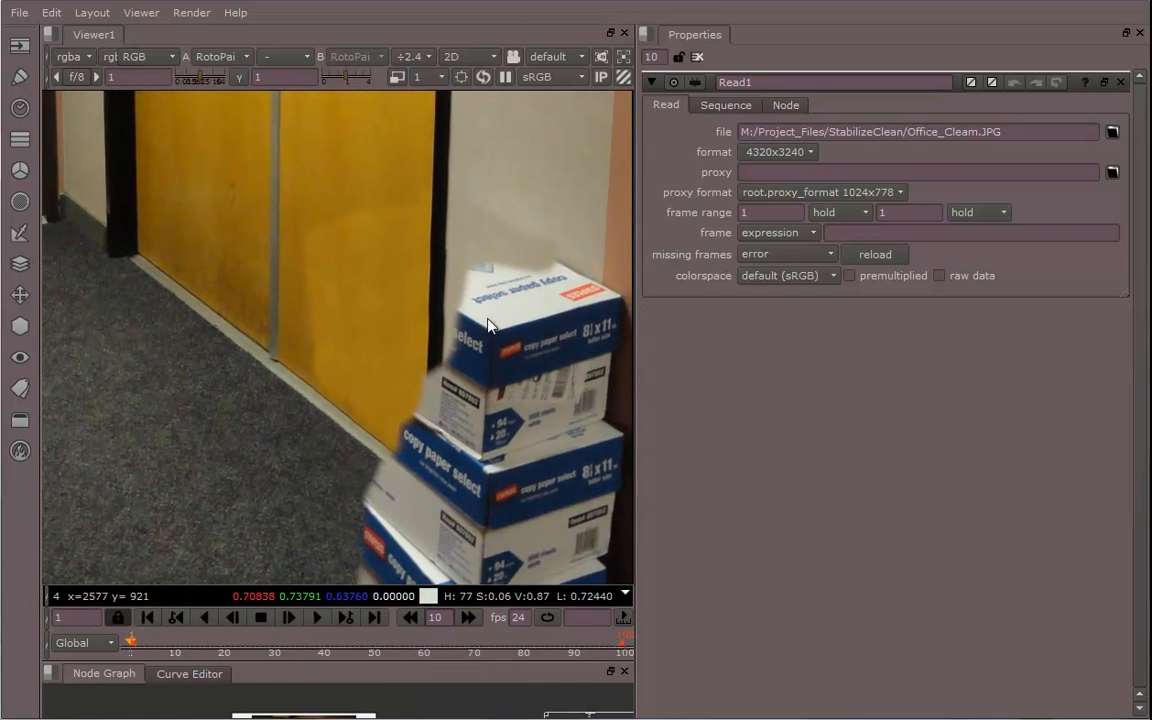
middle_drag(489, 244, 418, 489)
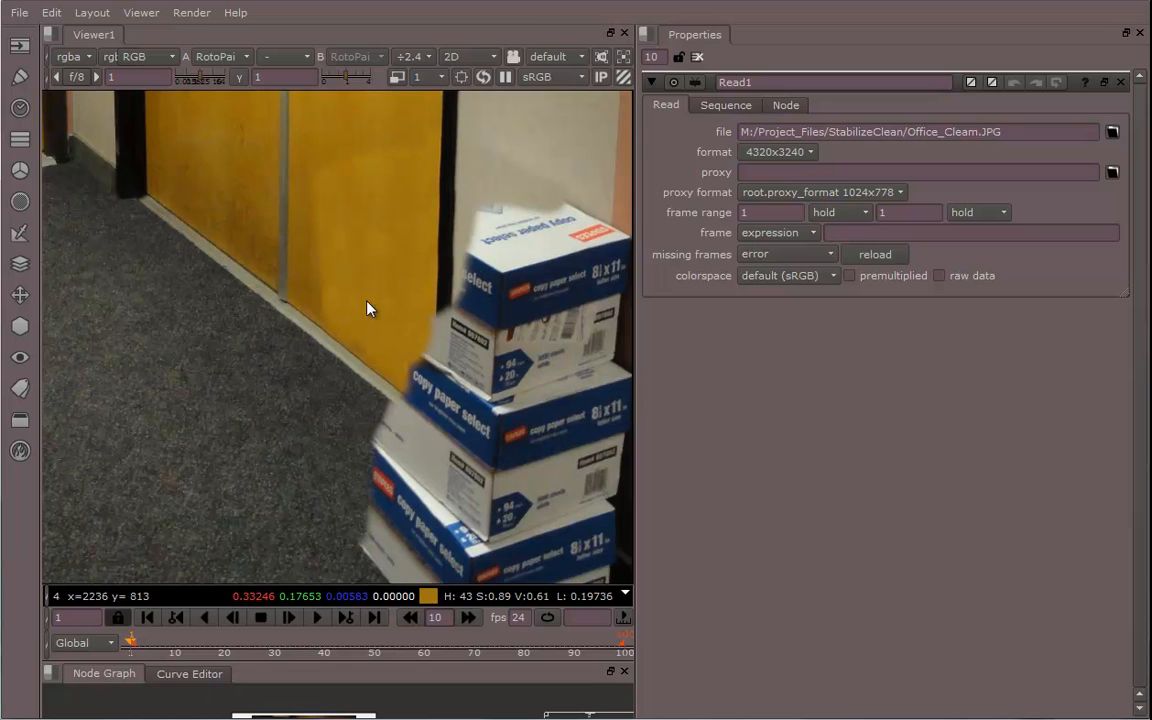
middle_drag(343, 446, 330, 405)
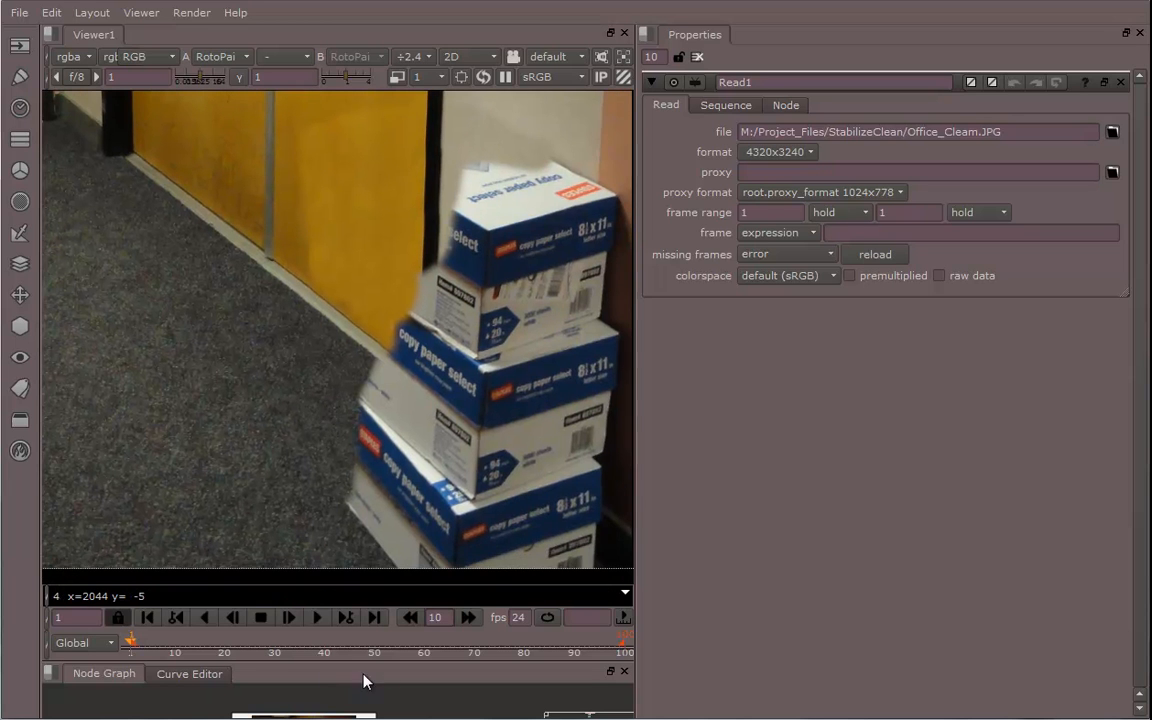
middle_drag(420, 480, 423, 285)
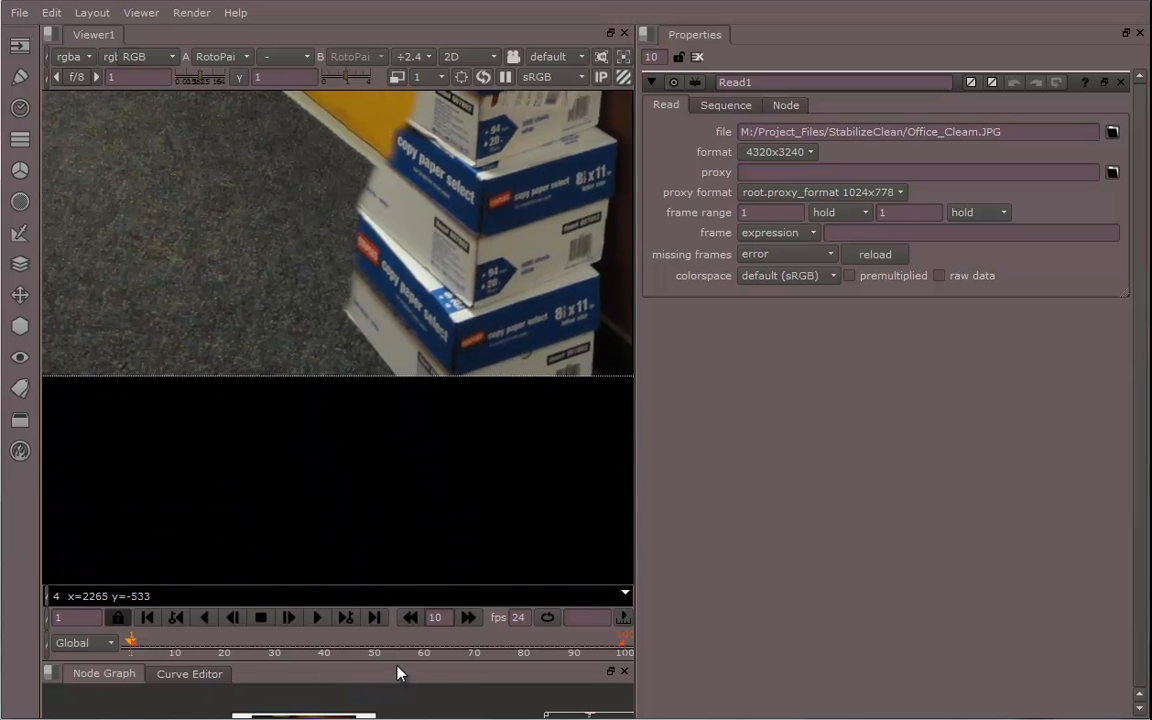
drag(398, 655, 400, 373)
scroll(488, 491, down, 3)
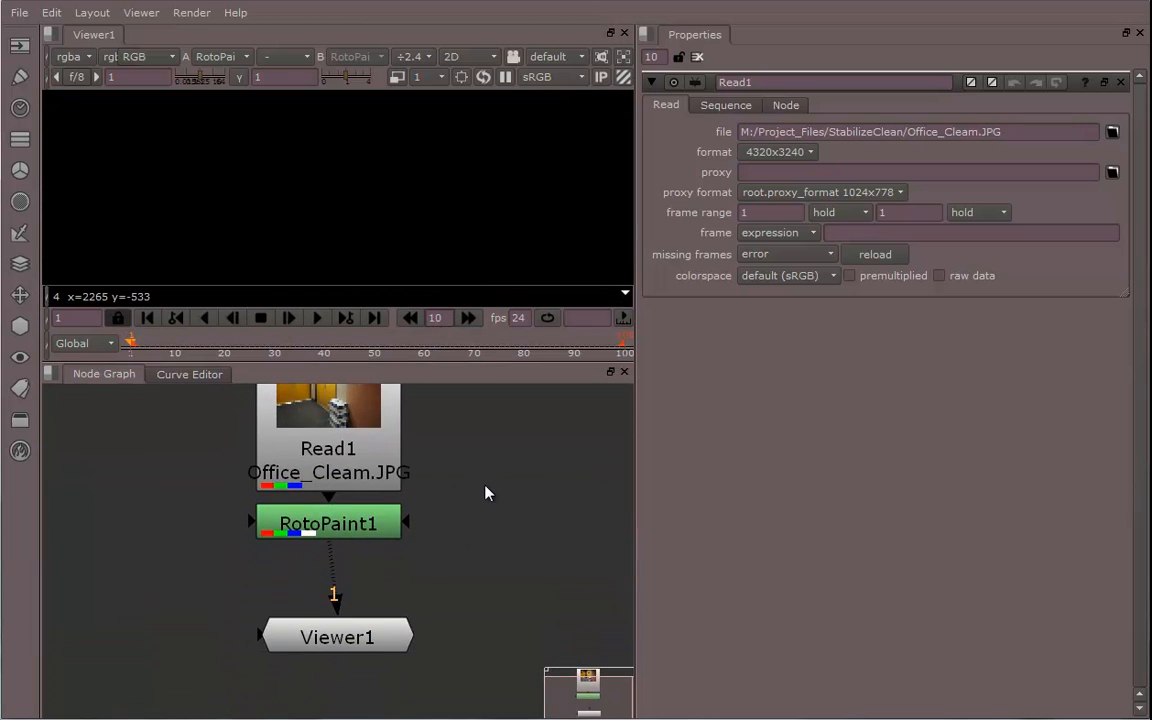
middle_drag(488, 491, 494, 519)
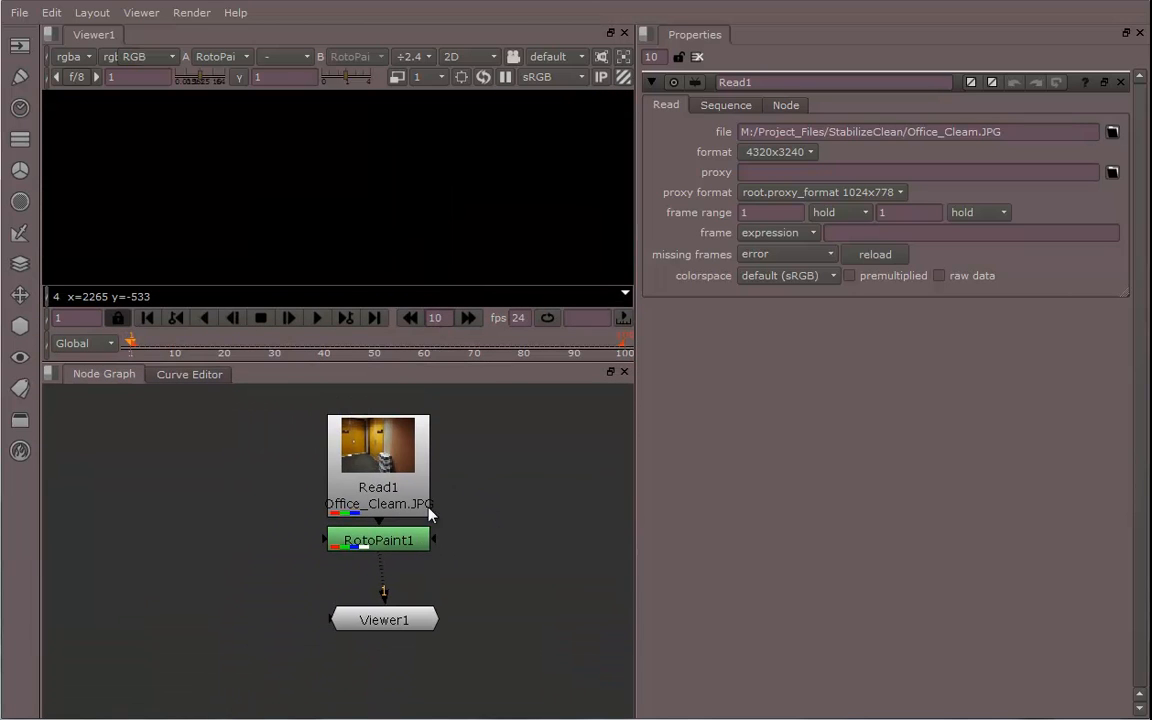
Add a second RotoPaint node and set its output to the alpha channel only
click(20, 76)
click(86, 101)
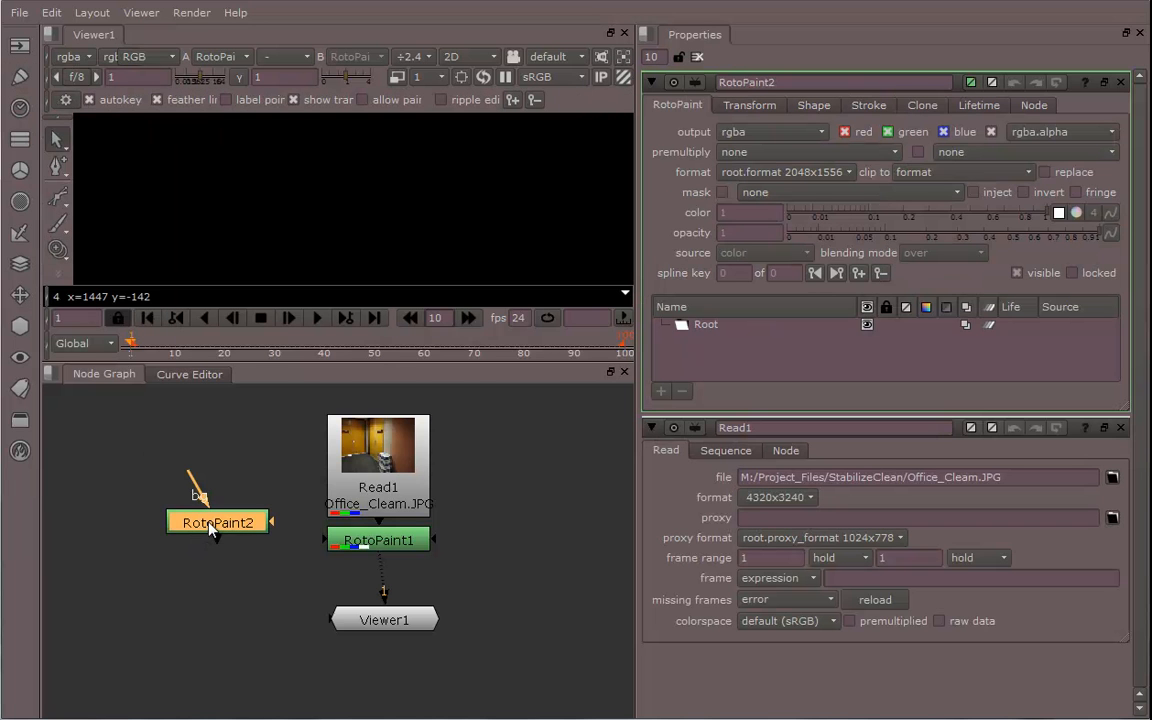
drag(212, 530, 195, 574)
click(88, 100)
drag(200, 566, 203, 575)
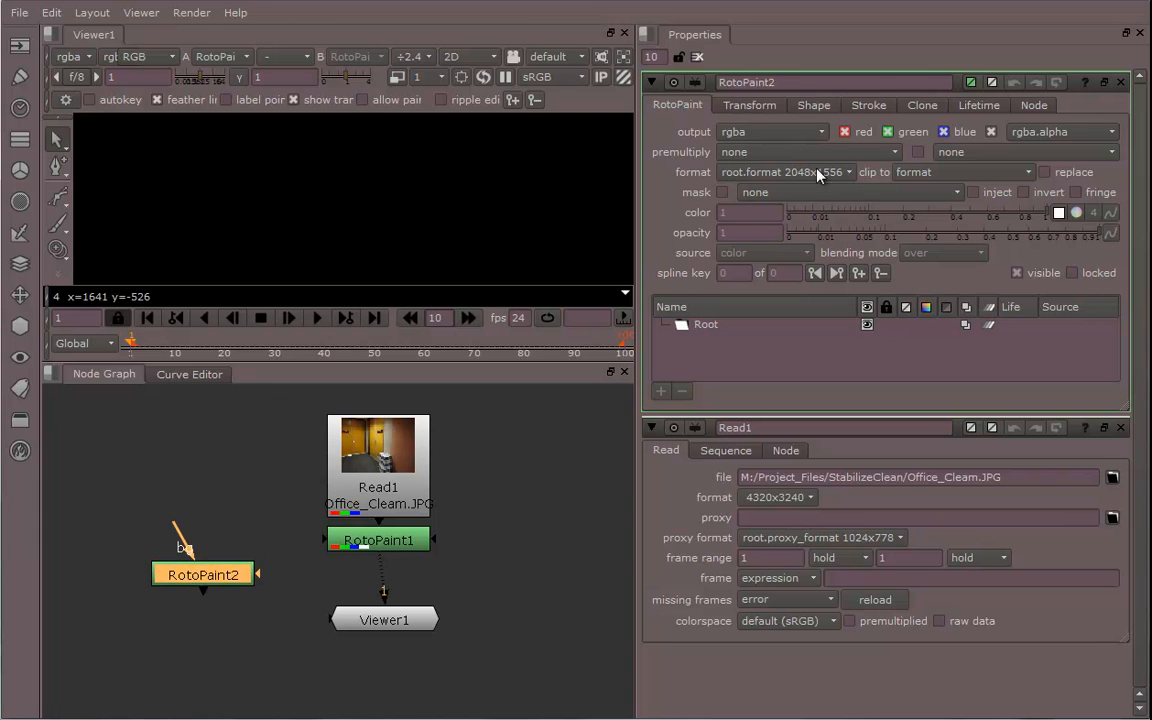
click(844, 131)
click(887, 131)
click(943, 132)
drag(218, 590, 258, 568)
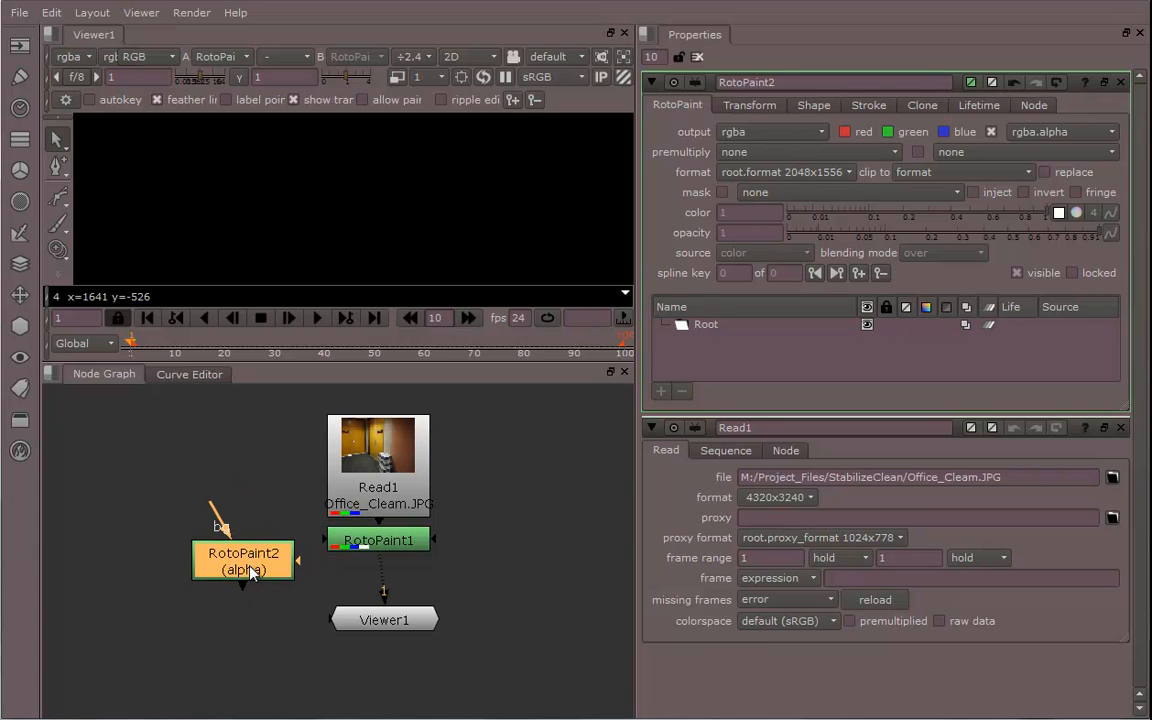
Create two more alpha-only RotoPaint nodes and spread the three nodes apart in the node graph
scroll(240, 560, down, 3)
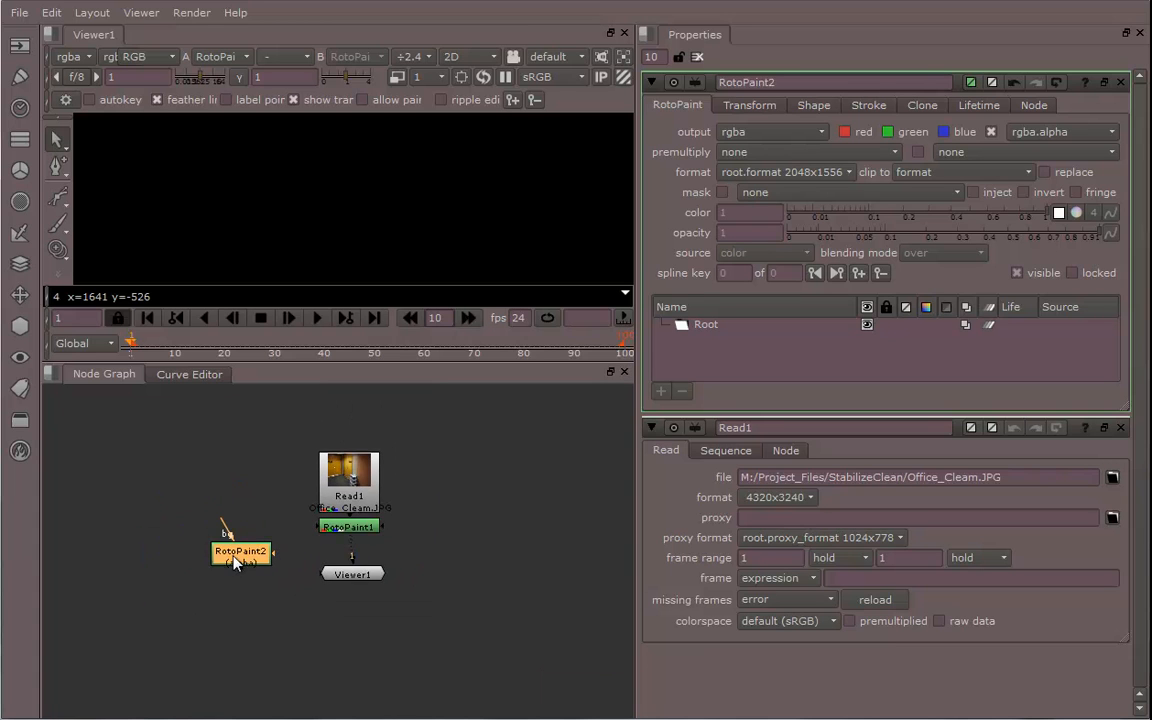
drag(233, 563, 185, 580)
click(262, 598)
key(p)
click(282, 632)
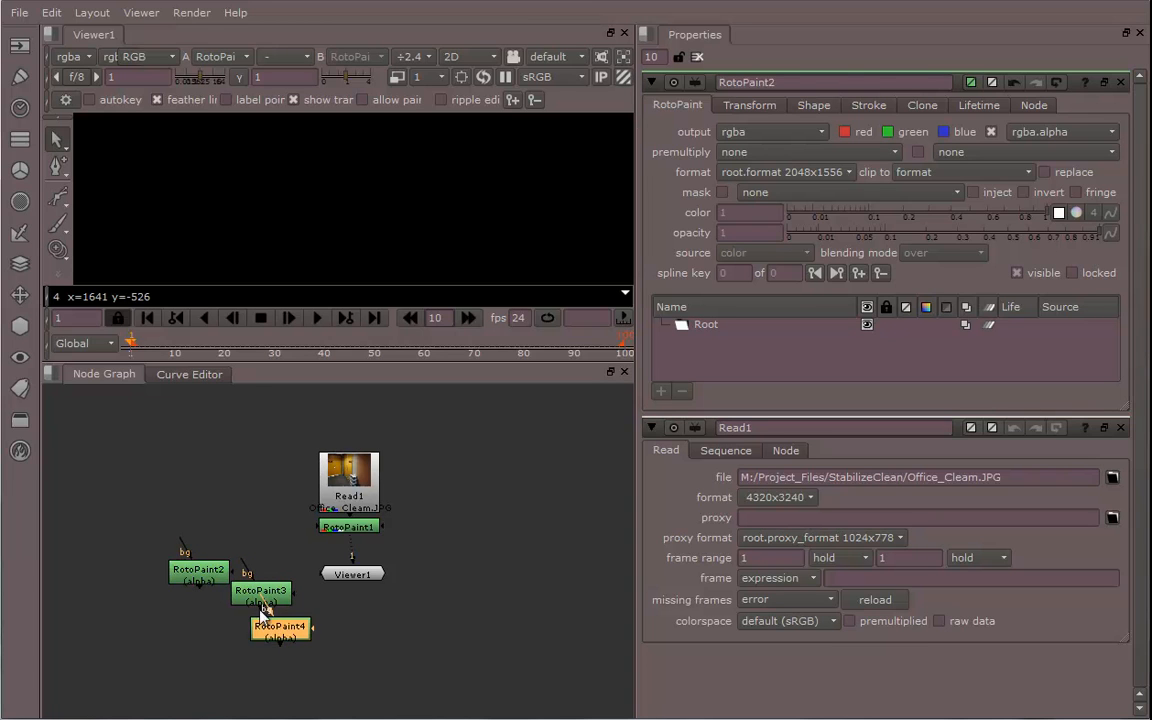
drag(287, 643, 469, 578)
drag(262, 605, 372, 660)
middle_drag(285, 607, 294, 653)
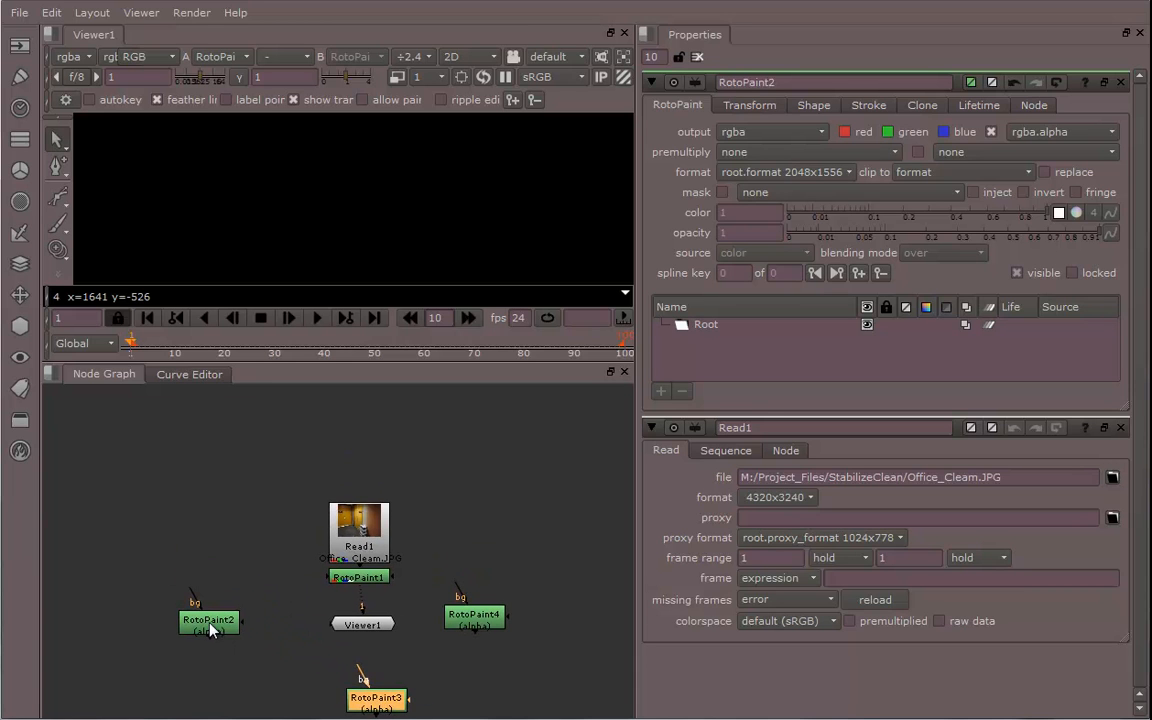
Rename the first alpha RotoPaint node as Floor
middle_drag(209, 624, 227, 590)
click(227, 597)
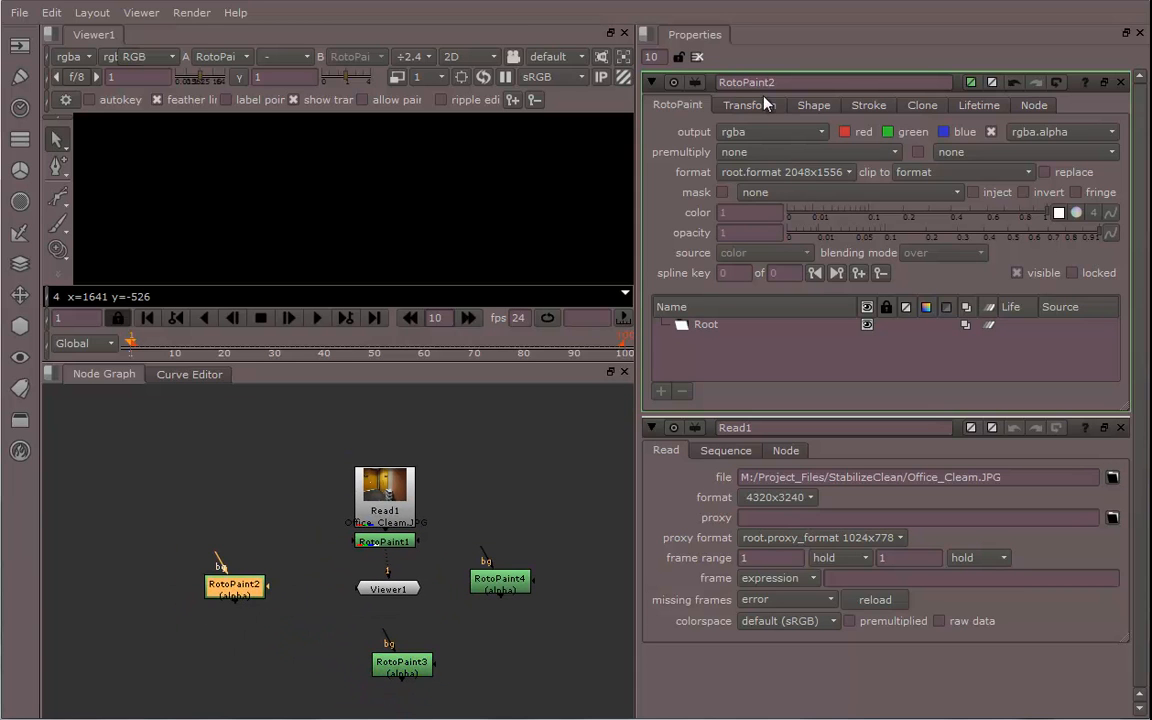
double_click(730, 82)
text(F)
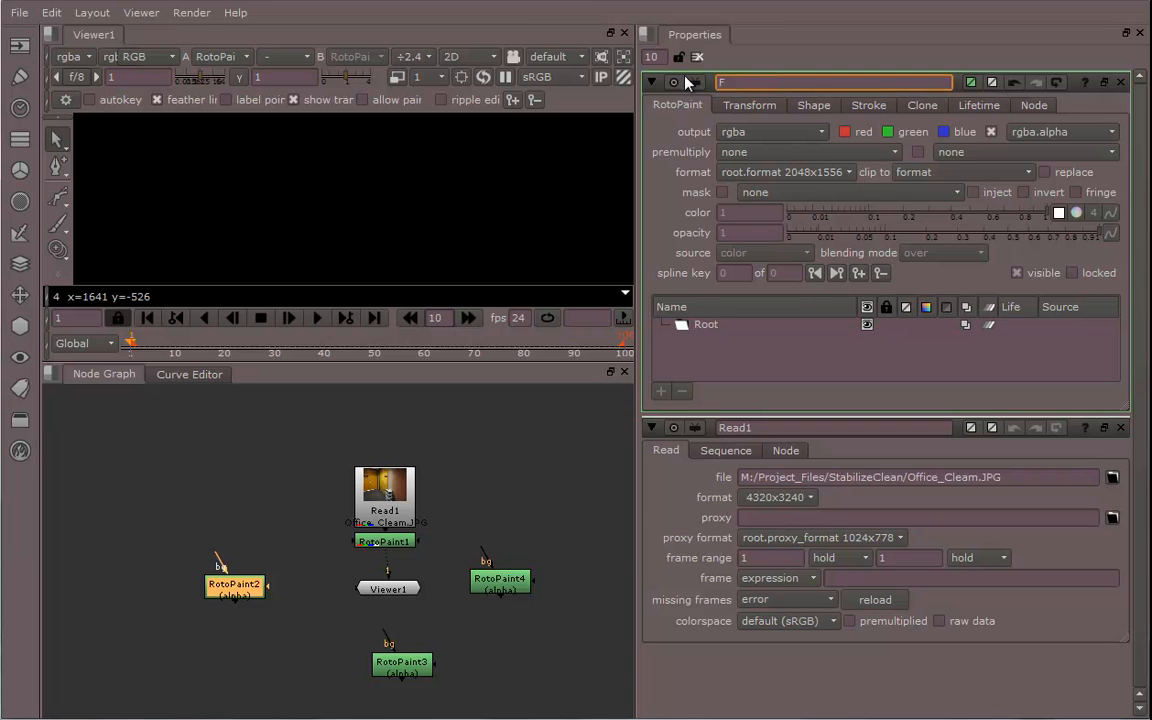
text(loor)
key(Return)
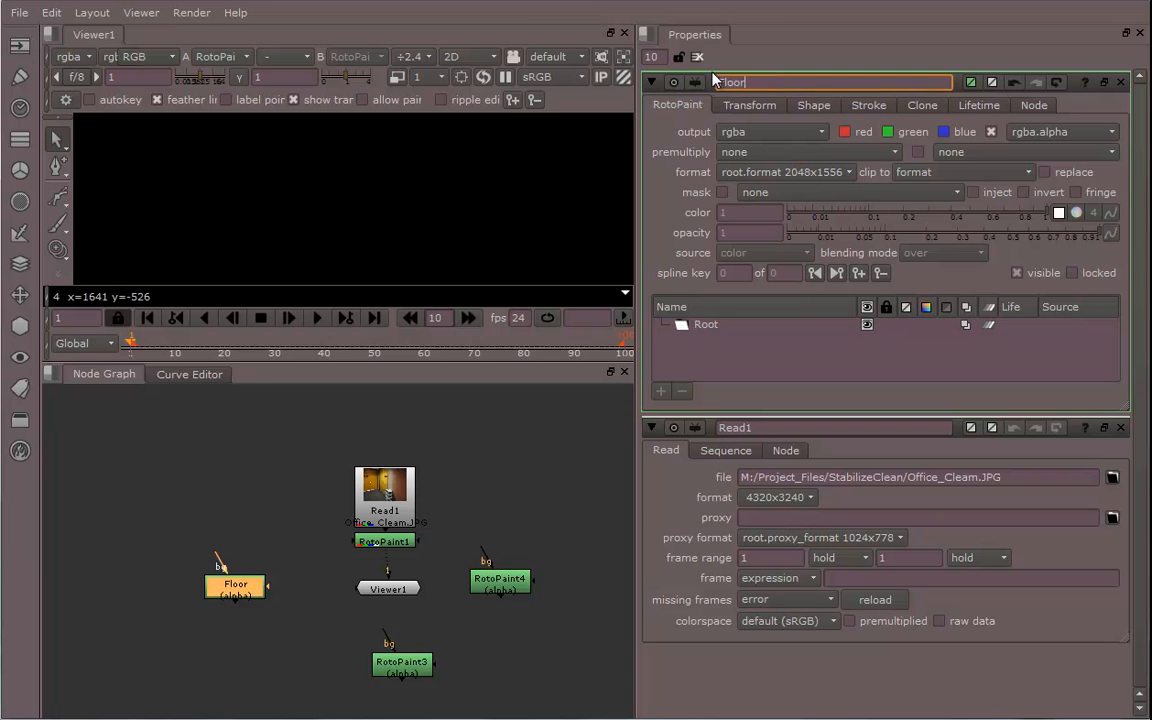
Rename the second alpha RotoPaint node as Left_Wall
click(405, 668)
double_click(406, 668)
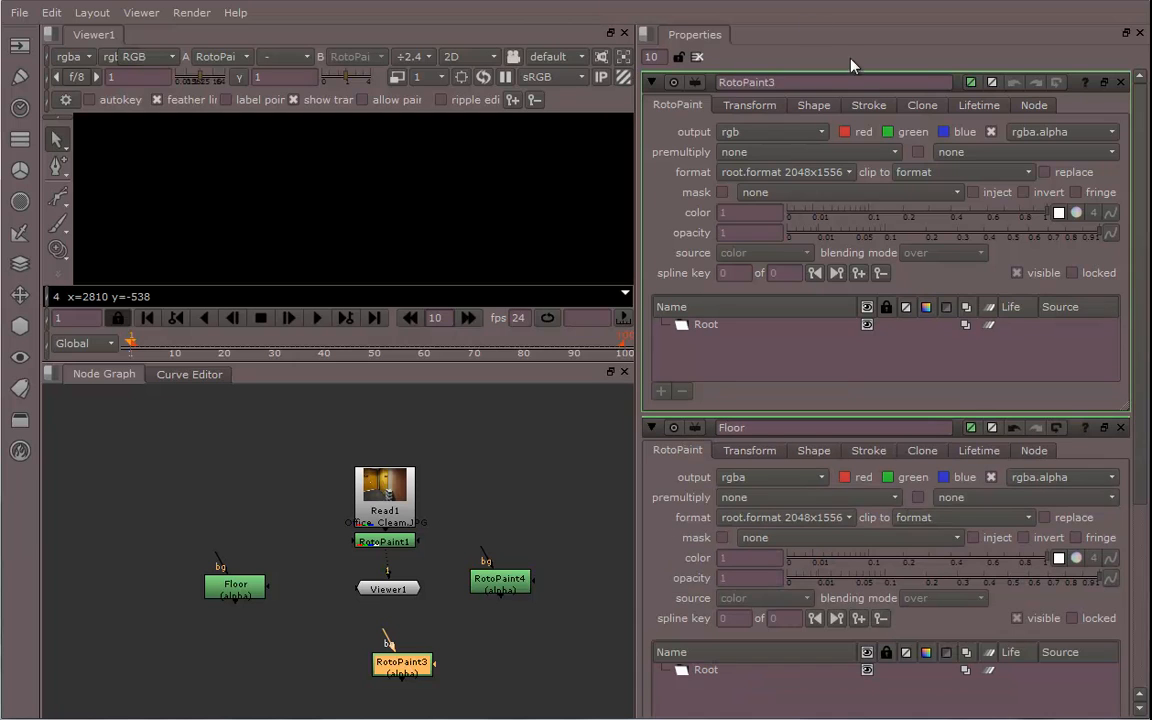
drag(788, 83, 671, 88)
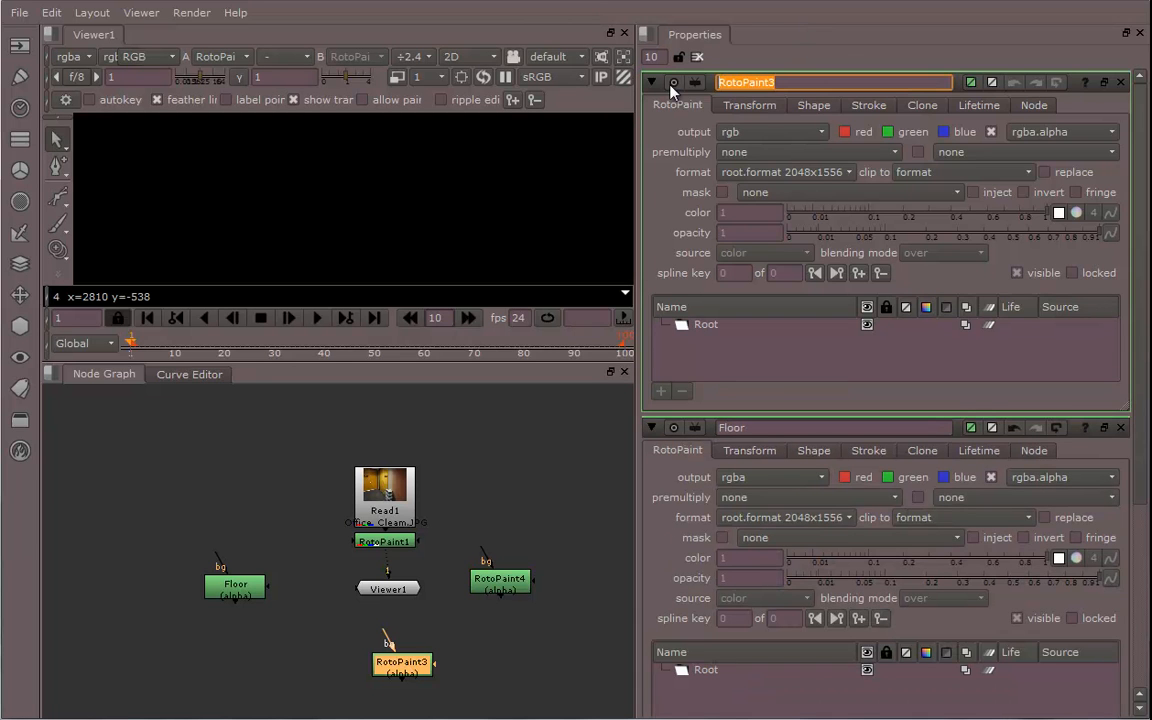
text(Left_Wall)
Rename the third alpha RotoPaint node as Right_Wall
click(502, 585)
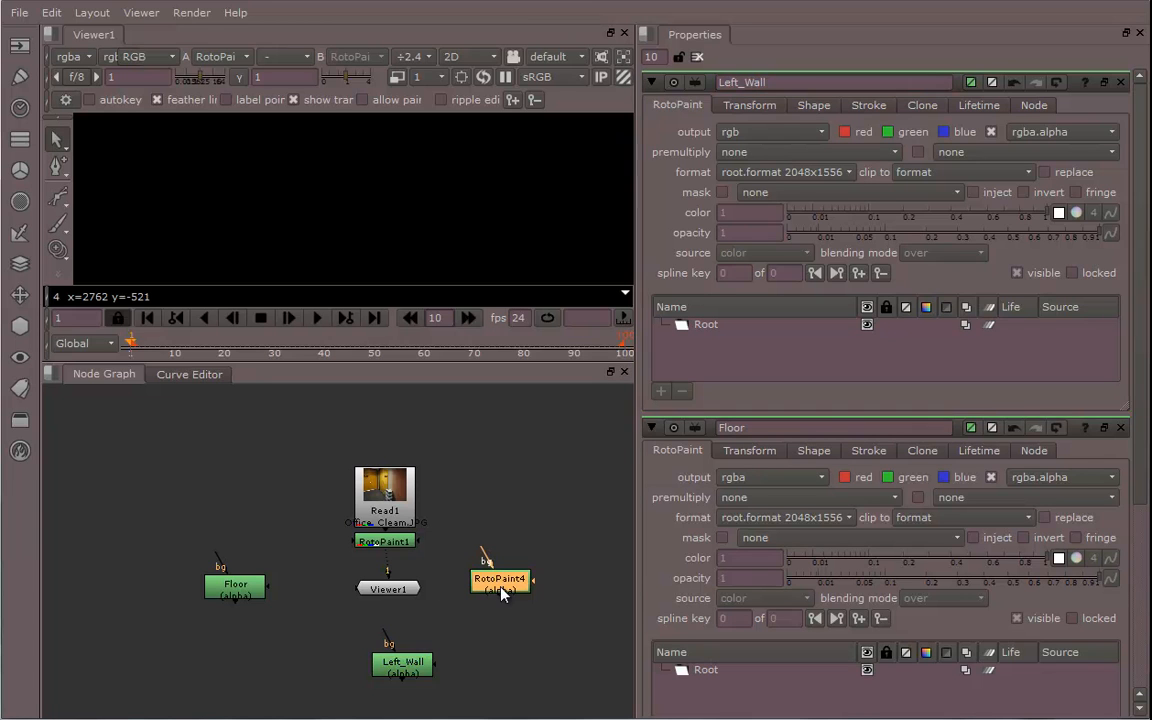
double_click(735, 82)
text(R)
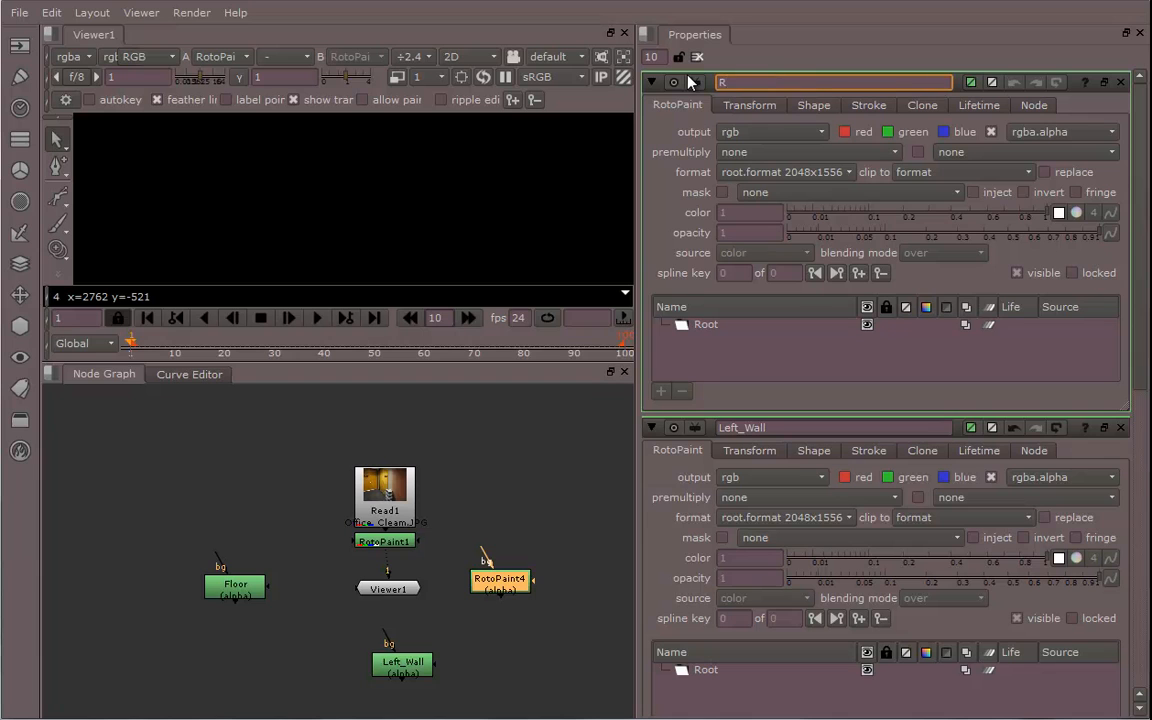
text(ight_Wall)
key(Return)
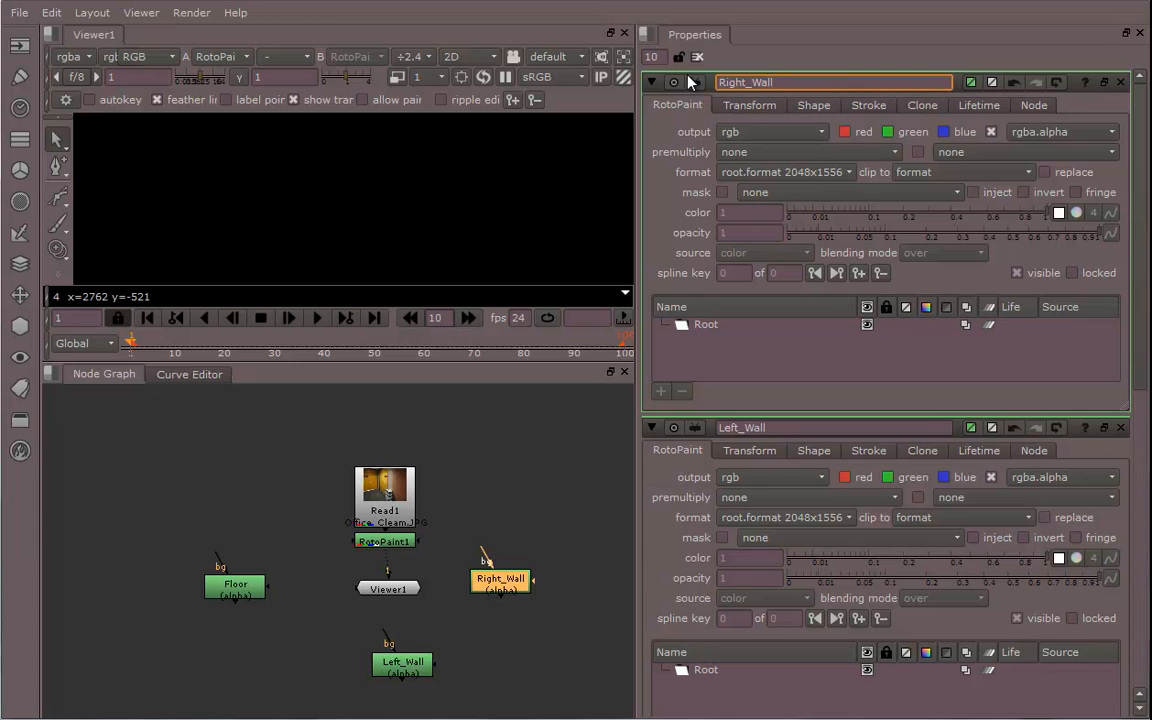
Arrange Floor, Left_Wall and Right_Wall in a row beside RotoPaint1 in the node graph
mouse_move(472, 651)
middle_down()
mouse_move(433, 551)
mouse_move(486, 634)
middle_up()
drag(416, 646, 326, 578)
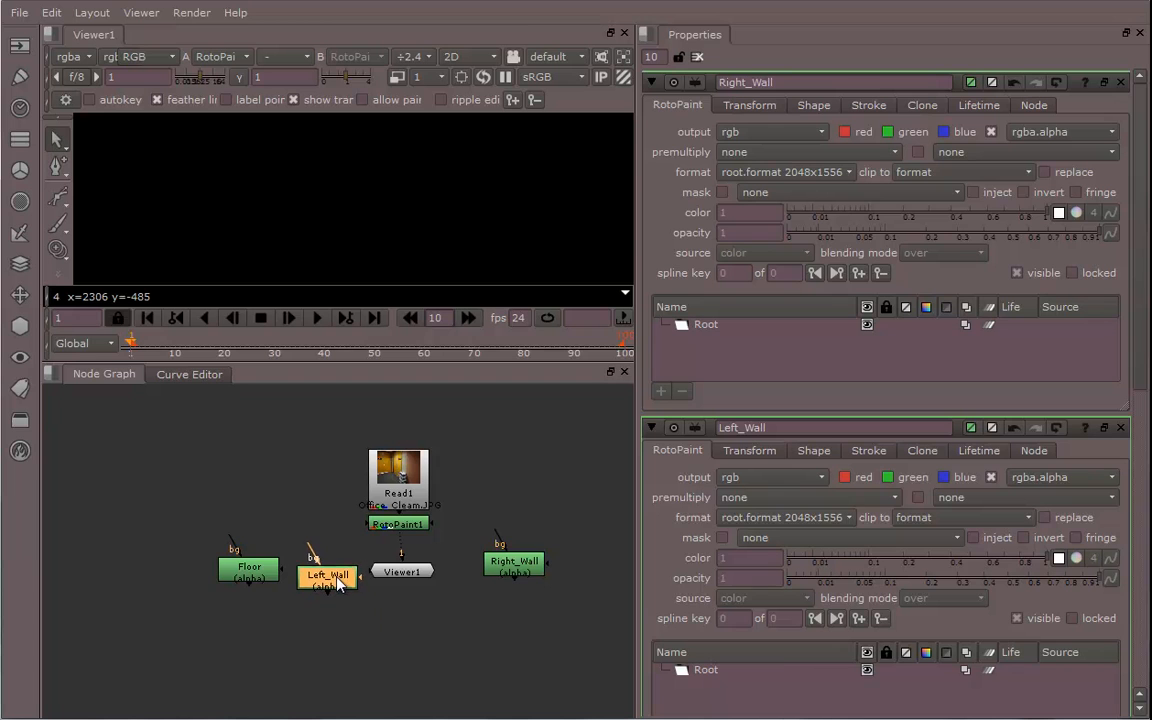
scroll(365, 545, up, 2)
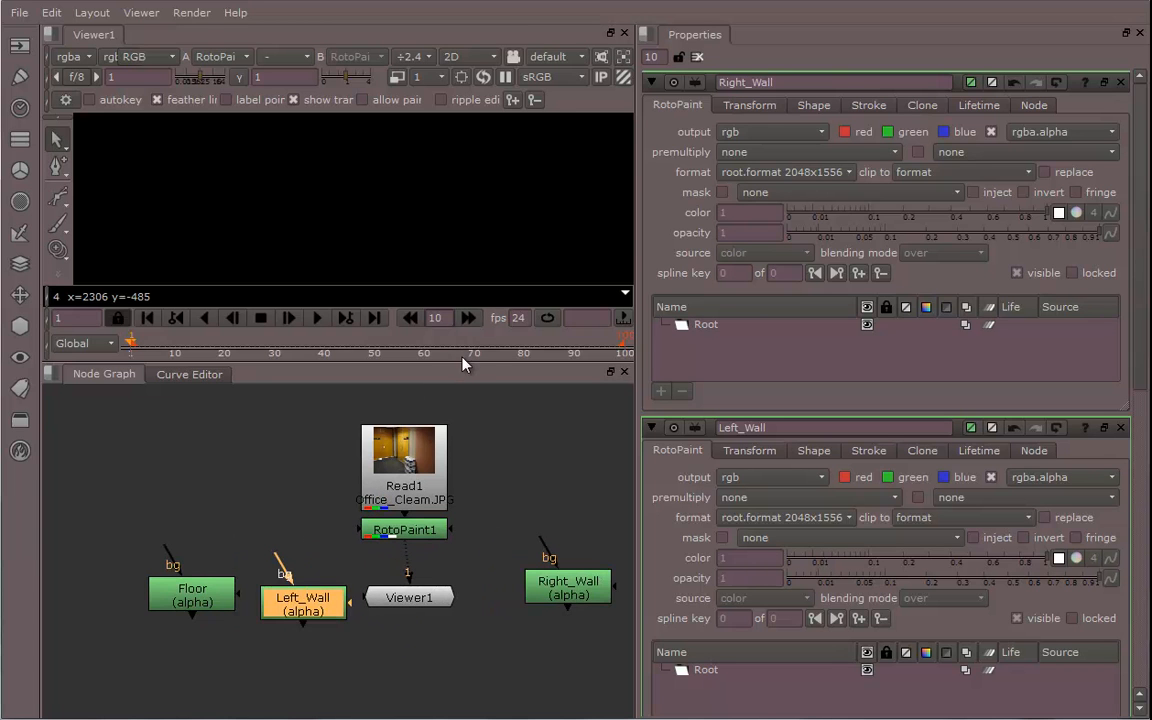
drag(463, 365, 497, 540)
middle_drag(471, 368, 483, 419)
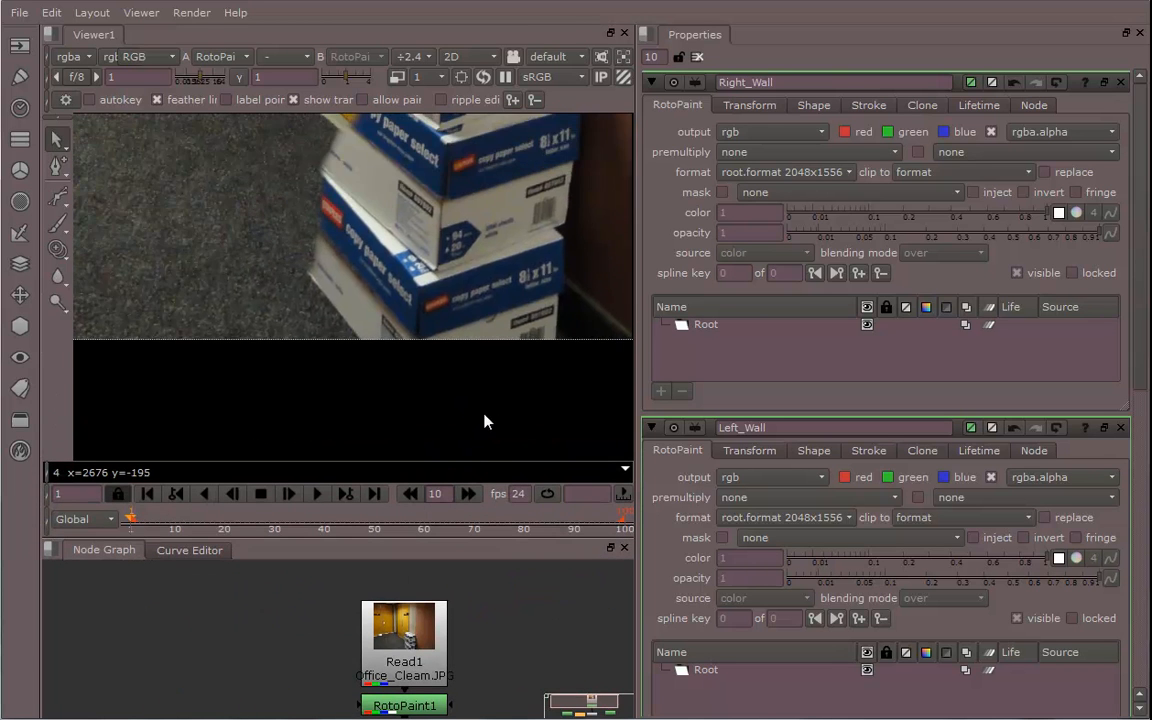
scroll(458, 368, down, 2)
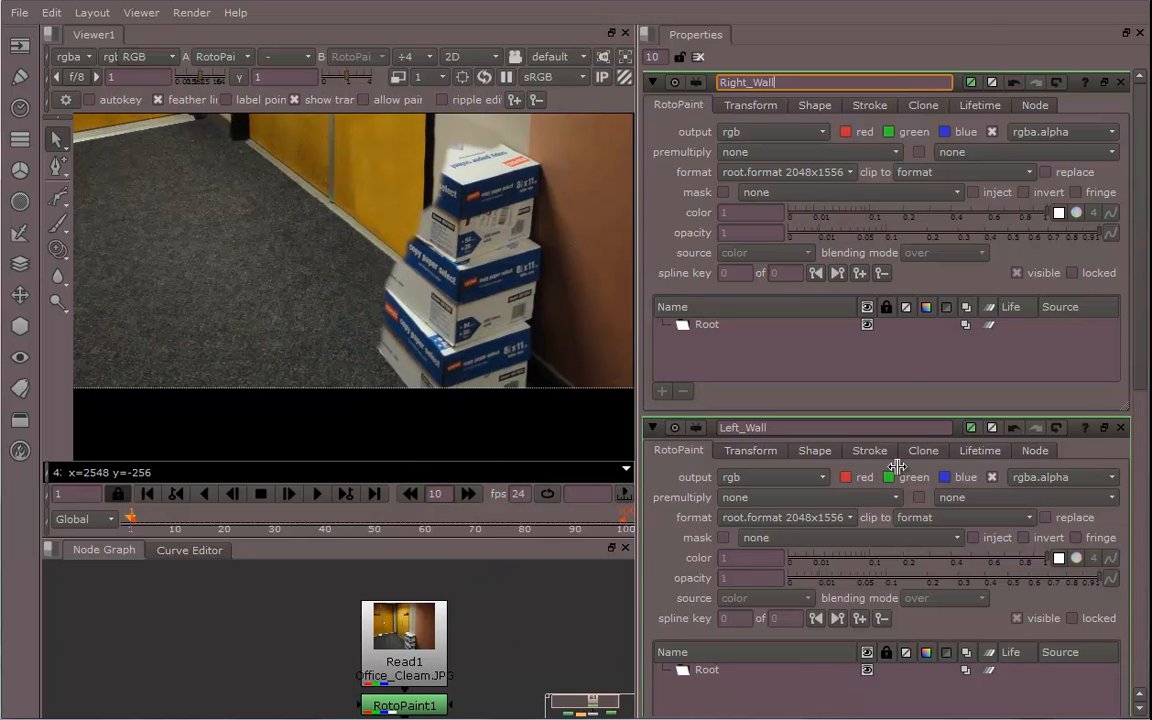
drag(897, 467, 890, 466)
drag(597, 537, 603, 322)
Connect the bg inputs of Floor, Left_Wall and Right_Wall to the RotoPaint1 output
drag(283, 527, 378, 499)
drag(196, 563, 207, 581)
drag(183, 540, 386, 490)
ctrl+drag(312, 528, 204, 513)
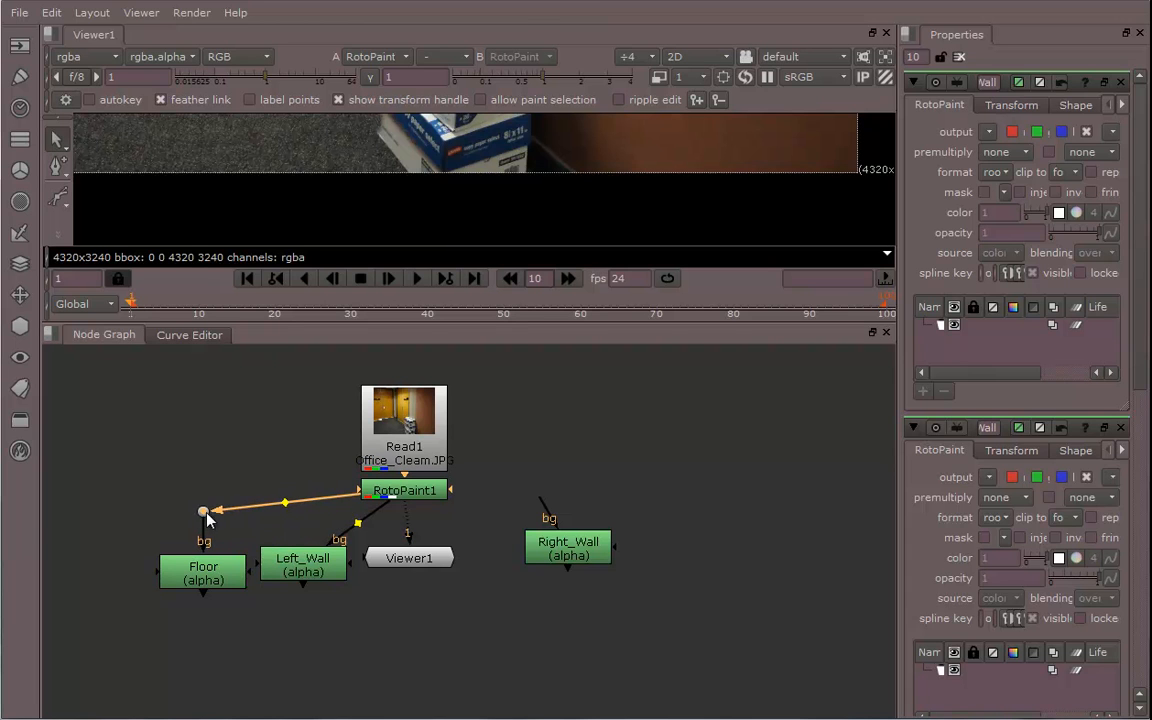
ctrl+drag(357, 525, 302, 522)
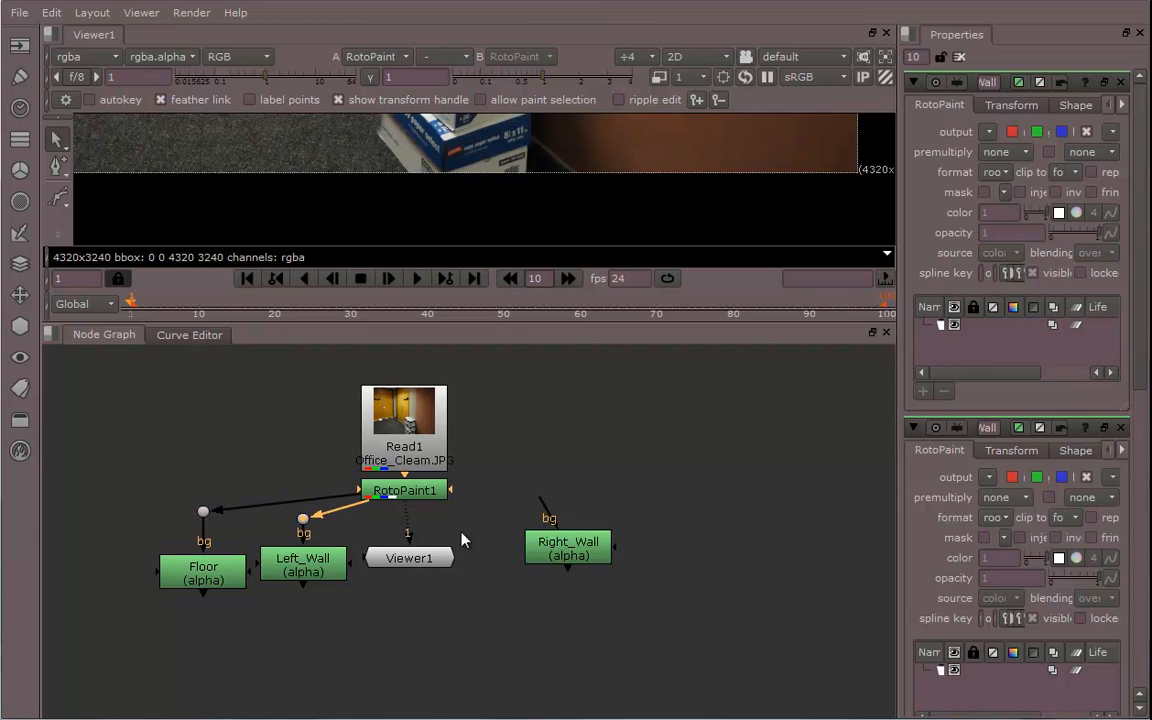
drag(546, 514, 567, 497)
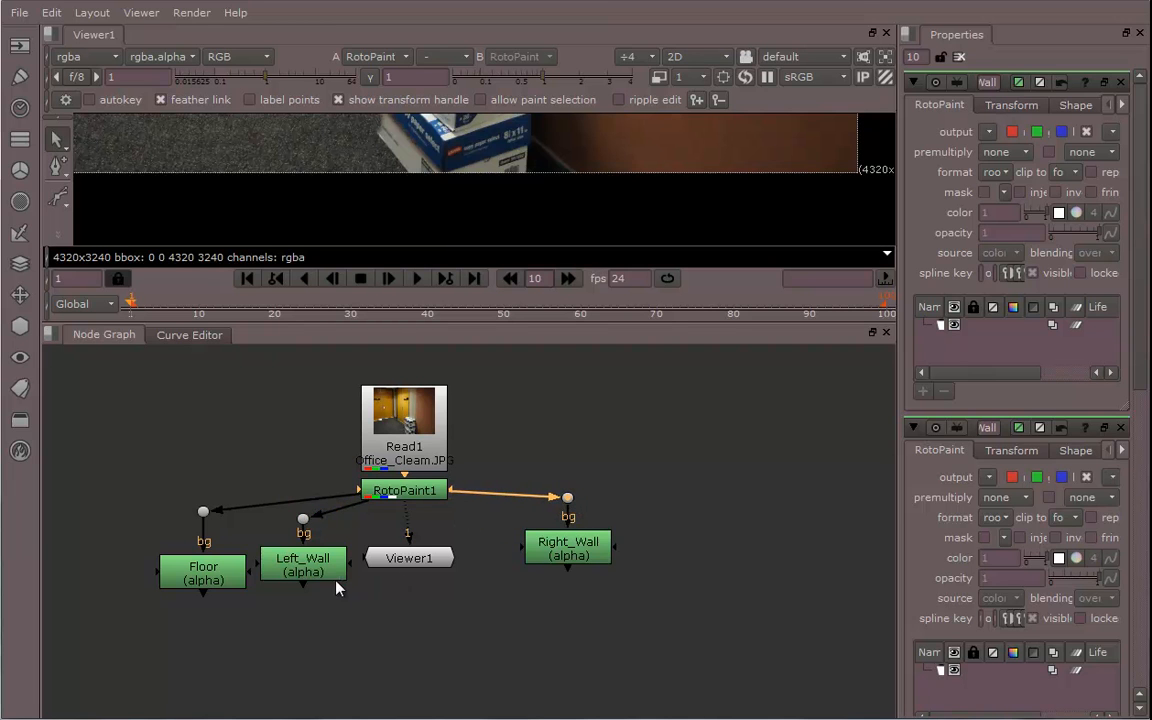
Move the Viewer node below RotoPaint1 and frame the whole hallway image in the viewer
click(218, 577)
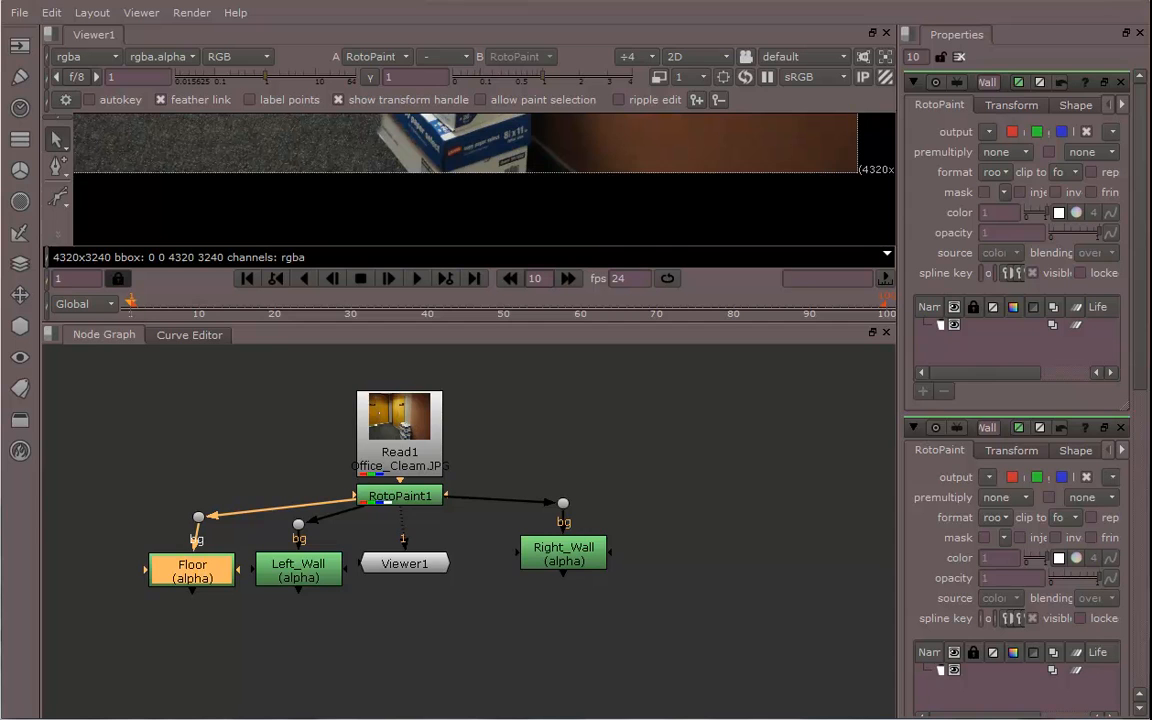
middle_drag(493, 620, 638, 605)
drag(557, 560, 574, 644)
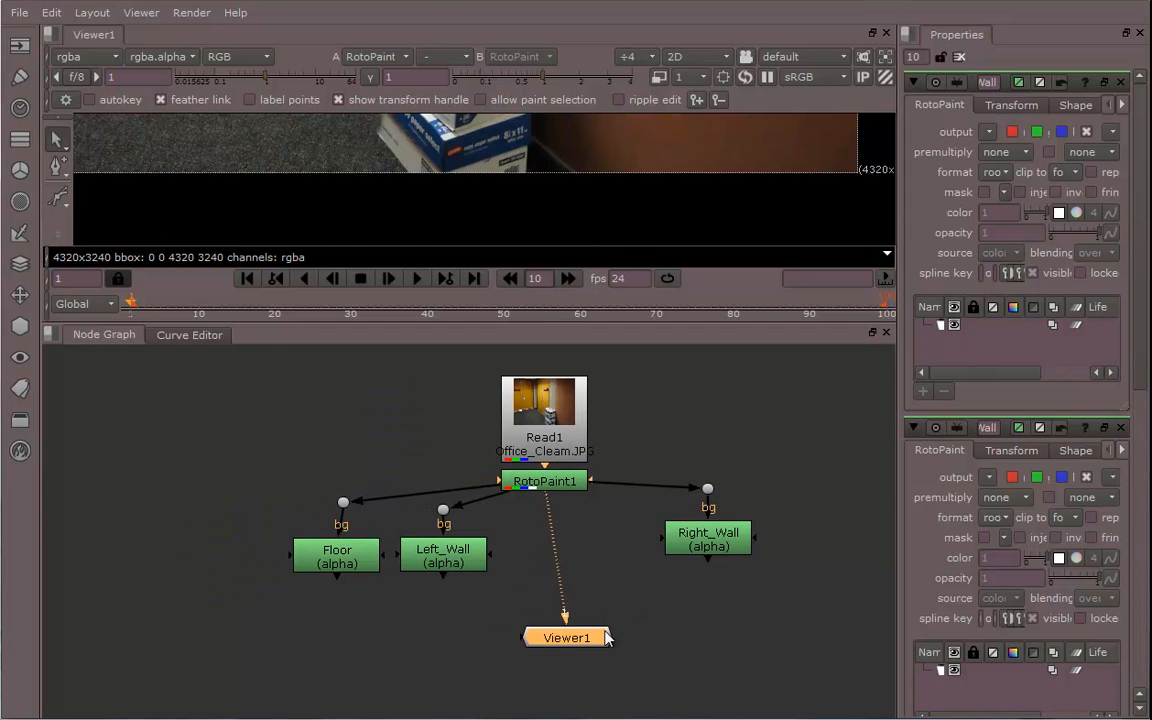
middle_drag(686, 596, 671, 620)
drag(658, 325, 660, 450)
scroll(679, 298, down, 5)
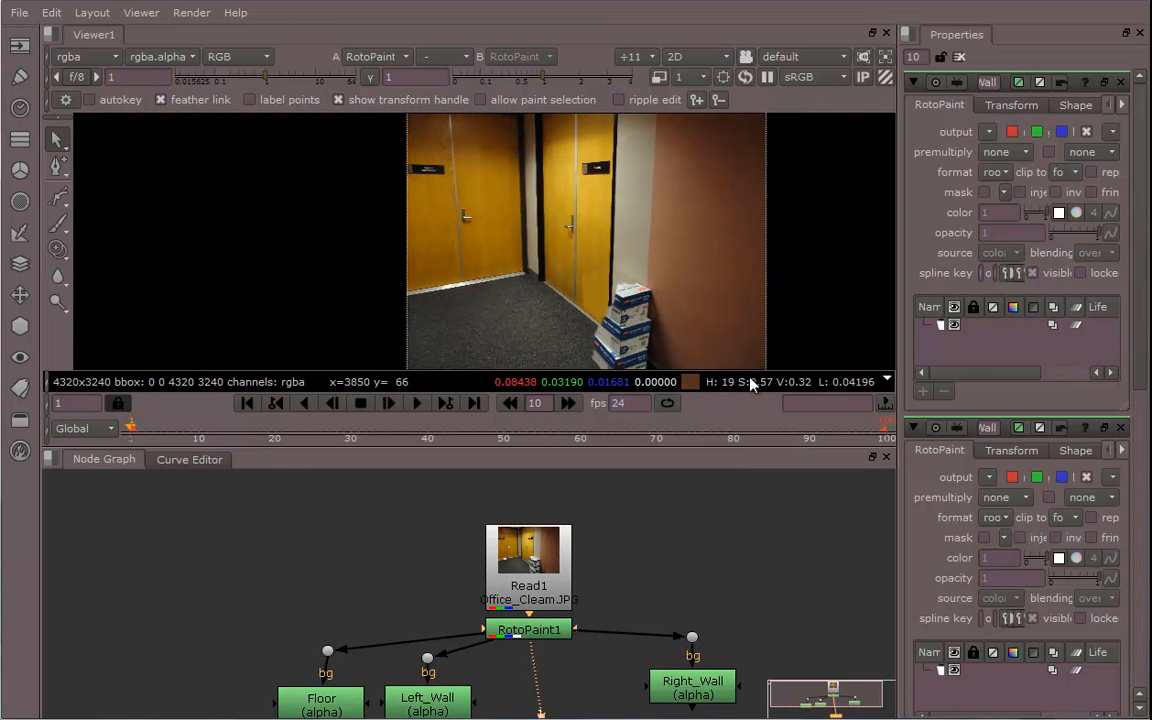
middle_drag(594, 185, 630, 172)
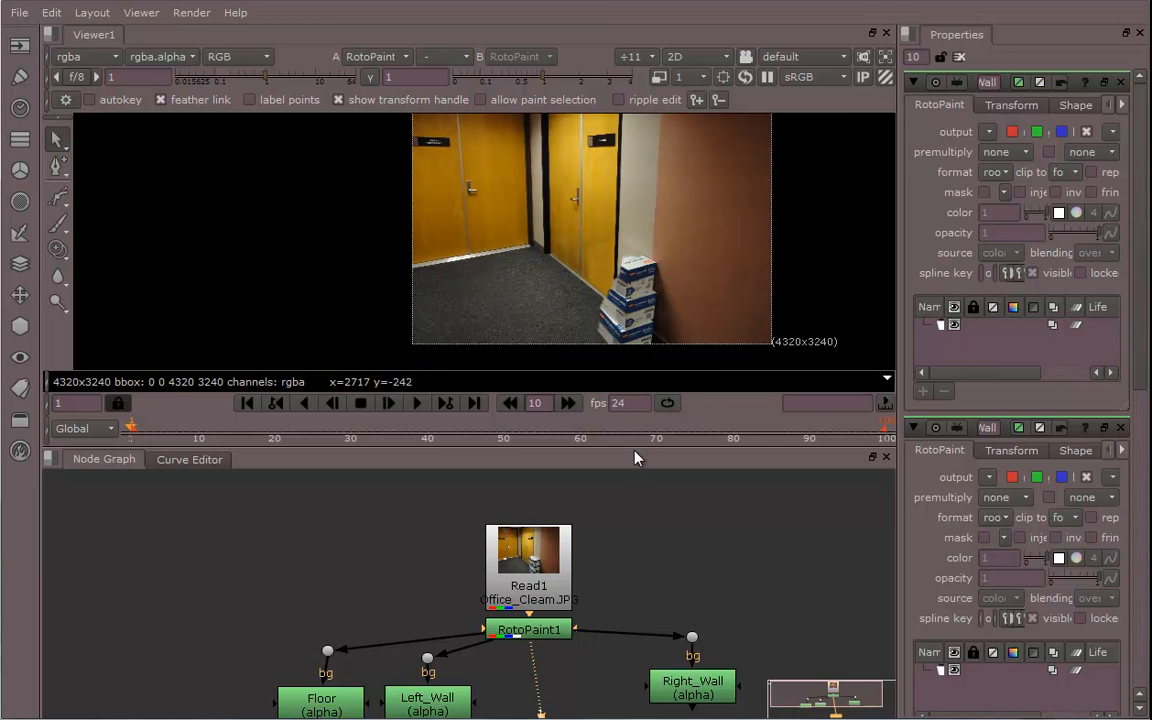
drag(650, 446, 651, 564)
middle_drag(629, 410, 572, 376)
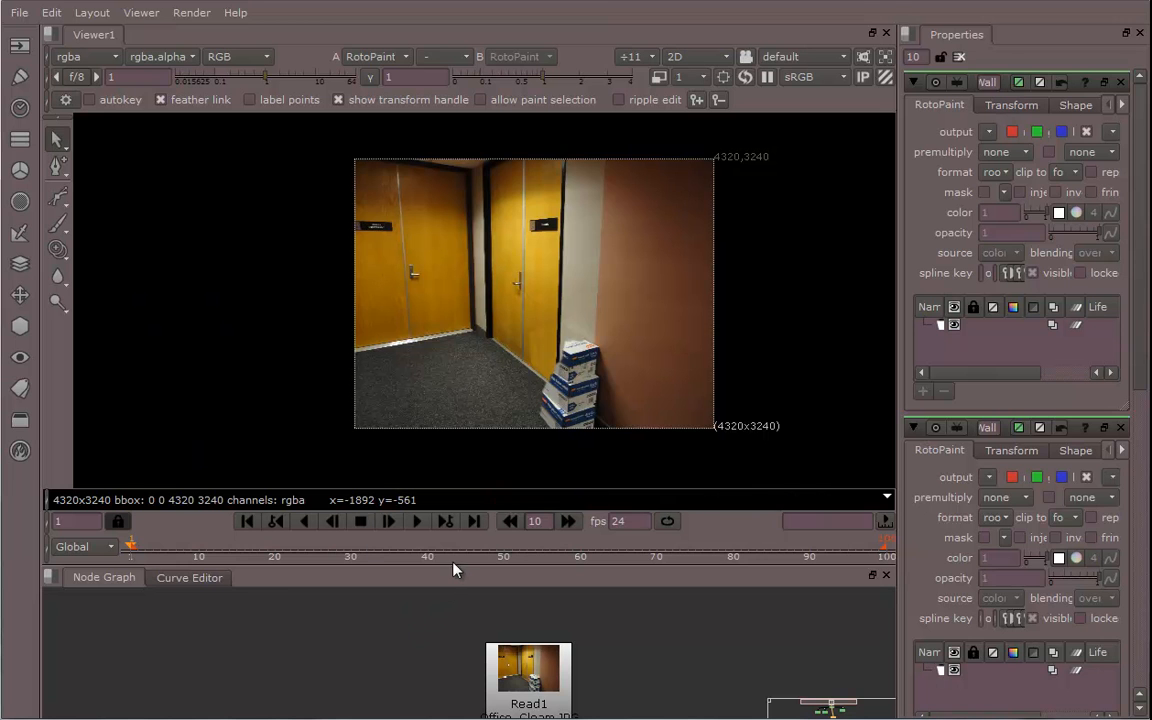
drag(454, 566, 440, 440)
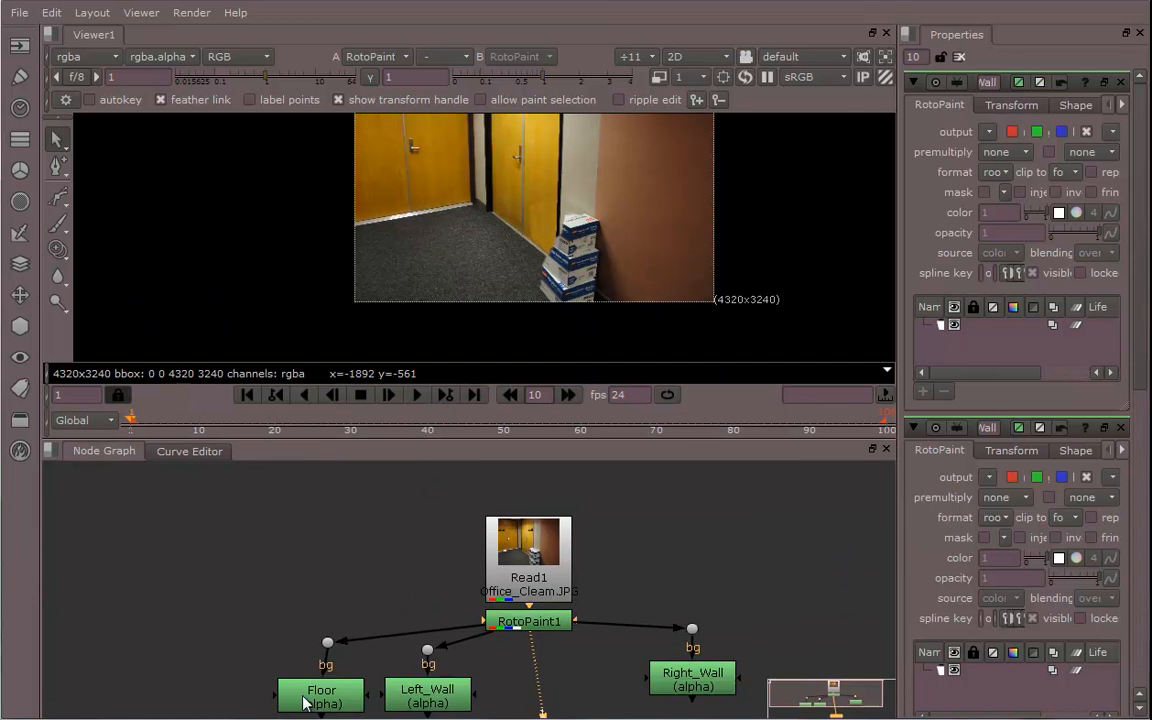
In the Floor node, draw a closed four-point Bezier shape covering the carpeted floor area
double_click(305, 700)
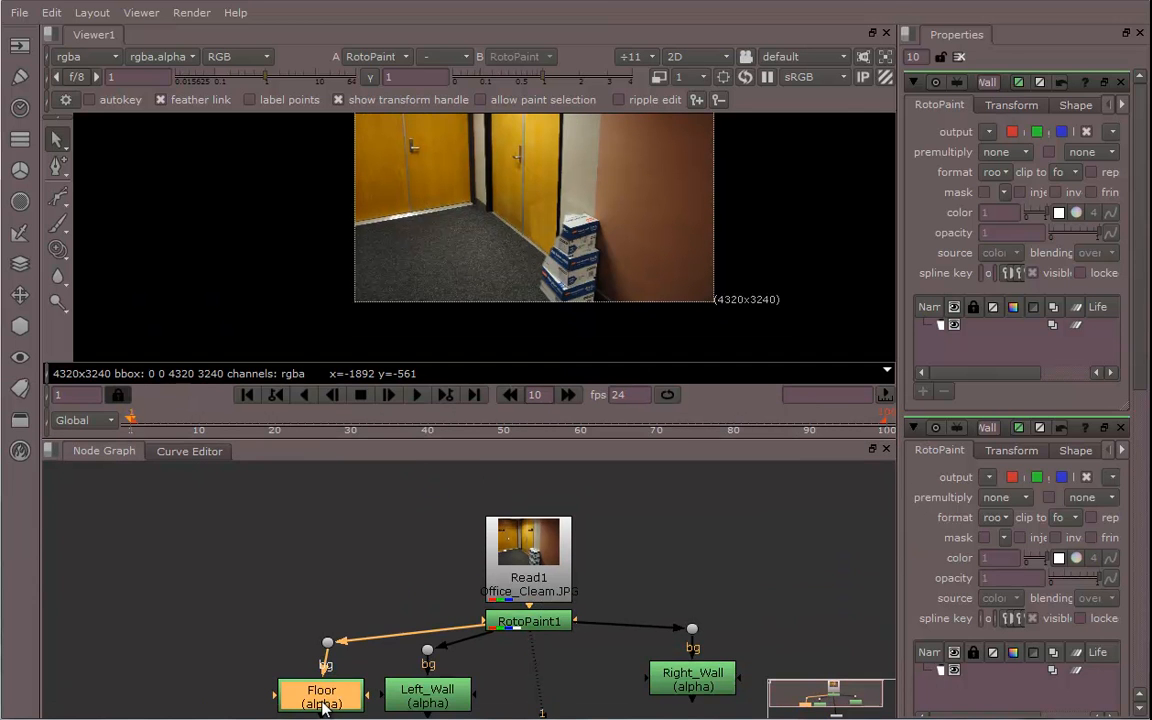
click(59, 198)
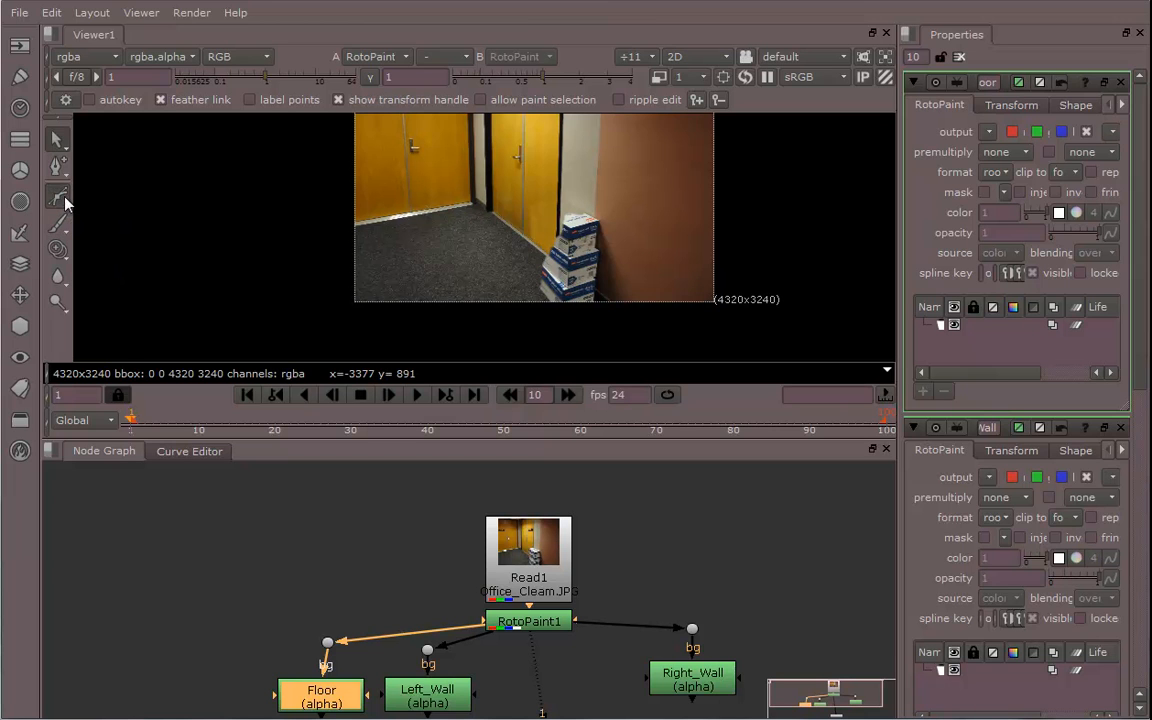
click(697, 332)
click(471, 172)
click(299, 193)
click(302, 323)
click(697, 331)
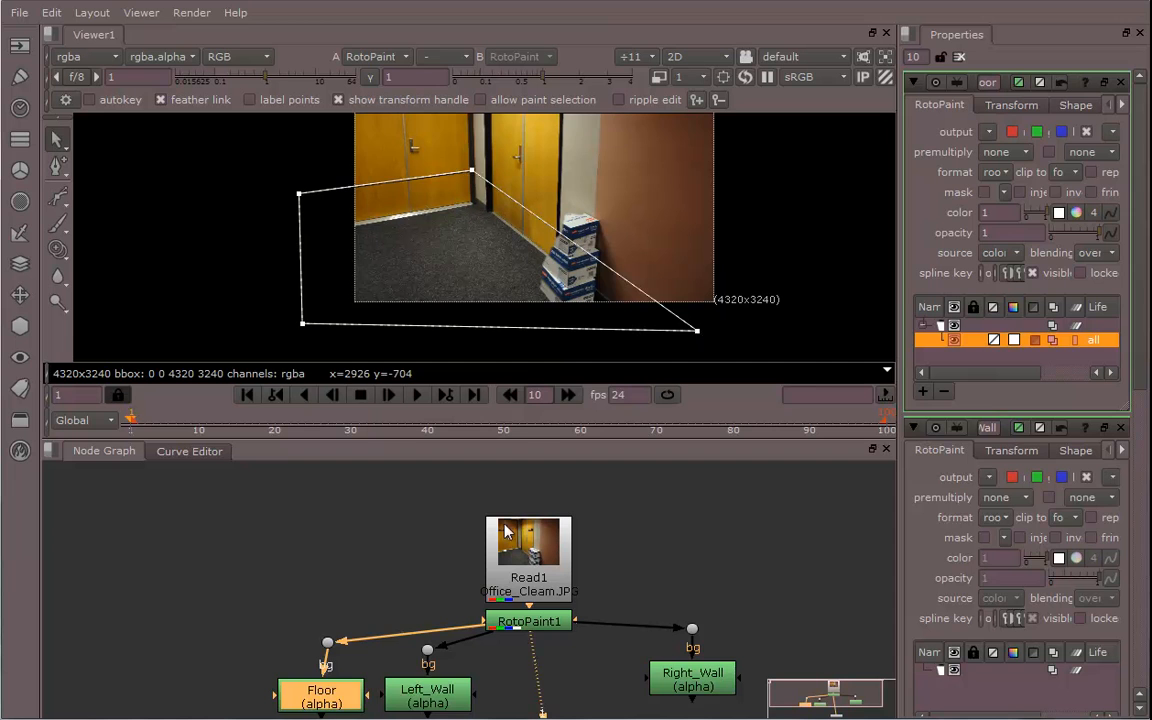
In the Left_Wall node, draw a closed four-point Bezier shape covering the left wall and doors
double_click(430, 696)
scroll(535, 328, down, 3)
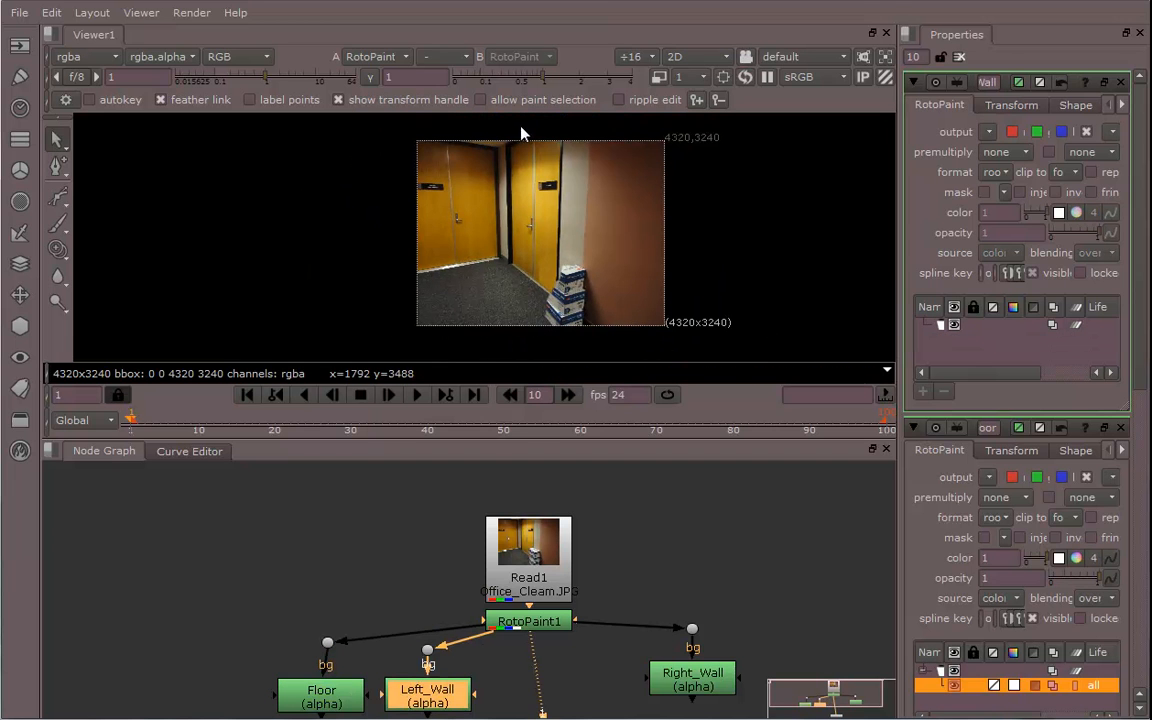
click(57, 197)
drag(524, 352, 517, 124)
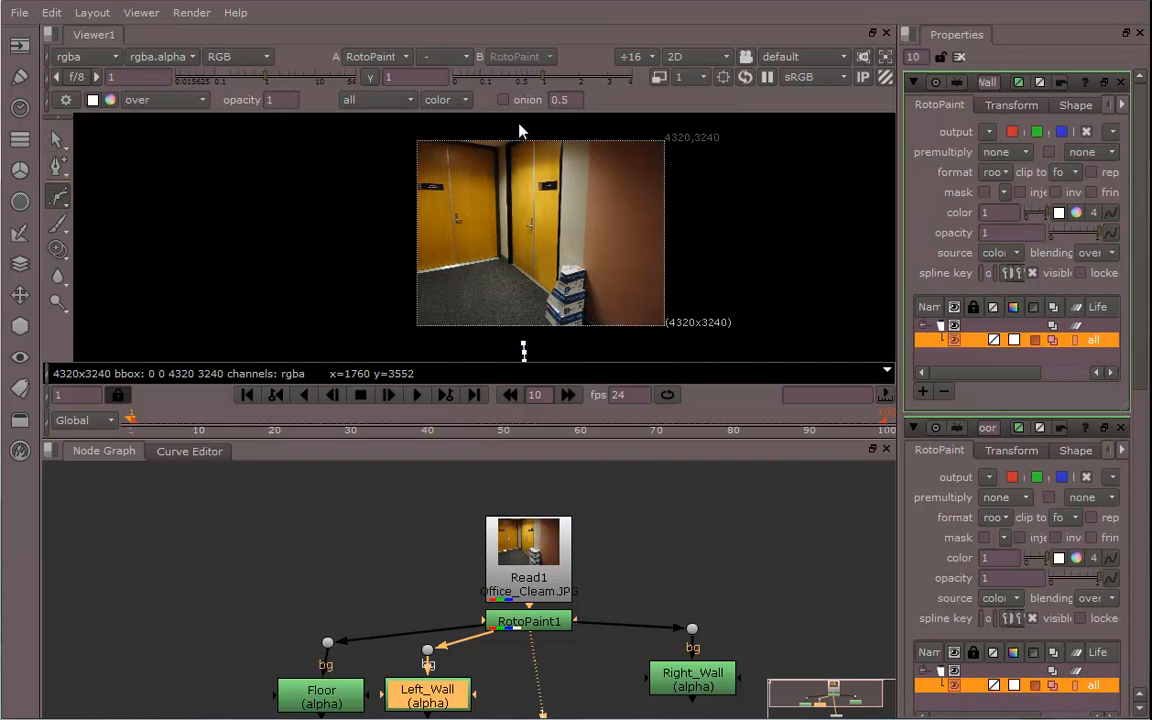
click(390, 122)
click(378, 342)
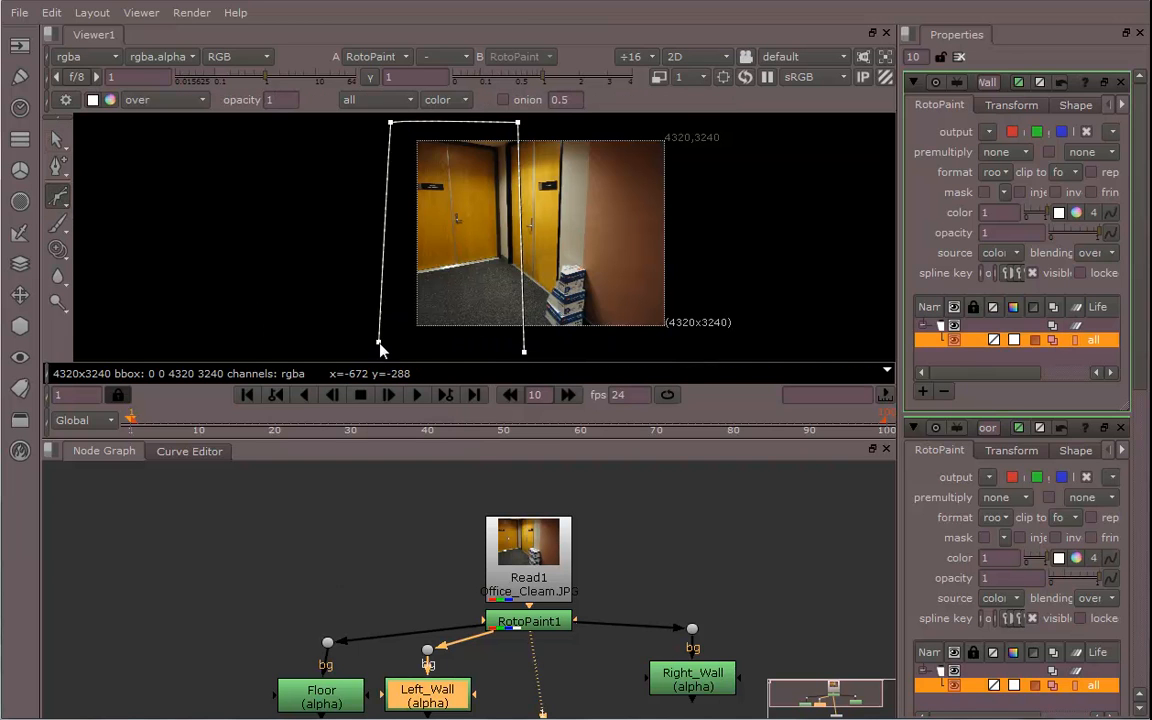
click(525, 354)
middle_drag(513, 305, 490, 292)
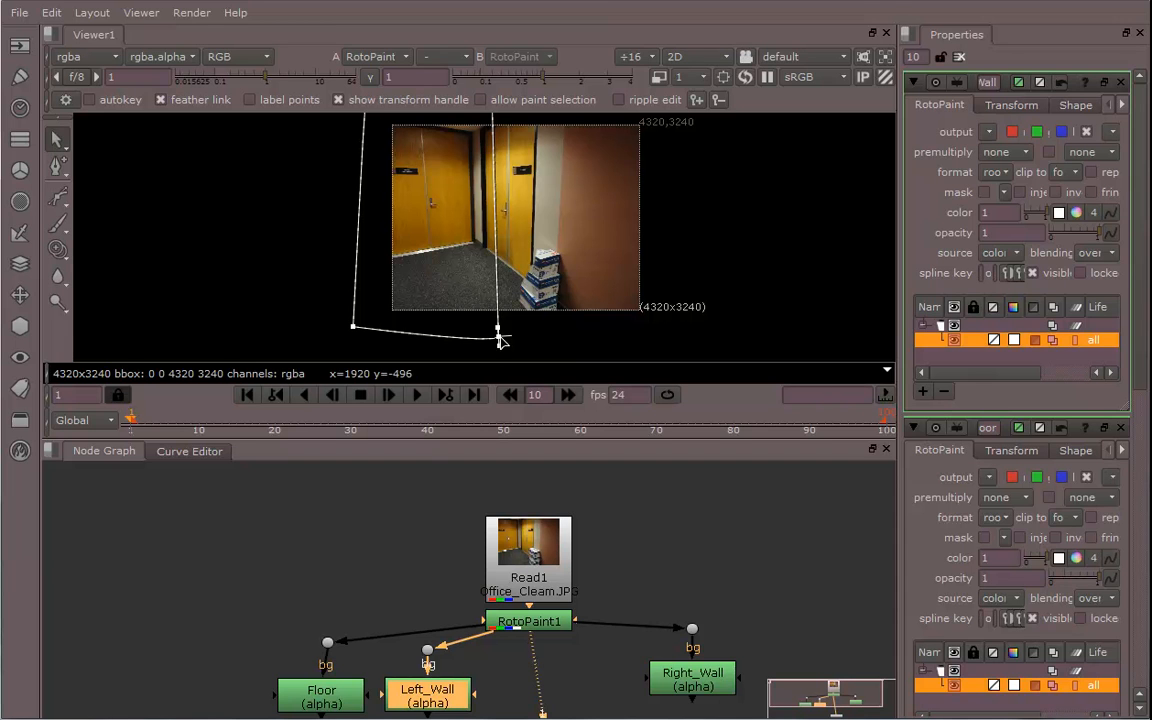
In the Right_Wall node, draw a closed four-point Bezier shape covering the right wall area
key(shift+z)
mouse_move(421, 296)
middle_down()
mouse_move(384, 316)
mouse_move(423, 288)
middle_up()
scroll(497, 327, down, 1)
click(690, 686)
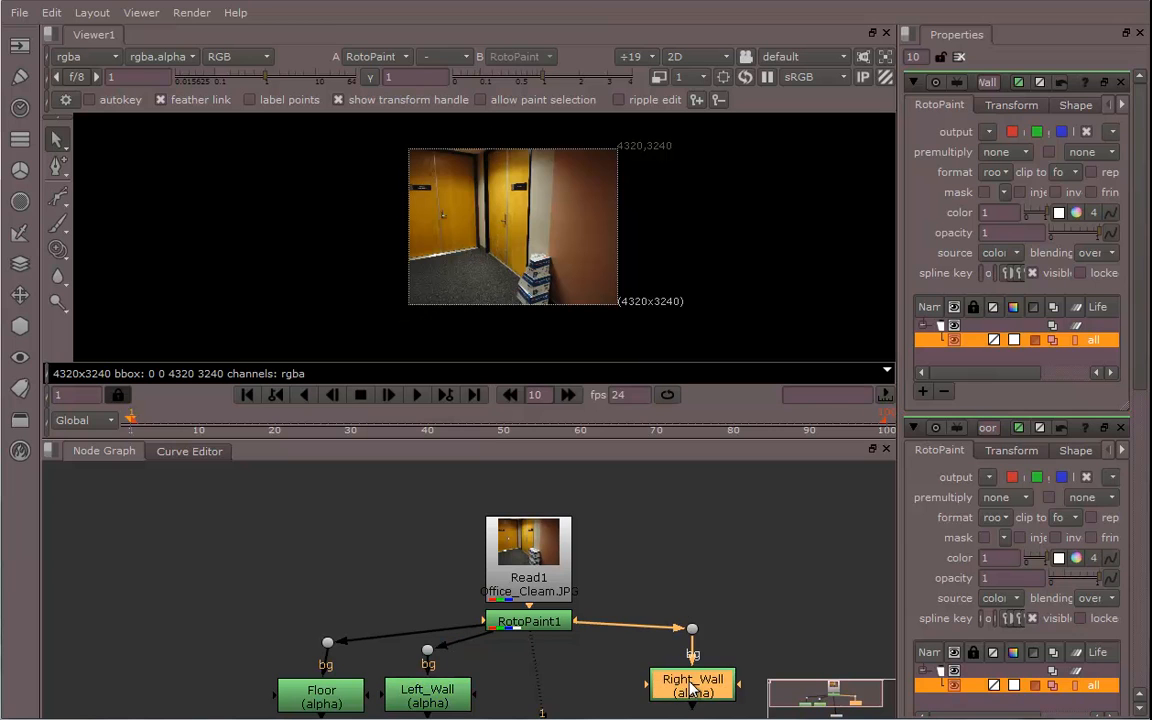
click(57, 196)
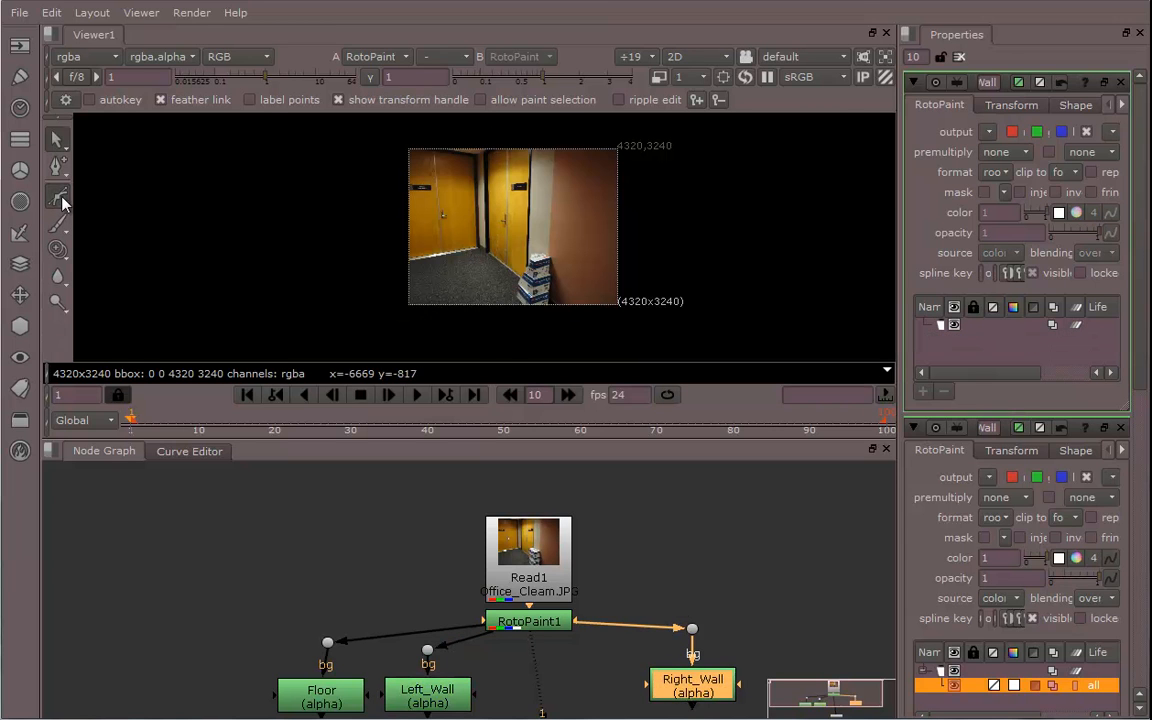
click(469, 338)
click(467, 127)
click(665, 130)
click(690, 326)
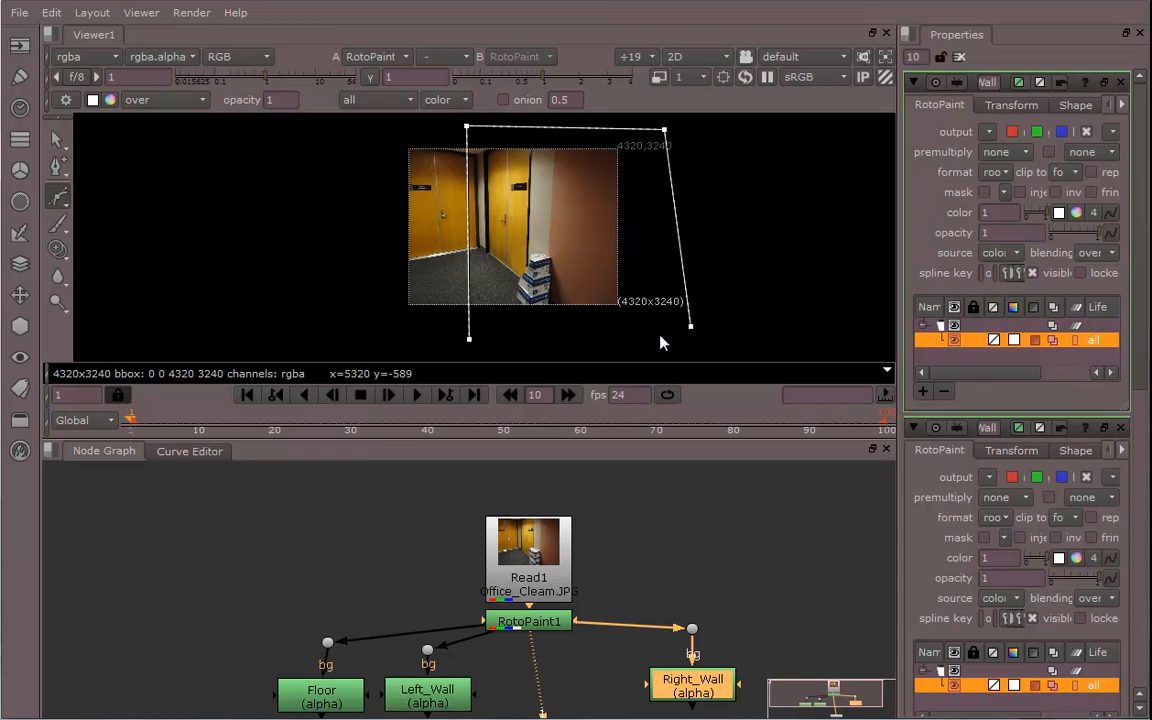
click(469, 339)
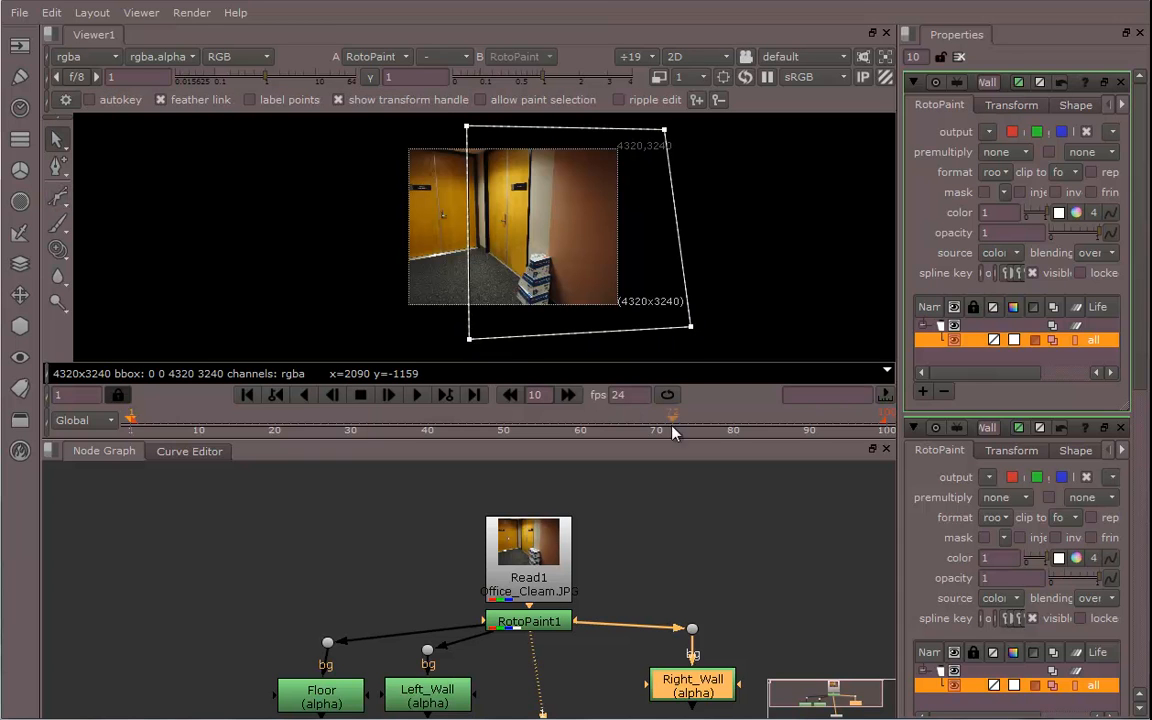
Open the project settings and set the full size format to 4320x3240
middle_drag(640, 607, 606, 546)
click(647, 535)
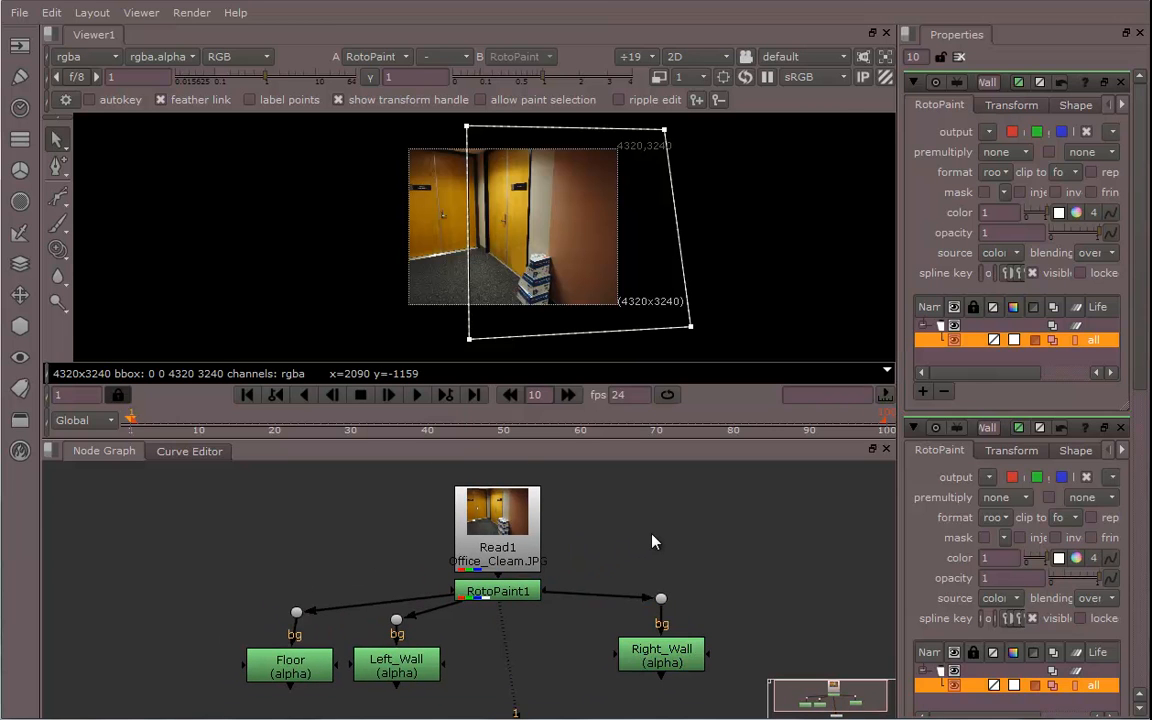
key(s)
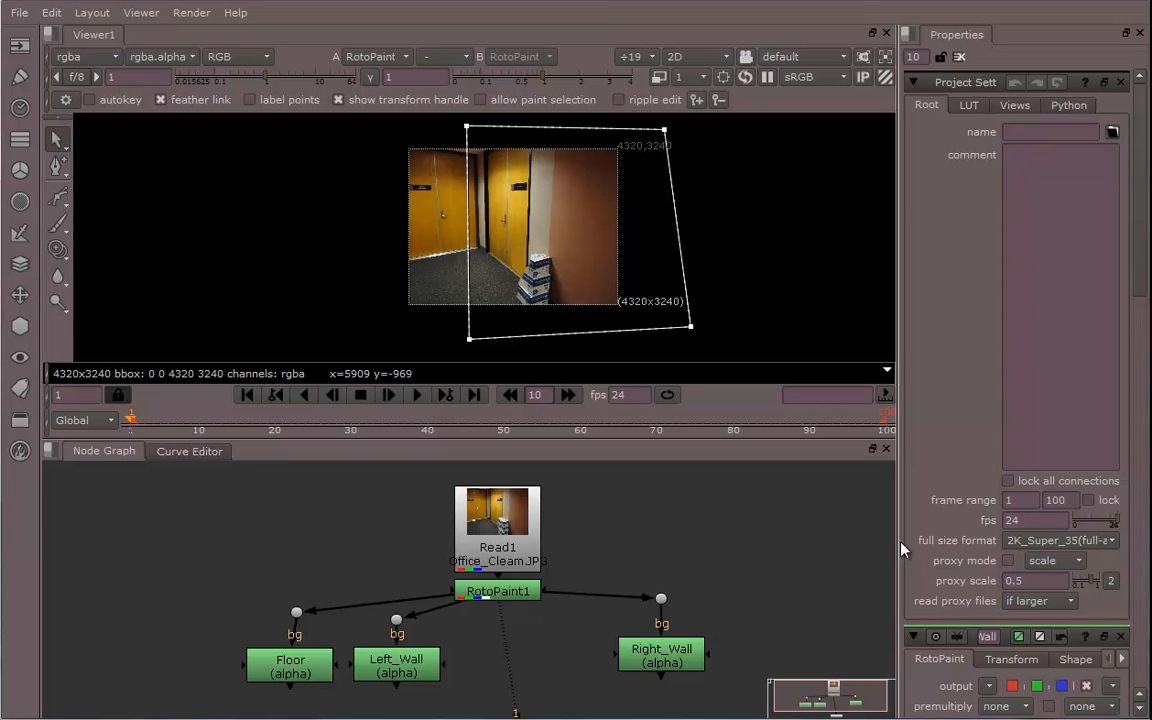
drag(896, 546, 665, 510)
middle_drag(488, 285, 335, 240)
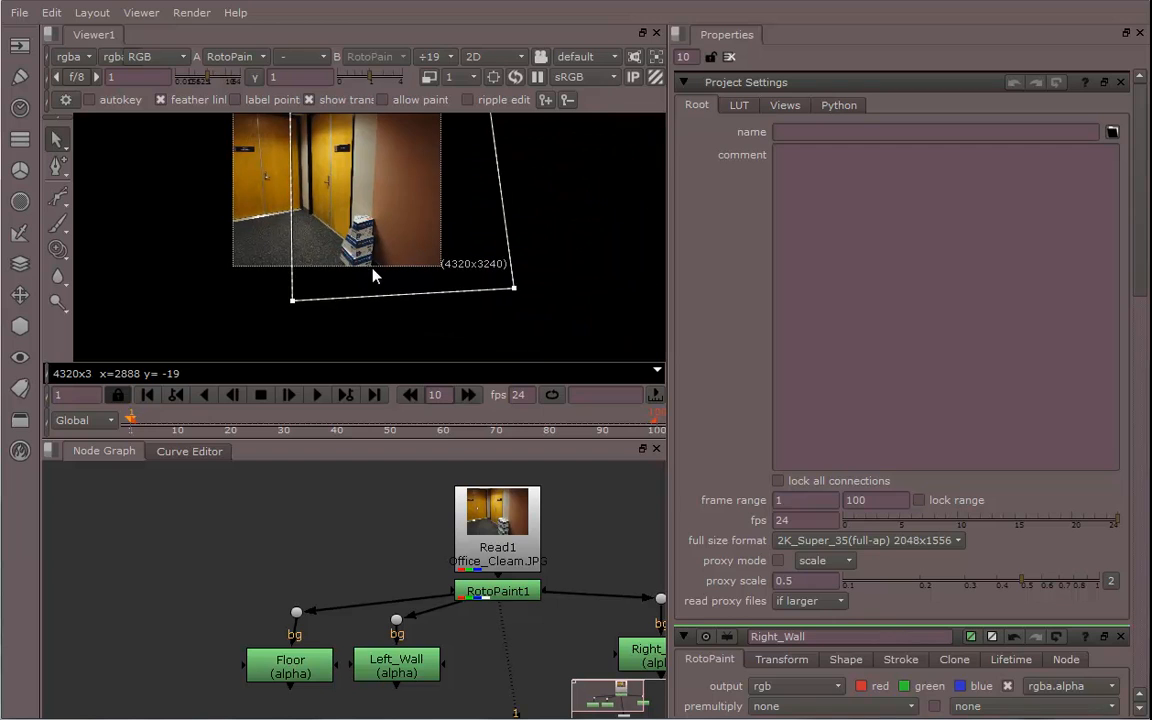
click(918, 542)
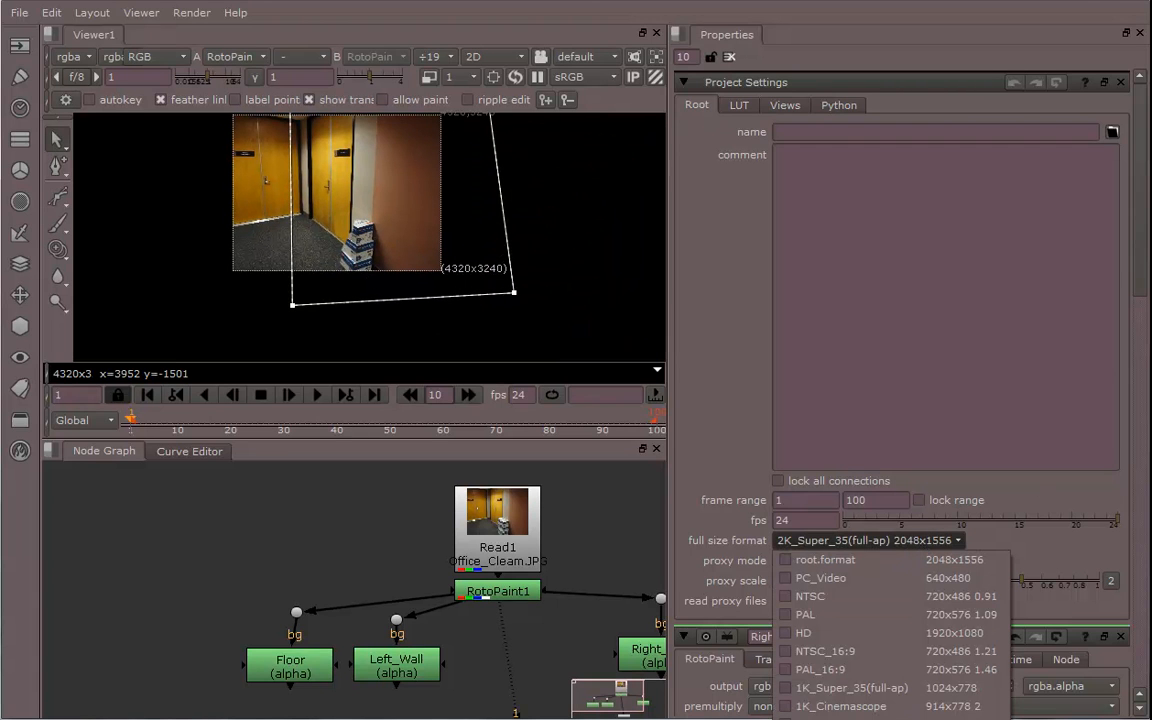
click(850, 716)
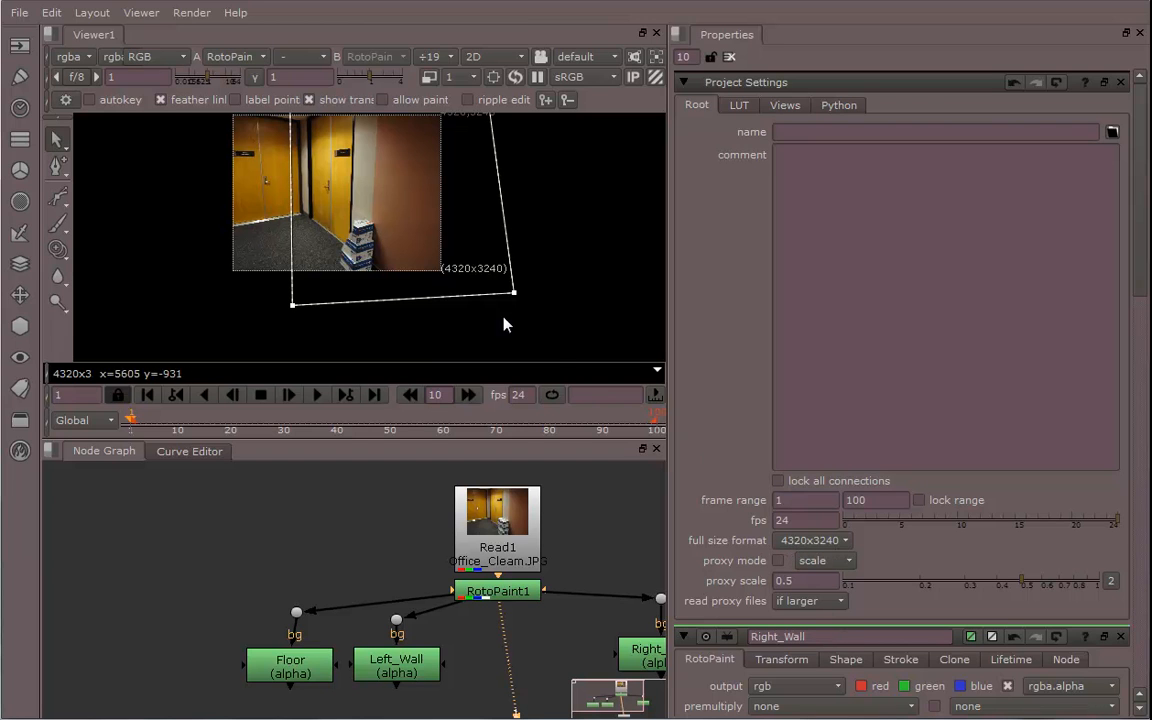
Add a Premult node and connect it below the Floor node
drag(443, 438, 446, 569)
drag(666, 399, 1044, 423)
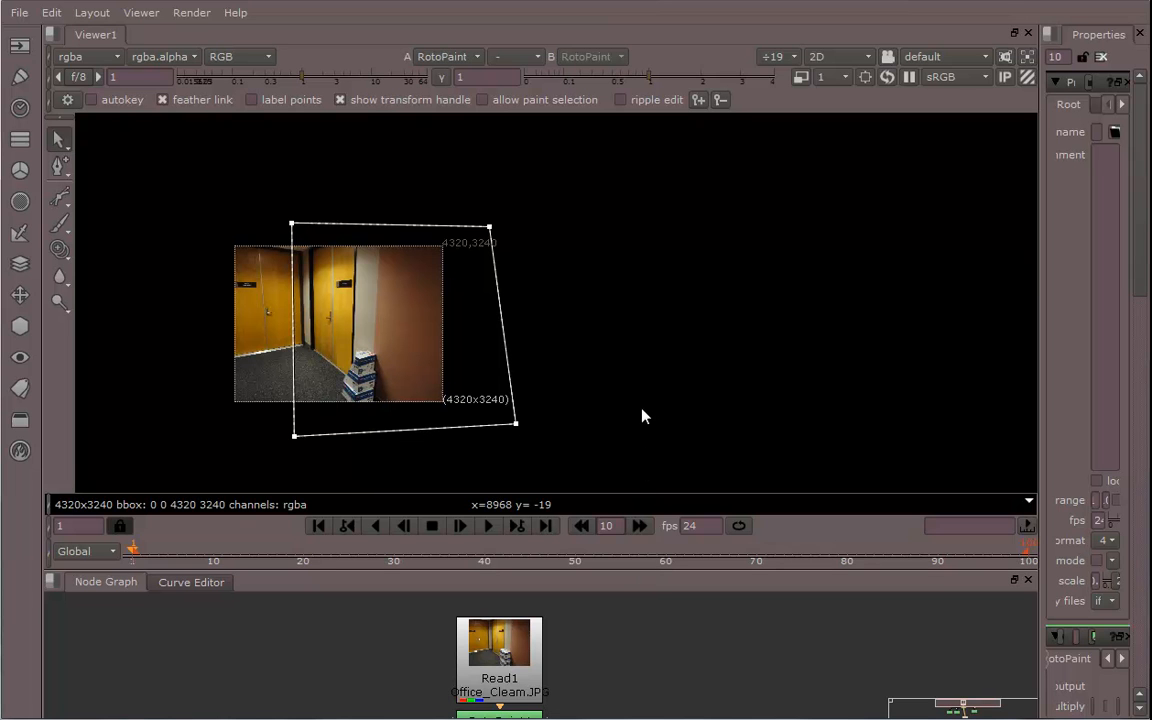
drag(645, 568, 574, 357)
middle_drag(699, 559, 732, 527)
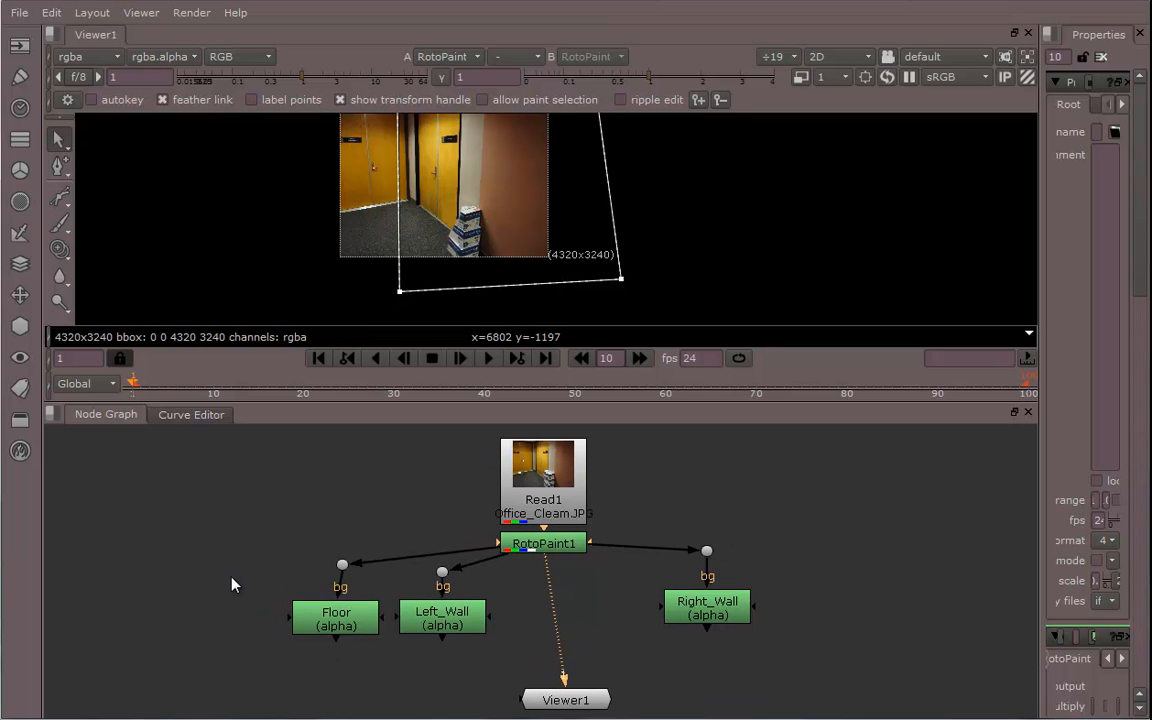
key(Tab)
text(p)
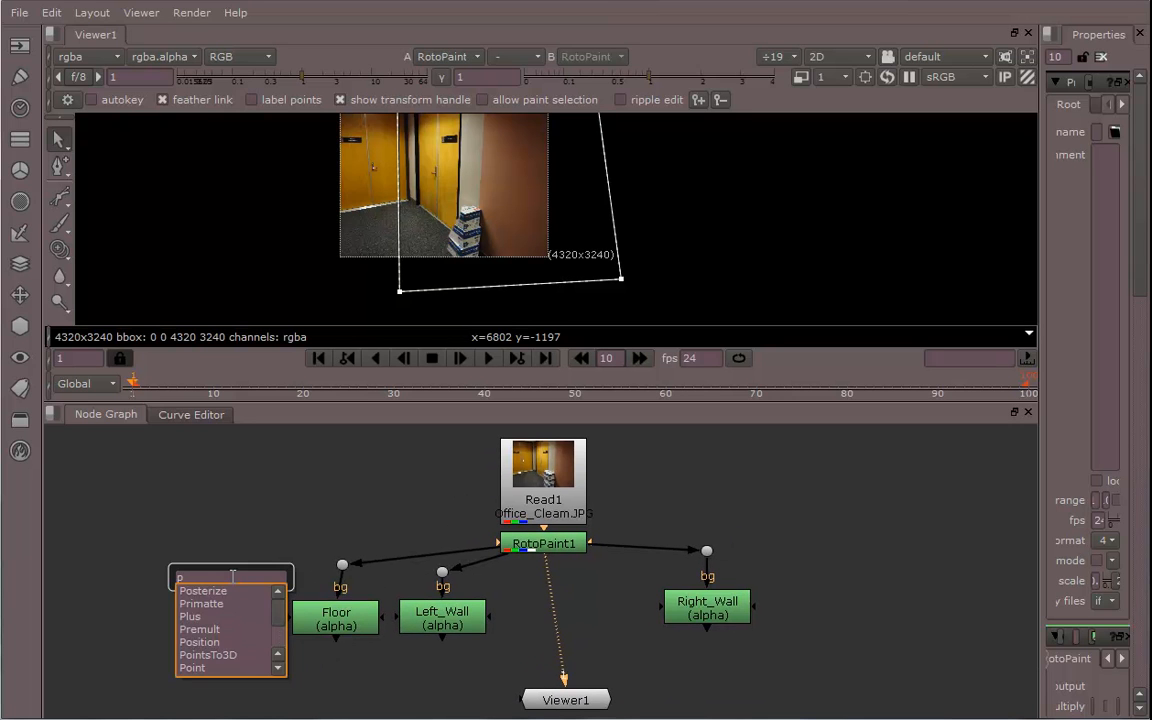
text(re)
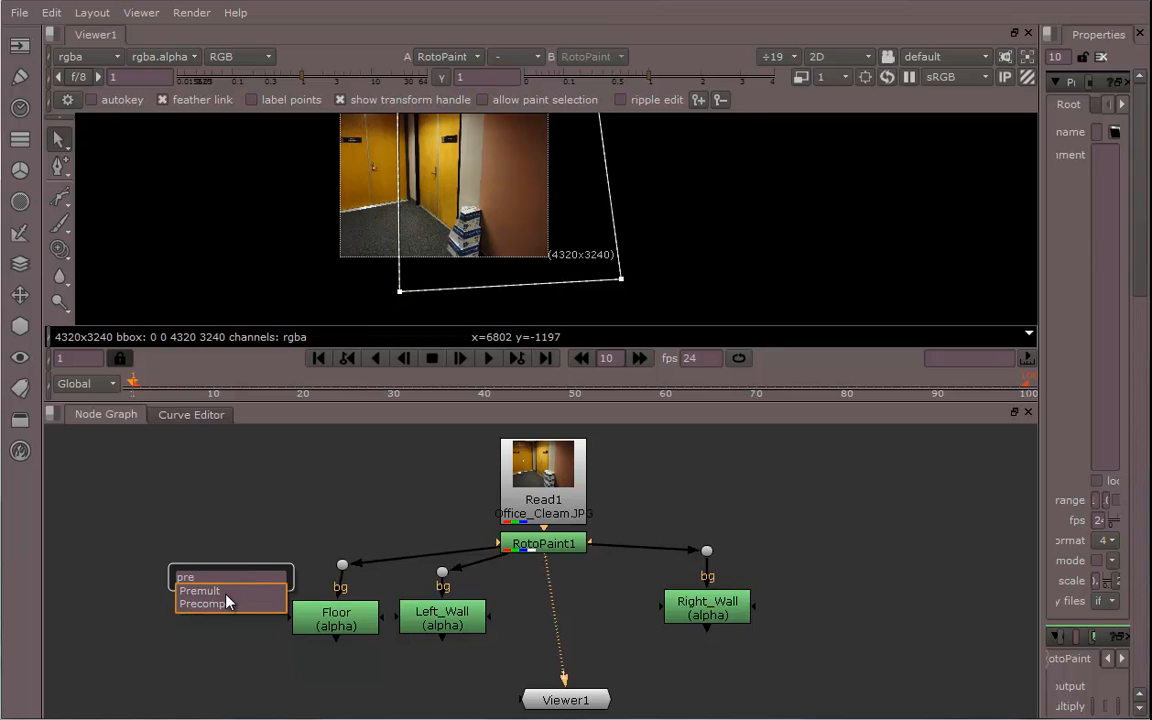
key(Return)
drag(221, 573, 337, 694)
middle_drag(369, 680, 268, 574)
middle_drag(363, 606, 380, 617)
click(362, 649)
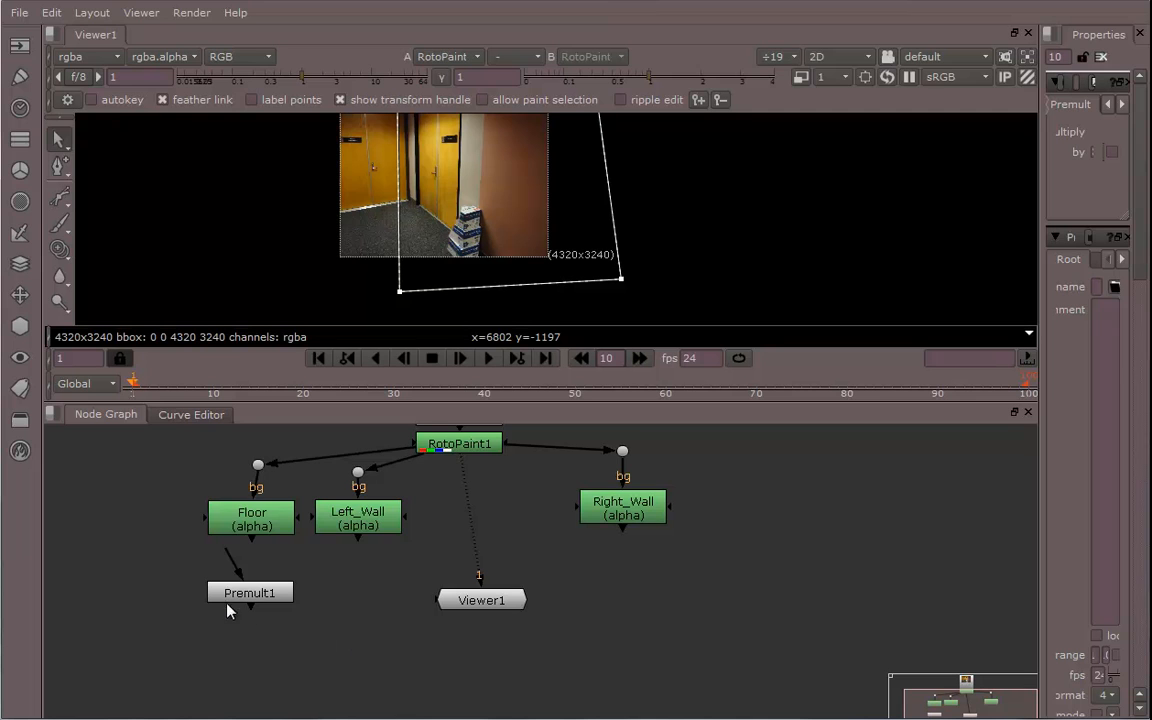
Paste two copies of the Premult node and connect them below the Left_Wall and Right_Wall nodes
click(232, 596)
click(321, 655)
key(ctrl+v)
key(ctrl+v)
drag(406, 675, 622, 512)
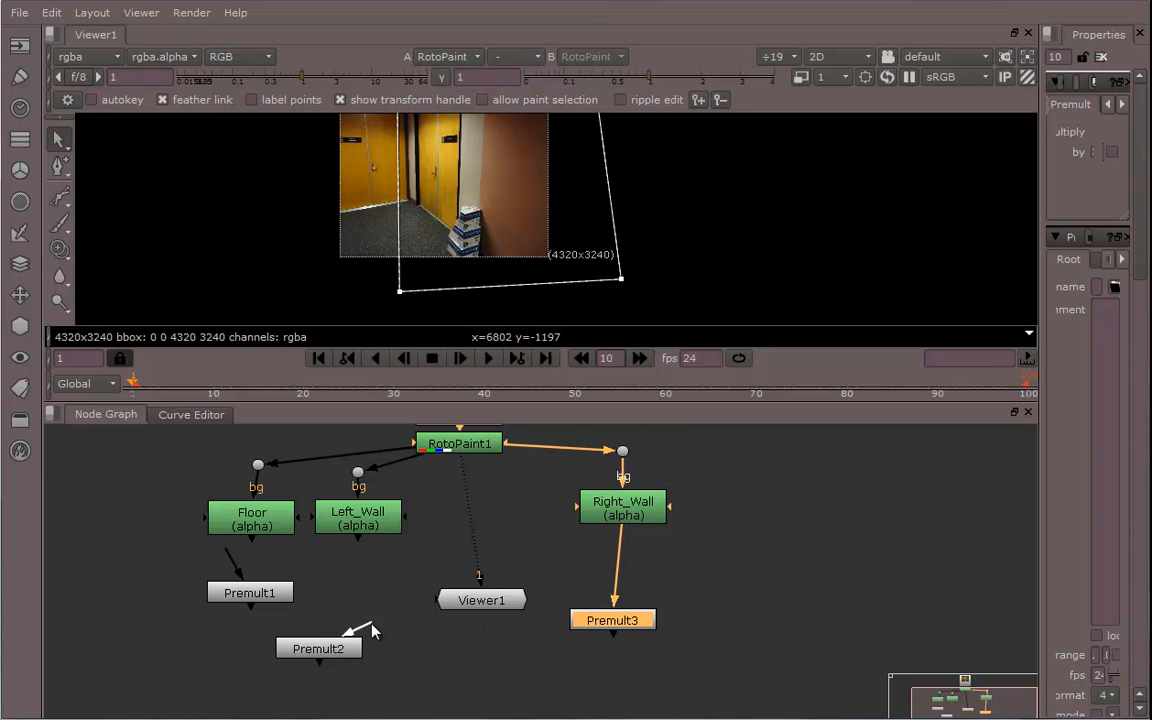
drag(306, 617, 357, 537)
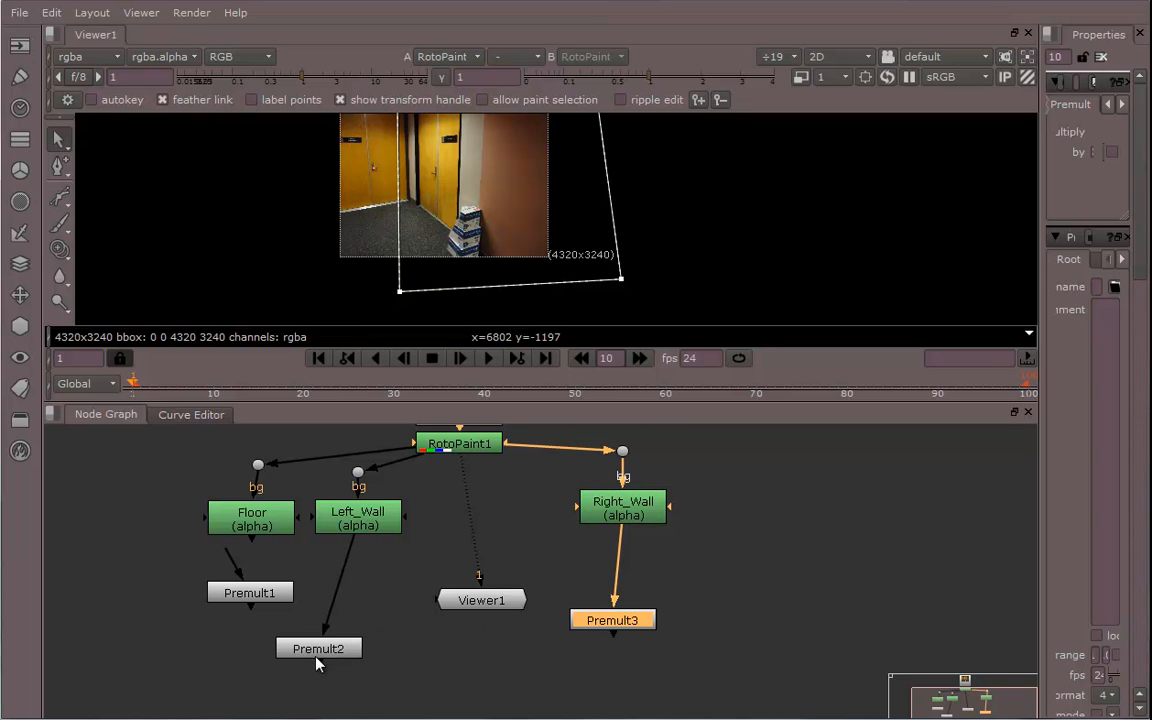
drag(318, 663, 358, 603)
drag(612, 627, 620, 583)
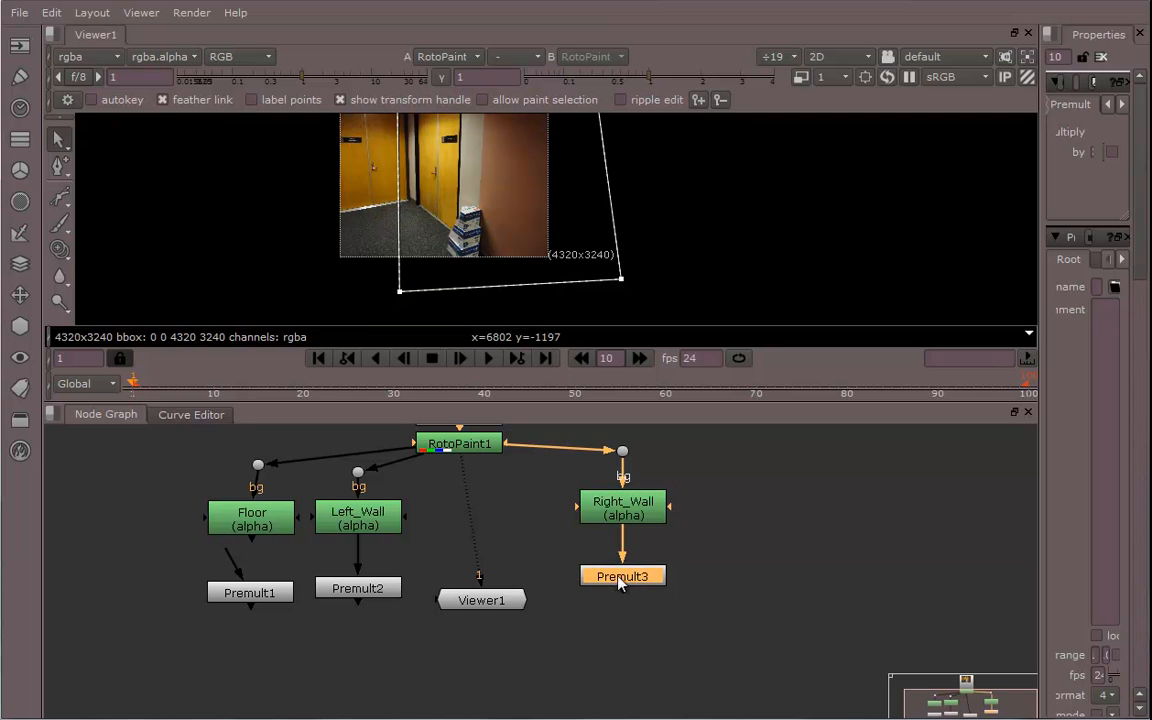
drag(257, 597, 247, 602)
drag(219, 562, 252, 527)
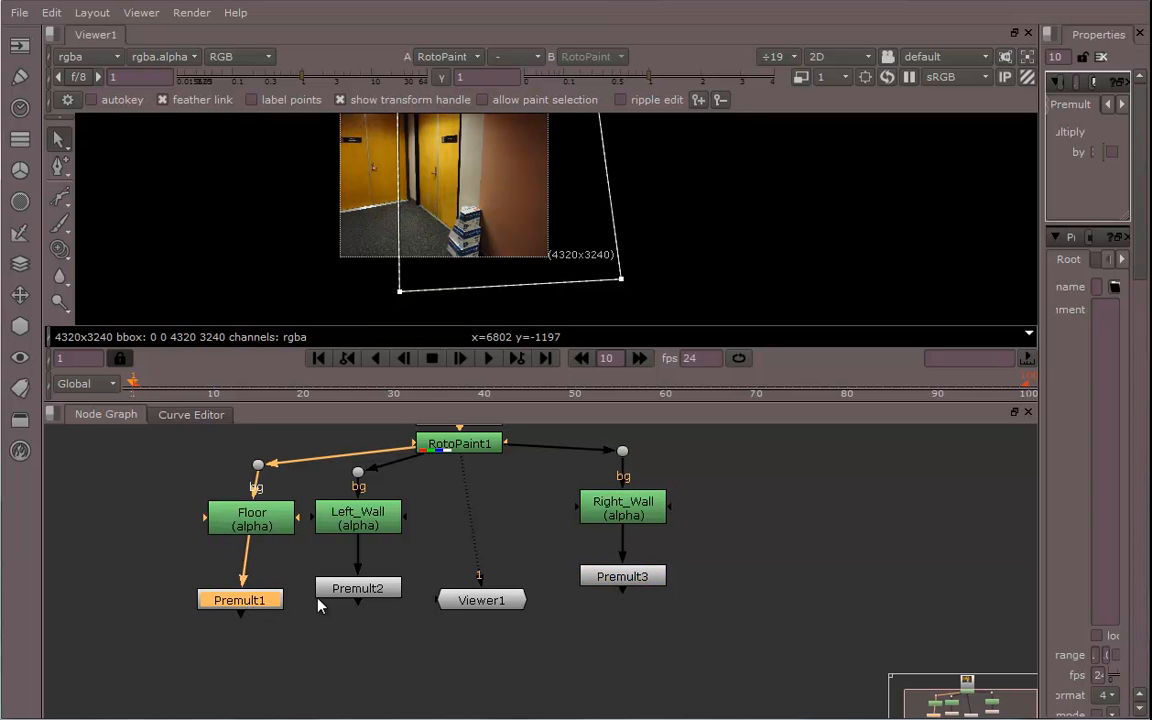
middle_drag(341, 629, 357, 619)
scroll(380, 627, down, 1)
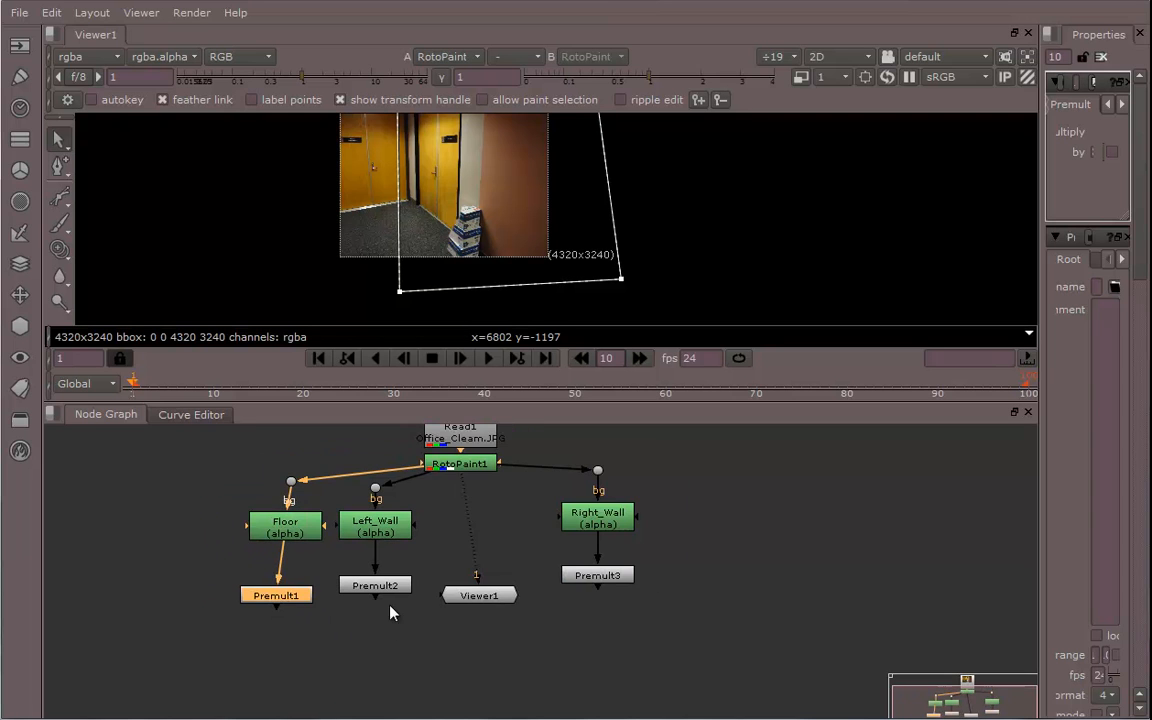
drag(388, 588, 389, 598)
Create a Camera node and place it to the left of the Floor branch
click(20, 326)
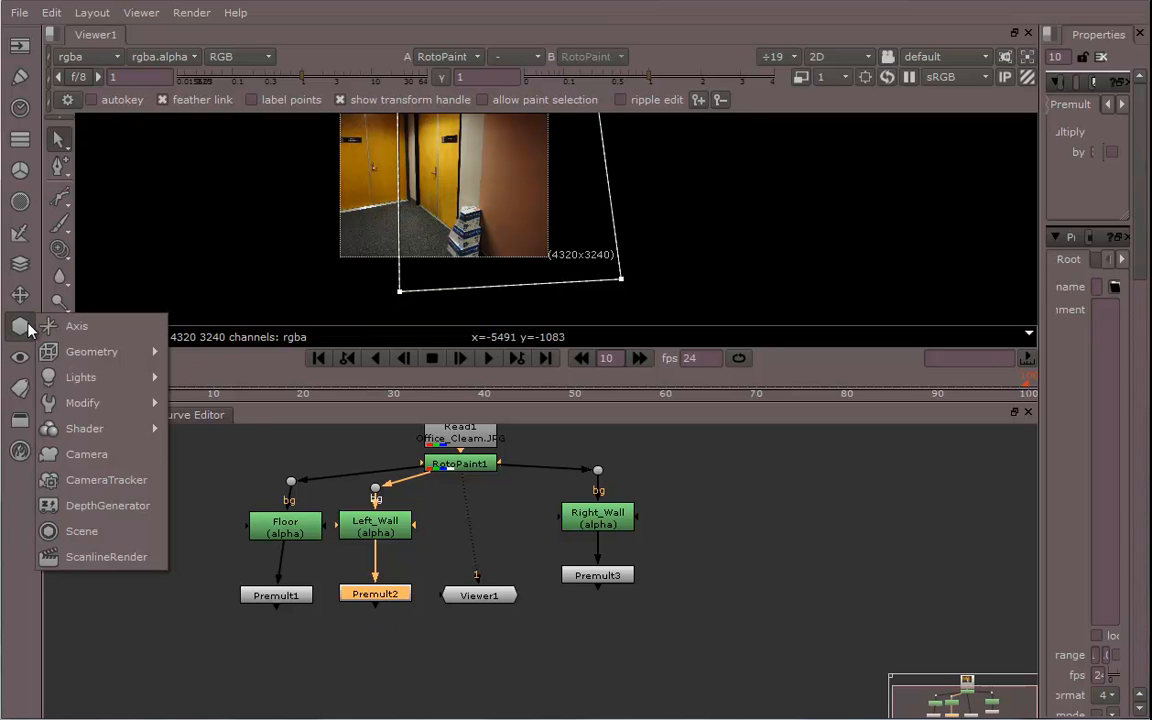
click(95, 454)
drag(398, 607, 150, 569)
middle_drag(284, 596, 291, 574)
middle_drag(622, 571, 598, 581)
drag(591, 569, 591, 589)
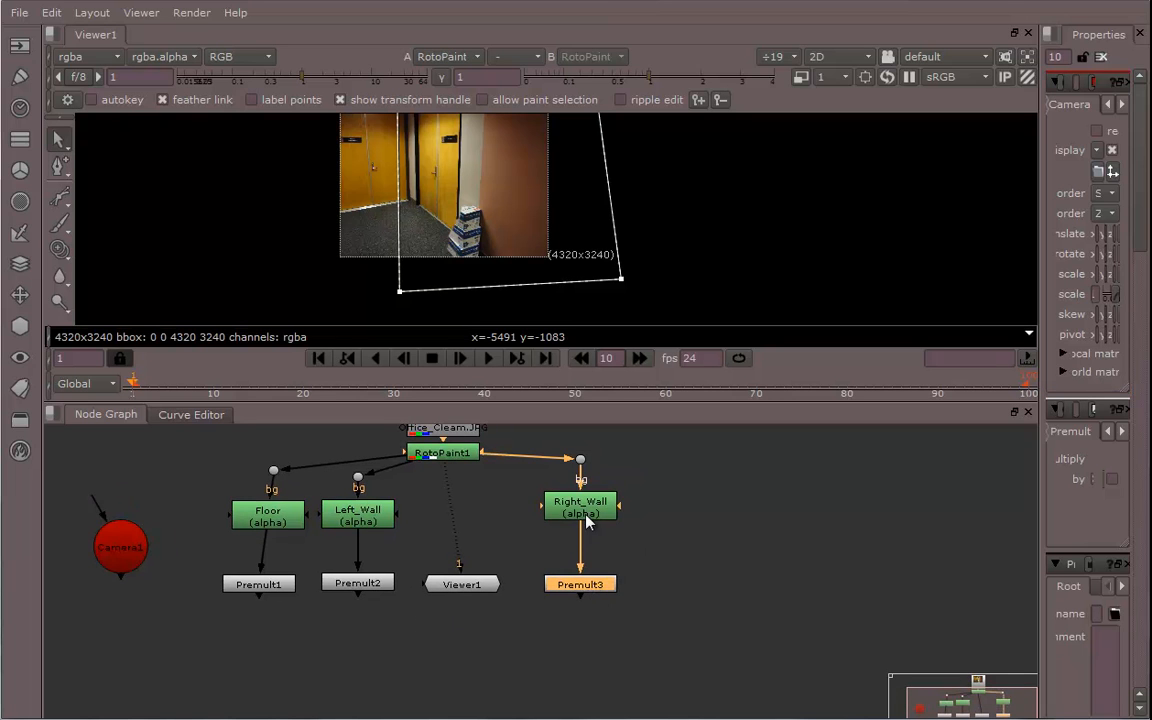
drag(584, 514, 584, 522)
middle_drag(483, 556, 541, 566)
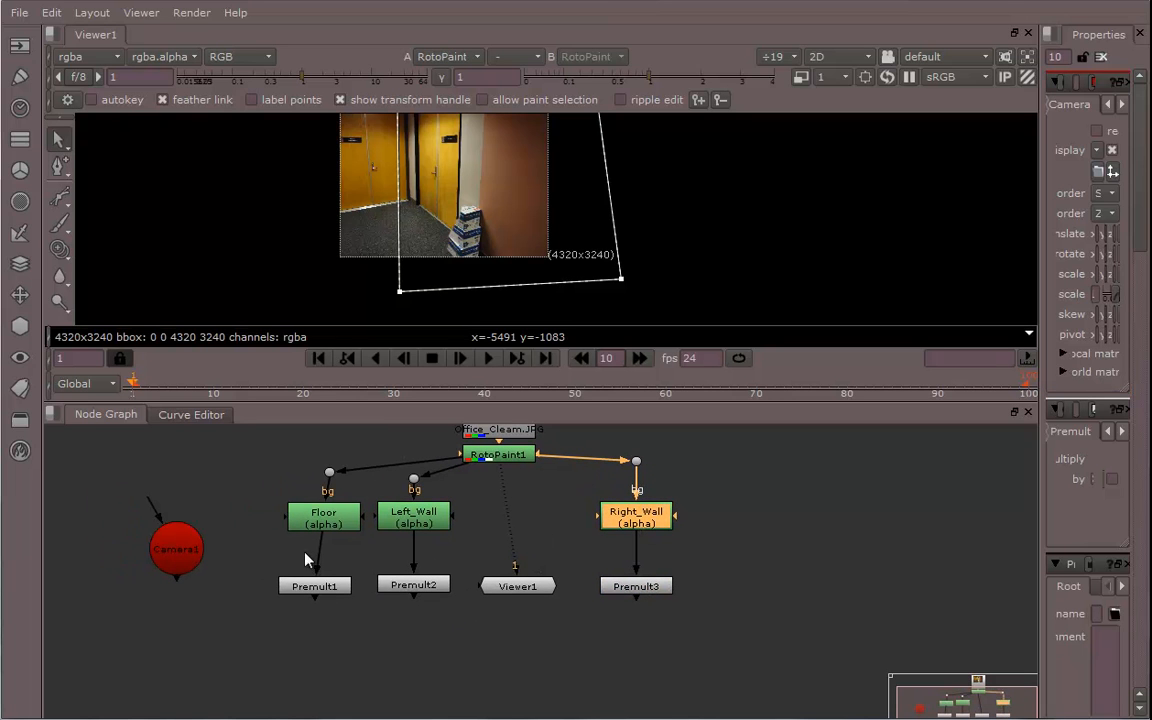
click(119, 574)
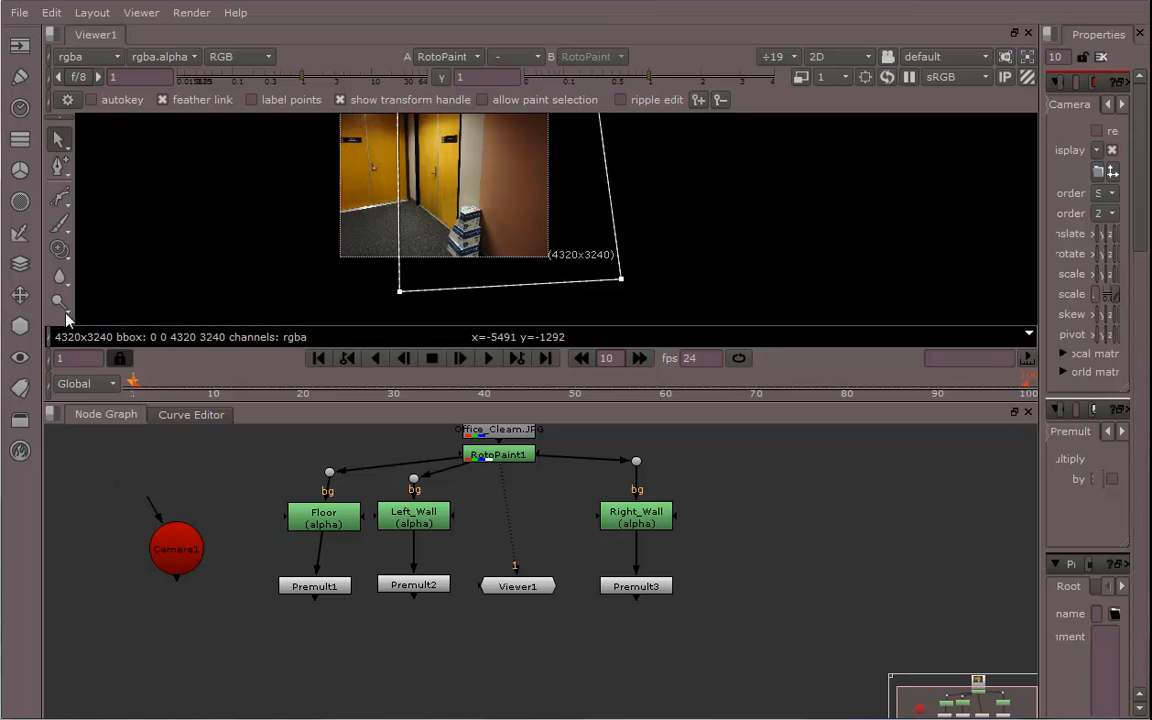
Add a Project3D node and connect it below Premult1
click(20, 326)
mouse_move(105, 404)
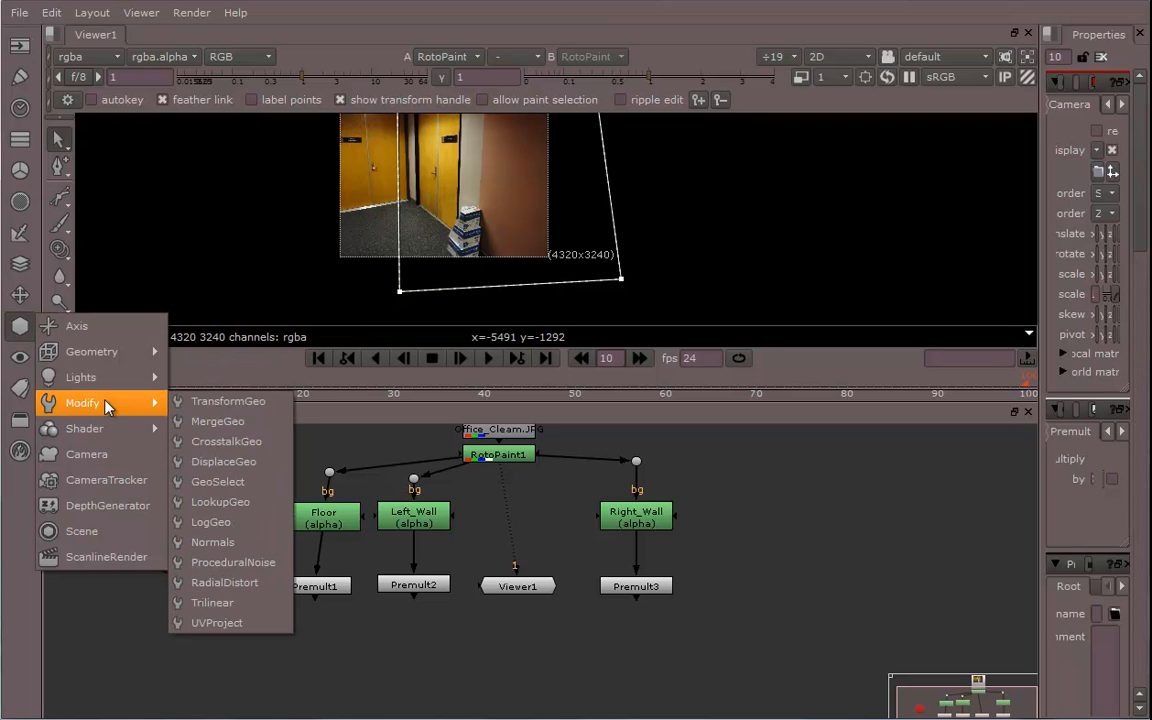
mouse_move(98, 432)
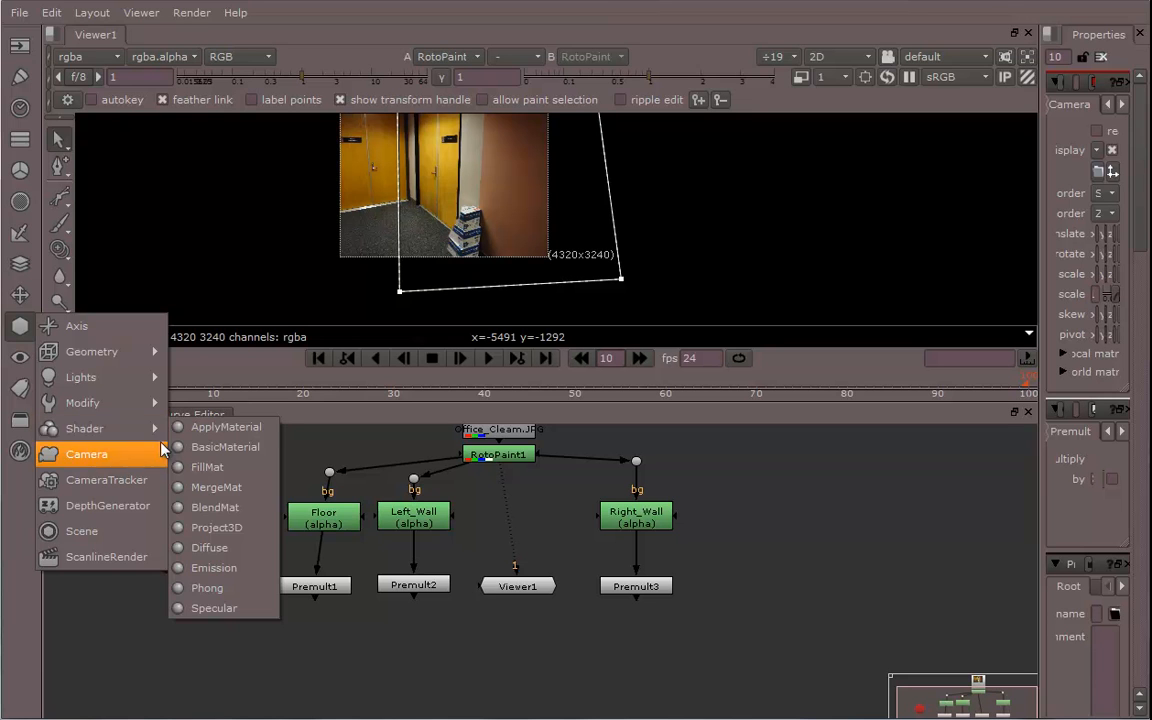
click(222, 527)
drag(123, 573, 322, 668)
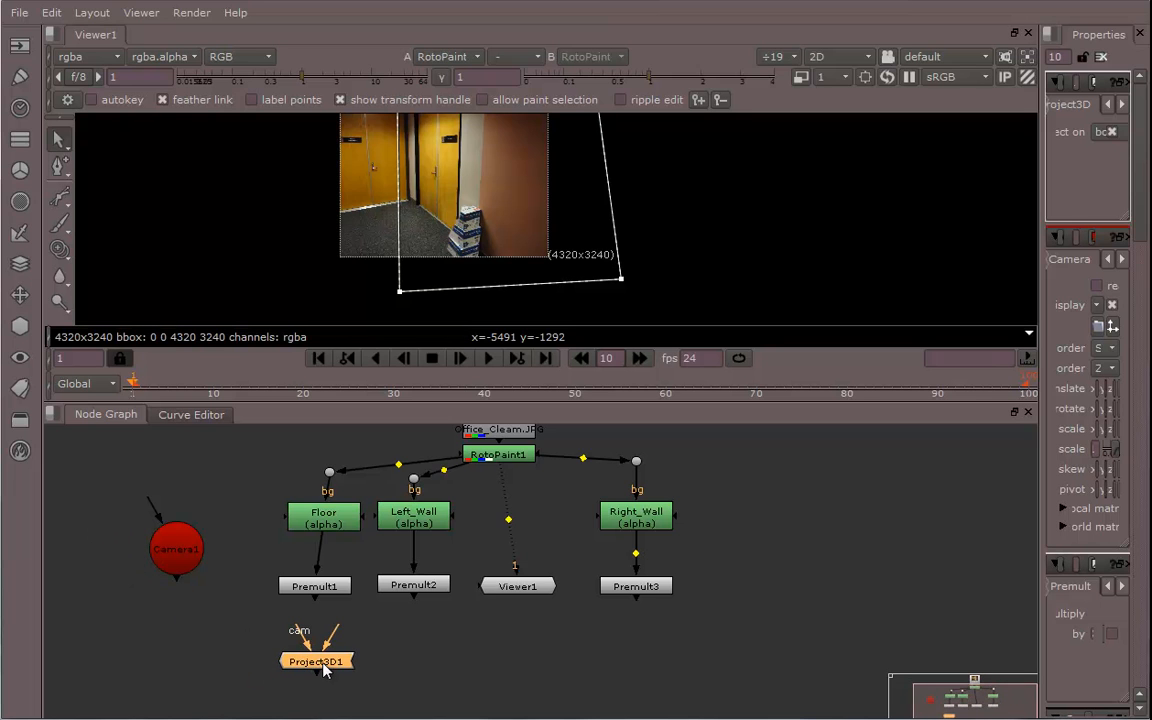
Paste two more Project3D nodes and connect them below Premult2 and Premult3
key(ctrl+v)
key(ctrl+v)
drag(537, 688, 645, 589)
drag(640, 677, 636, 664)
drag(411, 687, 407, 583)
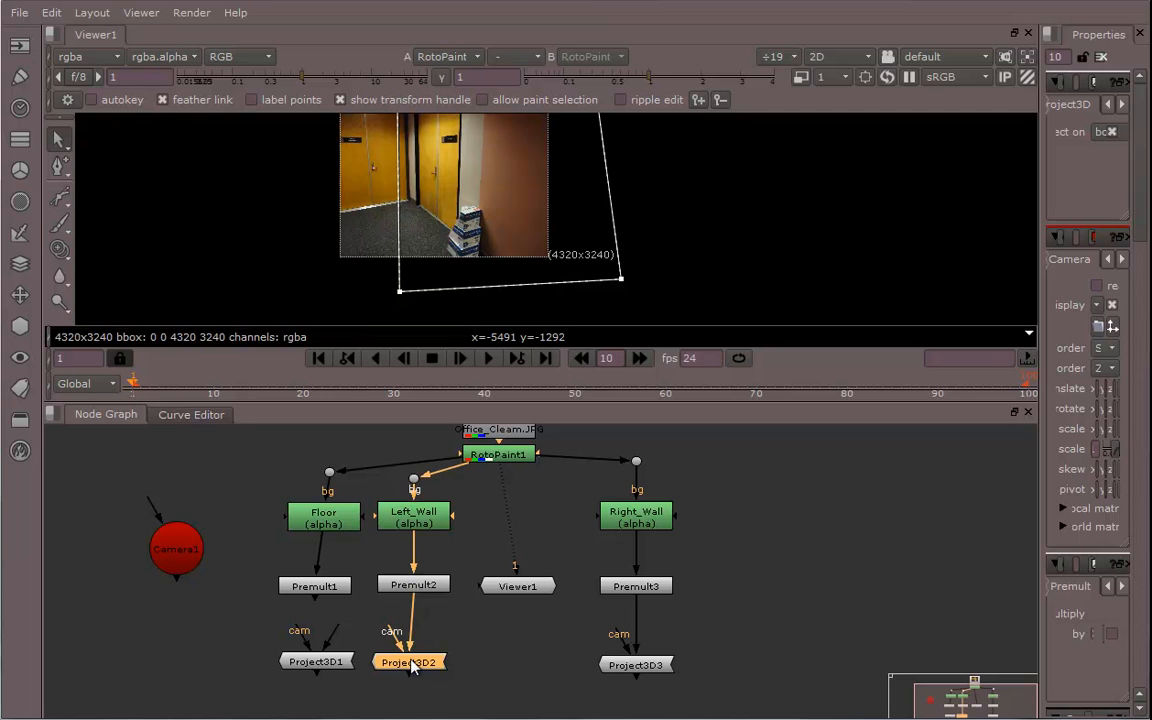
drag(410, 659, 415, 648)
mouse_move(312, 659)
mouse_down()
mouse_move(299, 655)
mouse_move(287, 555)
mouse_move(312, 588)
mouse_move(314, 667)
mouse_up()
Connect Camera1 to the cam inputs of all three Project3D nodes, routing the links through dots
drag(183, 555, 195, 642)
drag(293, 627, 174, 633)
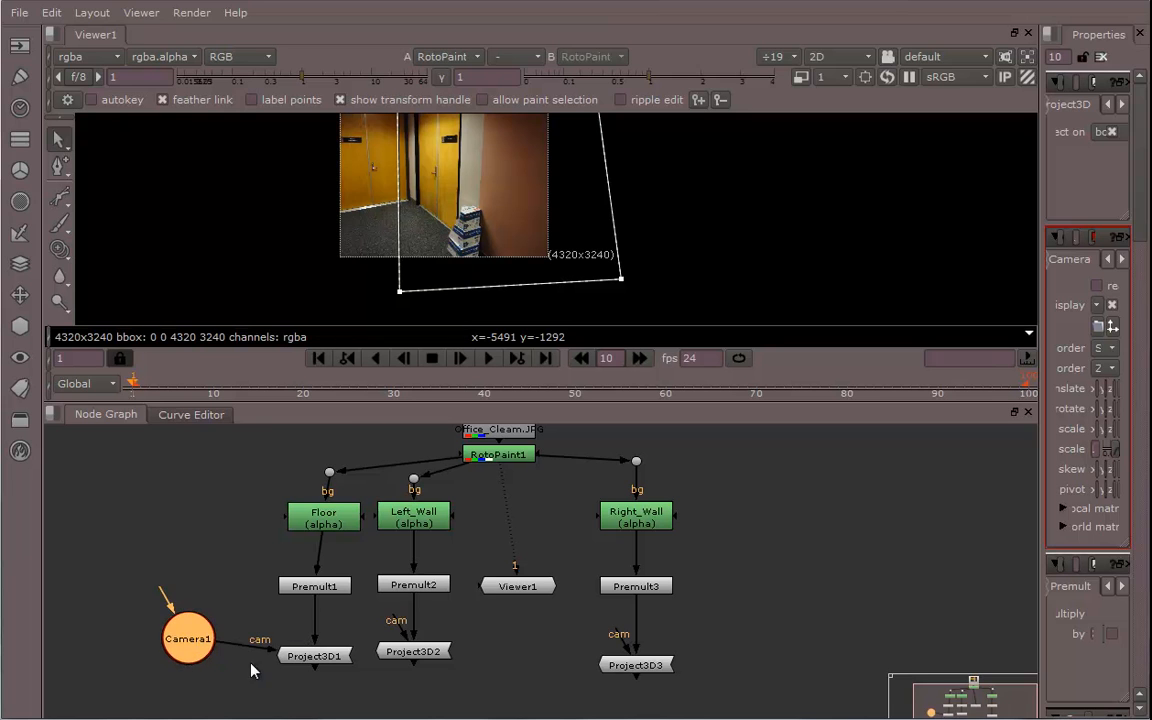
drag(313, 667, 313, 676)
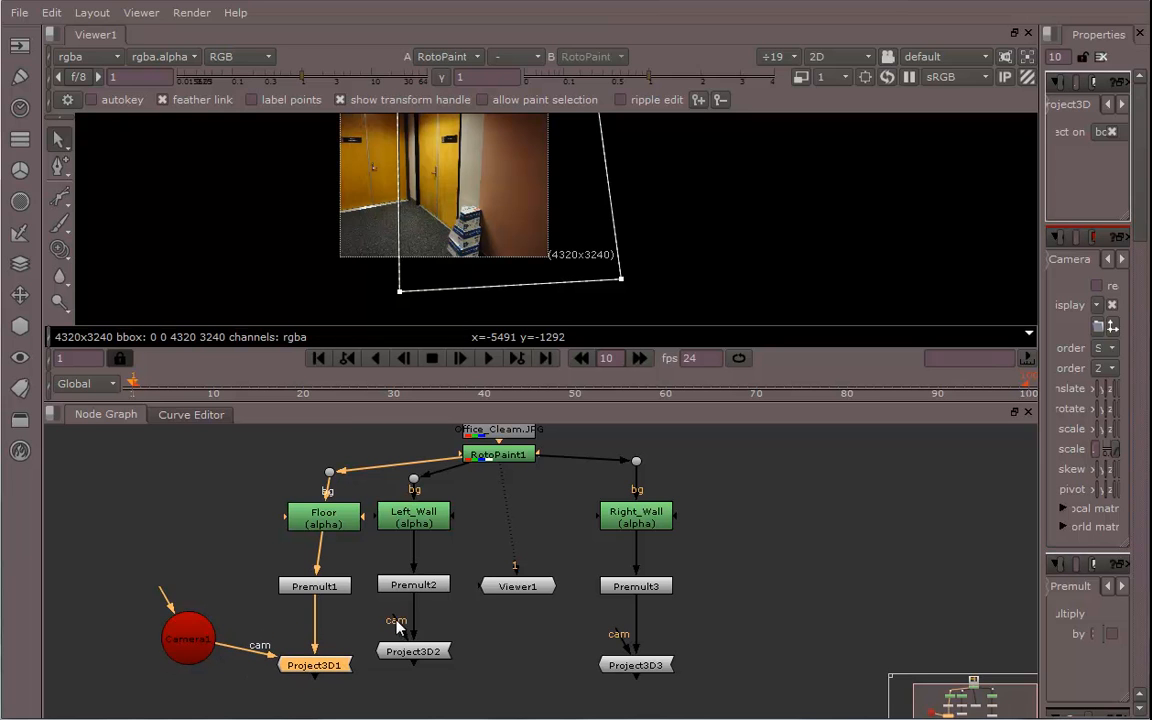
mouse_move(398, 622)
mouse_down()
mouse_move(391, 638)
mouse_move(252, 634)
mouse_move(402, 638)
mouse_up()
ctrl+drag(249, 652, 284, 630)
drag(396, 625, 410, 657)
drag(326, 669, 315, 666)
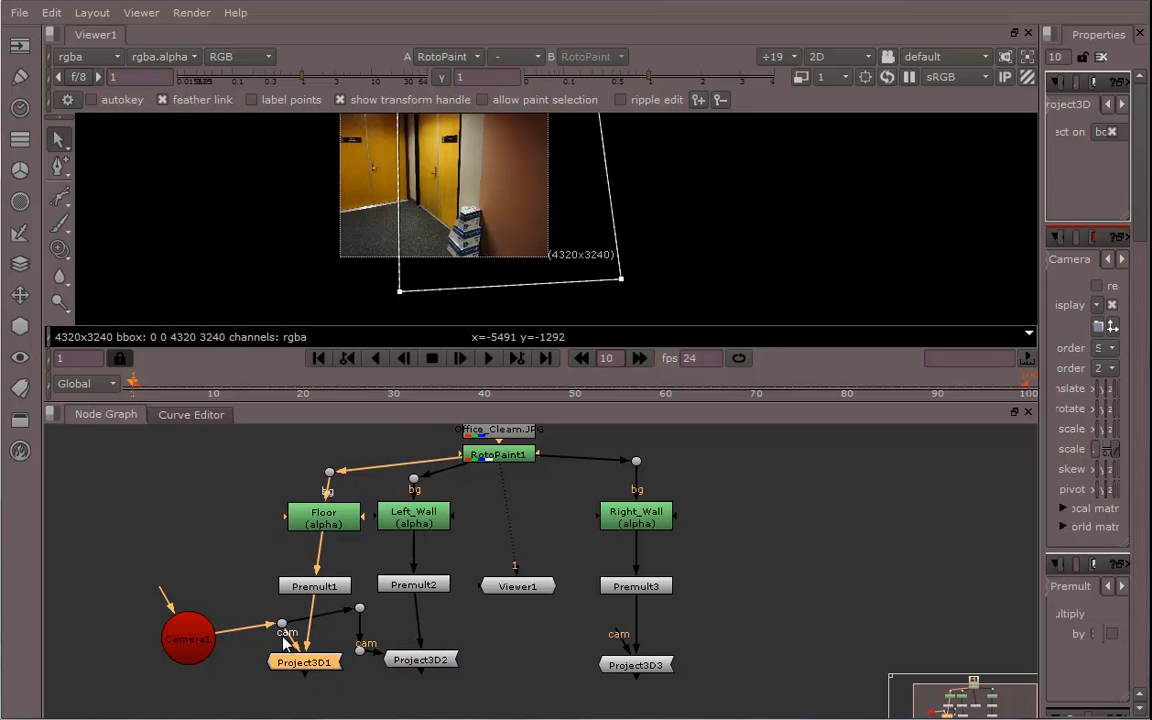
drag(282, 623, 281, 607)
drag(191, 646, 186, 617)
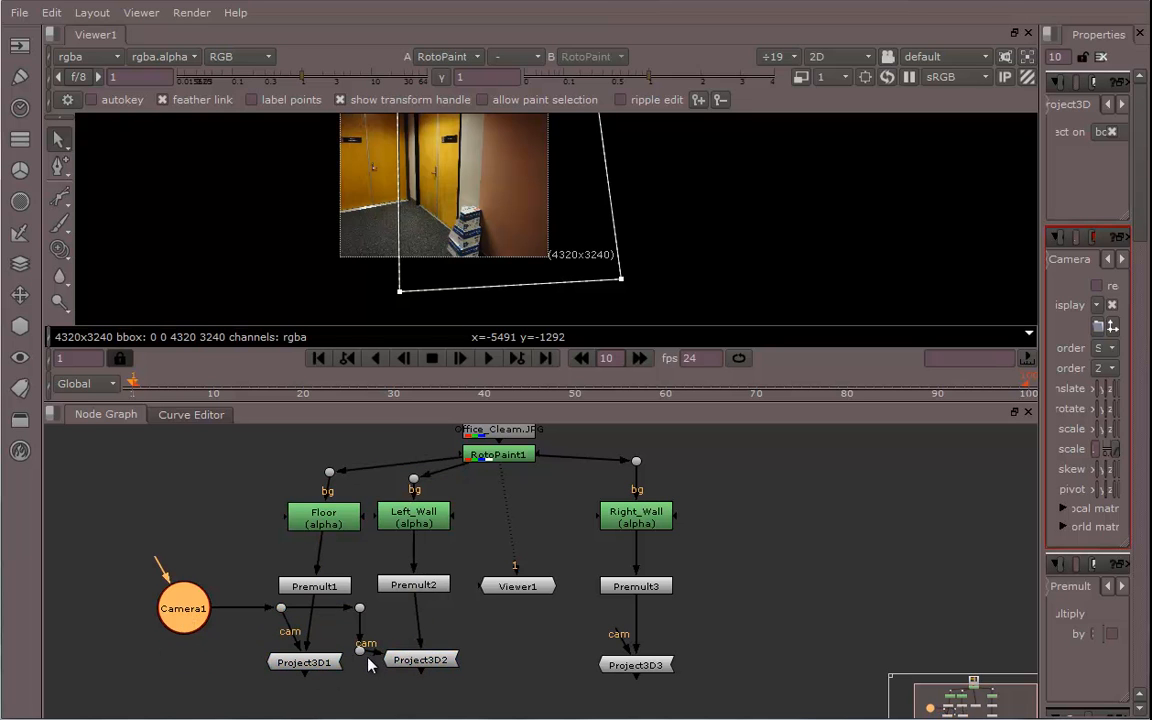
drag(411, 663, 365, 664)
drag(615, 638, 360, 607)
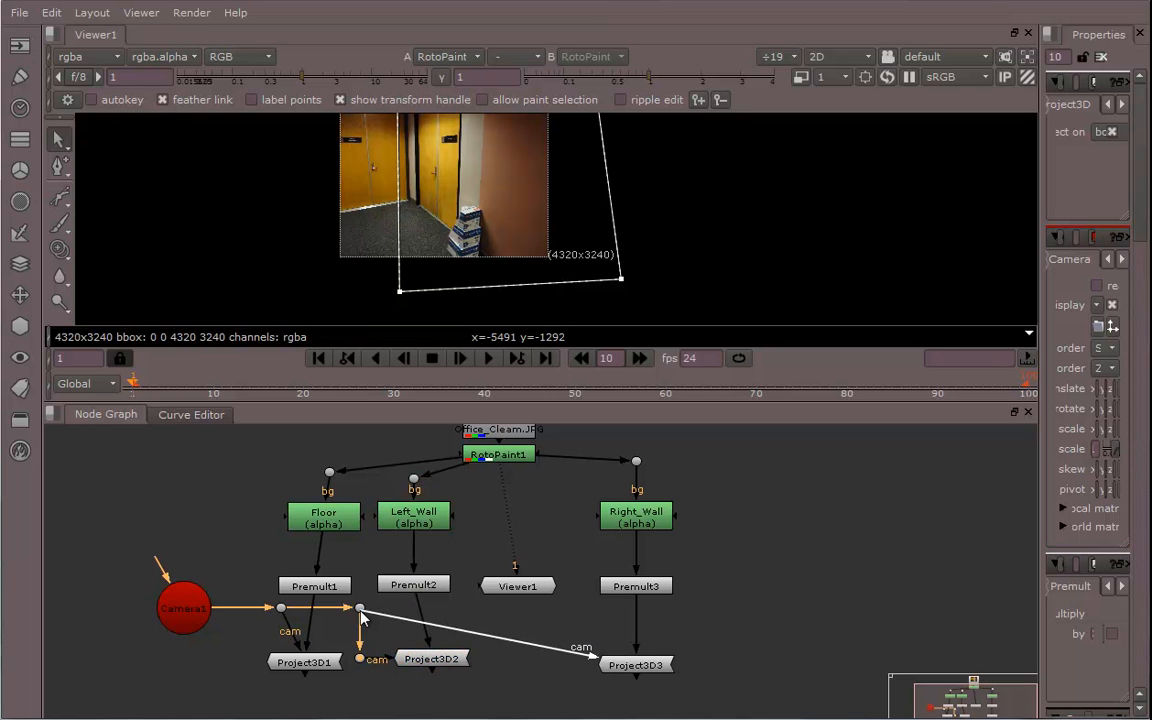
Tidy the node tree, aligning the dots, mask nodes and Project3D nodes into straight rows
ctrl+click(487, 631)
drag(488, 631, 553, 619)
ctrl+click(556, 664)
middle_drag(476, 668, 506, 662)
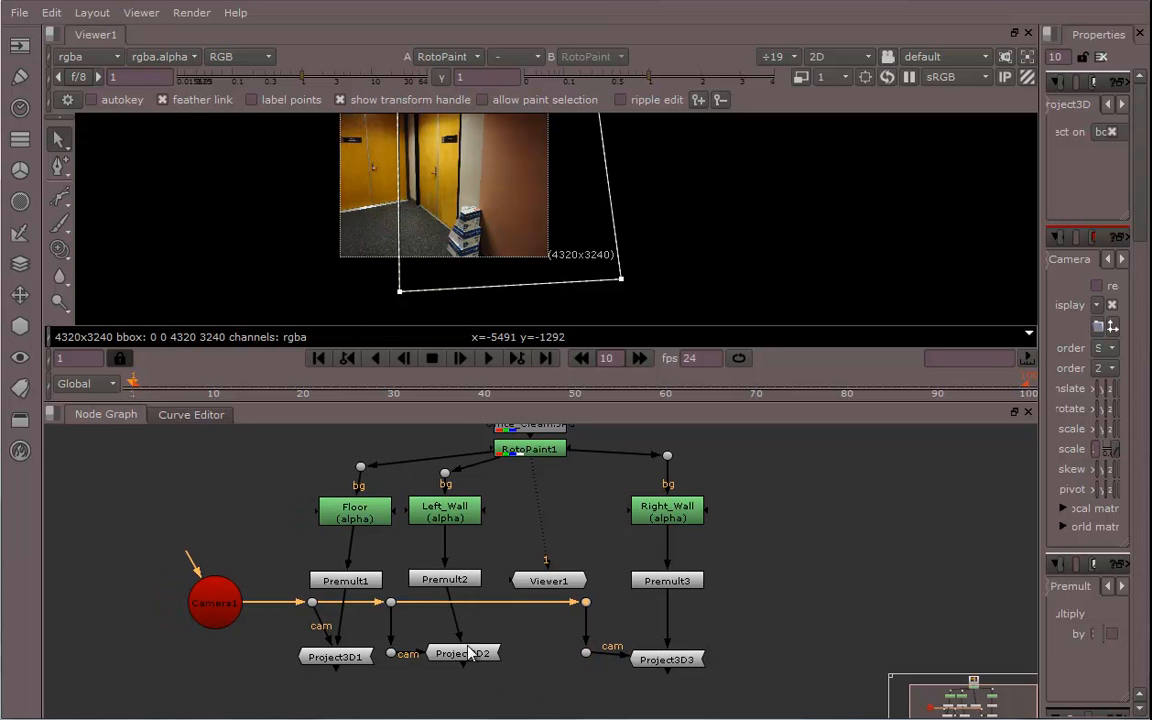
drag(474, 662, 464, 662)
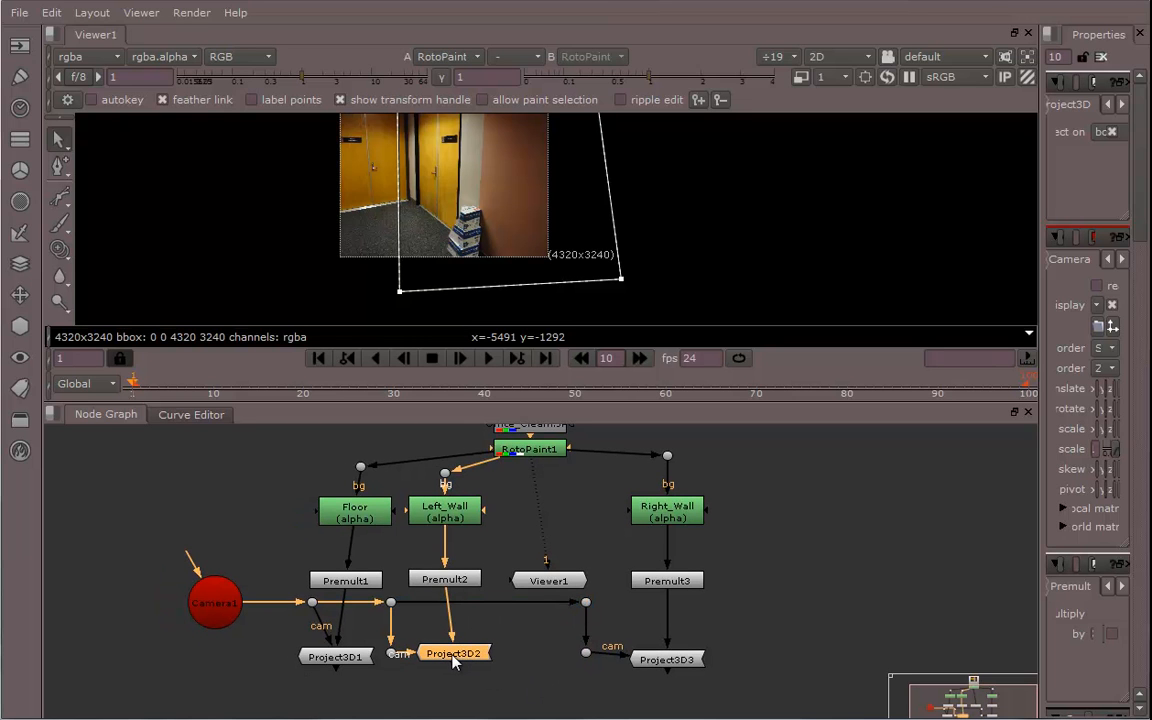
drag(450, 590, 457, 590)
drag(457, 519, 464, 519)
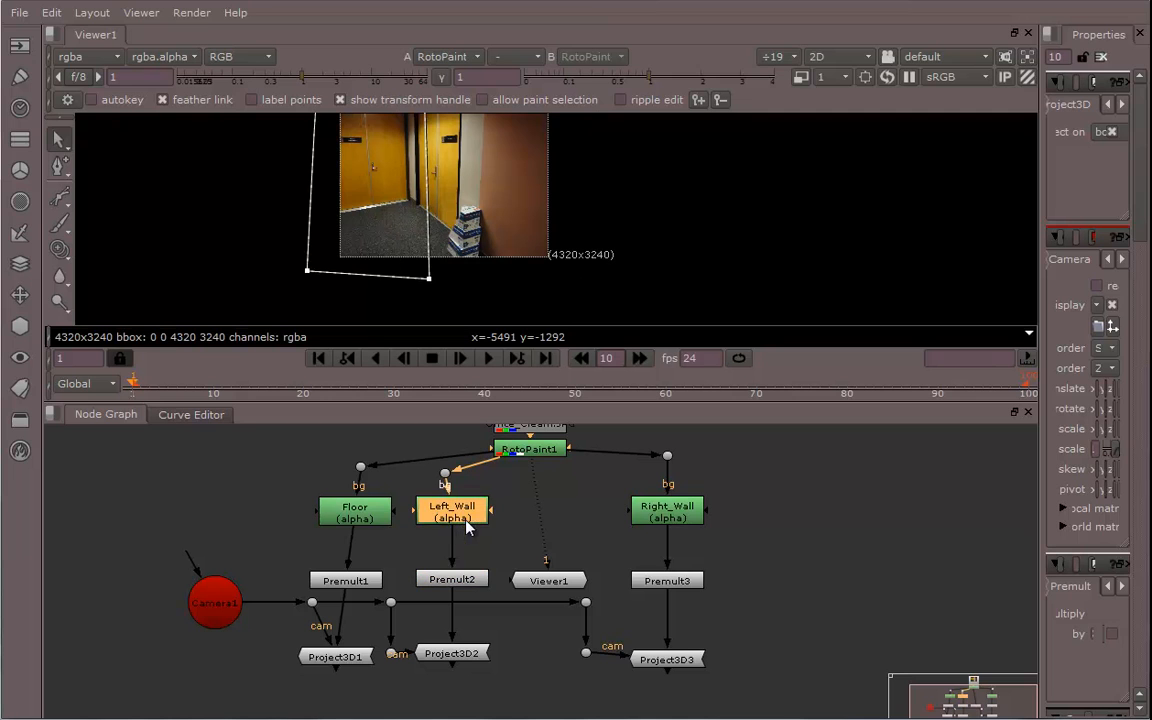
drag(446, 474, 453, 474)
middle_drag(515, 682, 519, 661)
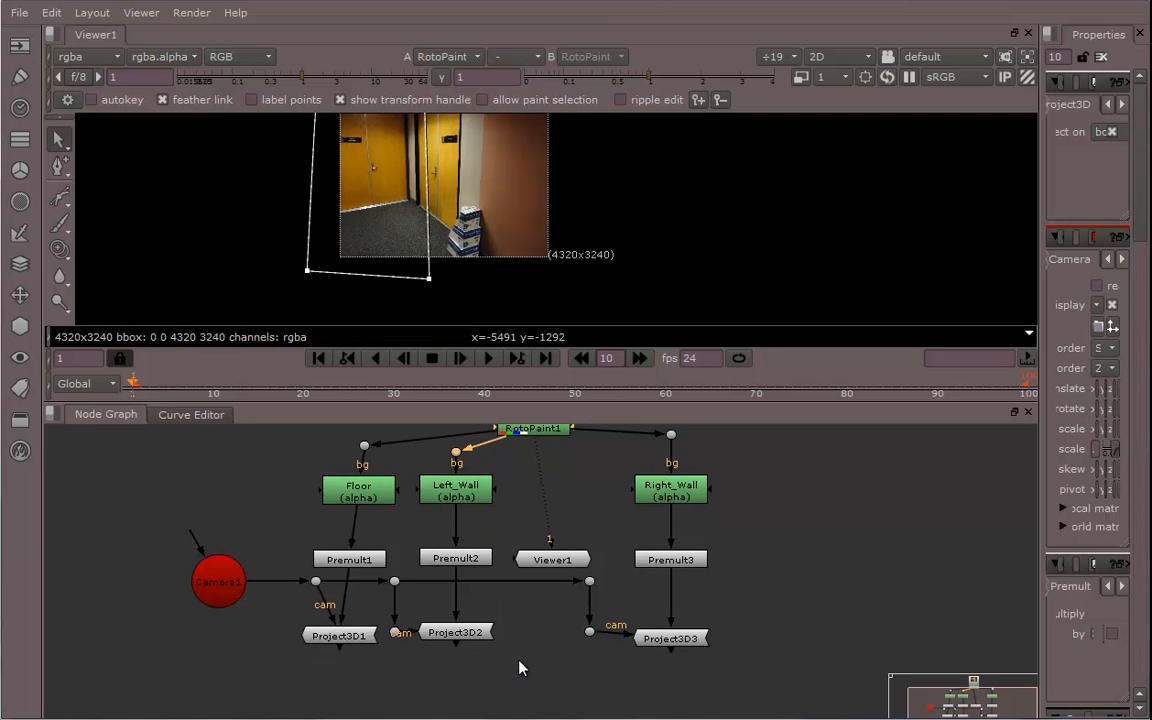
drag(344, 640, 350, 636)
middle_drag(415, 668, 397, 668)
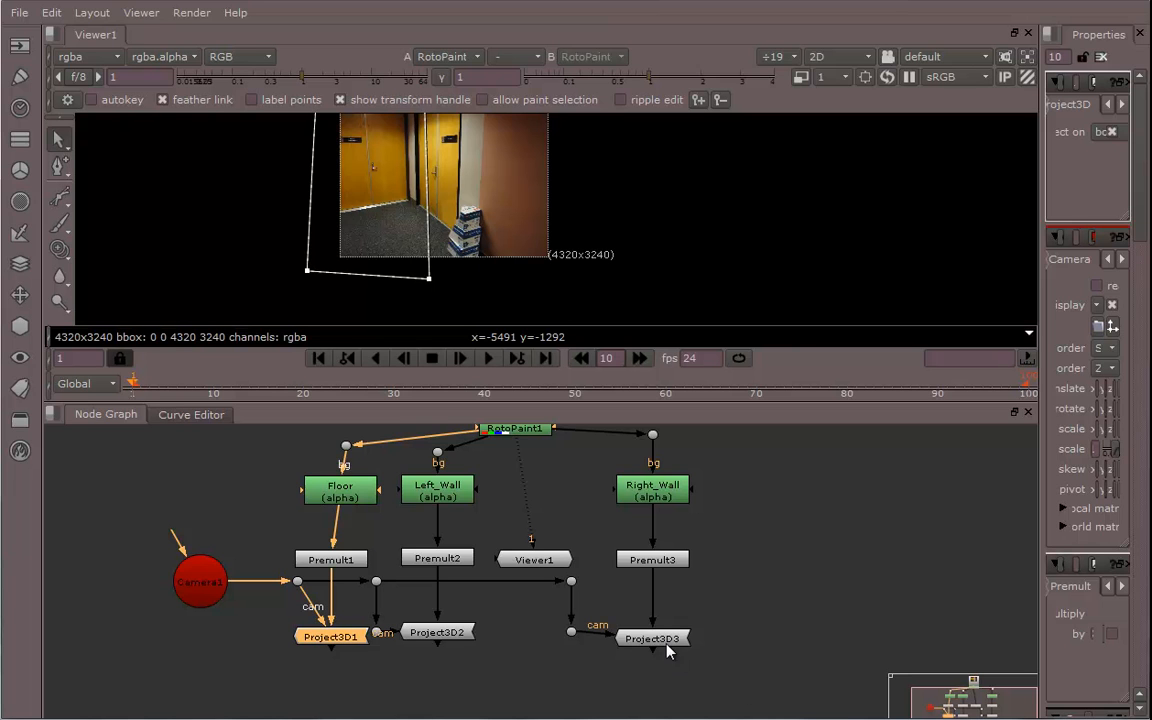
drag(668, 651, 661, 645)
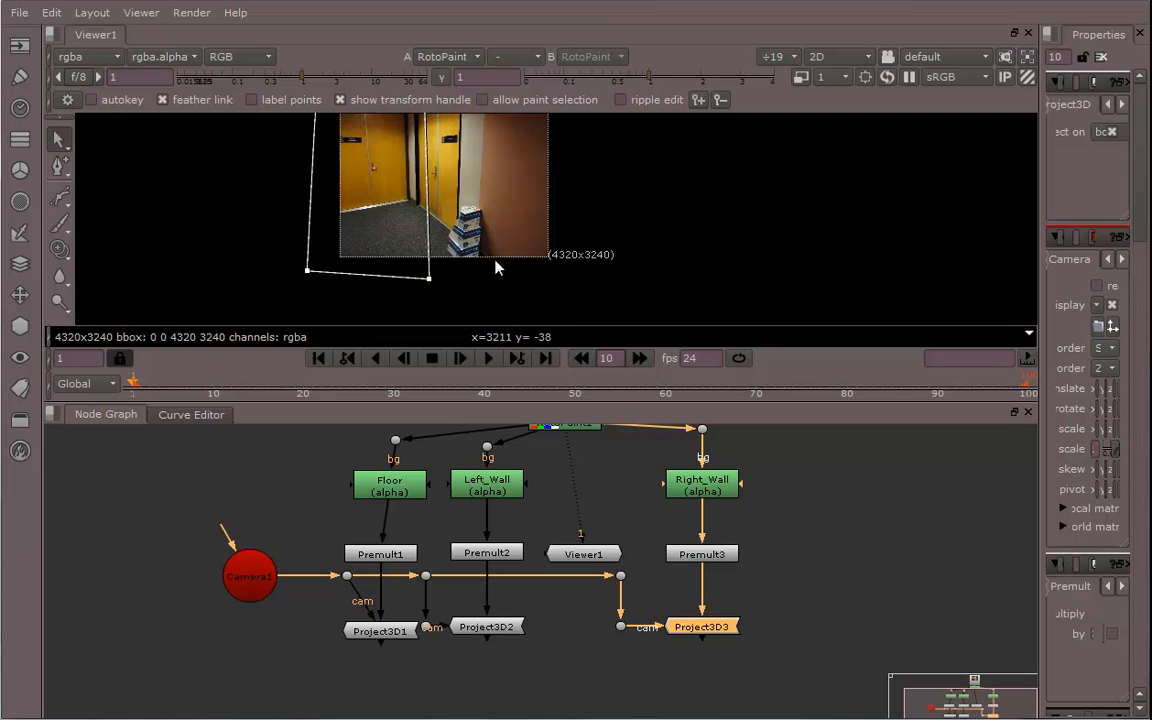
scroll(630, 489, down, 3)
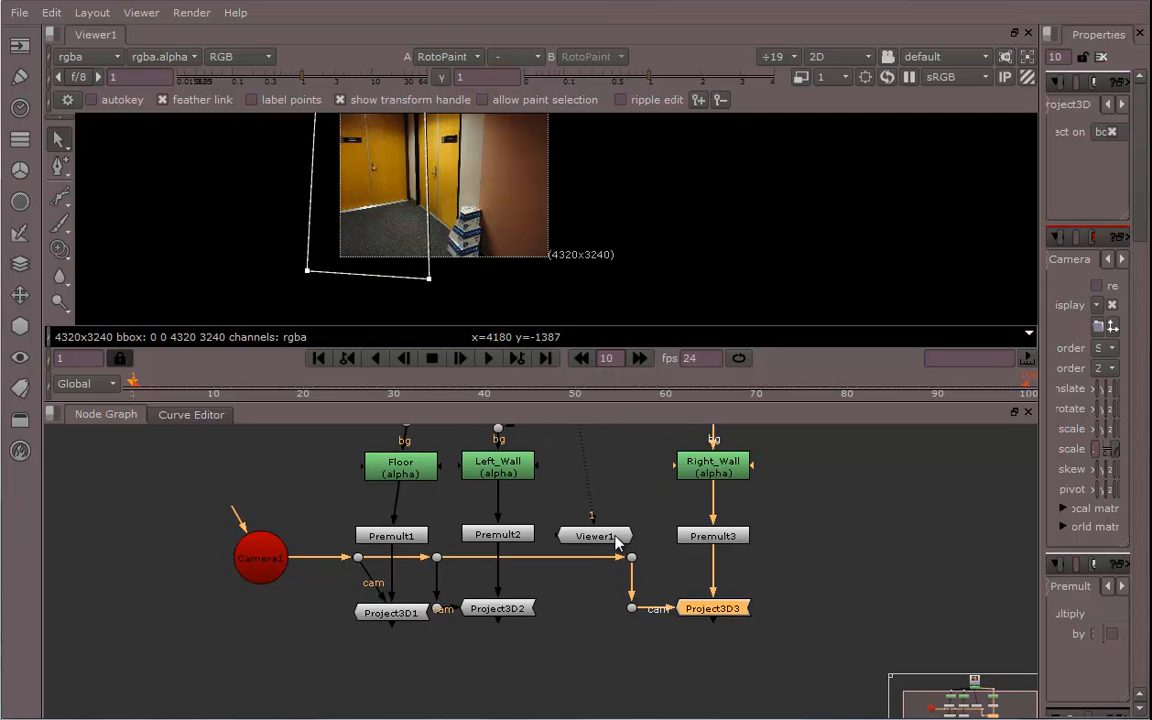
click(20, 327)
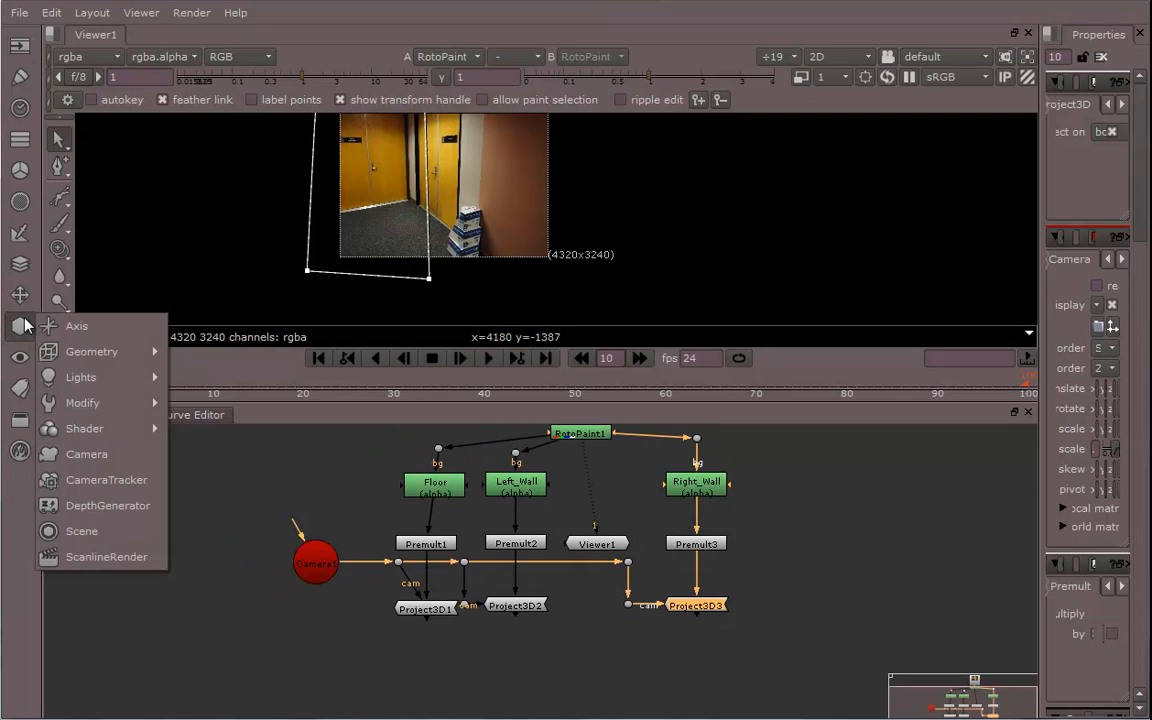
mouse_move(80, 352)
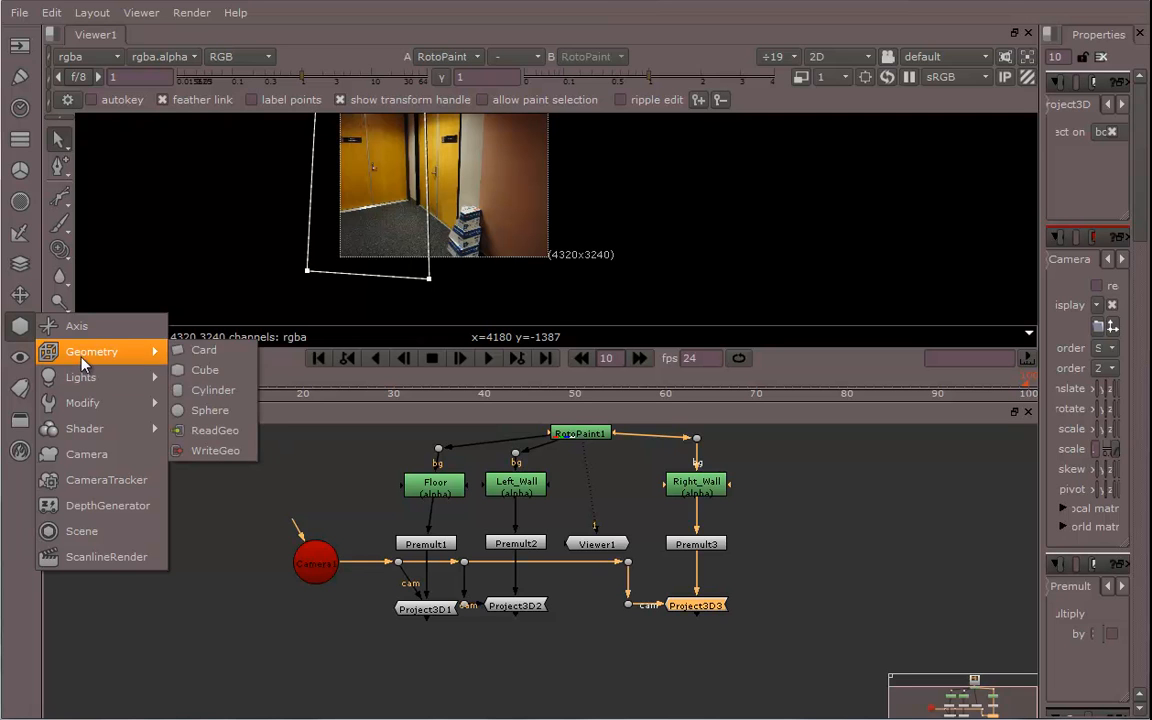
click(213, 646)
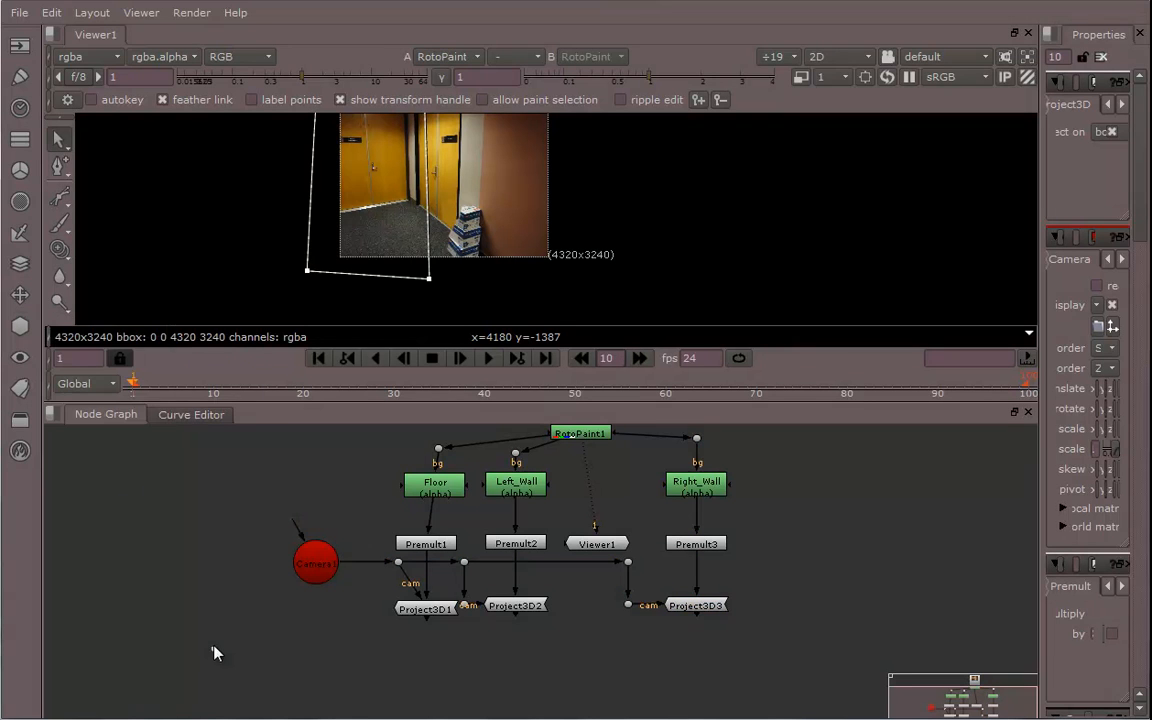
Add a Card node from the 3D geometry tools and place it below Project3D1
click(26, 332)
mouse_move(84, 362)
click(204, 350)
drag(219, 656, 432, 683)
Copy the card and paste two more, placing them below Project3D2 and Project3D3
key(ctrl+c)
click(536, 688)
key(ctrl+v)
click(631, 676)
key(ctrl+v)
drag(631, 676, 700, 615)
drag(540, 682, 514, 608)
drag(535, 681, 514, 668)
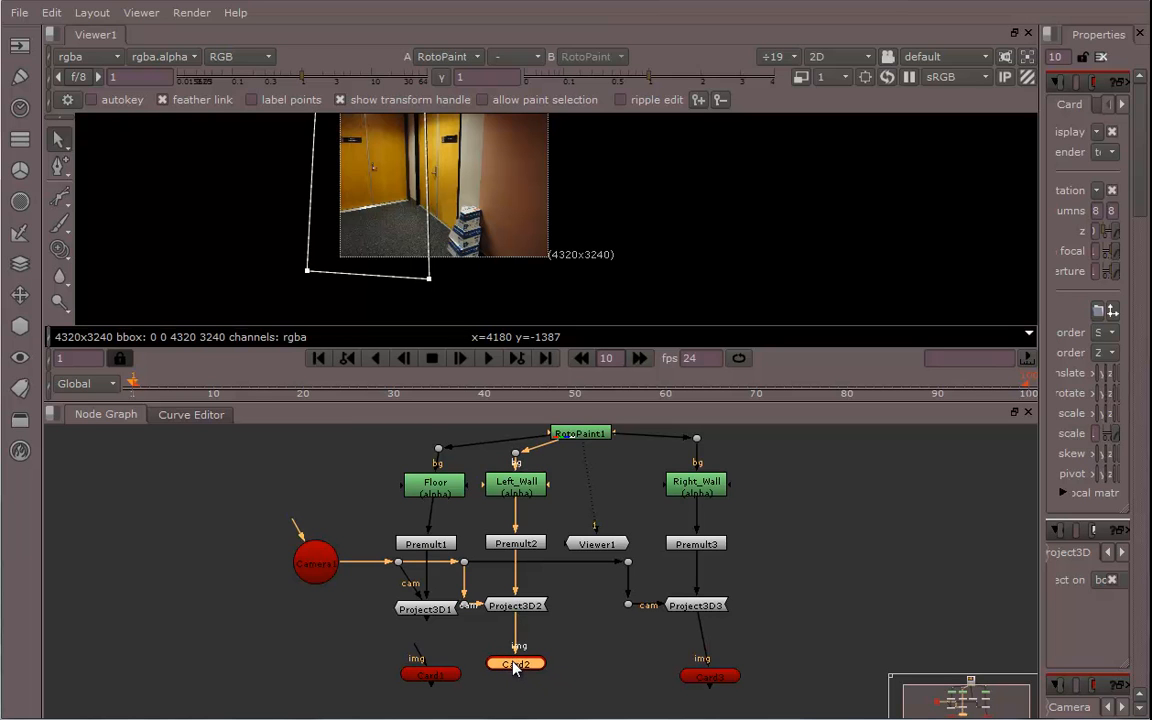
Connect Project3D1's output to Card1's img input and tidy the row of cards
mouse_move(429, 670)
mouse_down()
mouse_move(426, 608)
mouse_move(434, 655)
mouse_up()
middle_drag(494, 617, 459, 618)
middle_drag(516, 576, 514, 635)
middle_drag(556, 570, 535, 617)
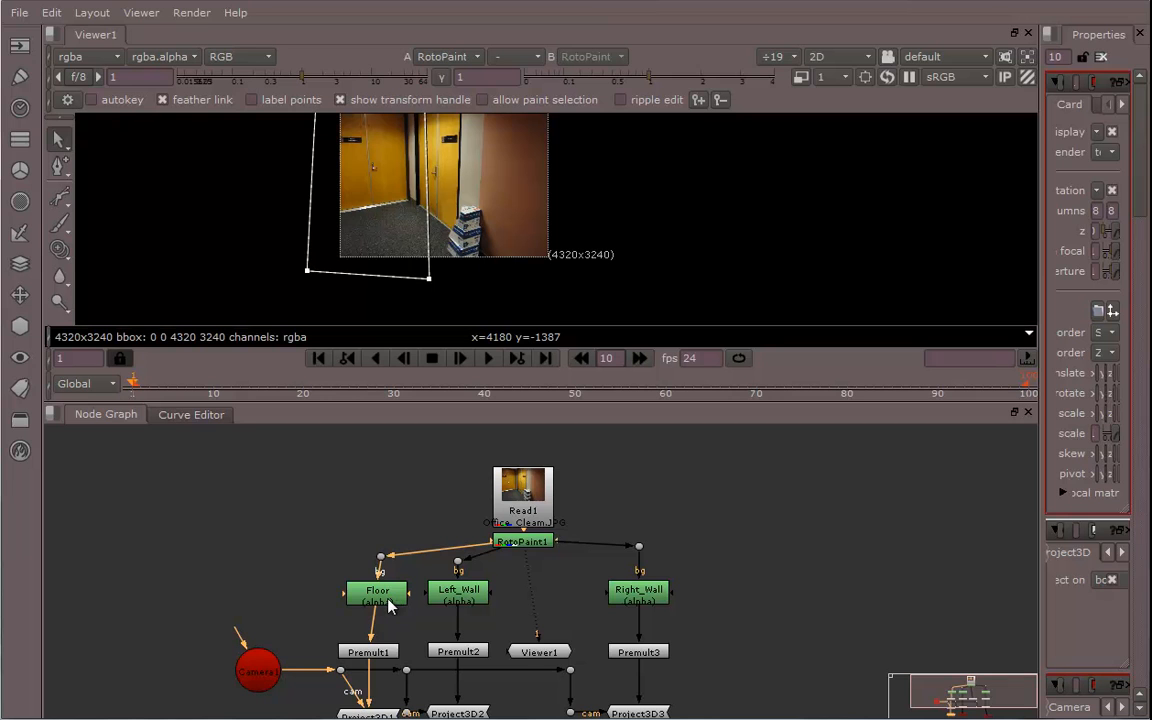
middle_drag(362, 671, 389, 585)
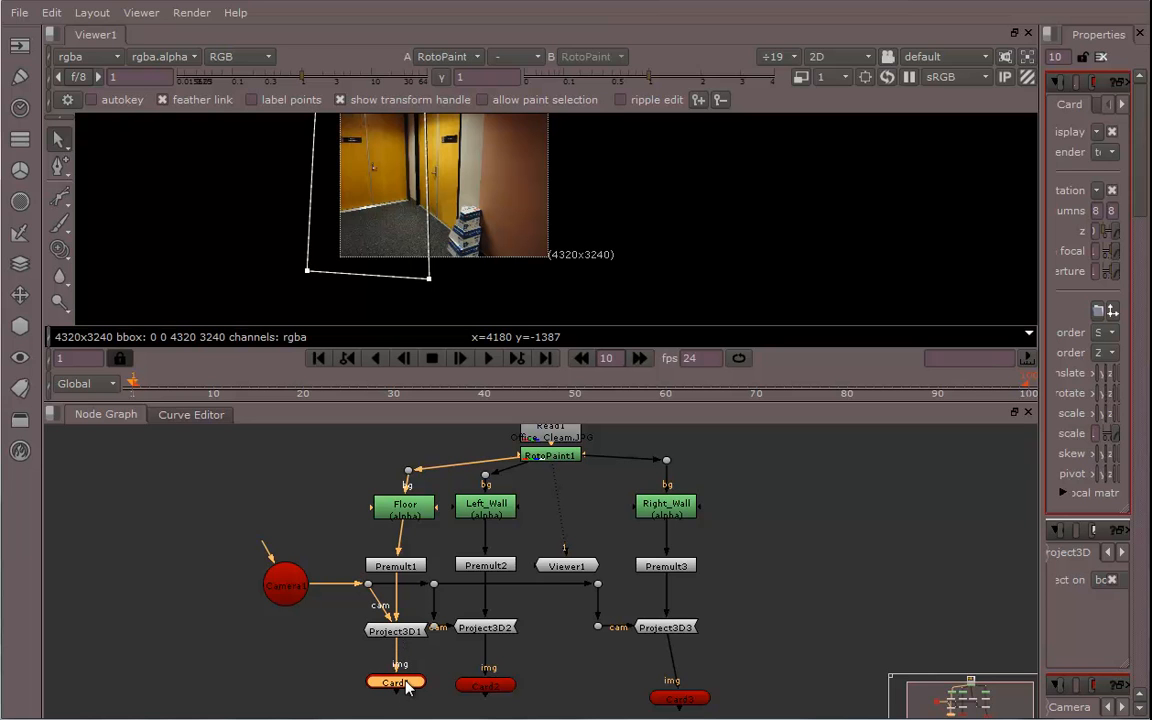
Switch the viewer to the 3D view and frame the scene around the camera and cards
click(840, 60)
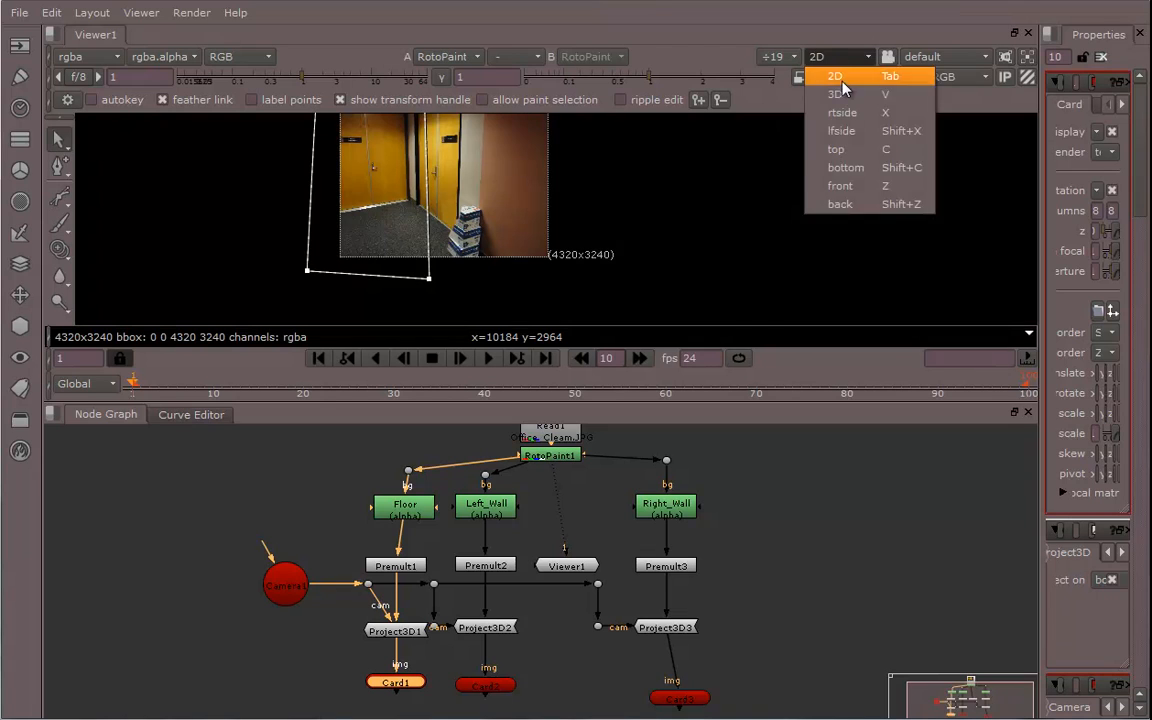
click(835, 91)
alt+drag(641, 276, 760, 235)
key(f)
ctrl+drag(640, 195, 679, 226)
drag(1041, 378, 838, 375)
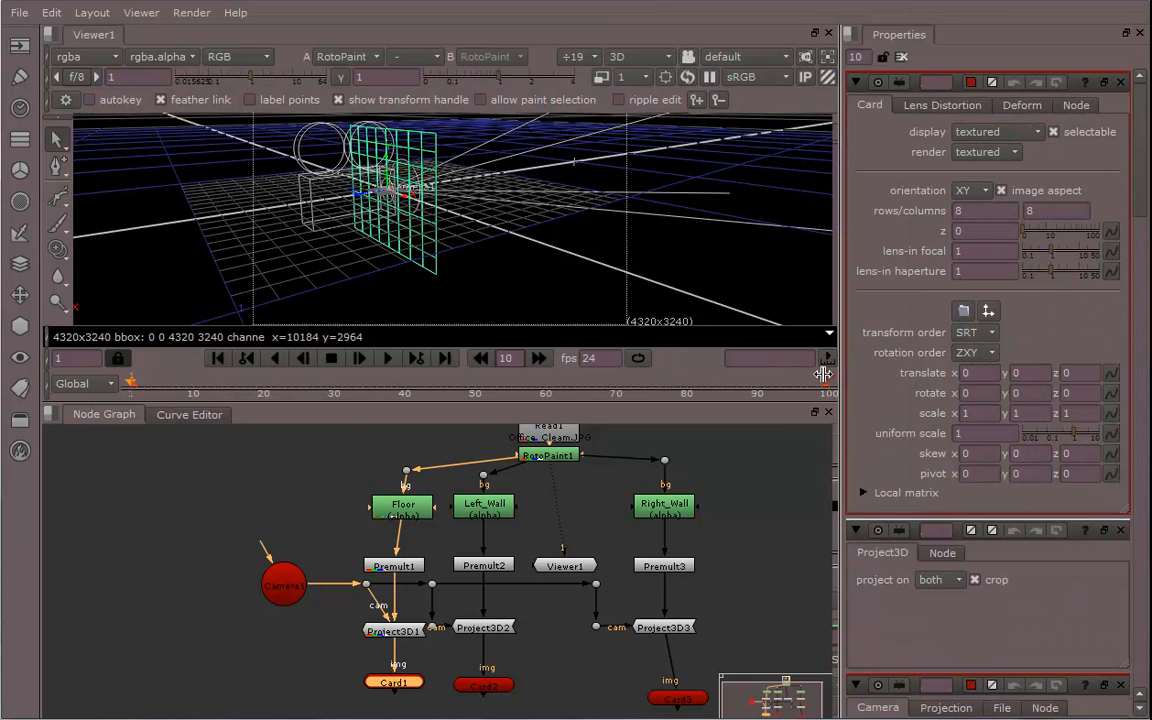
alt+drag(475, 609, 368, 592)
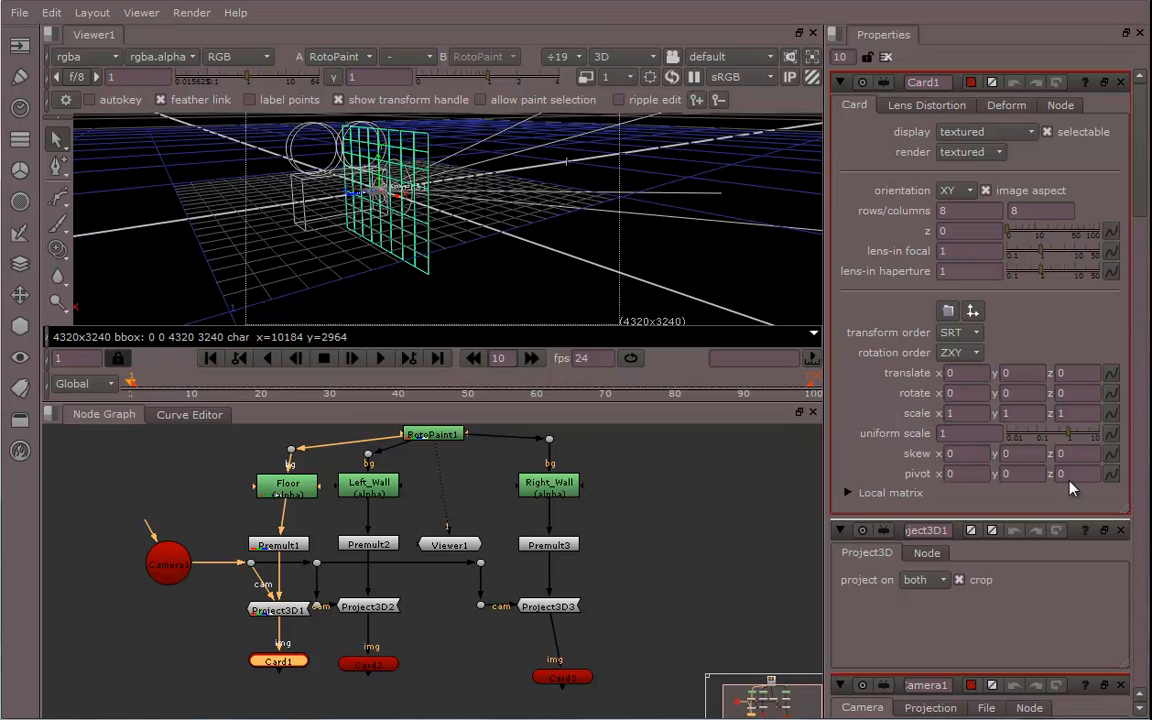
Set Card1's rows and columns to 0
click(945, 211)
text(0)
key(Tab)
text(0)
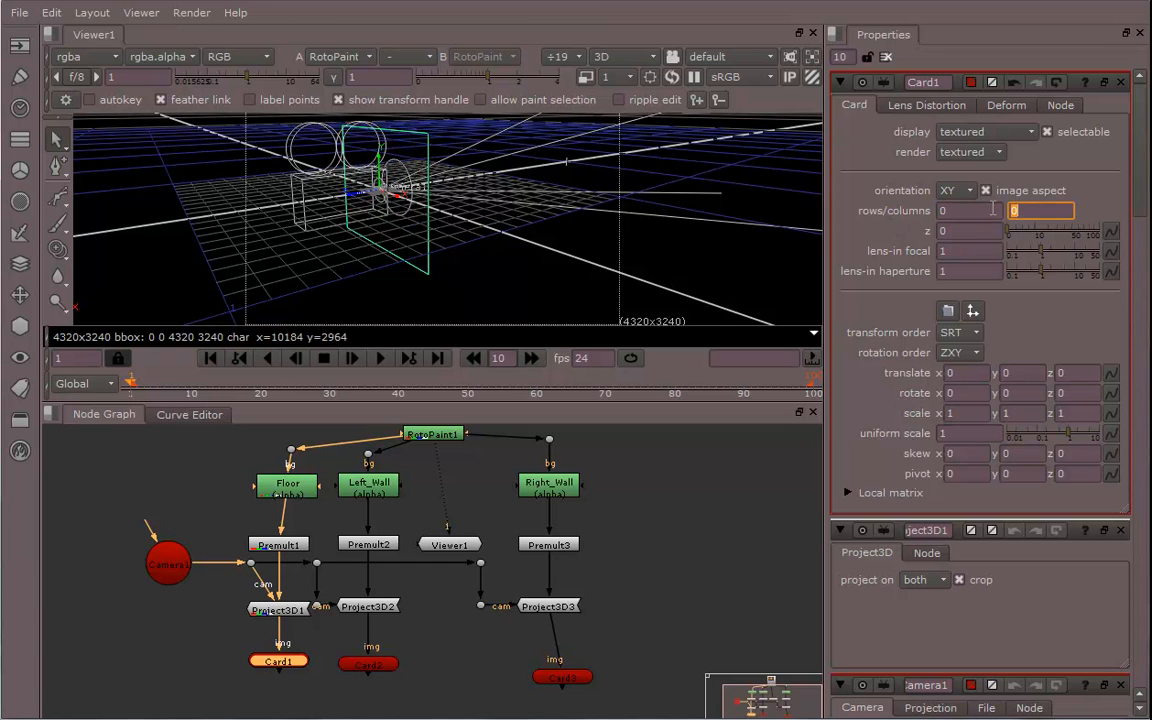
ctrl+drag(616, 320, 623, 237)
click(1021, 211)
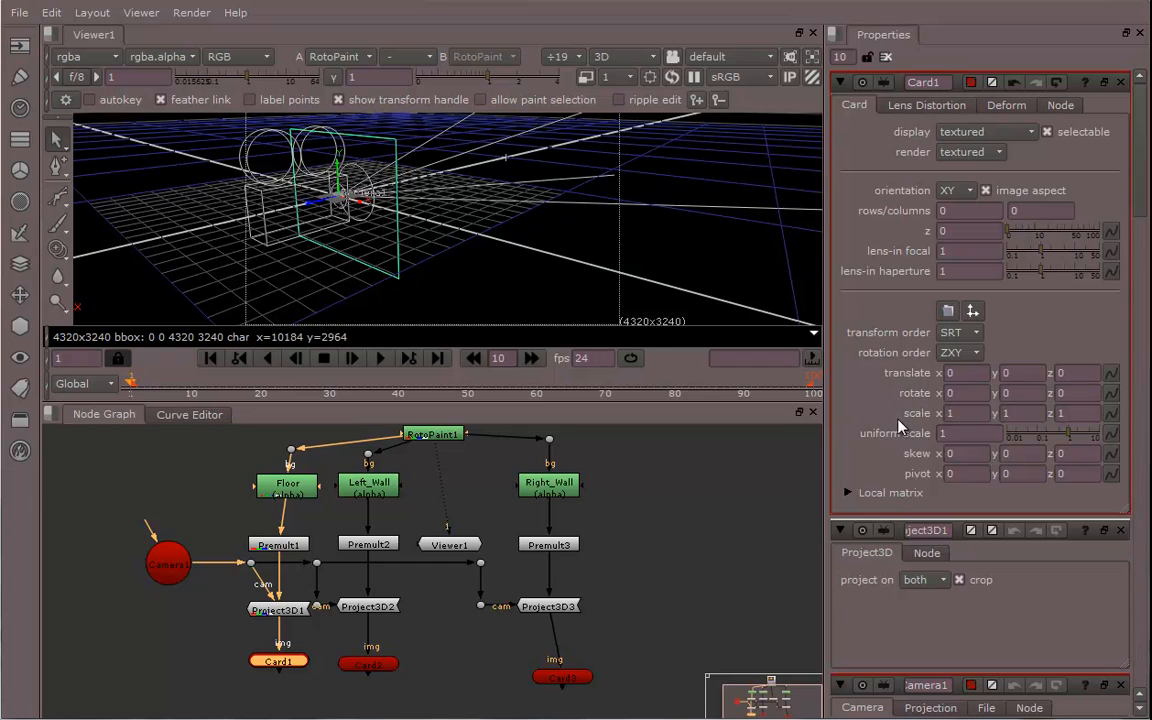
Rotate Card1 90 degrees around x and scale it by 2 in x and y to form the floor
click(963, 393)
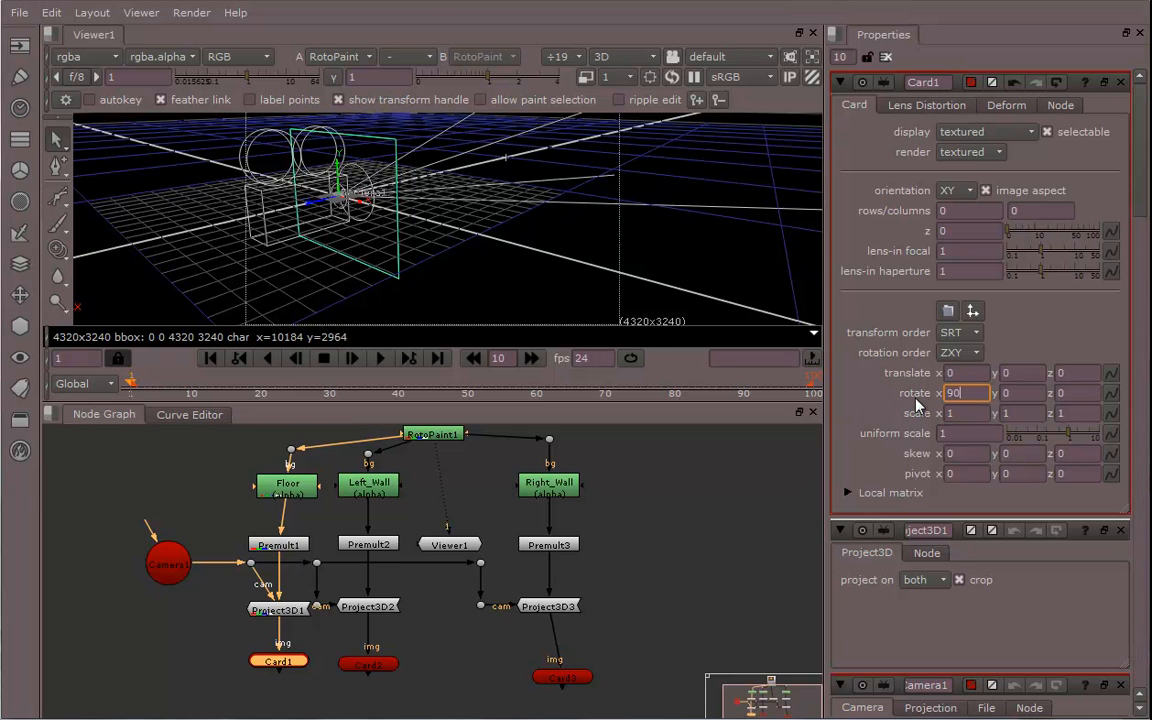
key(Return)
ctrl+drag(447, 272, 411, 285)
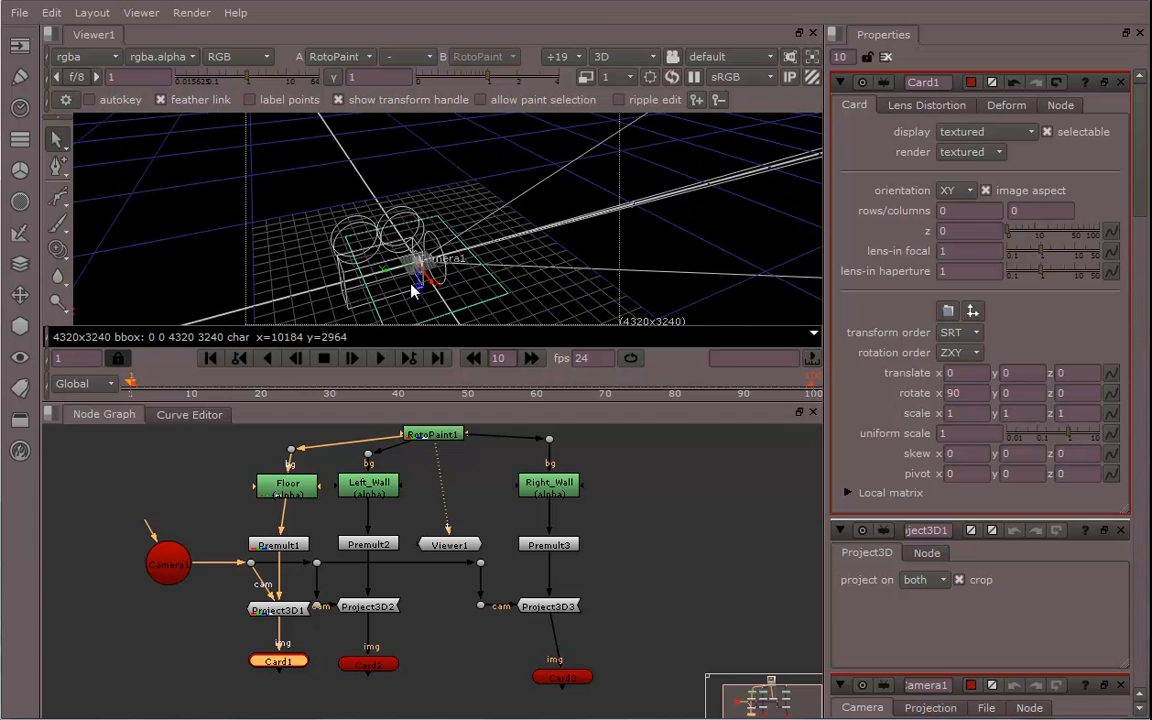
click(964, 413)
text(2)
key(Tab)
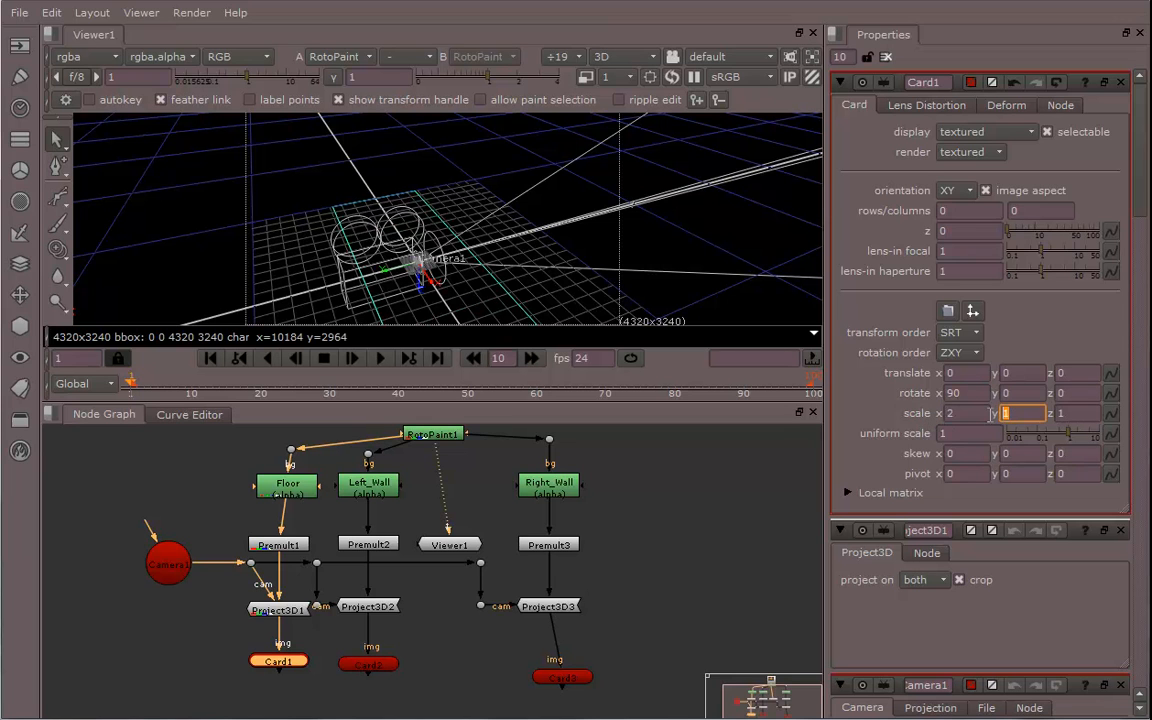
text(2)
key(Return)
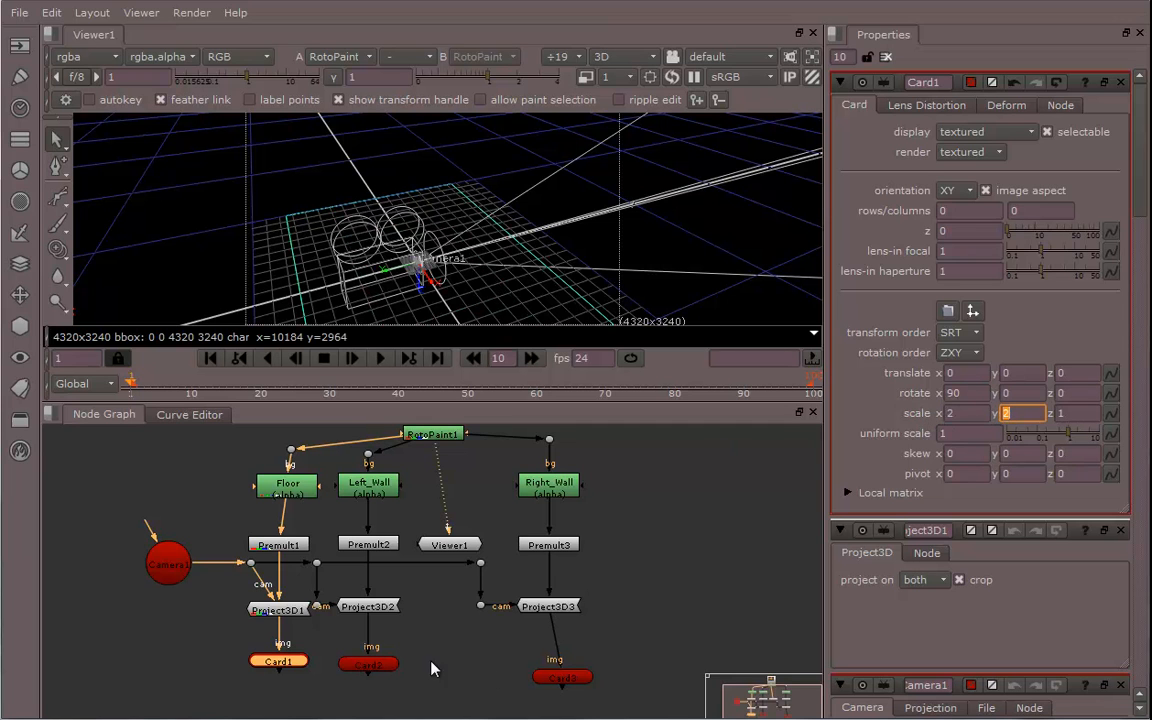
Set Card1's display to textured+lines and move it to about -0.255 in z
click(985, 131)
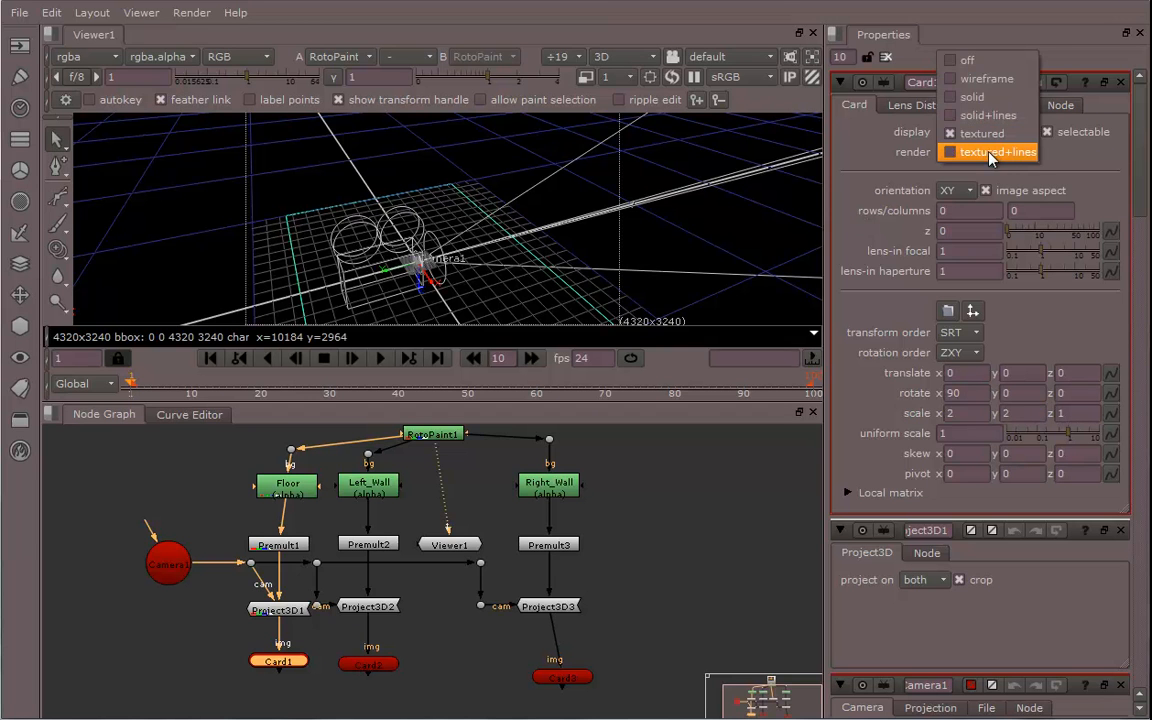
click(980, 147)
click(422, 268)
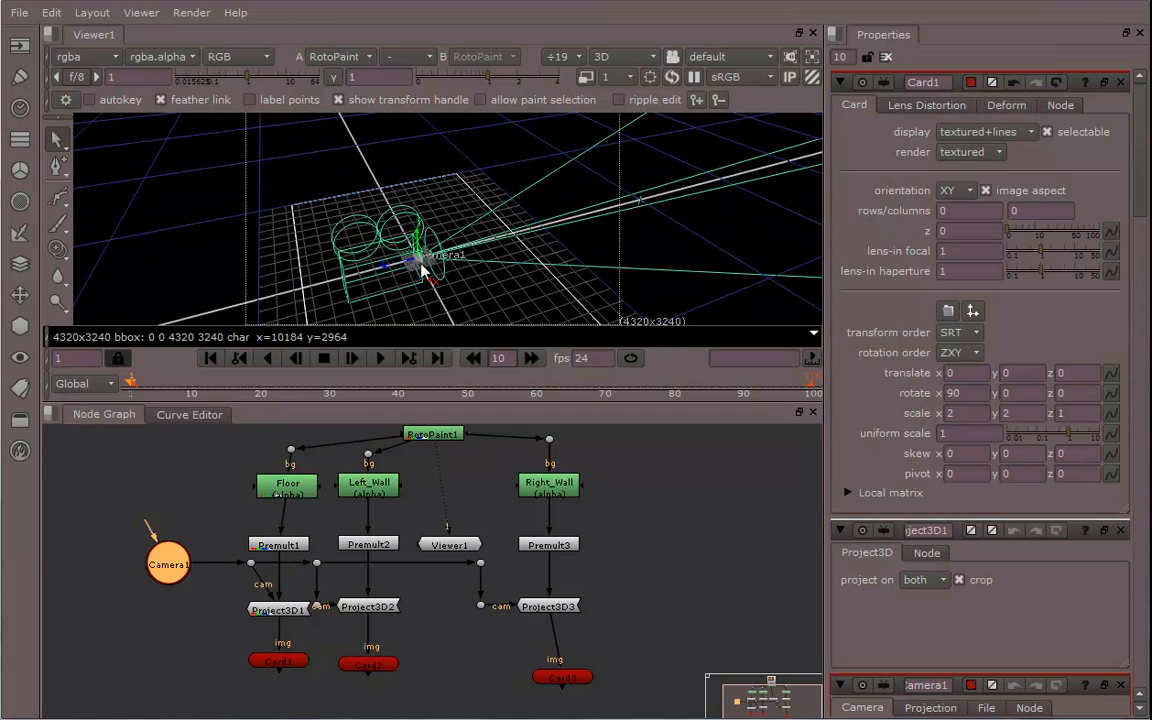
ctrl+drag(429, 268, 537, 241)
click(278, 662)
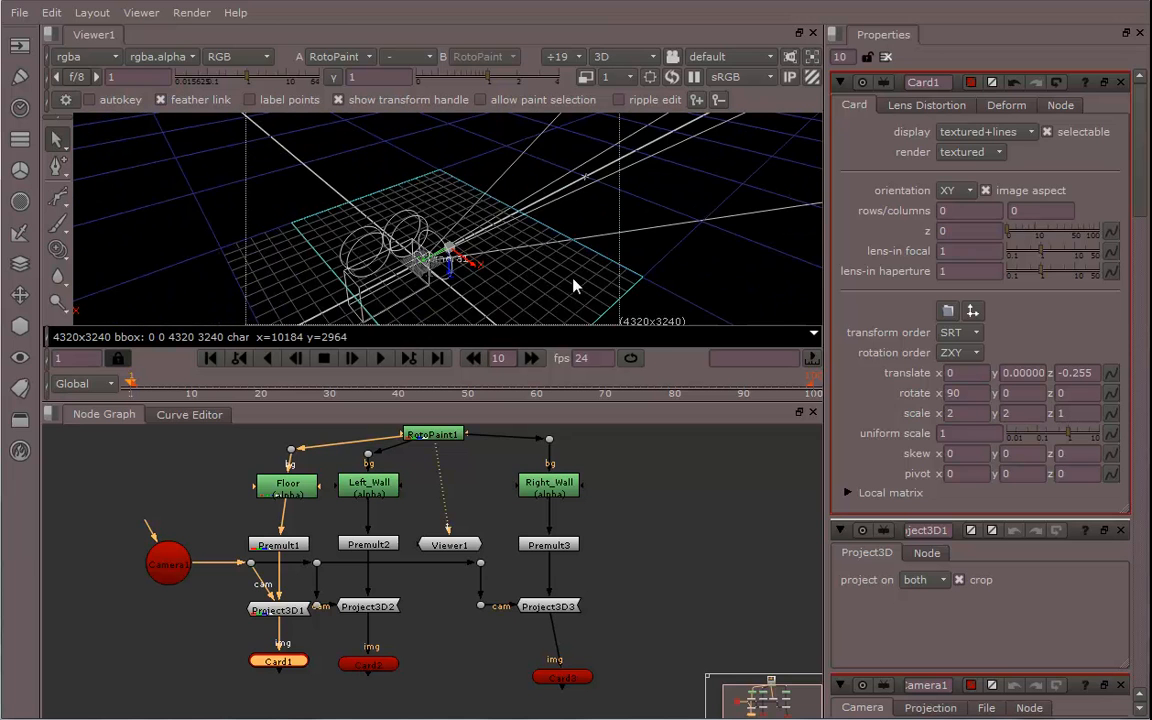
ctrl+drag(575, 287, 416, 401)
Open Card2's properties and set its rows and columns to 0
double_click(372, 665)
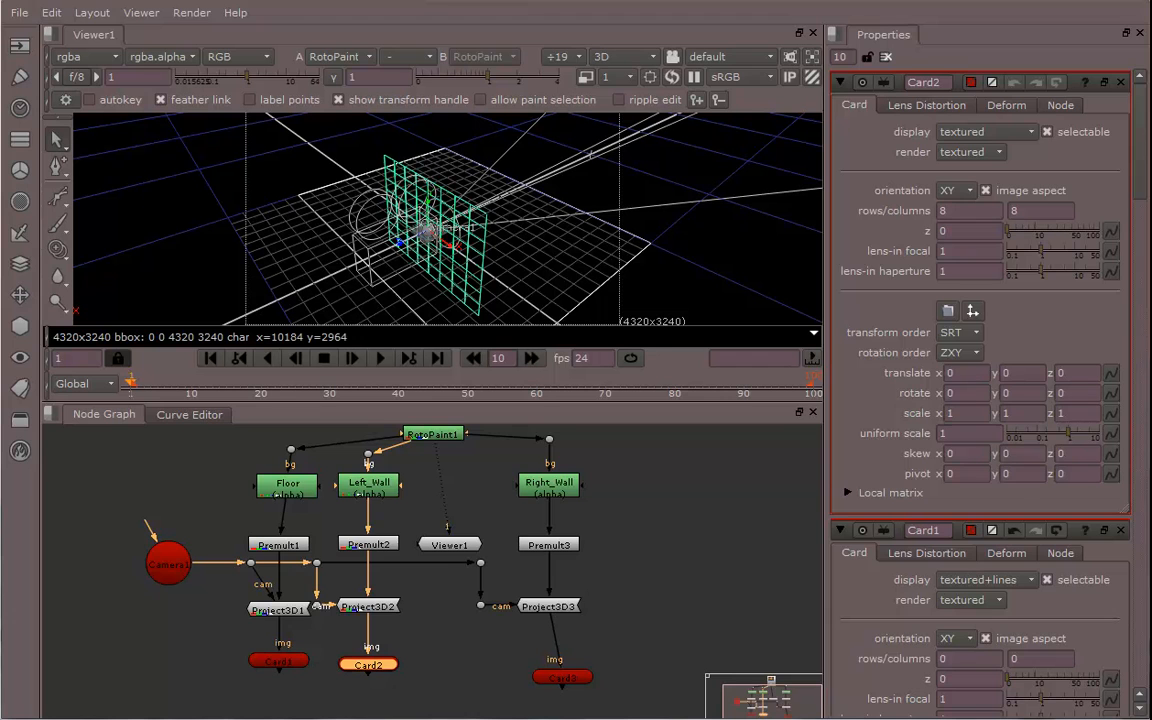
double_click(961, 212)
text(0)
key(Tab)
text(0)
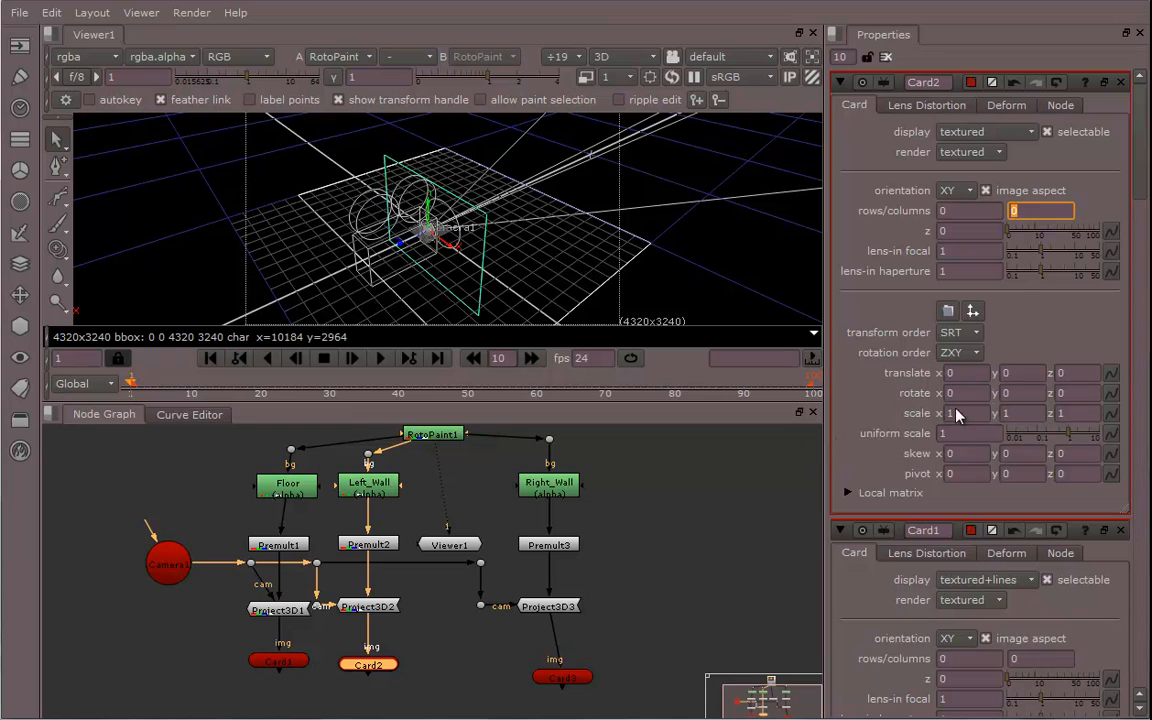
Rotate Card2 90 degrees around y
drag(1018, 397, 962, 398)
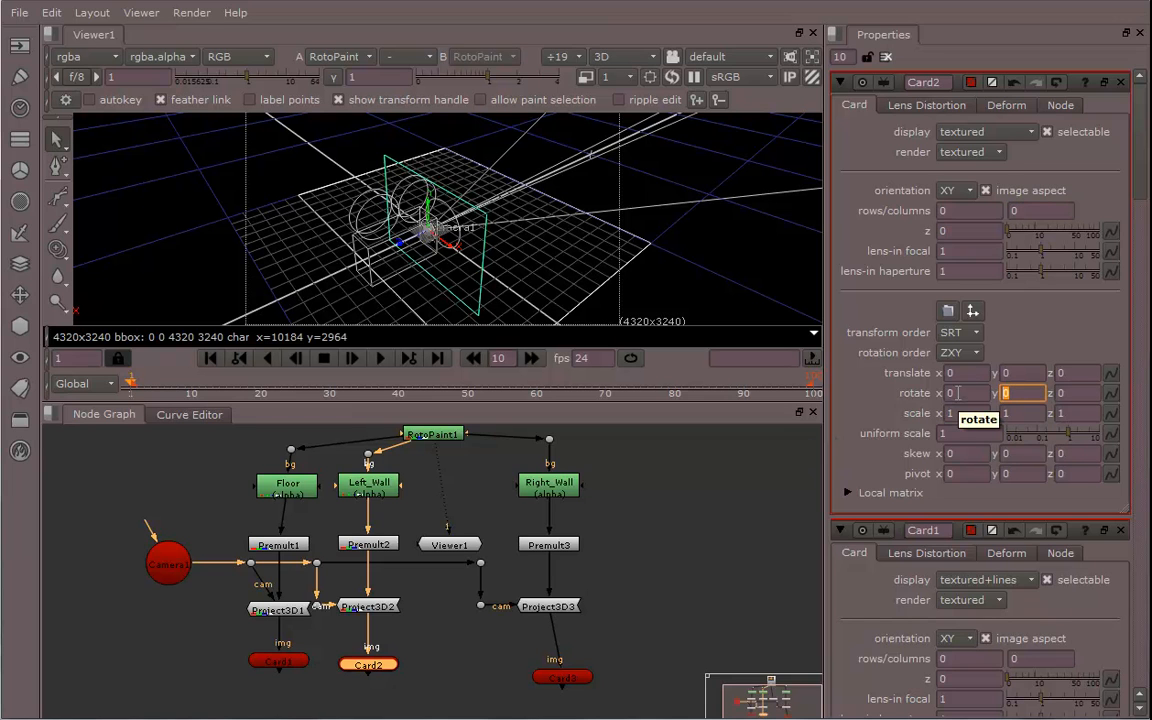
text(90)
key(Return)
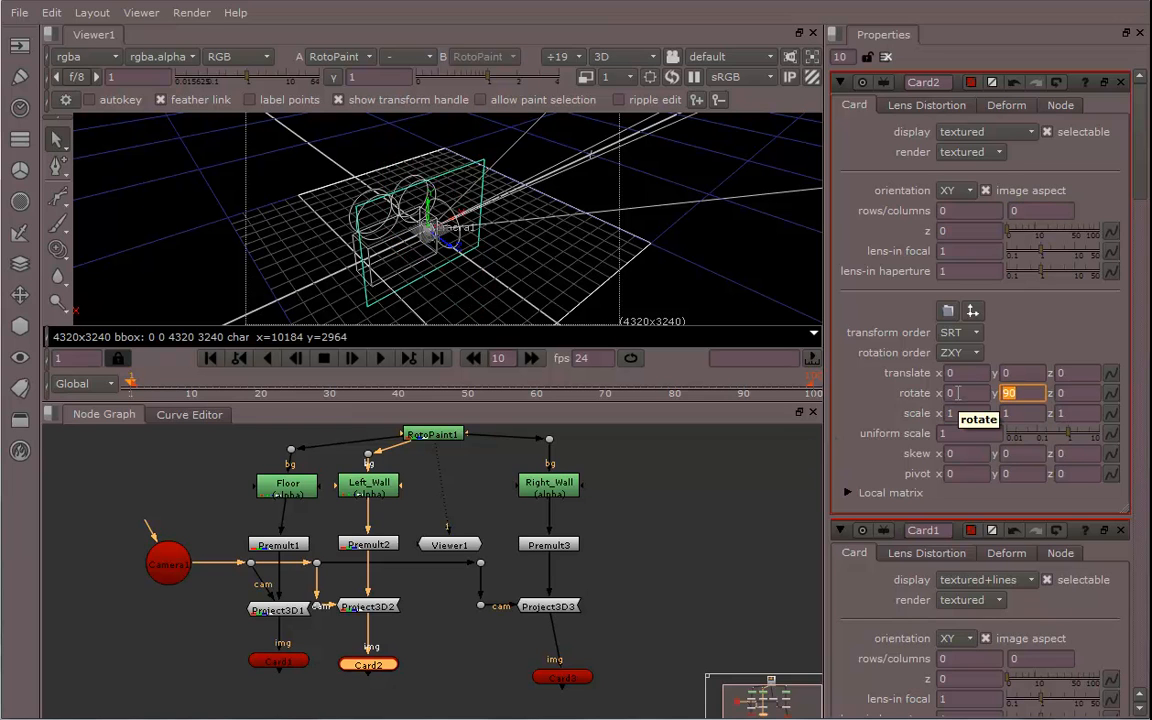
Move Card2 in the viewer to about x -0.97, y 0.35, z -0.58 along the left wall
ctrl+drag(560, 258, 520, 249)
drag(441, 262, 489, 124)
ctrl+drag(534, 164, 614, 231)
drag(539, 166, 702, 147)
ctrl+drag(650, 196, 584, 118)
ctrl+drag(577, 219, 660, 268)
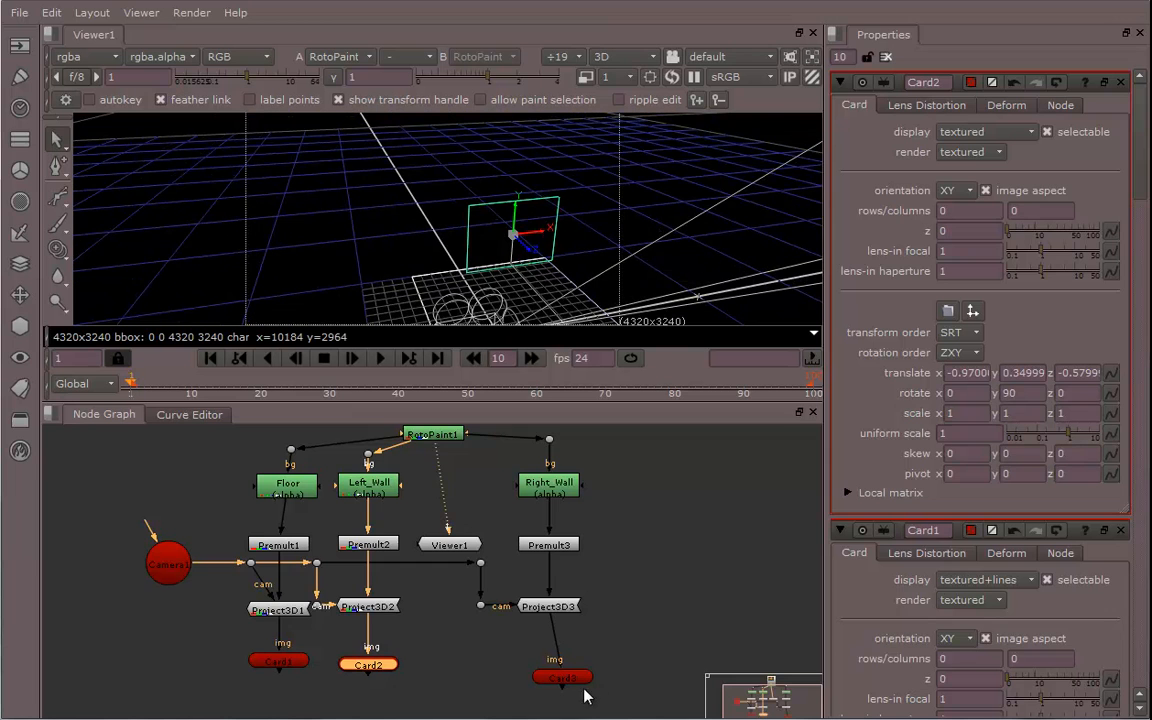
Select Card3 and set its rows and columns to 0
click(566, 678)
ctrl+drag(643, 217, 628, 203)
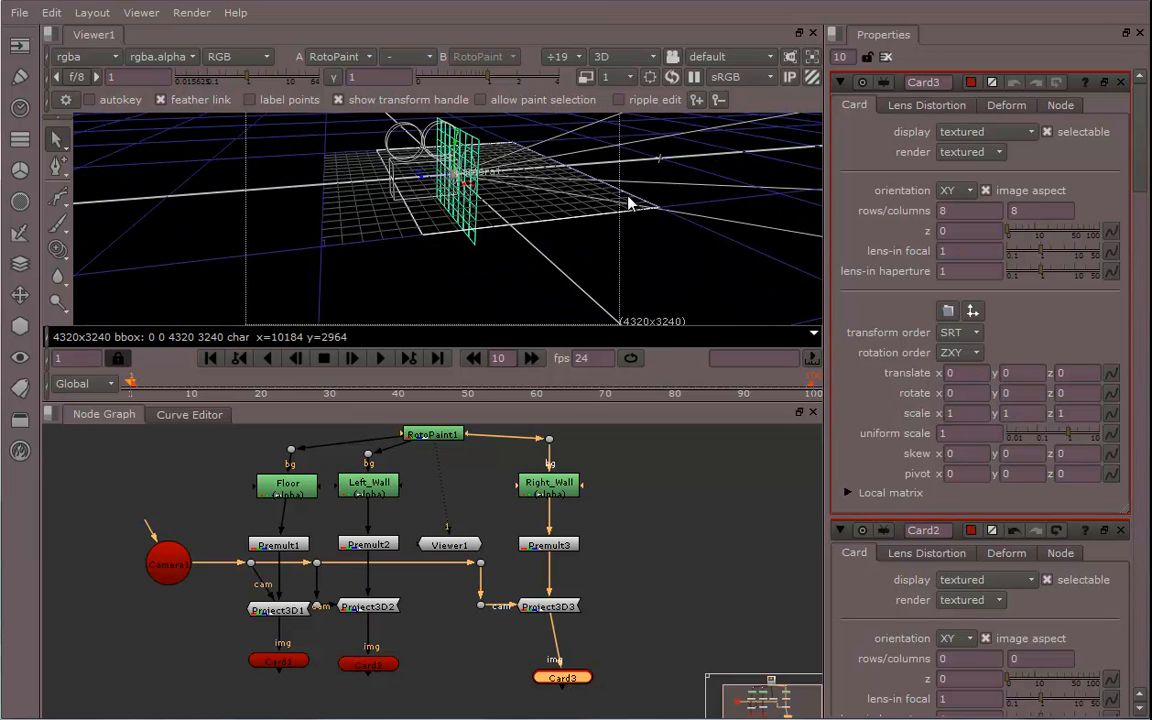
drag(950, 212, 910, 217)
text(0)
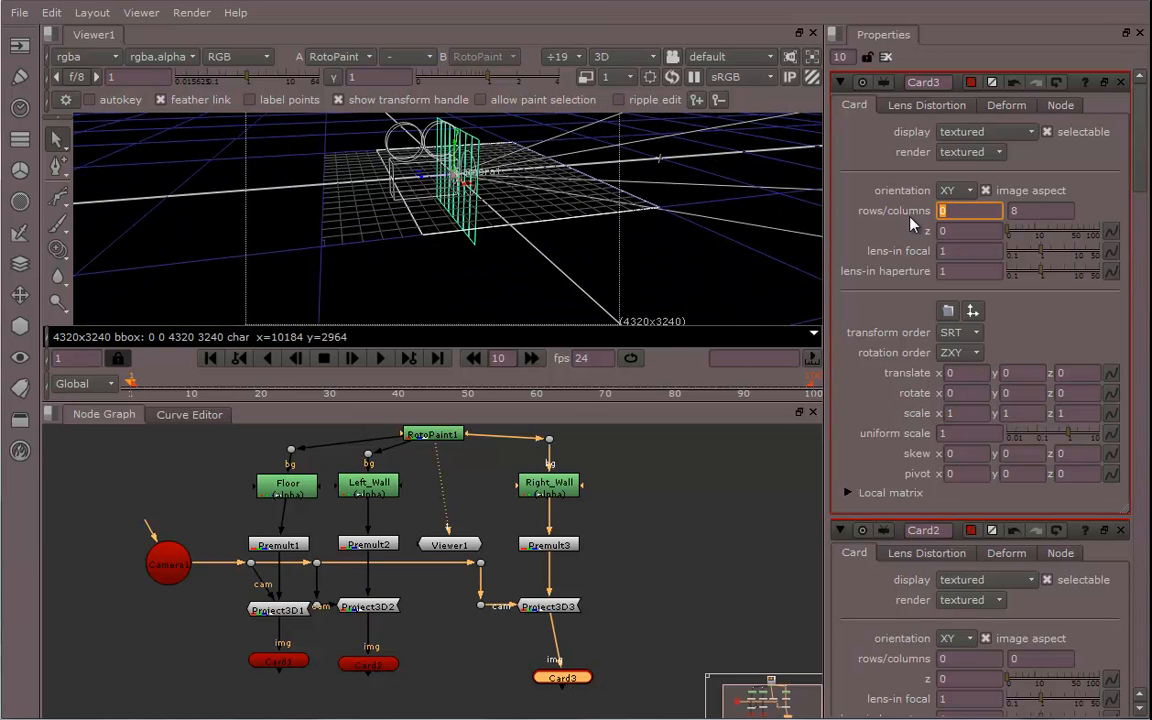
key(Tab)
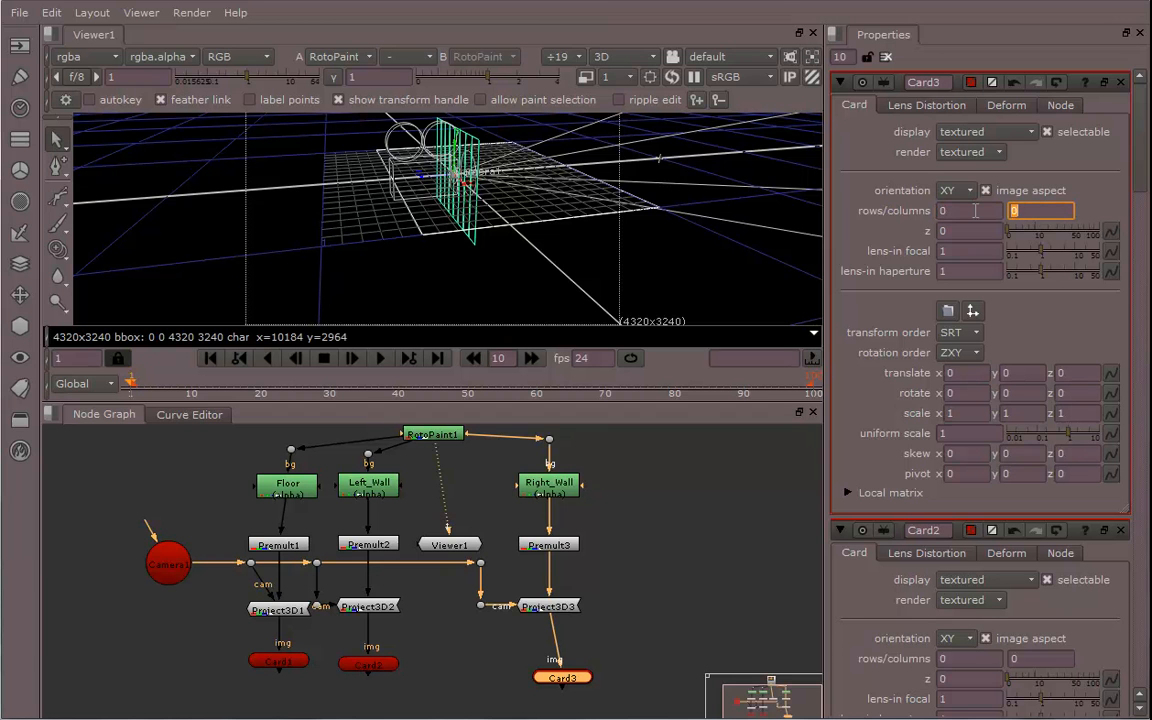
ctrl+drag(533, 230, 368, 66)
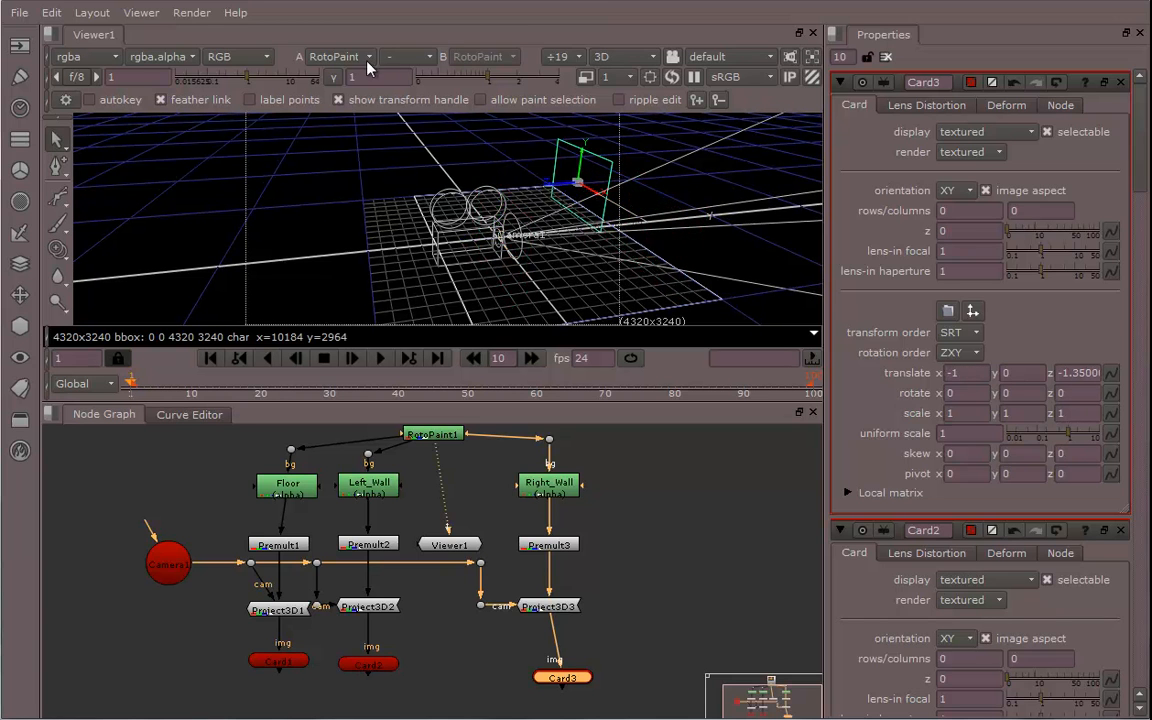
ctrl+drag(661, 274, 627, 248)
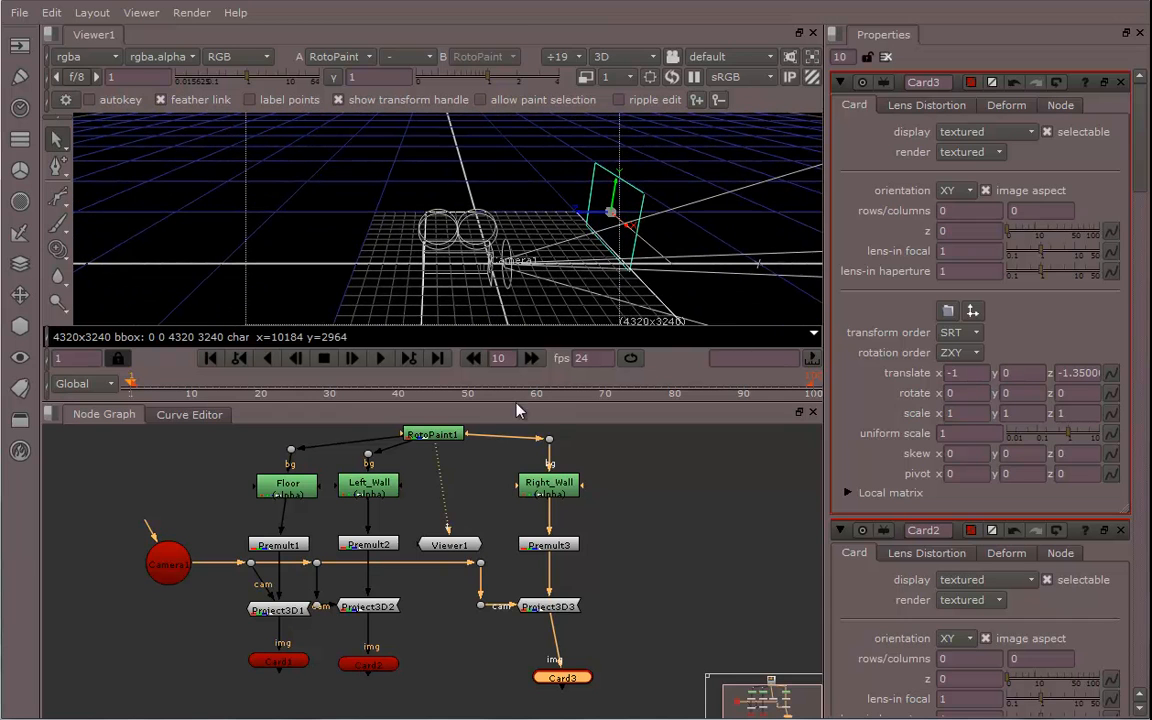
Set the display of Card2 and Card3 to textured+lines
click(371, 655)
click(284, 662)
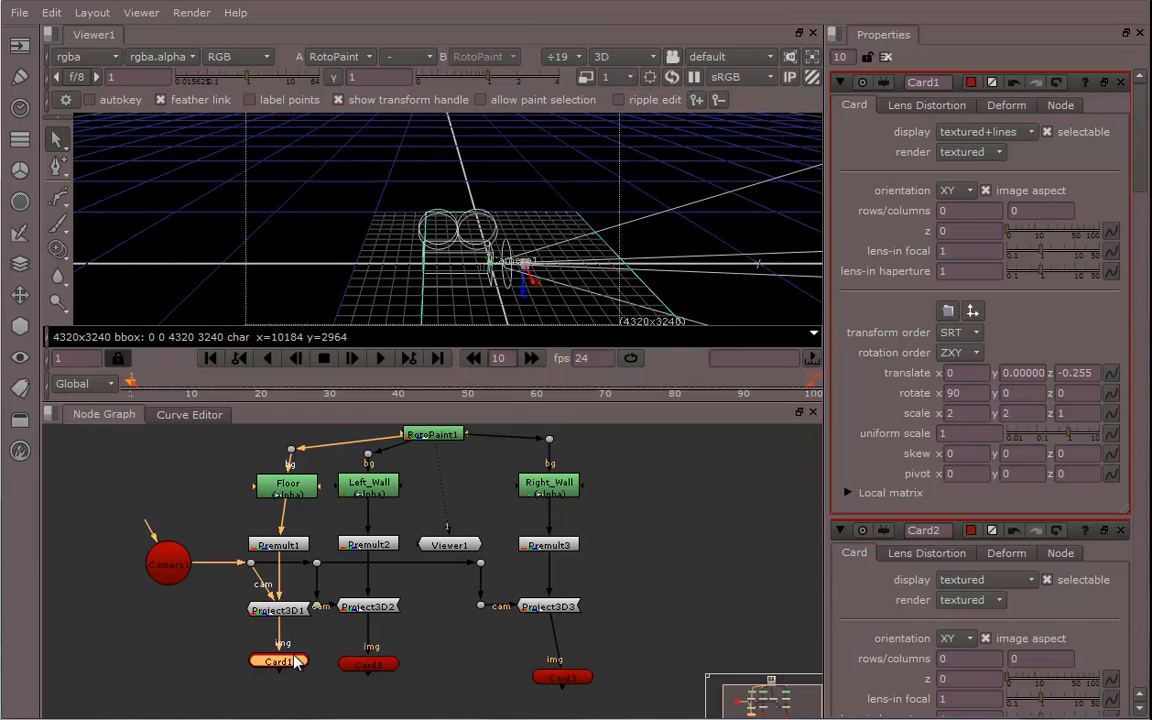
click(376, 663)
click(985, 131)
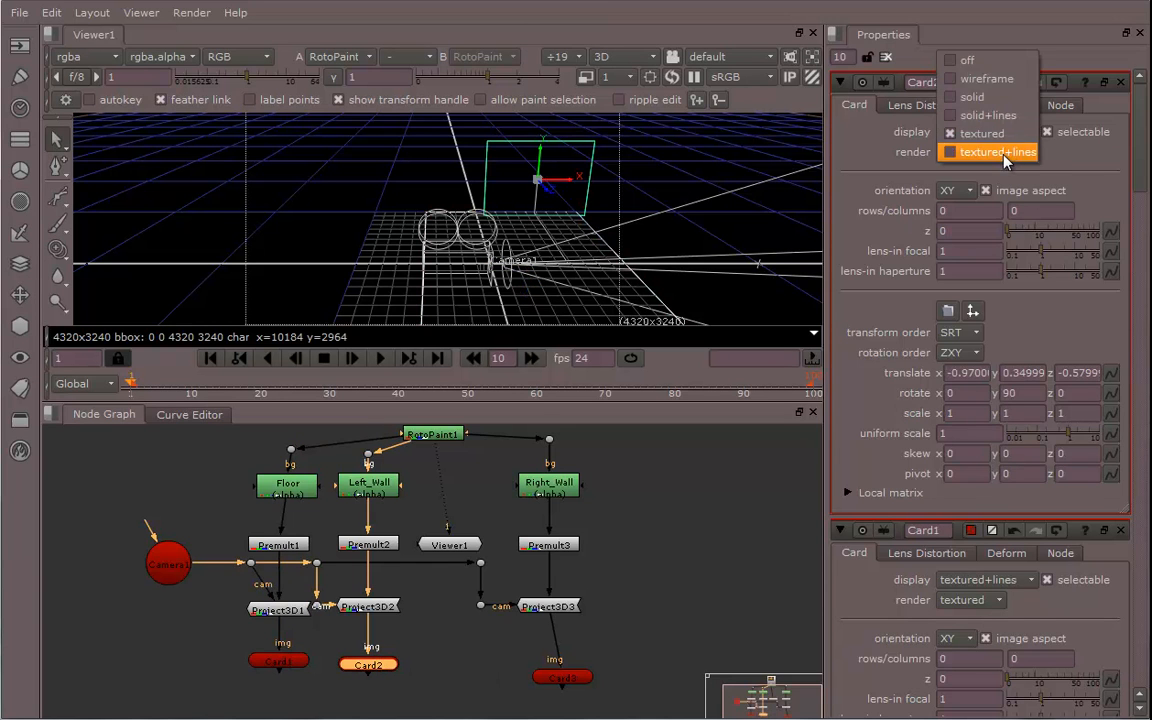
click(985, 151)
click(559, 679)
click(979, 138)
click(915, 149)
Move Card3 in the viewer to about x -0.47, y 0.36, z -0.98 for the right wall
scroll(530, 516, down, 2)
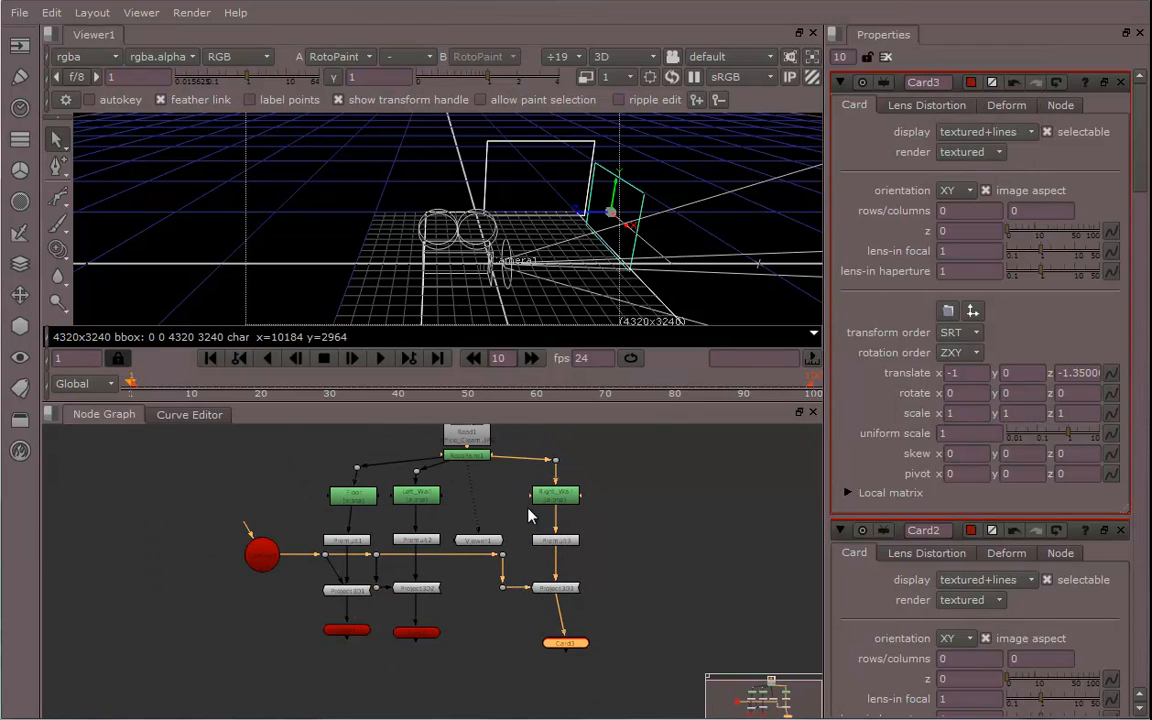
middle_drag(528, 508, 573, 506)
ctrl+drag(664, 216, 429, 183)
scroll(431, 184, up, 3)
ctrl+drag(557, 194, 467, 92)
ctrl+drag(452, 180, 420, 290)
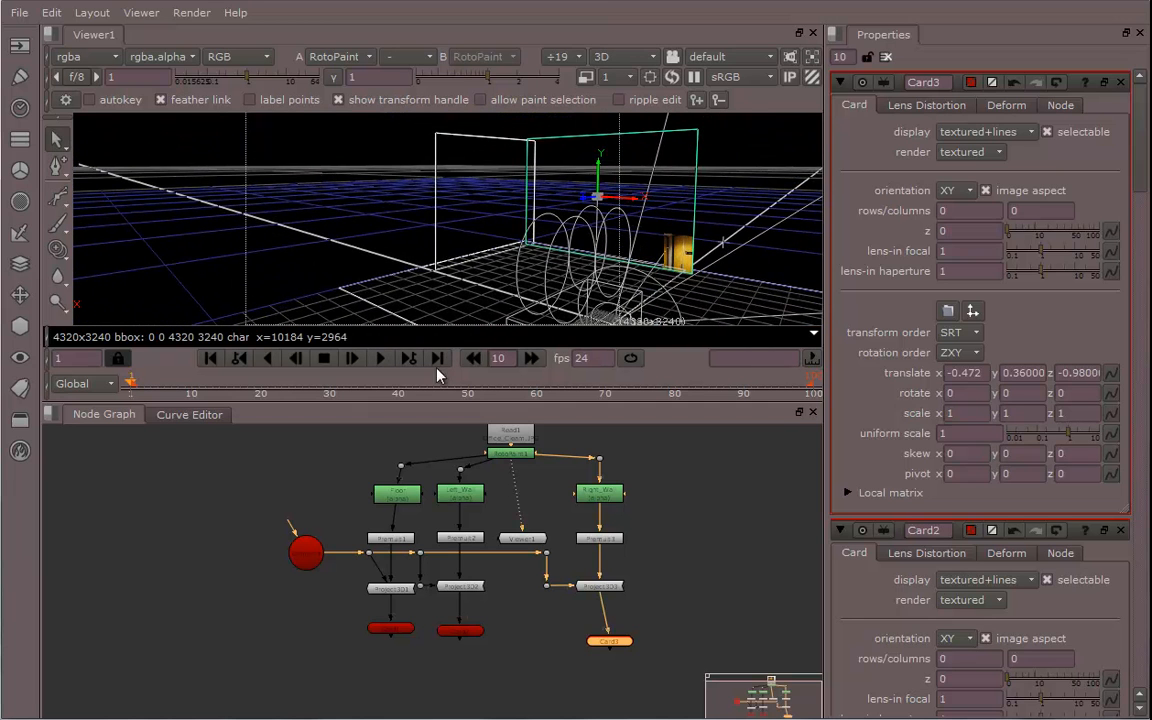
Open Camera1's properties and orbit the 3D view to inspect the projection on the cards
double_click(309, 550)
ctrl+drag(576, 190, 347, 270)
ctrl+drag(437, 281, 527, 234)
key(ctrl)
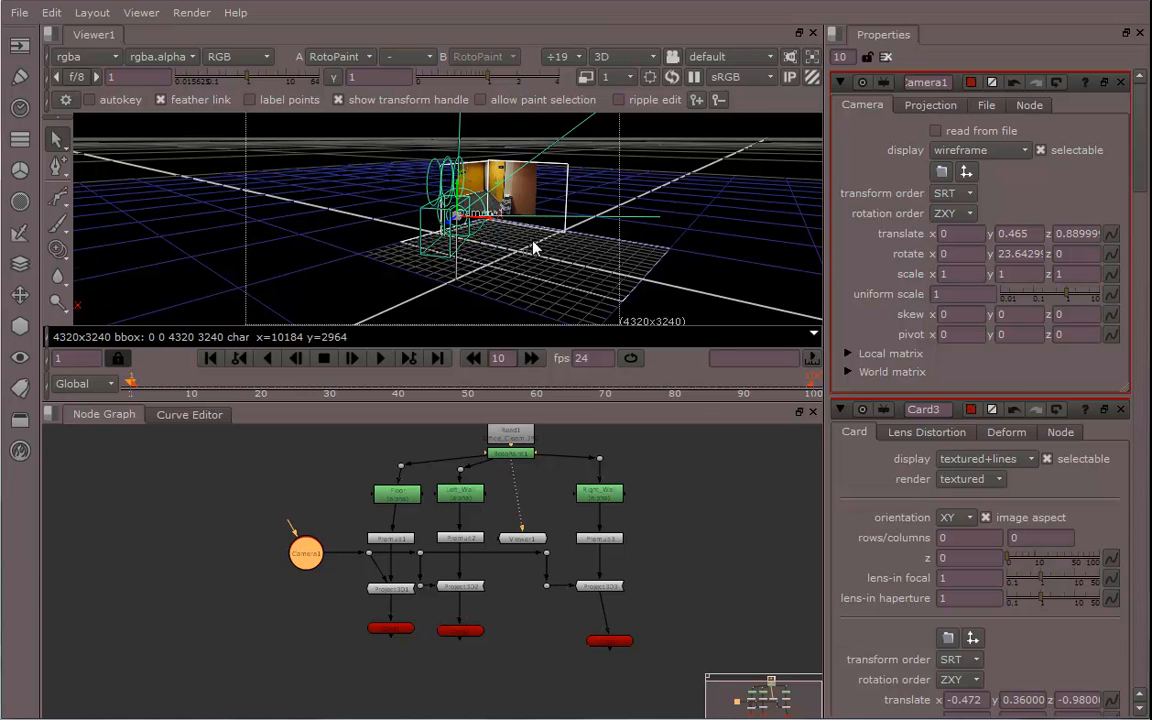
ctrl+drag(535, 247, 406, 257)
alt+middle_drag(386, 242, 572, 260)
alt+drag(572, 254, 466, 254)
scroll(533, 465, up, 5)
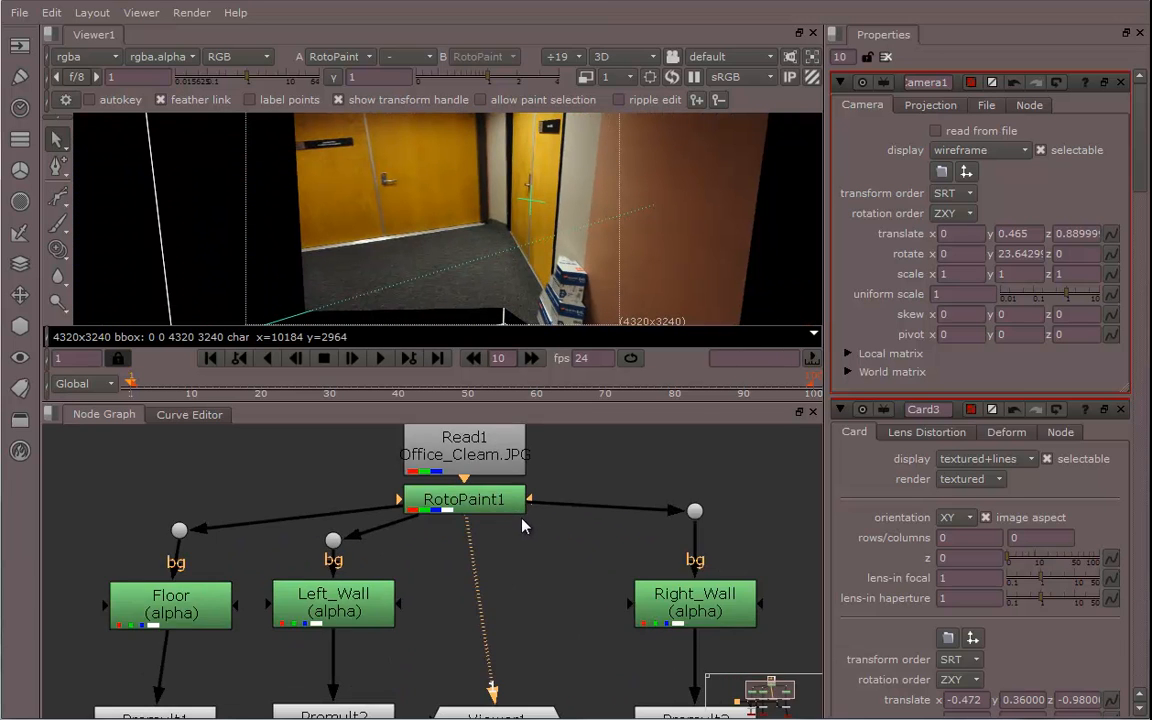
middle_drag(503, 578, 534, 543)
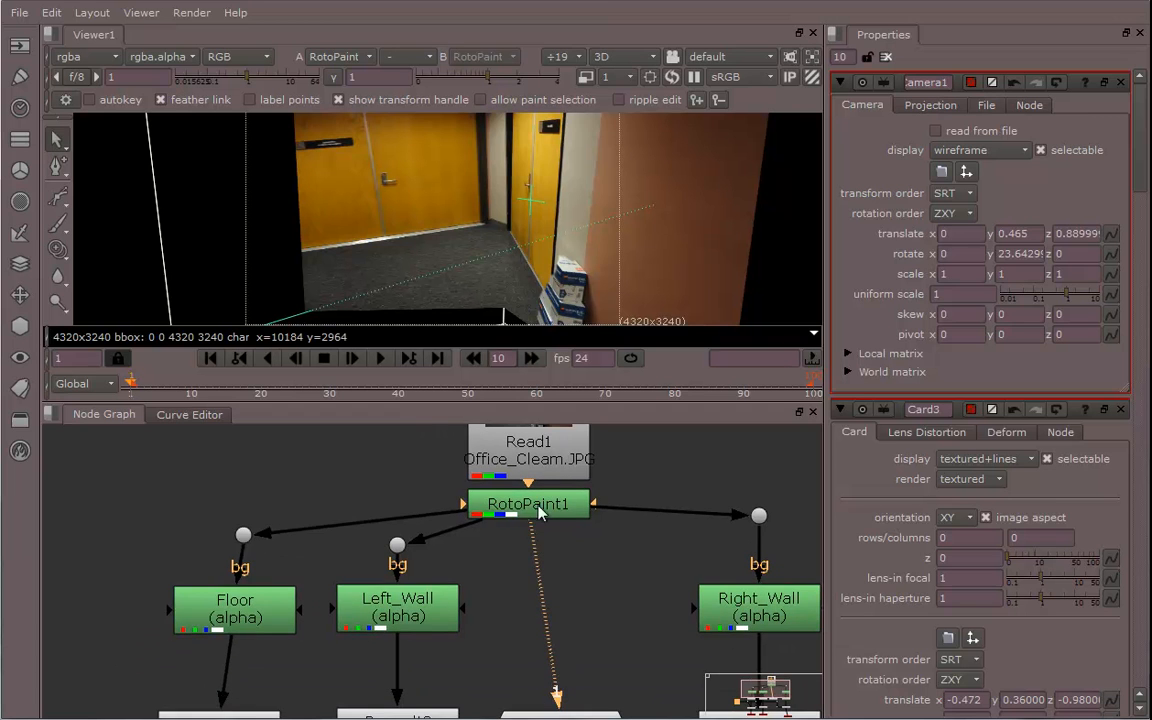
Reposition and rotate Camera1 in the 3D viewer to about translate 1.03, 0.68, 0.24 and rotate -11.3, 54.3, 0
middle_drag(448, 570, 569, 500)
middle_drag(388, 558, 402, 455)
scroll(541, 244, down, 3)
ctrl+drag(545, 247, 560, 243)
mouse_move(560, 243)
middle_down()
mouse_move(533, 202)
mouse_move(546, 231)
middle_up()
scroll(546, 231, down, 6)
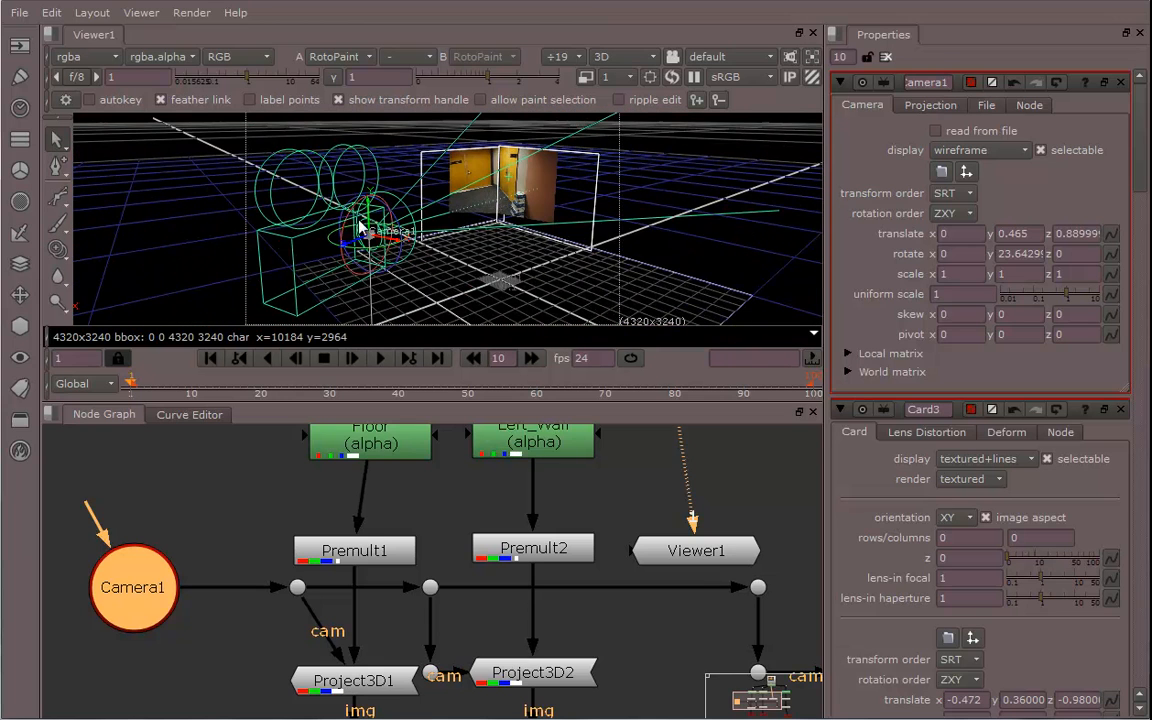
drag(345, 231, 490, 267)
alt+right_drag(576, 219, 549, 240)
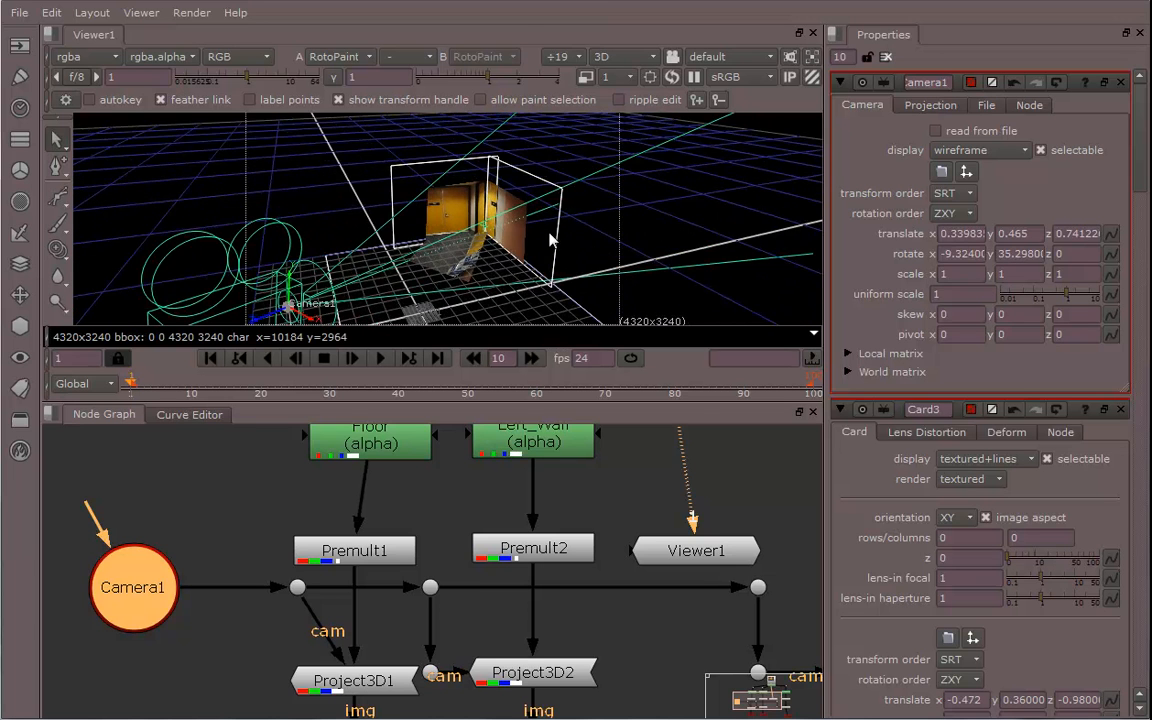
alt+middle_drag(549, 240, 471, 228)
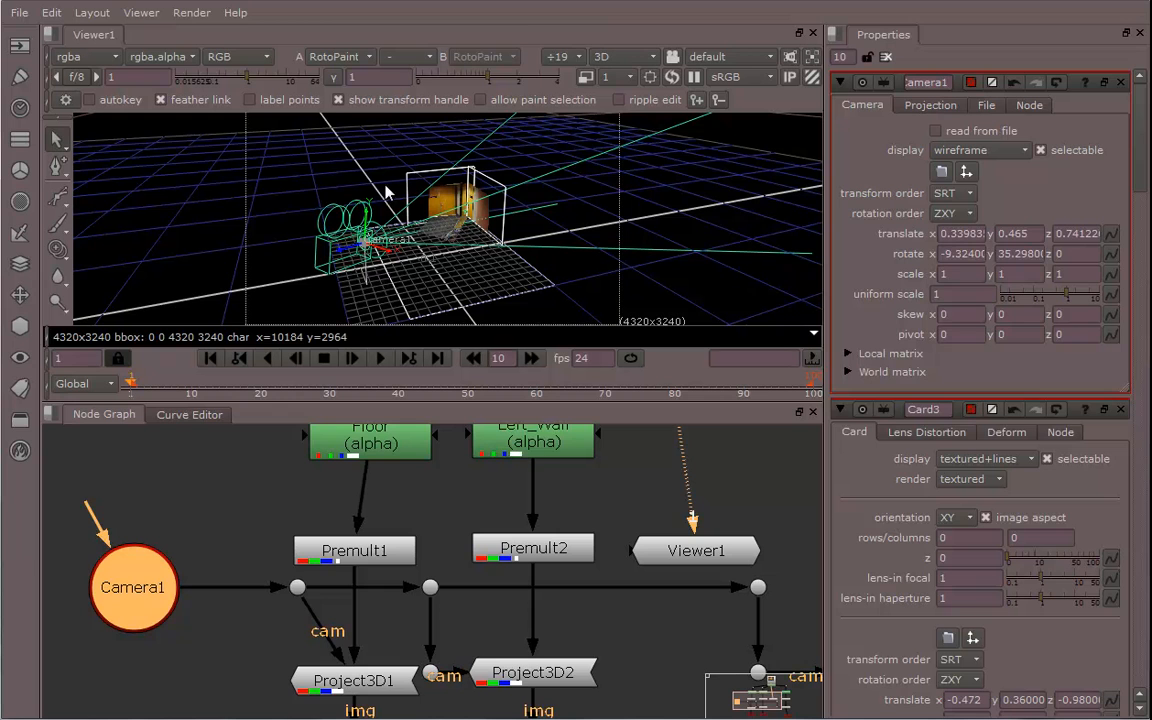
drag(390, 258, 505, 292)
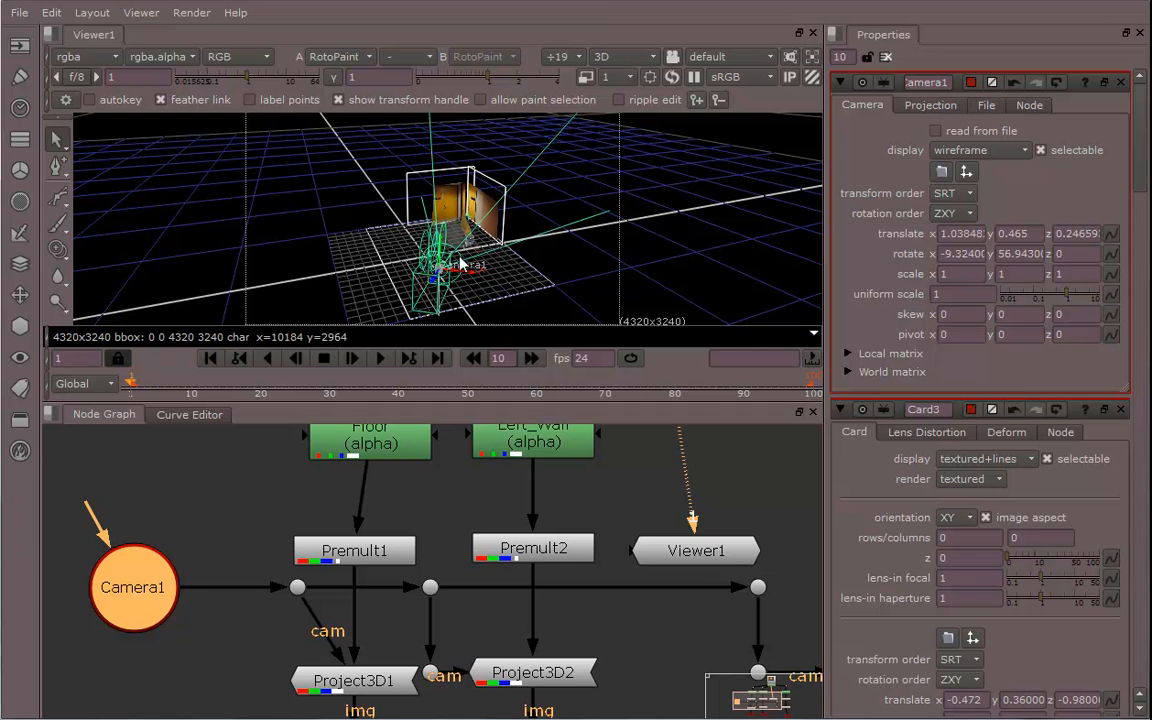
drag(441, 240, 530, 217)
alt+middle_drag(385, 235, 638, 250)
ctrl+drag(638, 250, 563, 232)
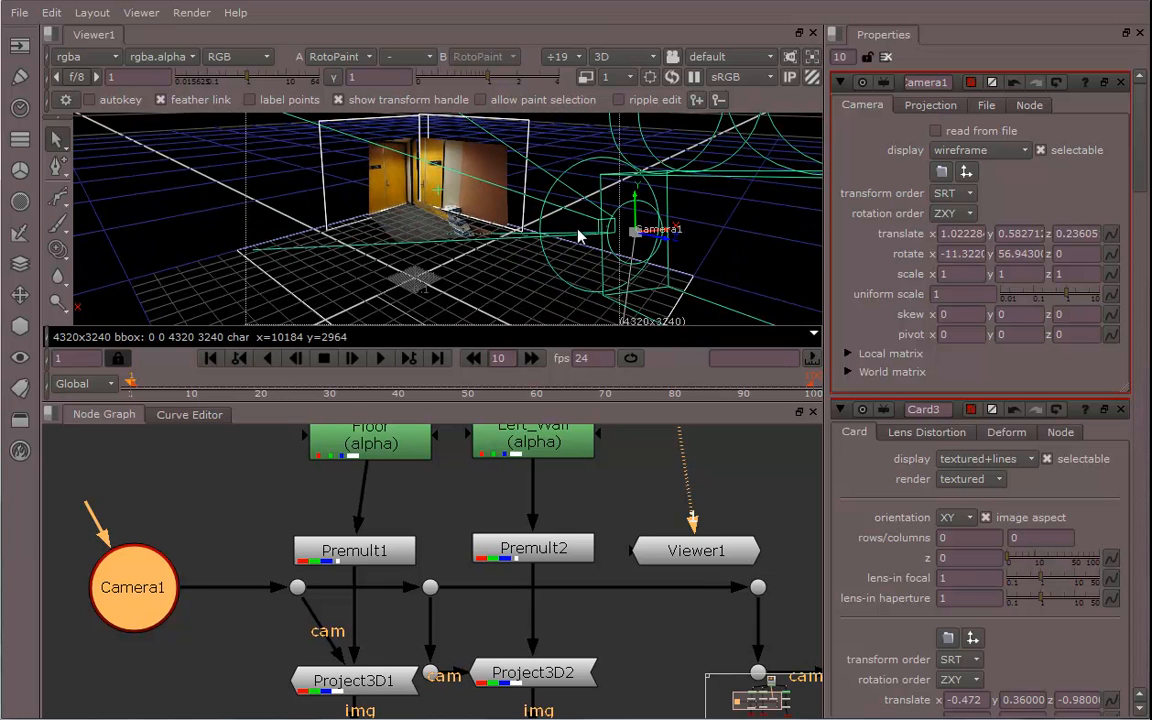
drag(673, 250, 715, 268)
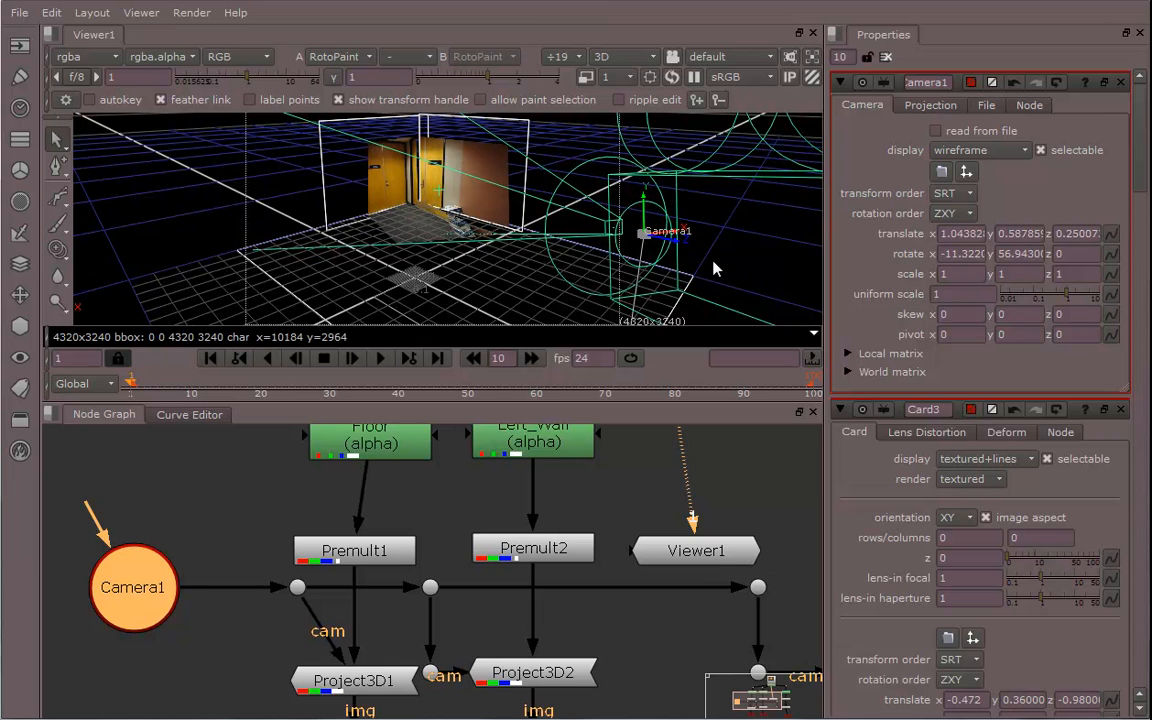
mouse_move(650, 225)
mouse_down()
mouse_move(652, 192)
mouse_move(645, 207)
mouse_up()
ctrl+drag(468, 217, 432, 152)
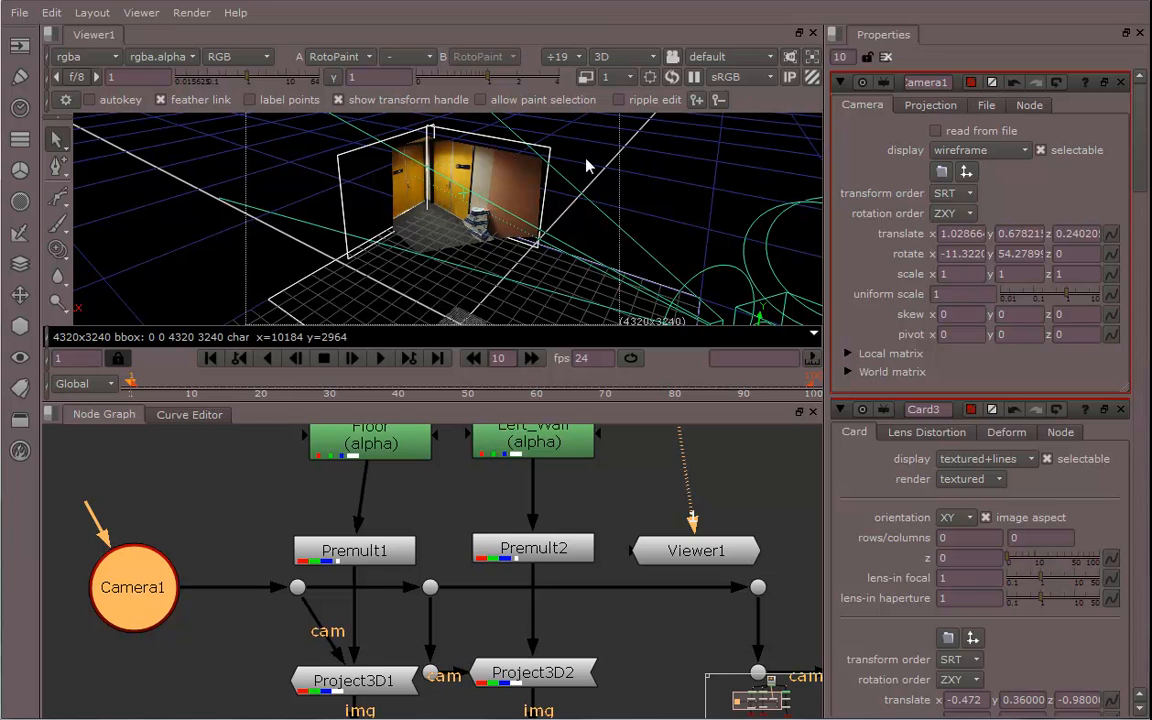
Enlarge the viewer and examine the projected hallway on the cards through the camera view
ctrl+drag(396, 229, 401, 186)
alt+middle_drag(400, 186, 514, 243)
alt+drag(510, 239, 540, 273)
drag(517, 404, 514, 663)
ctrl+drag(534, 478, 630, 414)
alt+middle_drag(630, 414, 507, 391)
alt+drag(507, 391, 474, 396)
alt+middle_drag(404, 387, 510, 438)
alt+drag(398, 430, 444, 446)
ctrl+drag(319, 418, 375, 418)
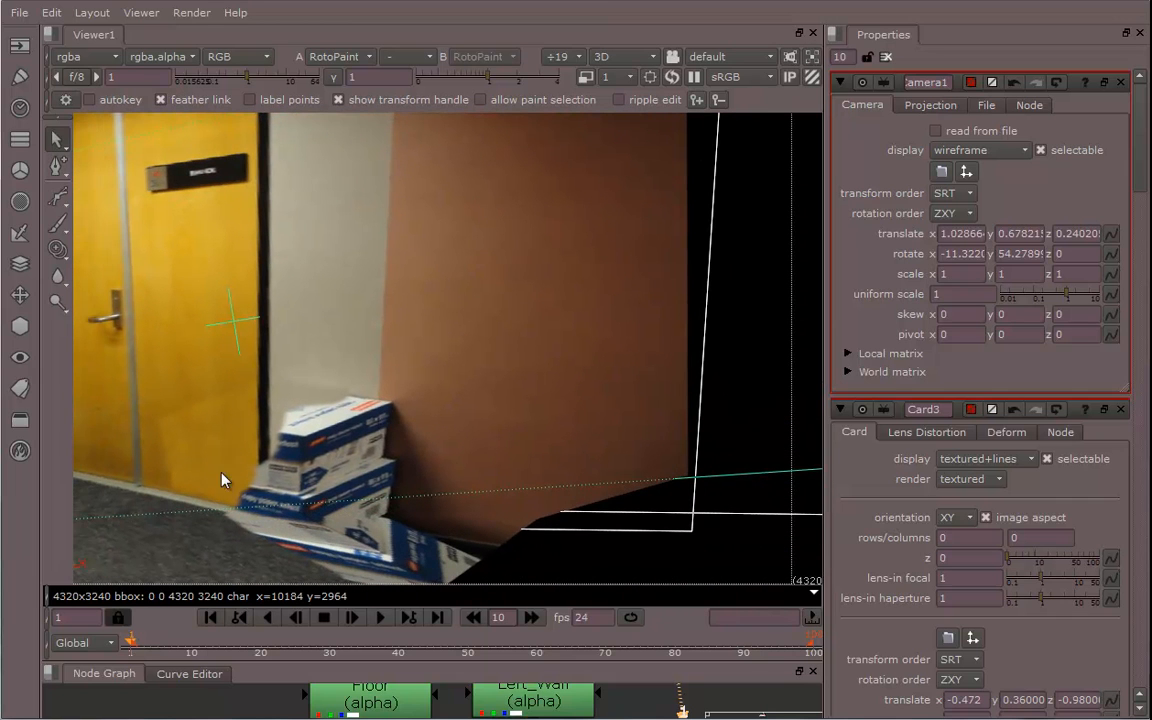
ctrl+drag(374, 434, 455, 388)
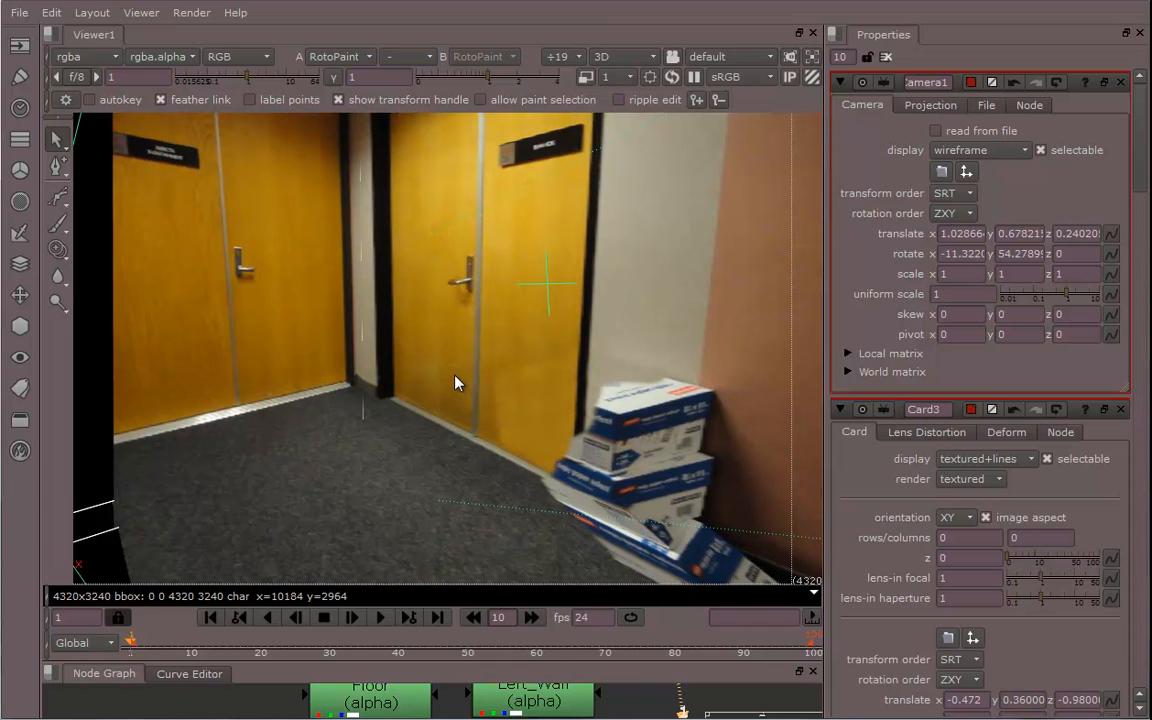
drag(556, 661, 556, 486)
scroll(570, 610, down, 2)
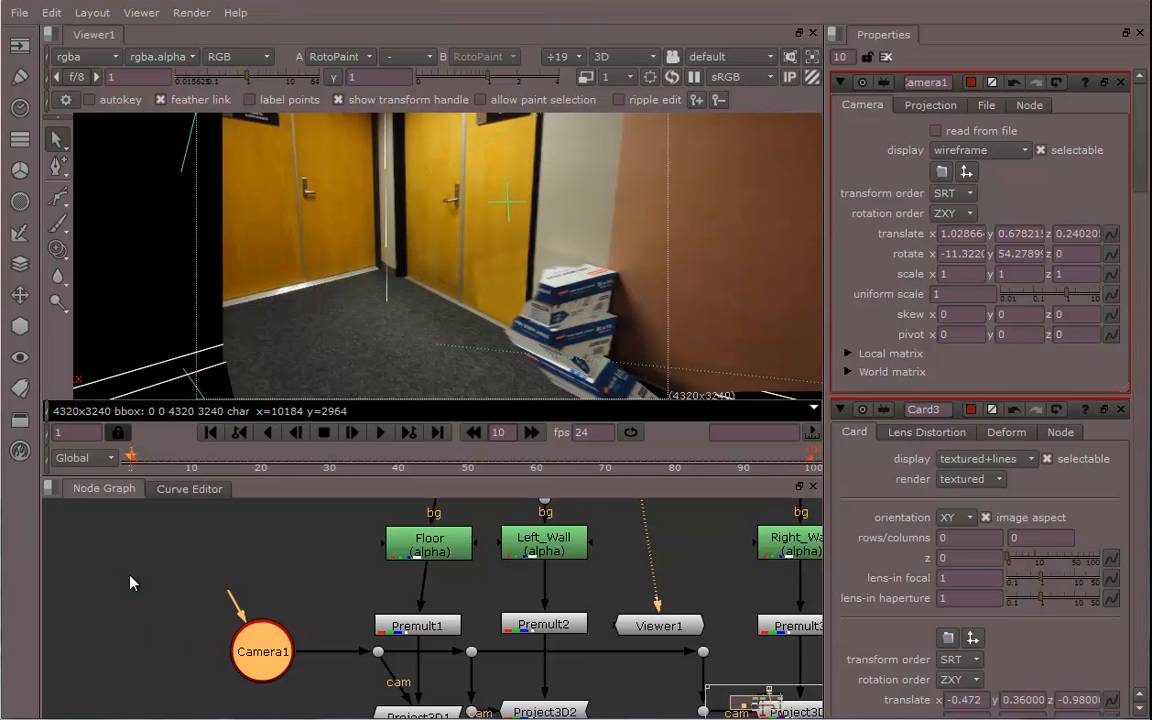
Add a Scene node below the cards and connect Card1, Card2 and Card3 into it
click(178, 650)
middle_drag(426, 656, 380, 543)
middle_drag(531, 666, 491, 606)
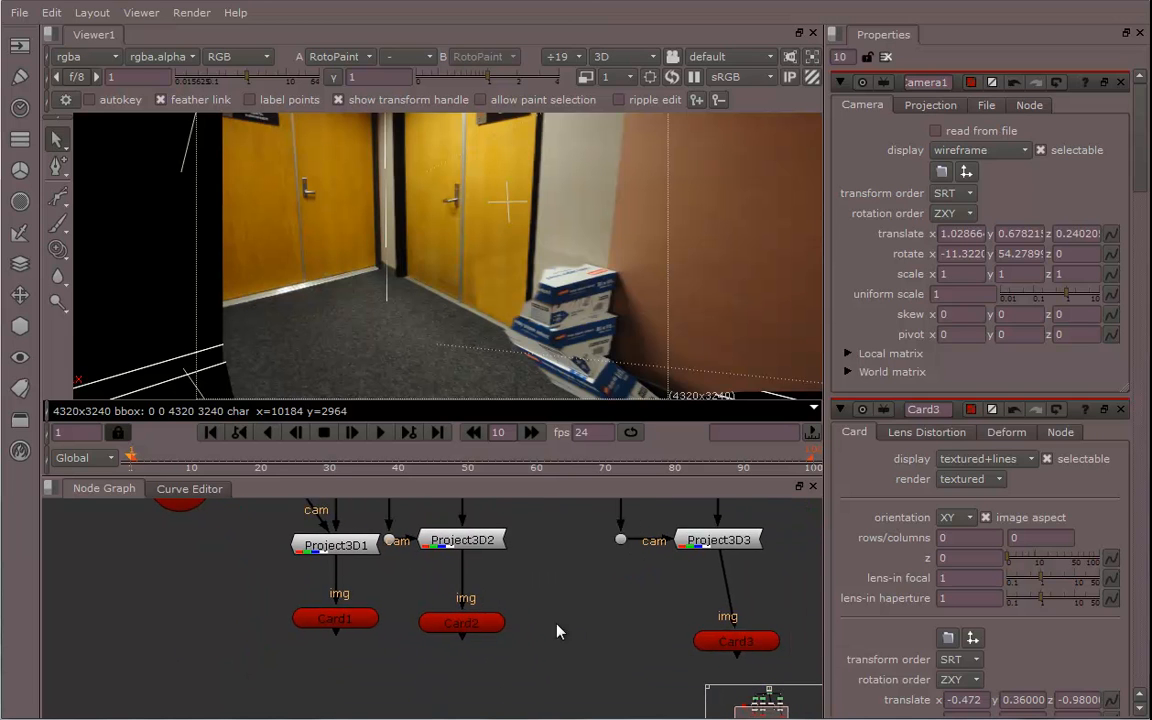
middle_drag(558, 631, 548, 627)
click(21, 327)
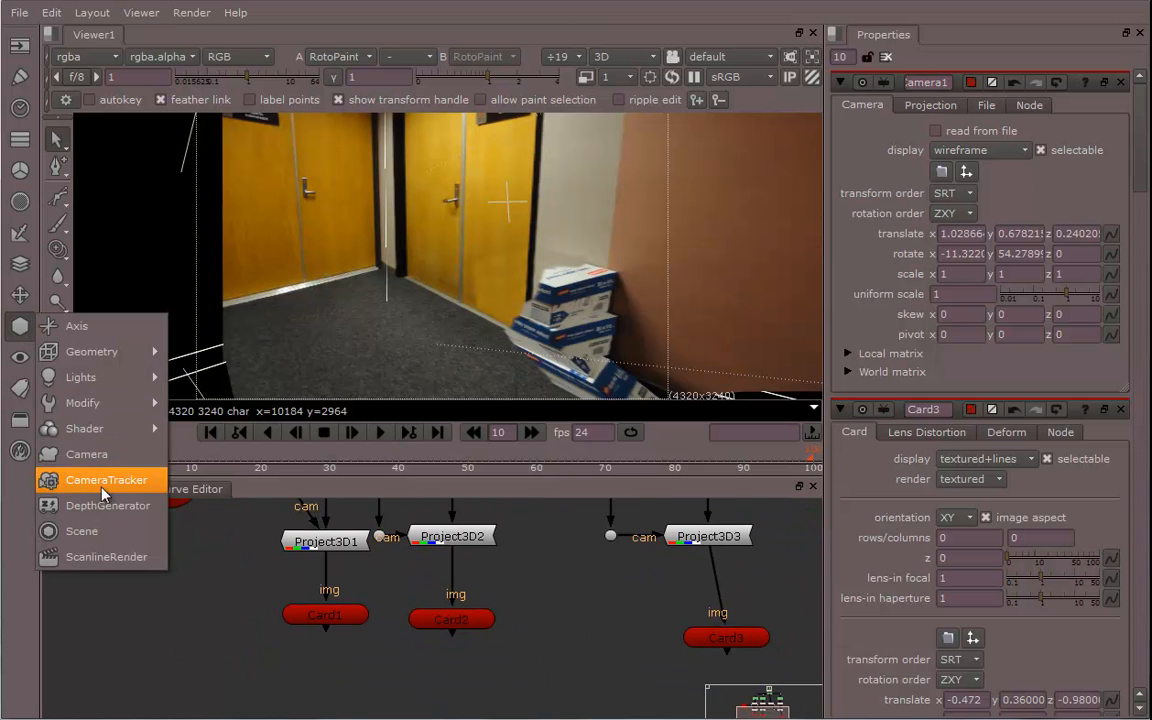
click(84, 536)
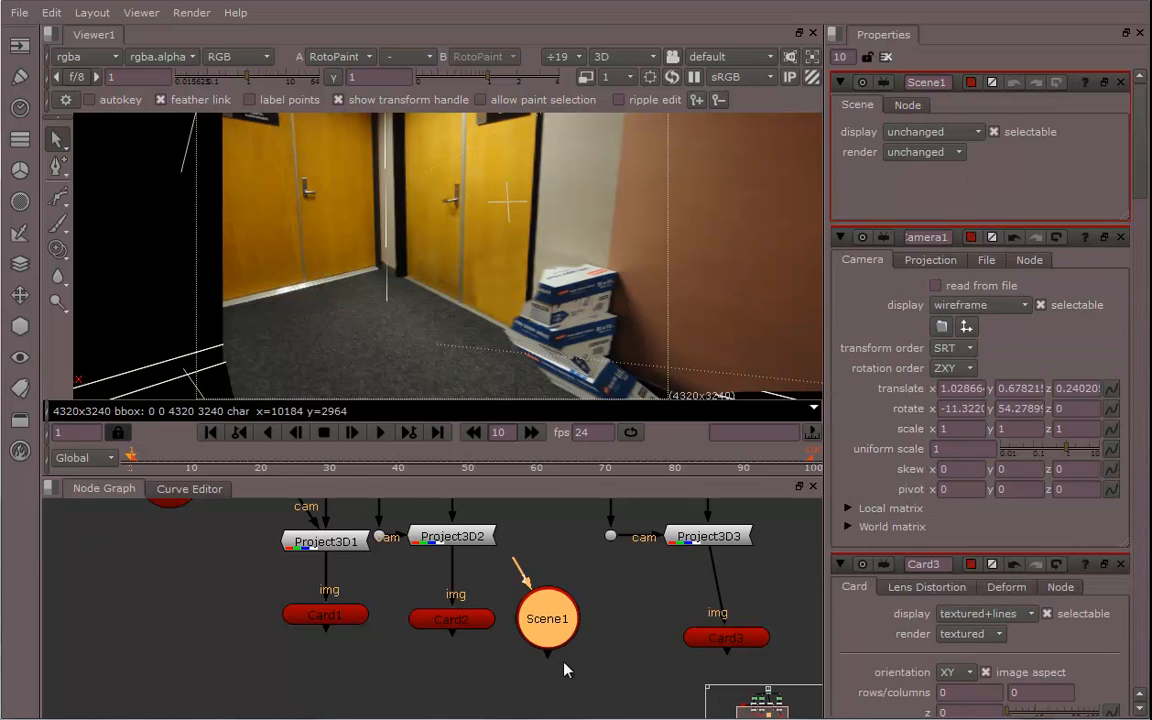
middle_drag(565, 663, 560, 625)
drag(534, 588, 451, 677)
middle_drag(583, 647, 597, 579)
scroll(599, 578, down, 1)
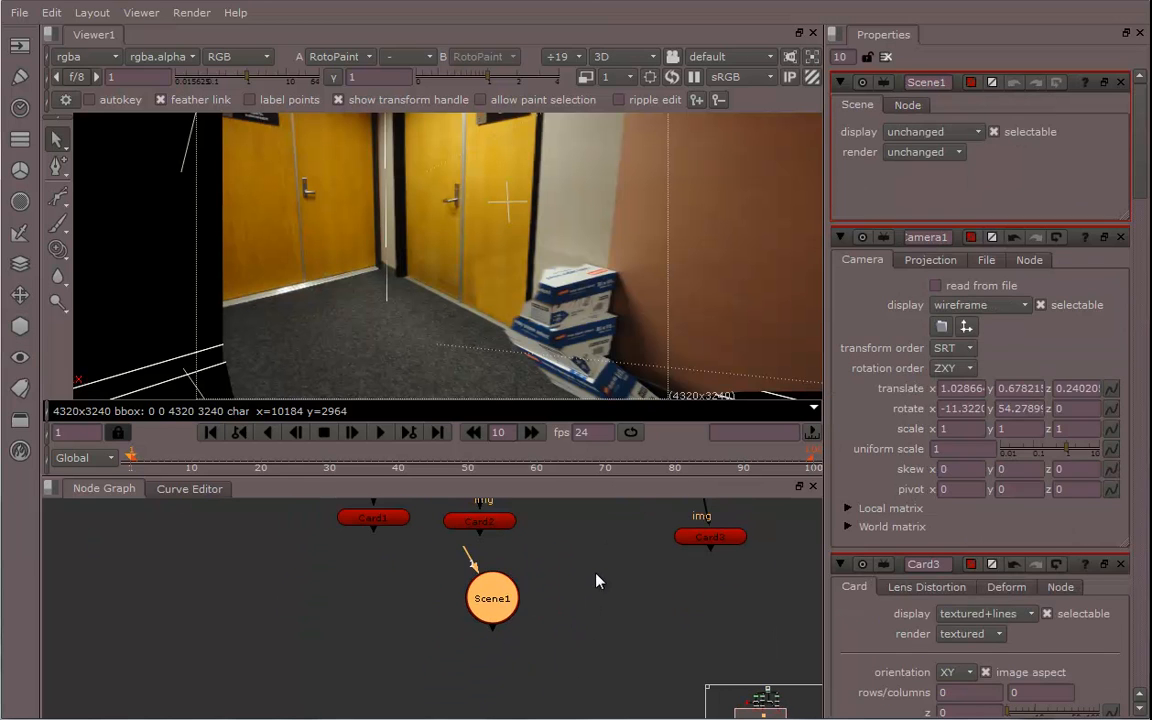
drag(489, 604, 378, 615)
drag(375, 538, 380, 609)
drag(482, 538, 402, 603)
drag(714, 556, 518, 655)
middle_drag(659, 683, 635, 625)
click(635, 625)
Add a ScanlineRender node under Scene1 and connect Scene1 to its obj/scn input
click(10, 328)
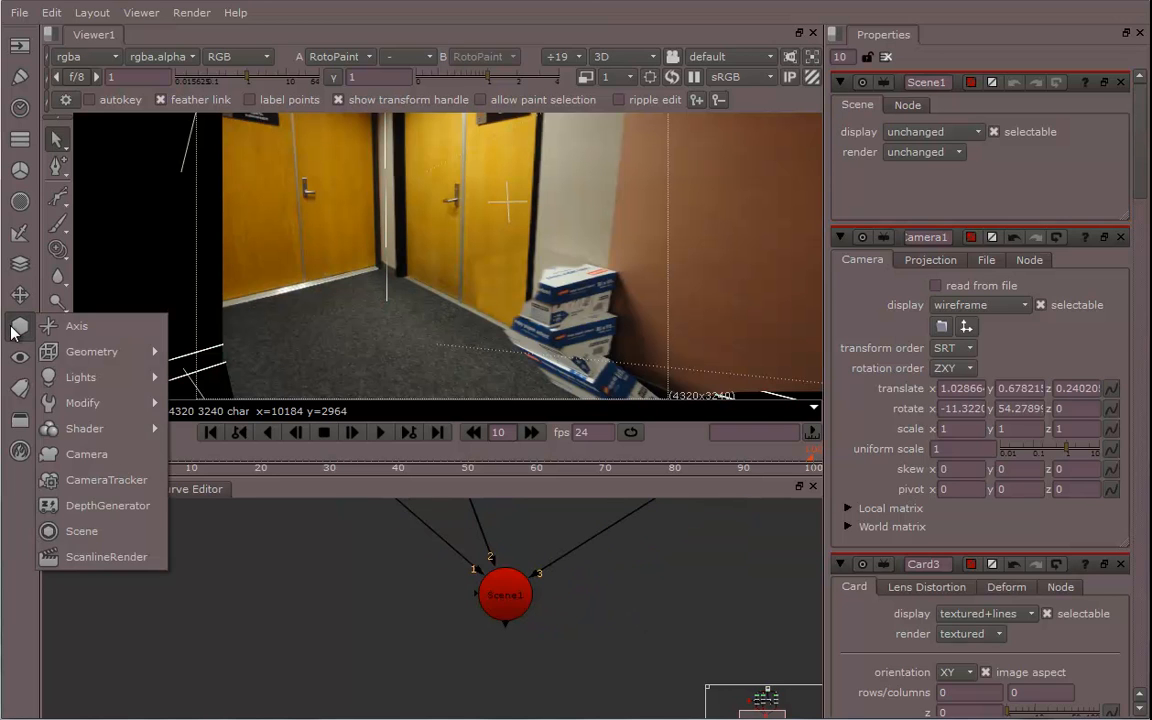
click(95, 557)
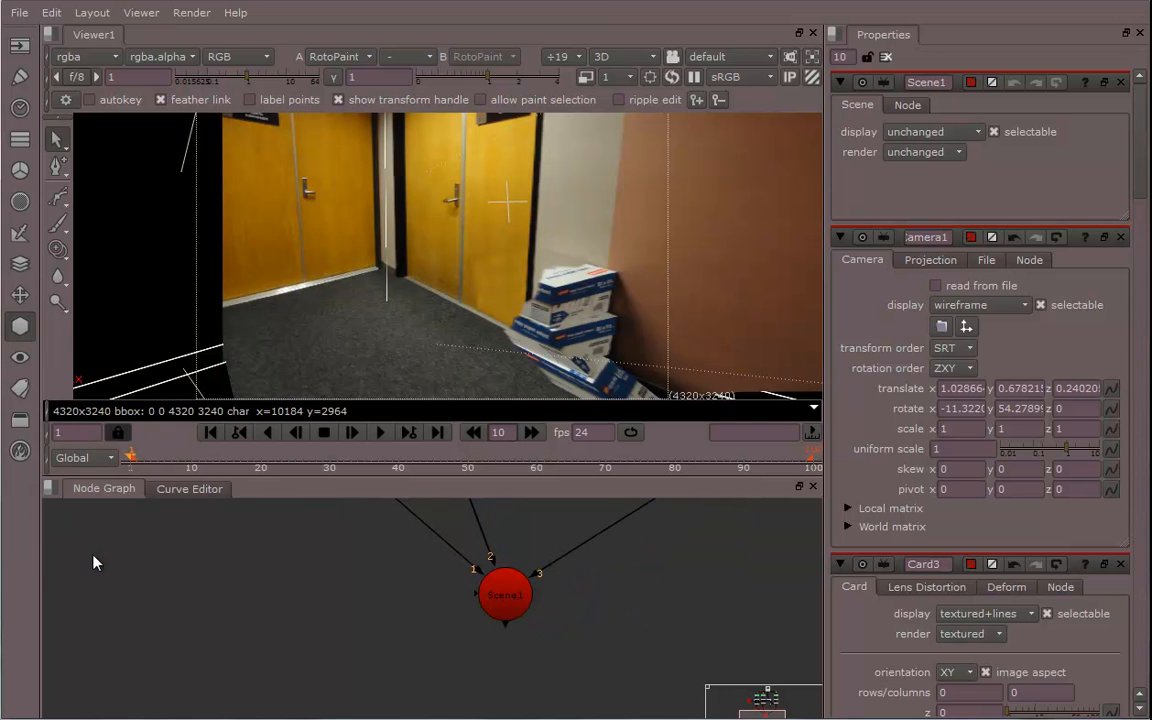
drag(617, 628, 505, 674)
scroll(560, 663, up, 1)
scroll(558, 661, up, 3)
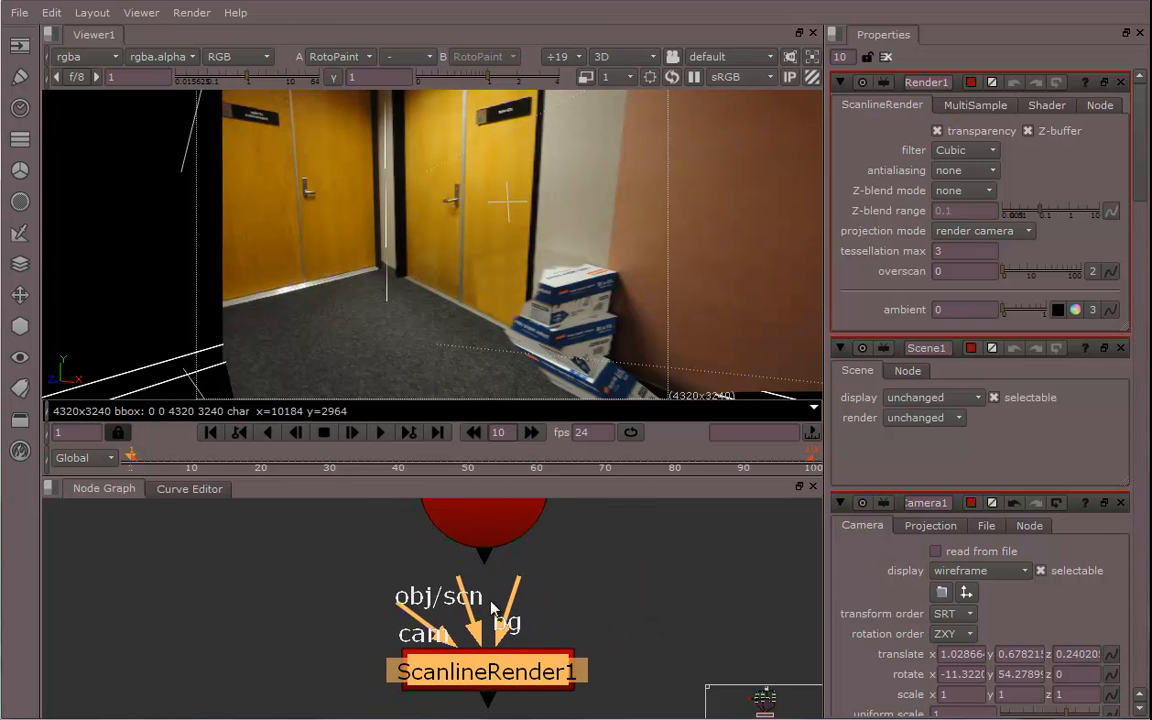
drag(461, 591, 489, 533)
middle_drag(588, 621, 627, 599)
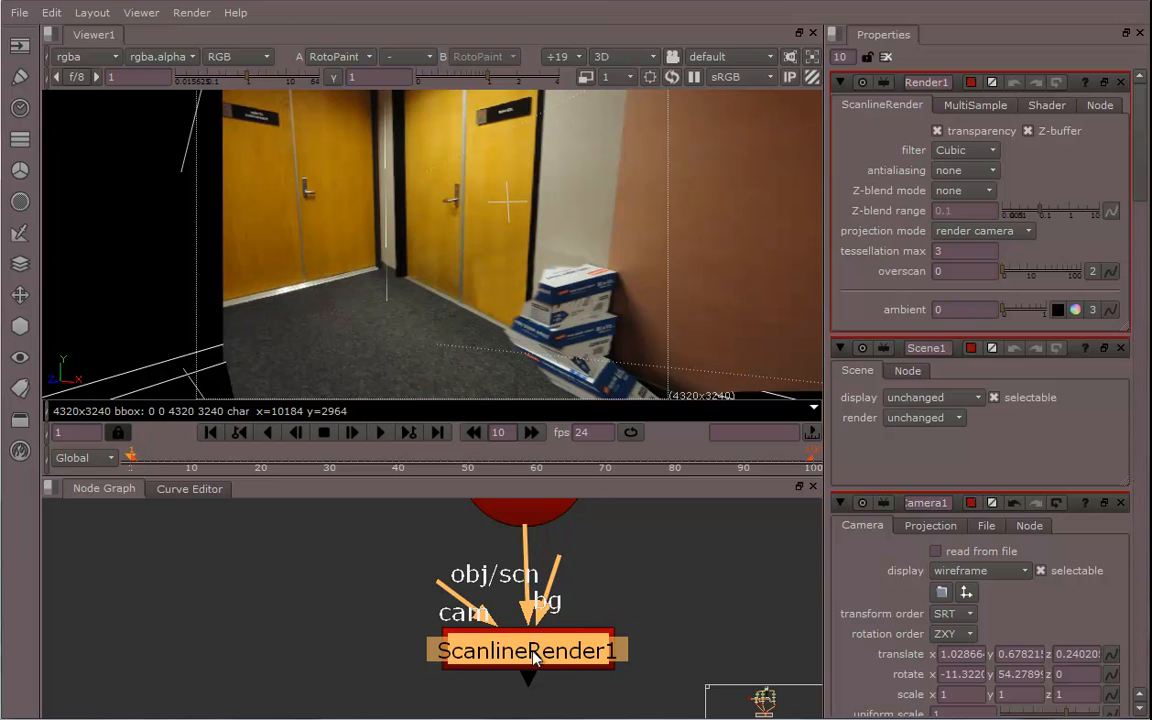
drag(533, 651, 546, 662)
Connect ScanlineRender1 to the viewer's second input to view the render
scroll(635, 630, down, 4)
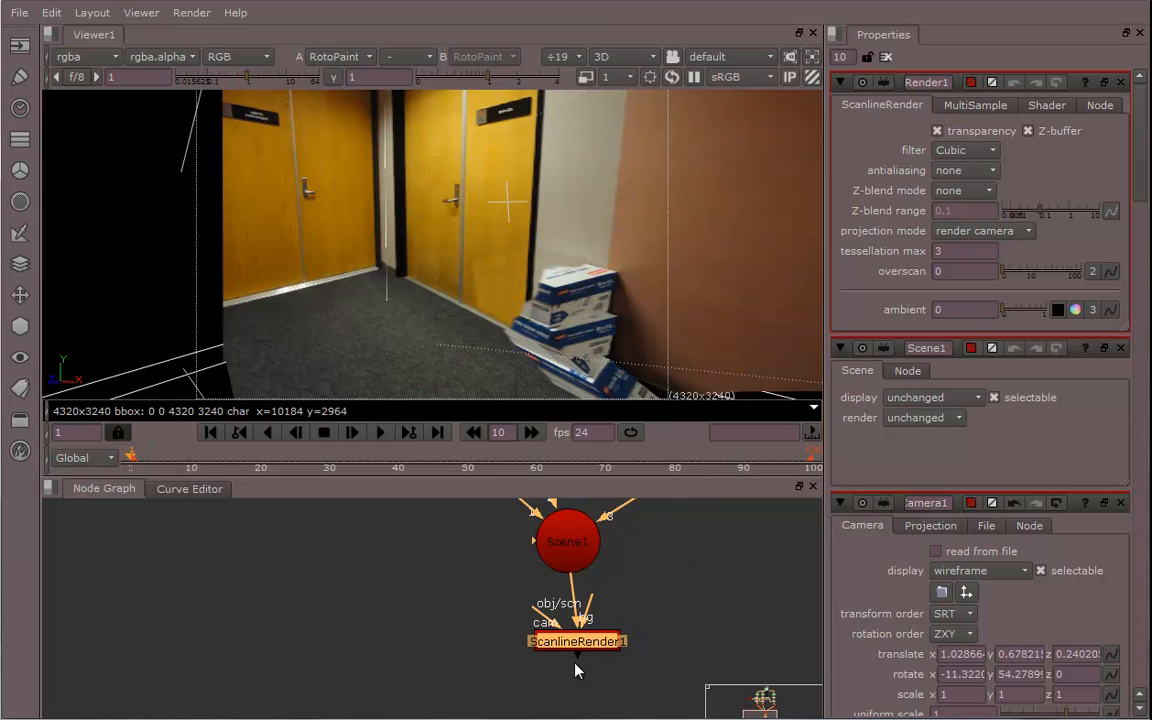
middle_drag(635, 630, 490, 673)
scroll(600, 650, down, 5)
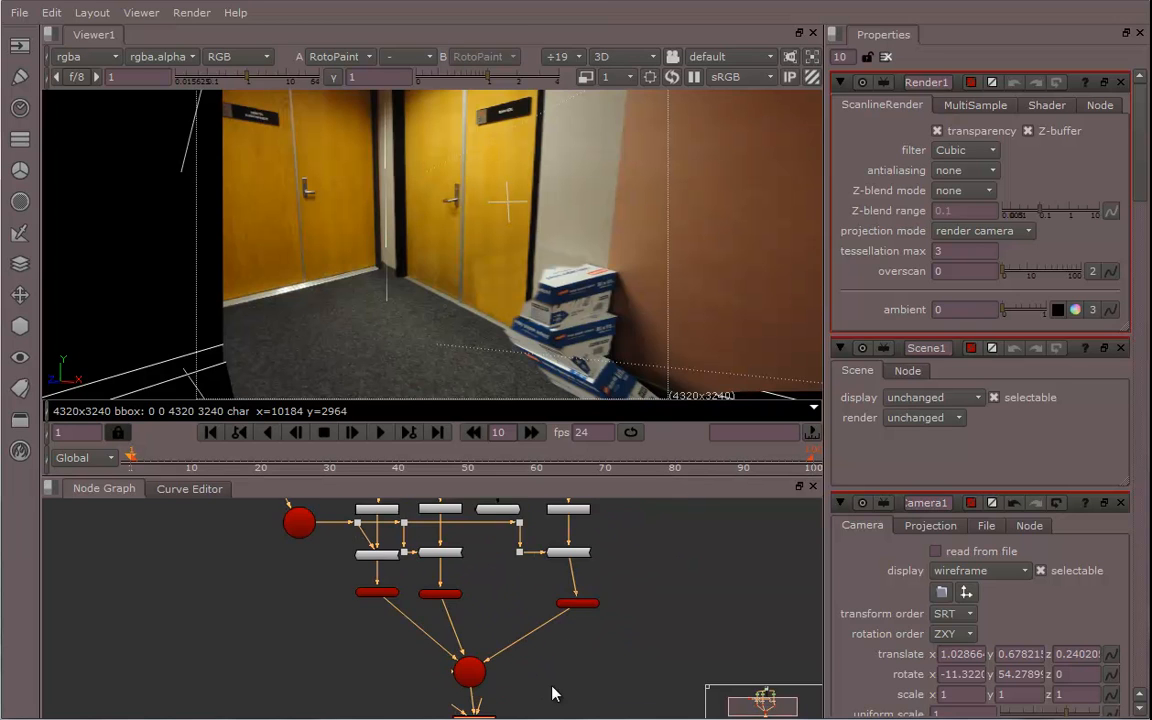
scroll(600, 650, up, 4)
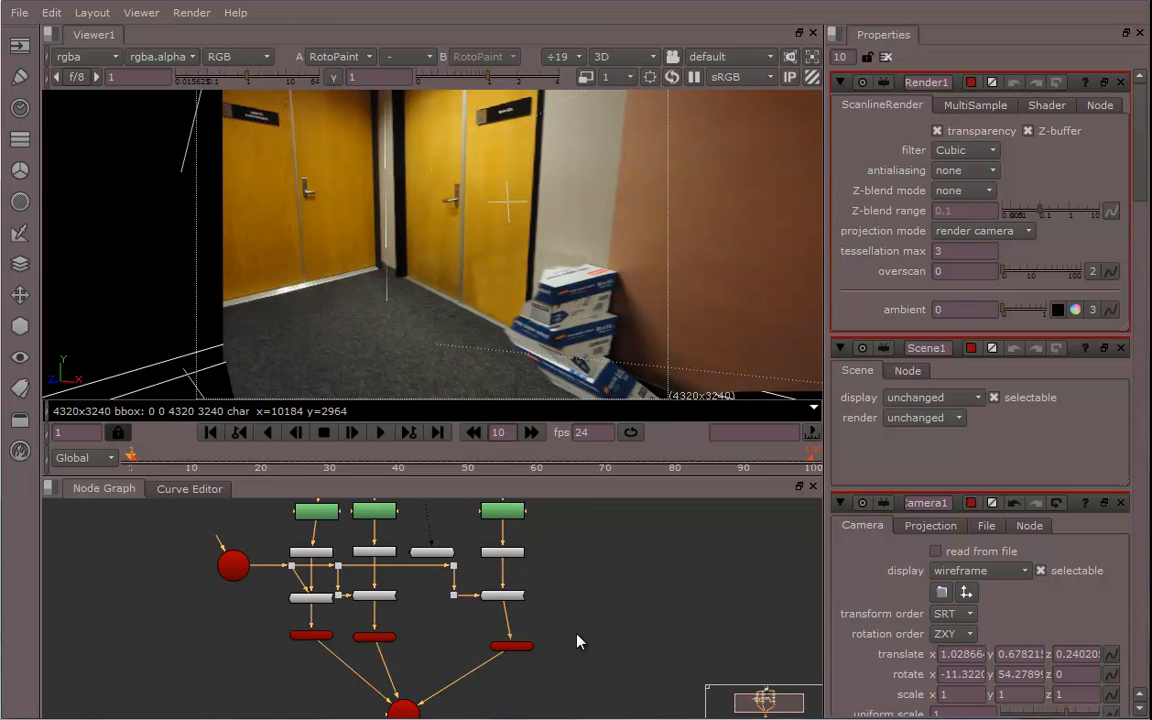
scroll(613, 627, up, 3)
scroll(640, 630, down, 1)
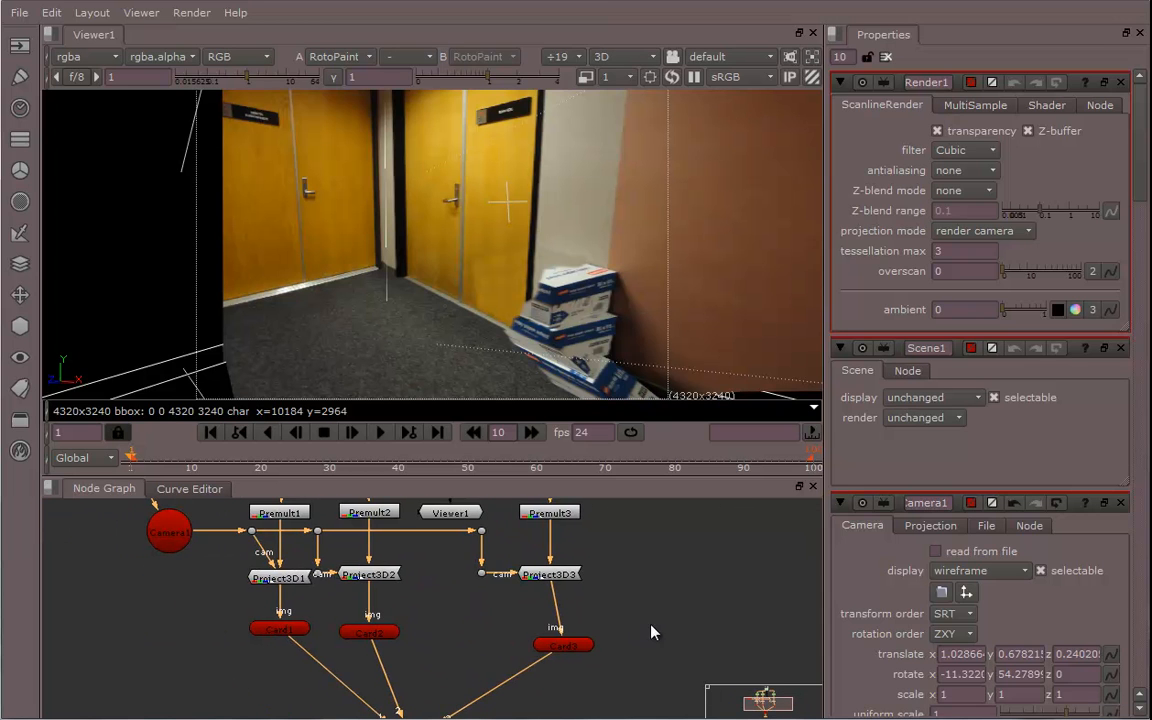
click(449, 515)
middle_drag(487, 635, 551, 541)
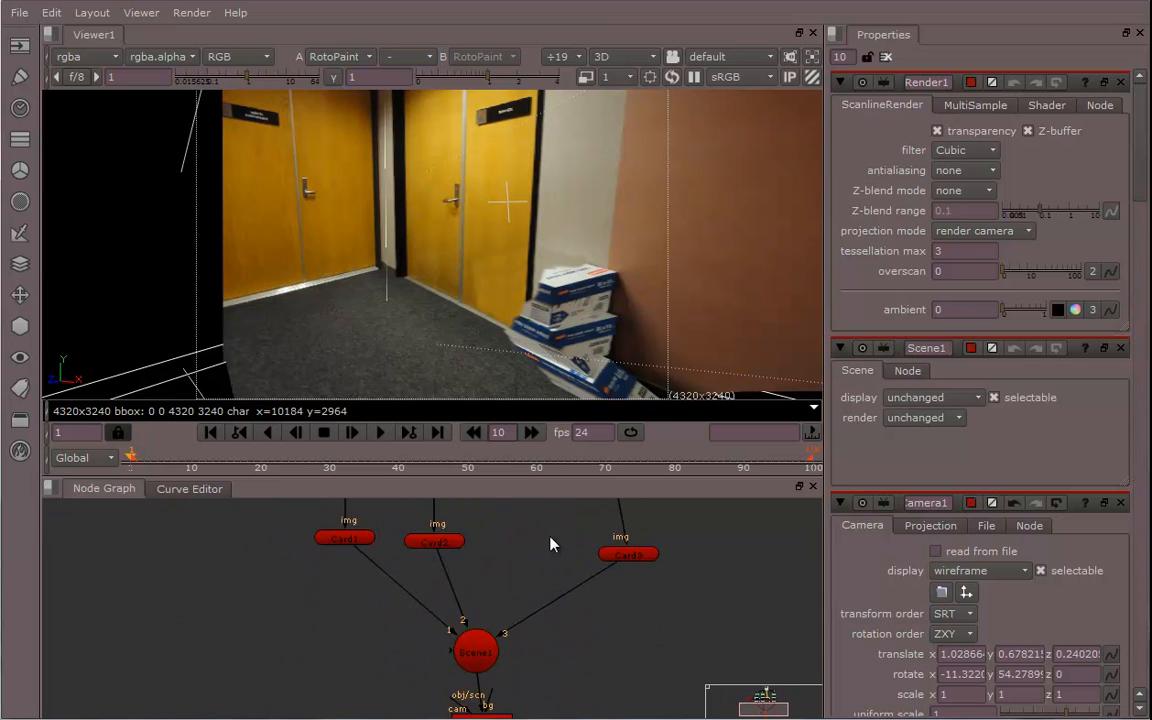
middle_drag(500, 665, 478, 591)
click(466, 647)
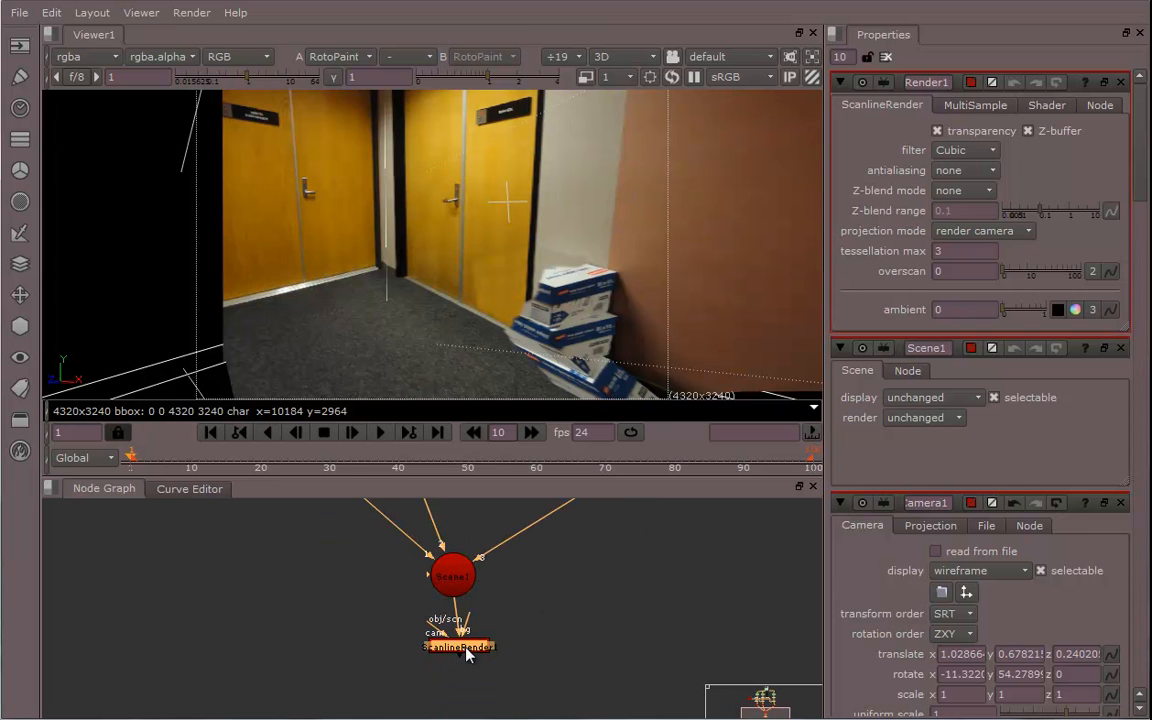
key(2)
mouse_move(548, 631)
middle_down()
mouse_move(540, 674)
mouse_move(558, 632)
mouse_move(555, 674)
mouse_move(571, 704)
mouse_move(539, 716)
mouse_move(506, 615)
middle_up()
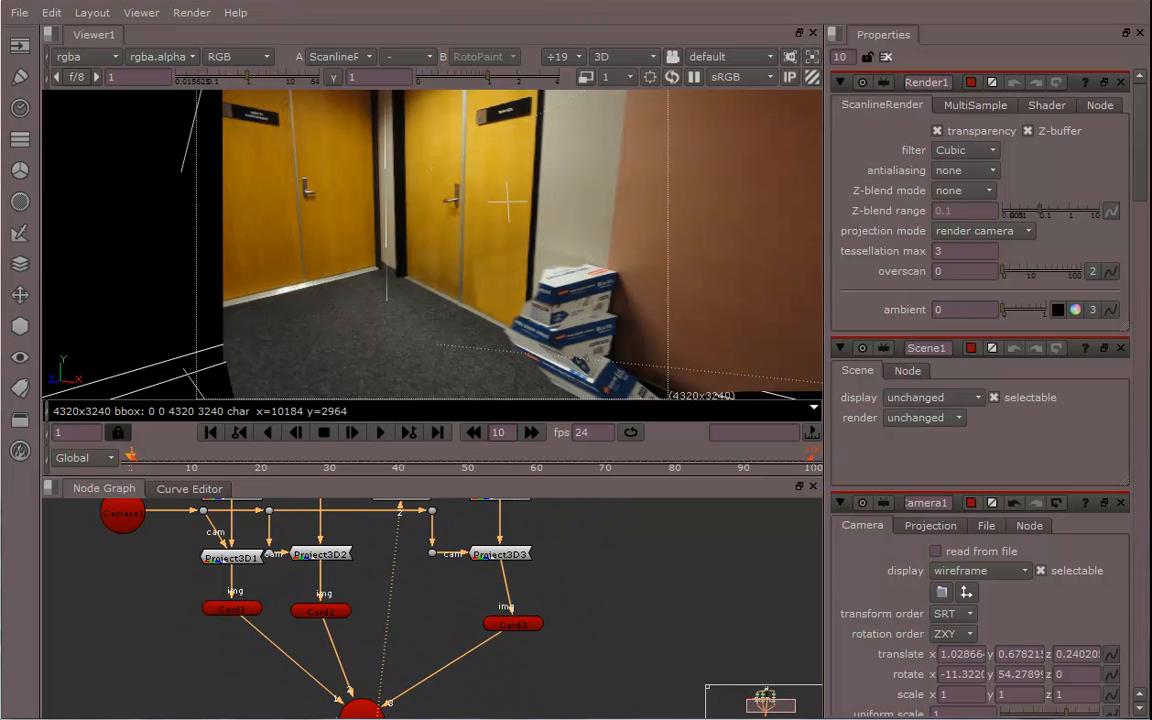
middle_drag(617, 583, 639, 665)
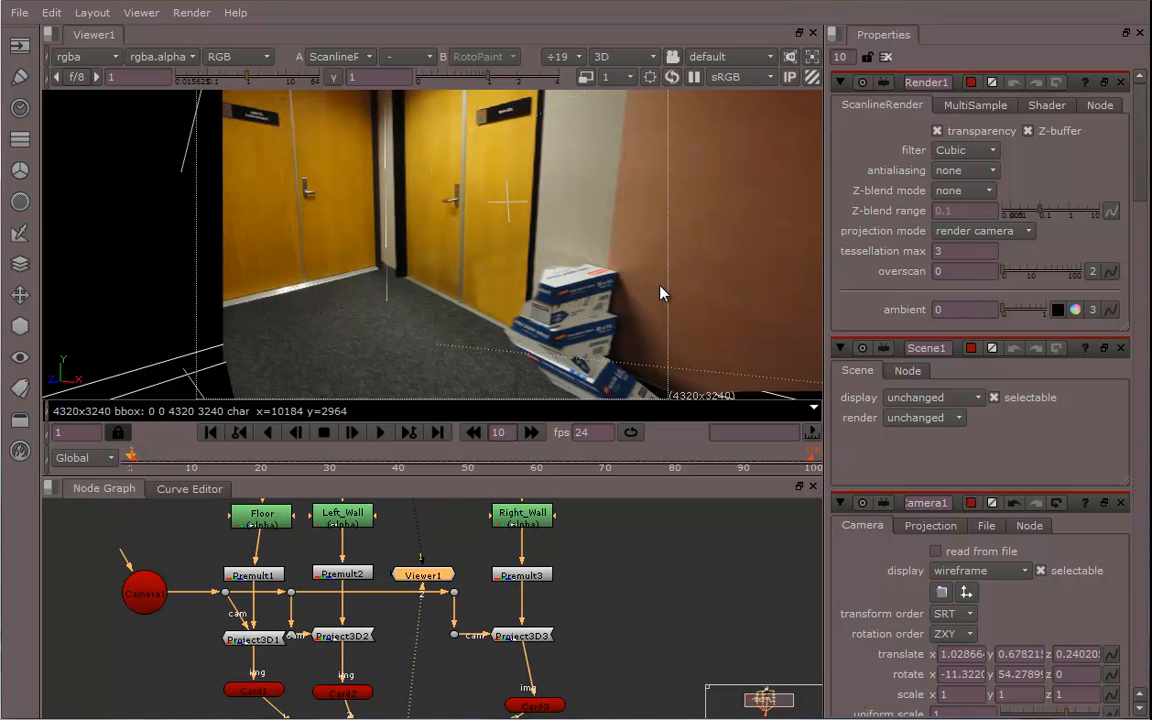
Resize the viewer and pan the node graph to review the rendered result and the node tree
drag(627, 475, 627, 590)
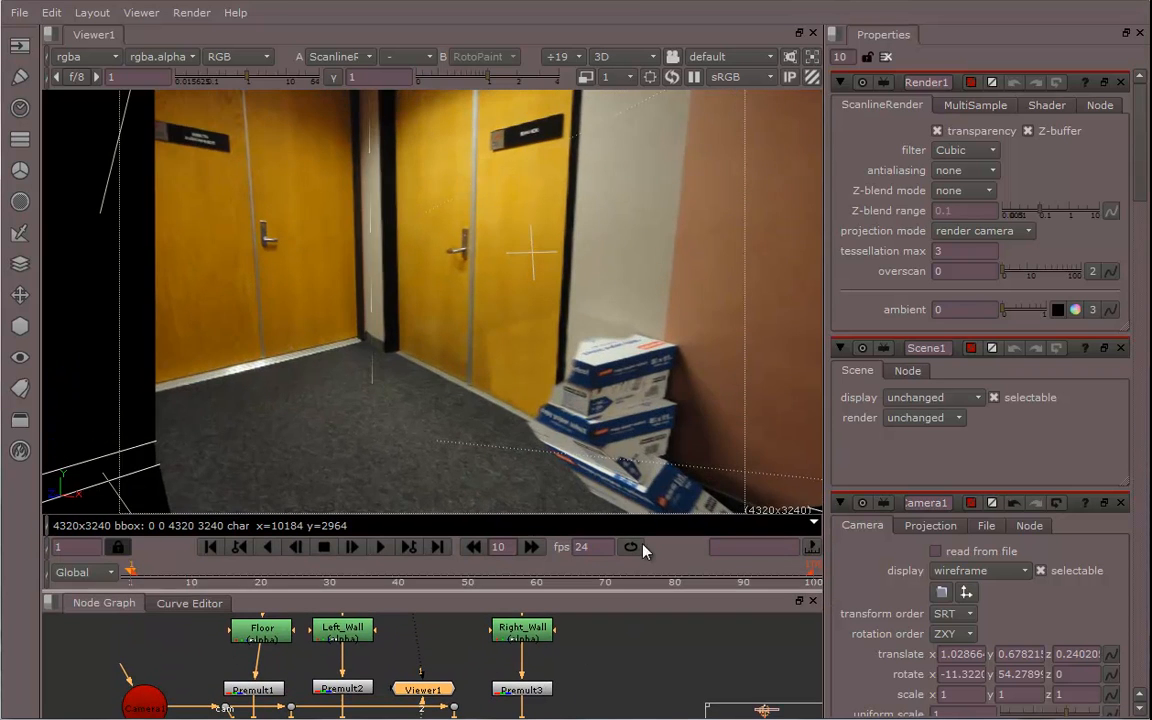
scroll(632, 390, up, 3)
ctrl+drag(632, 391, 635, 386)
scroll(589, 634, down, 3)
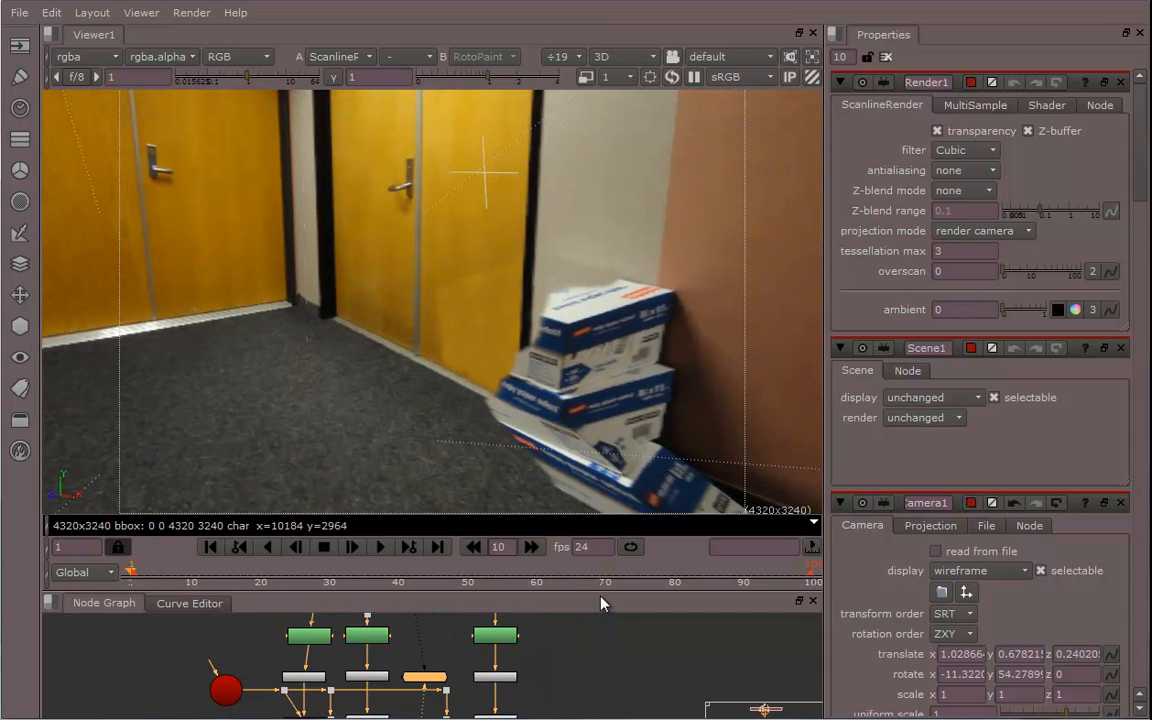
scroll(569, 655, up, 5)
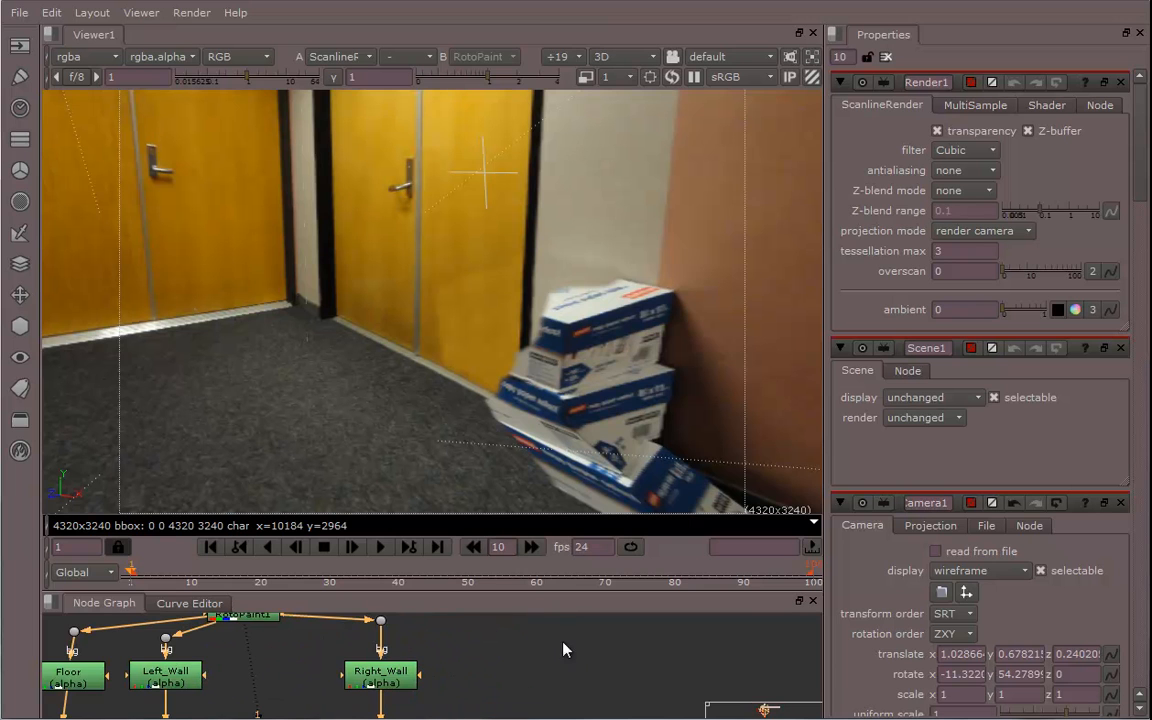
drag(568, 592, 568, 352)
scroll(588, 513, up, 3)
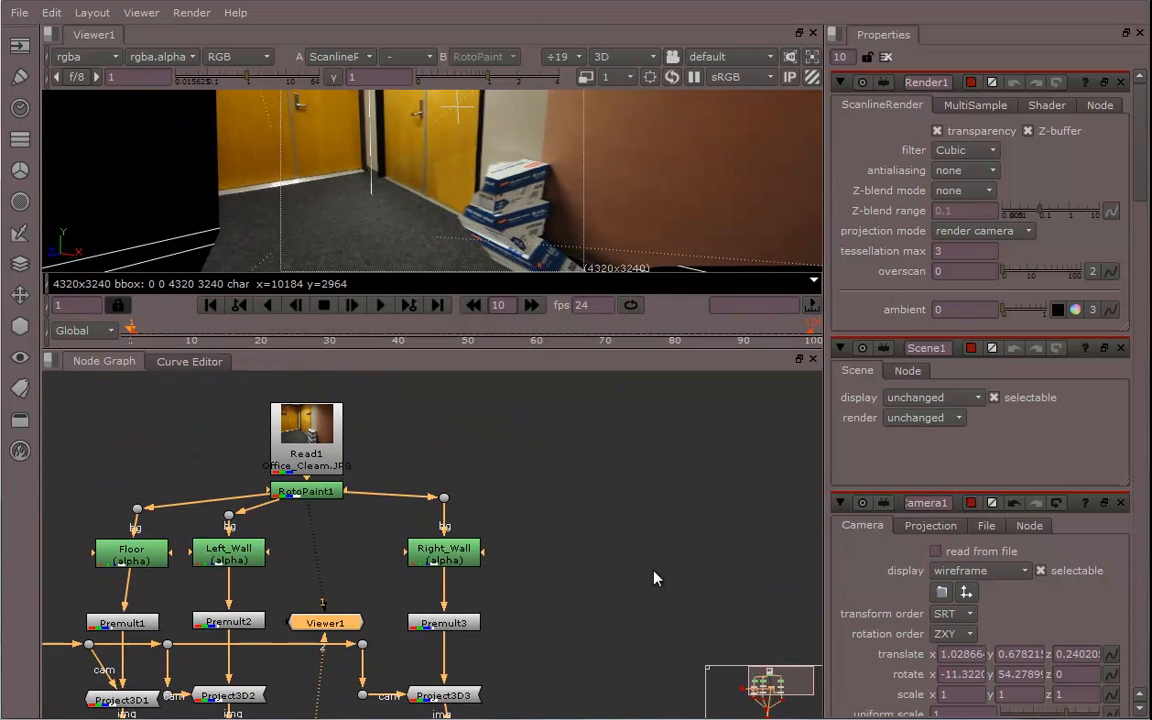
middle_drag(590, 538, 773, 597)
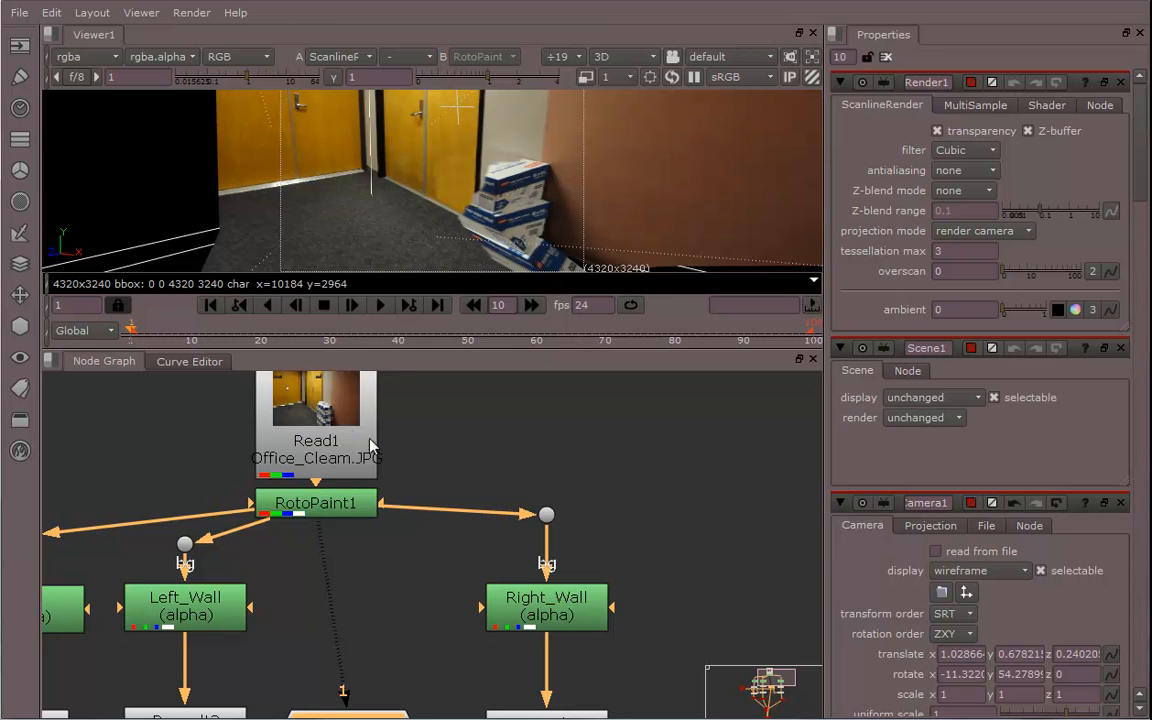
middle_drag(706, 516, 752, 523)
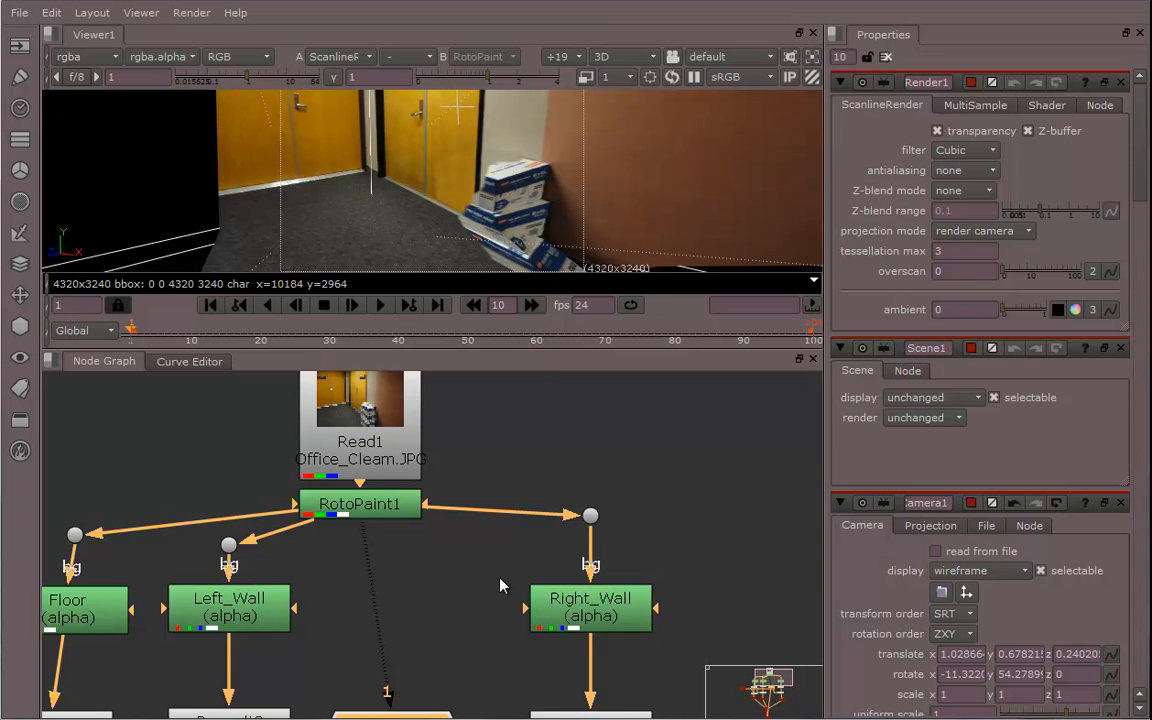
mouse_move(378, 641)
middle_down()
mouse_move(305, 540)
mouse_move(329, 647)
mouse_move(329, 625)
mouse_move(390, 632)
middle_up()
mouse_move(347, 543)
mouse_down()
mouse_move(350, 573)
mouse_move(350, 551)
mouse_up()
middle_drag(626, 497, 546, 489)
scroll(570, 497, down, 3)
middle_drag(636, 538, 580, 520)
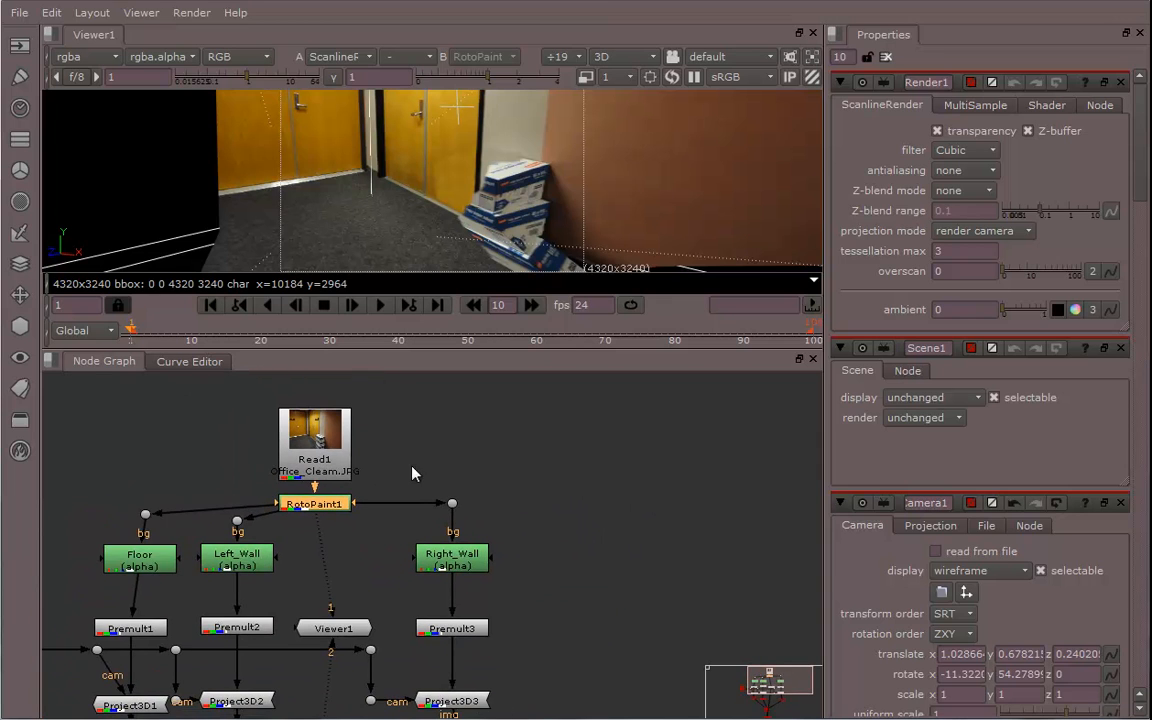
Create a new RotoPaint node
click(117, 437)
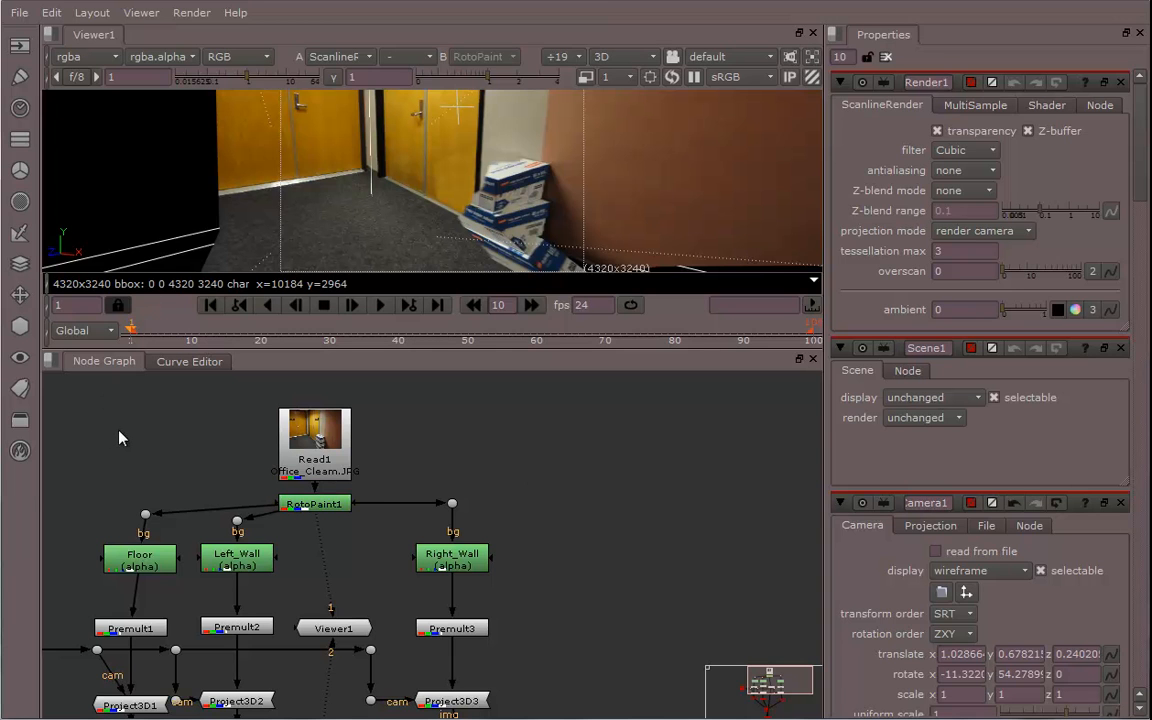
click(20, 75)
click(60, 105)
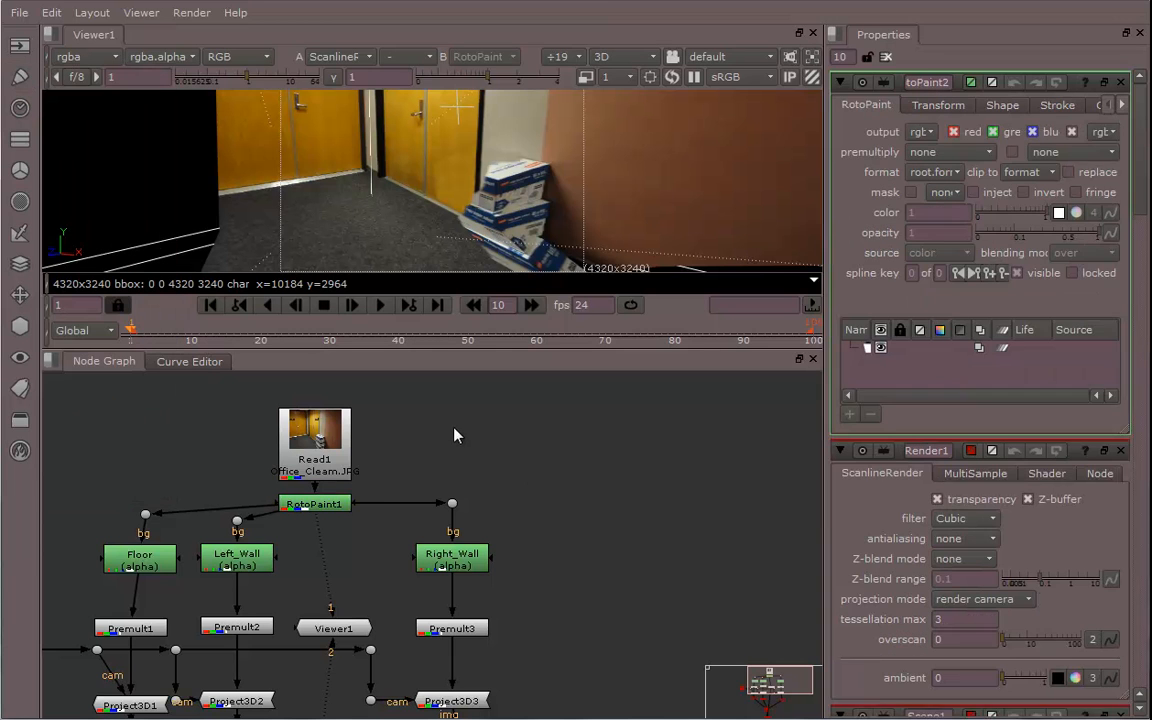
Place the new RotoPaint node right of the tree and limit its output to the alpha channel only
drag(115, 435, 612, 471)
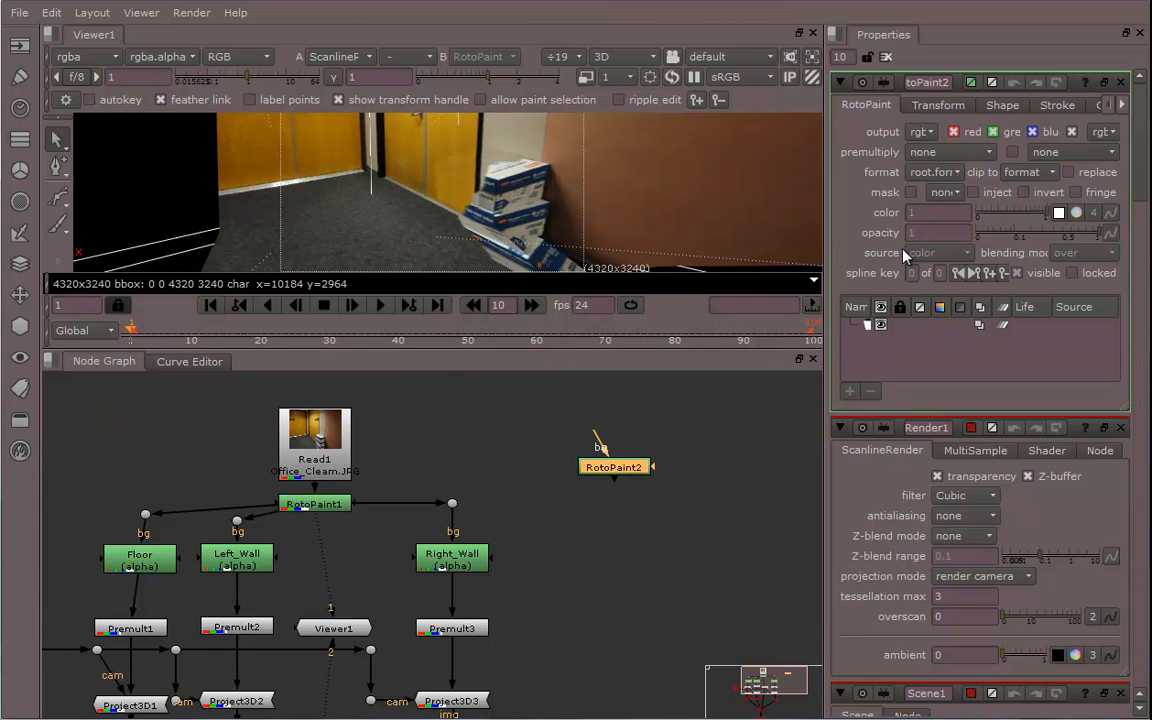
click(953, 131)
click(992, 131)
click(1032, 131)
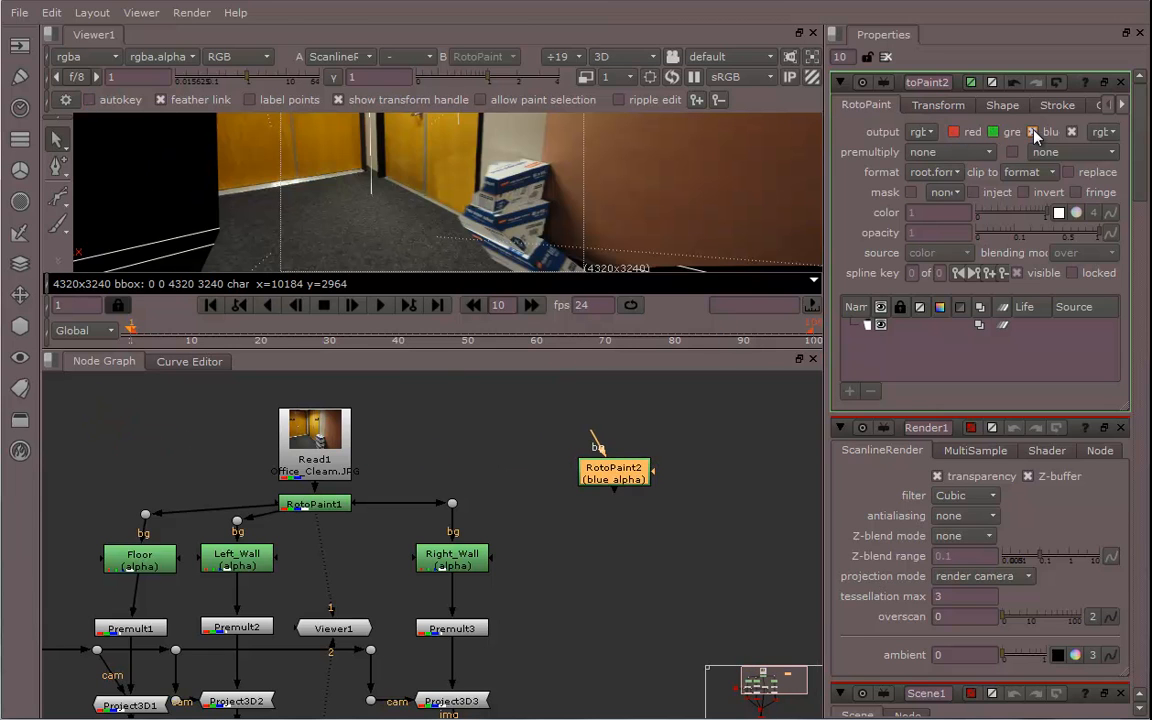
drag(617, 476, 615, 547)
middle_drag(738, 564, 549, 543)
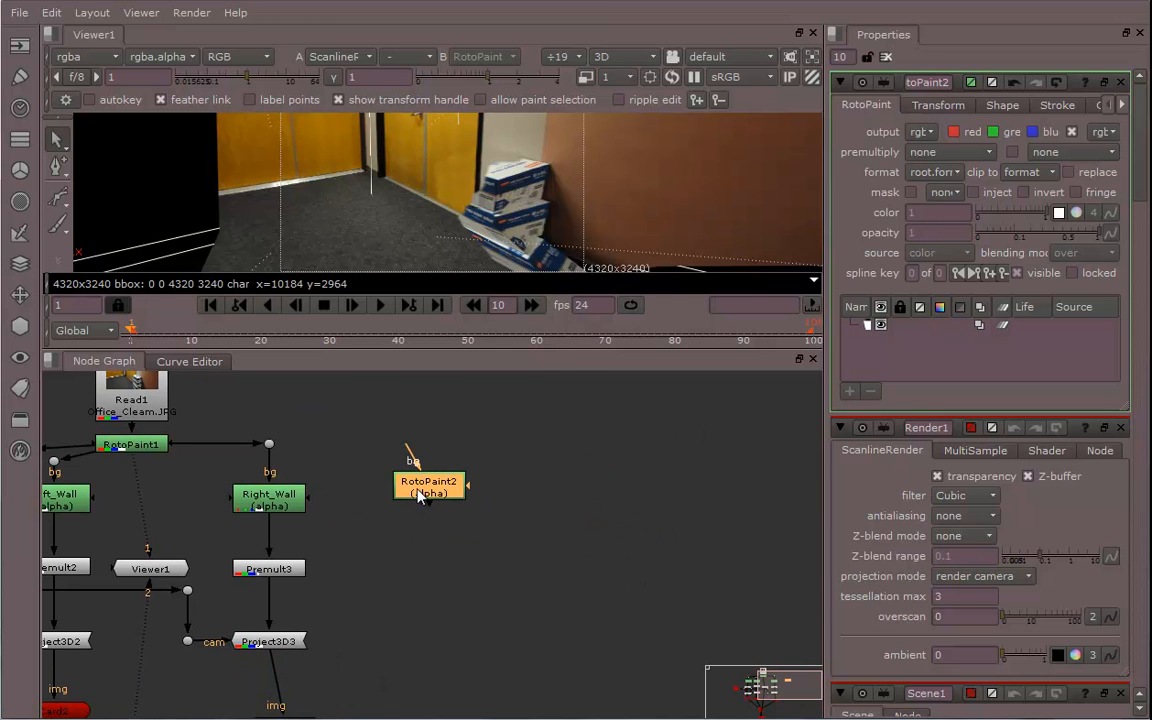
drag(420, 497, 408, 486)
click(560, 493)
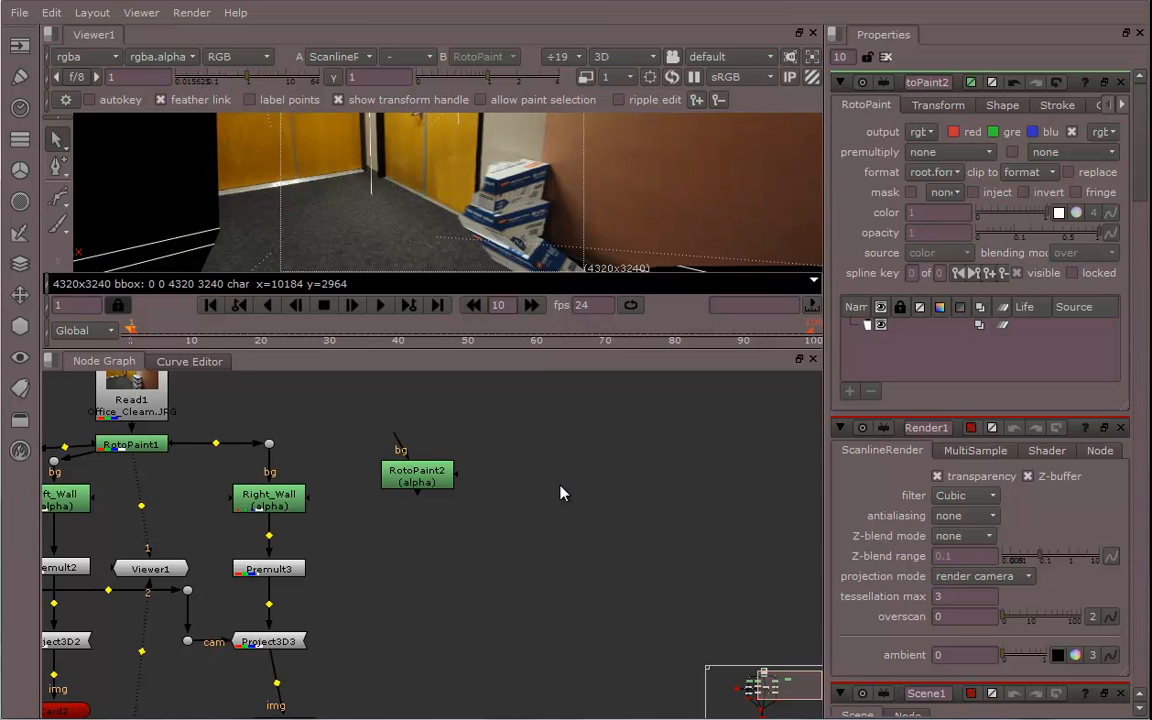
Create two more RotoPaint nodes and line all three up side by side
key(p)
click(634, 497)
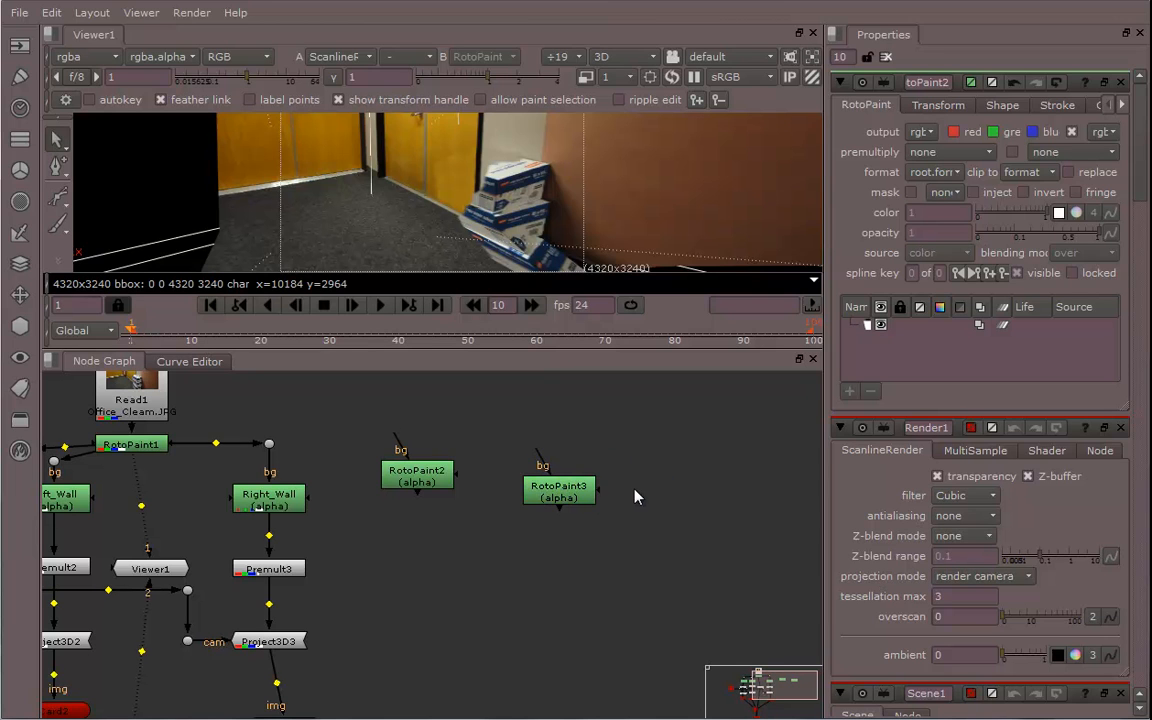
key(p)
drag(553, 497, 512, 477)
drag(428, 483, 404, 483)
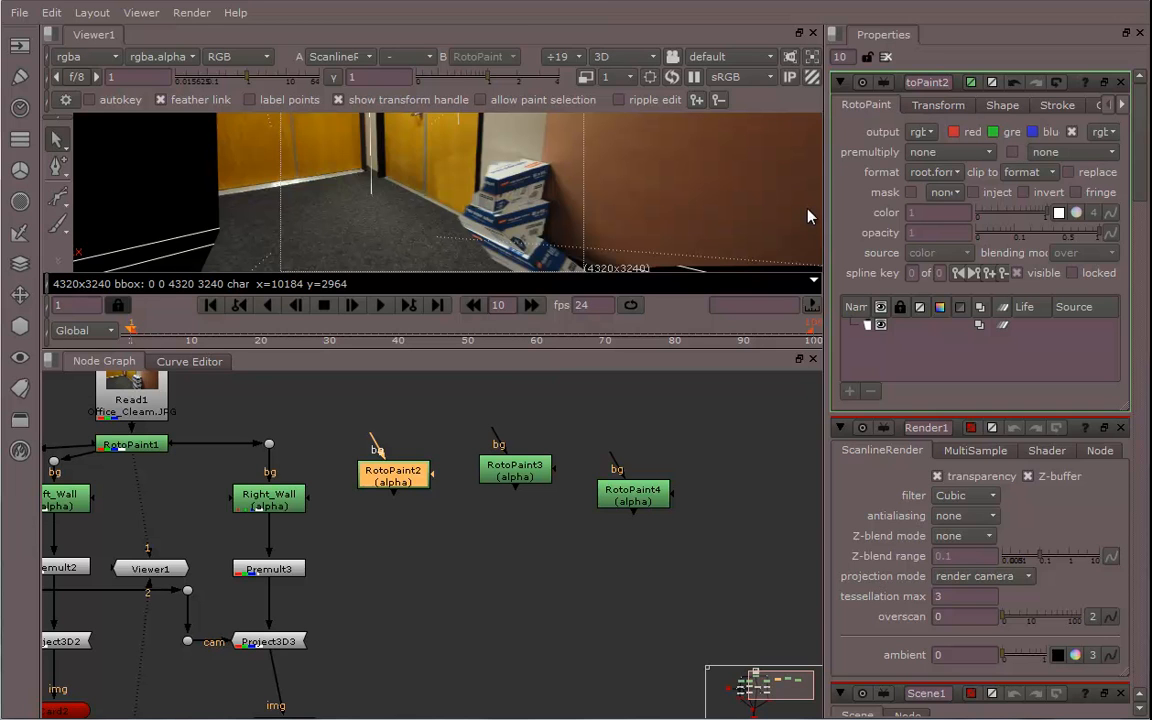
Rename the first new RotoPaint node to Top_Box
drag(826, 222, 605, 180)
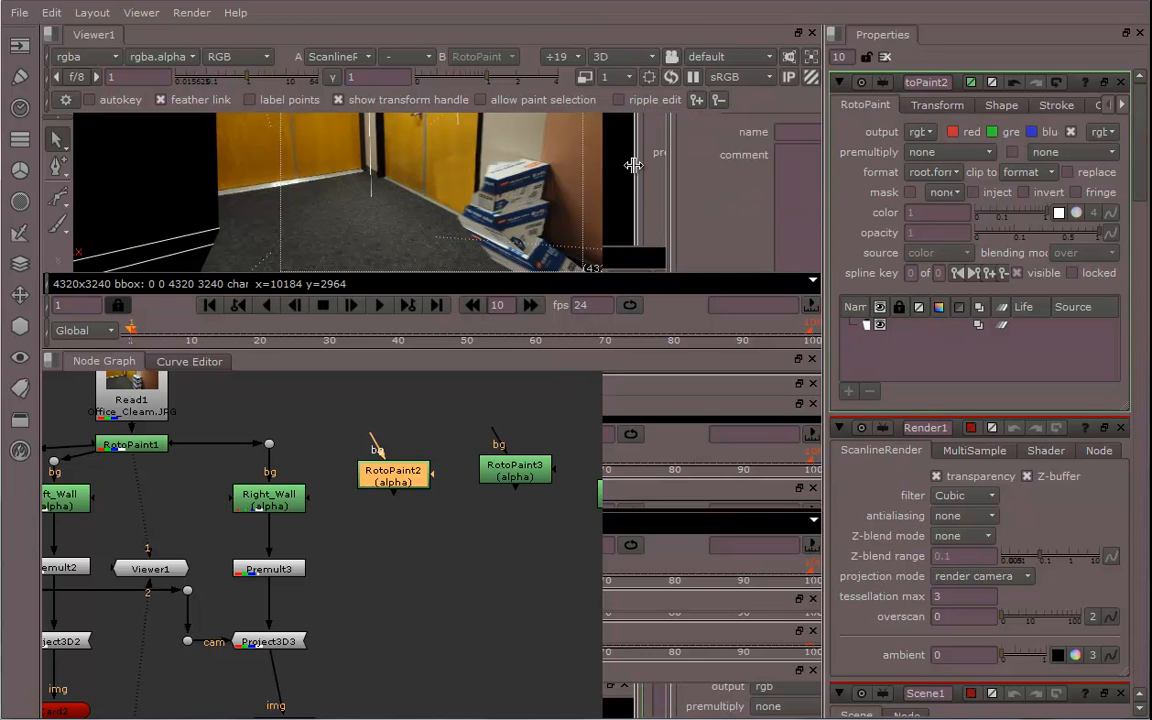
double_click(768, 79)
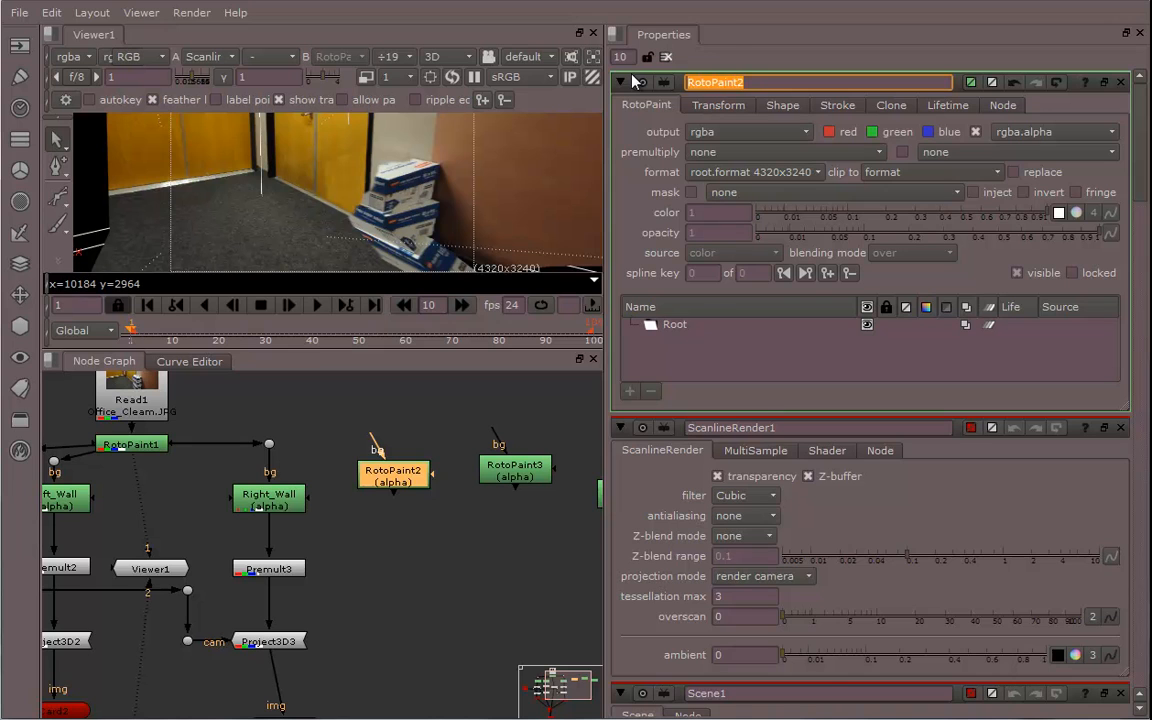
text(Top)
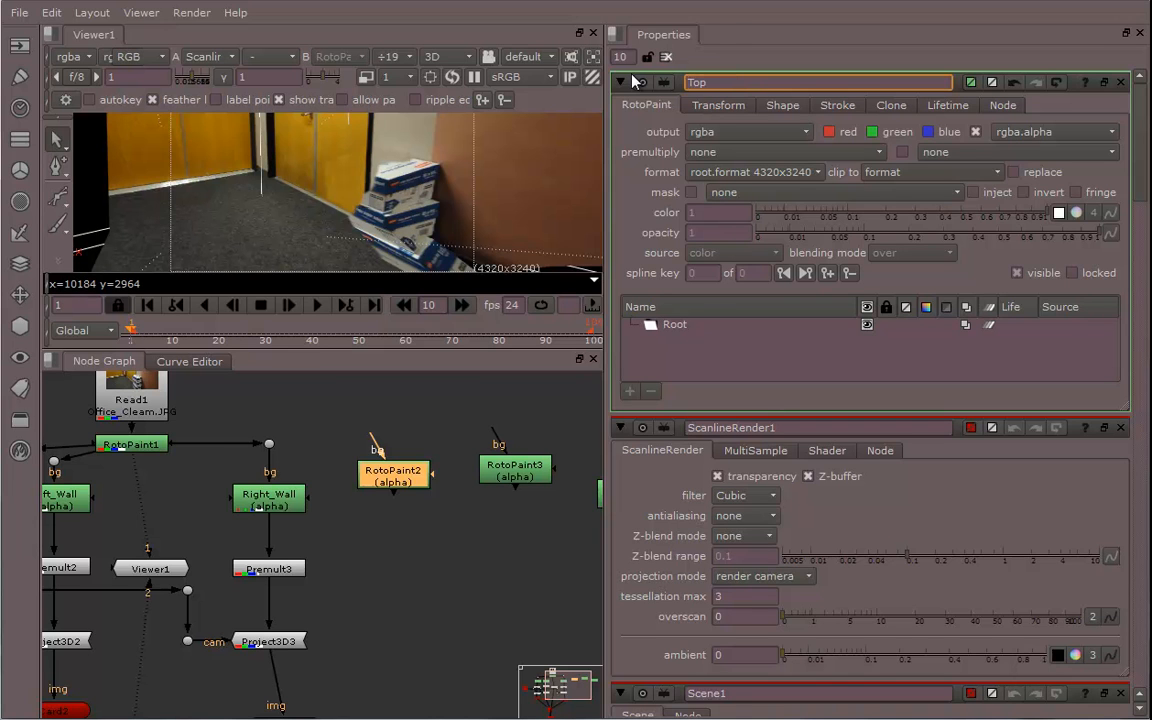
text(_Box)
key(Return)
Rename the second new RotoPaint node to Mid_Box
double_click(514, 467)
double_click(660, 82)
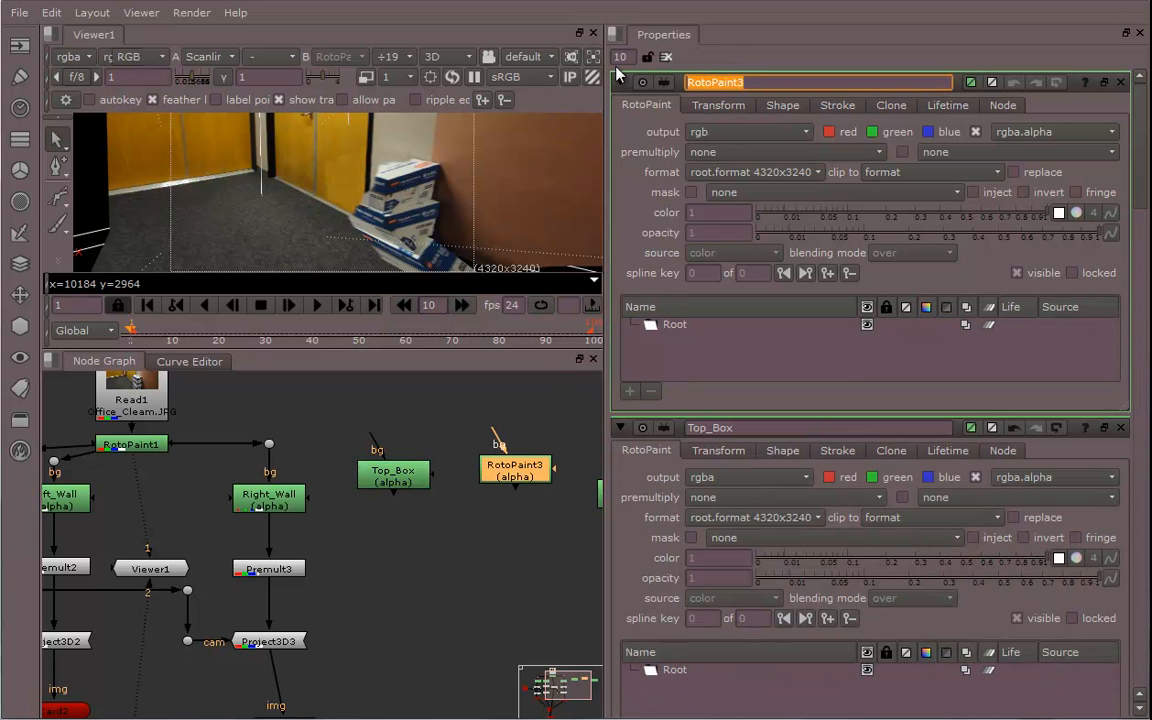
text(Mid_Box)
key(Return)
Rename the third new RotoPaint node to Bottom_box
middle_drag(547, 492, 472, 492)
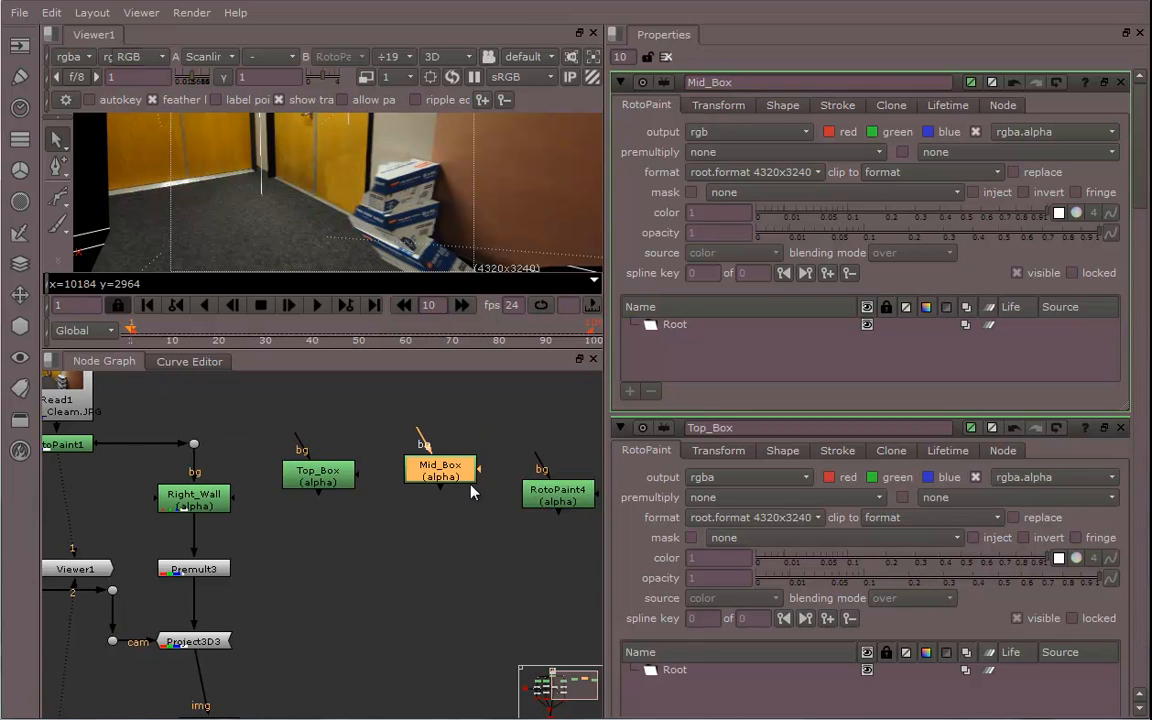
double_click(557, 494)
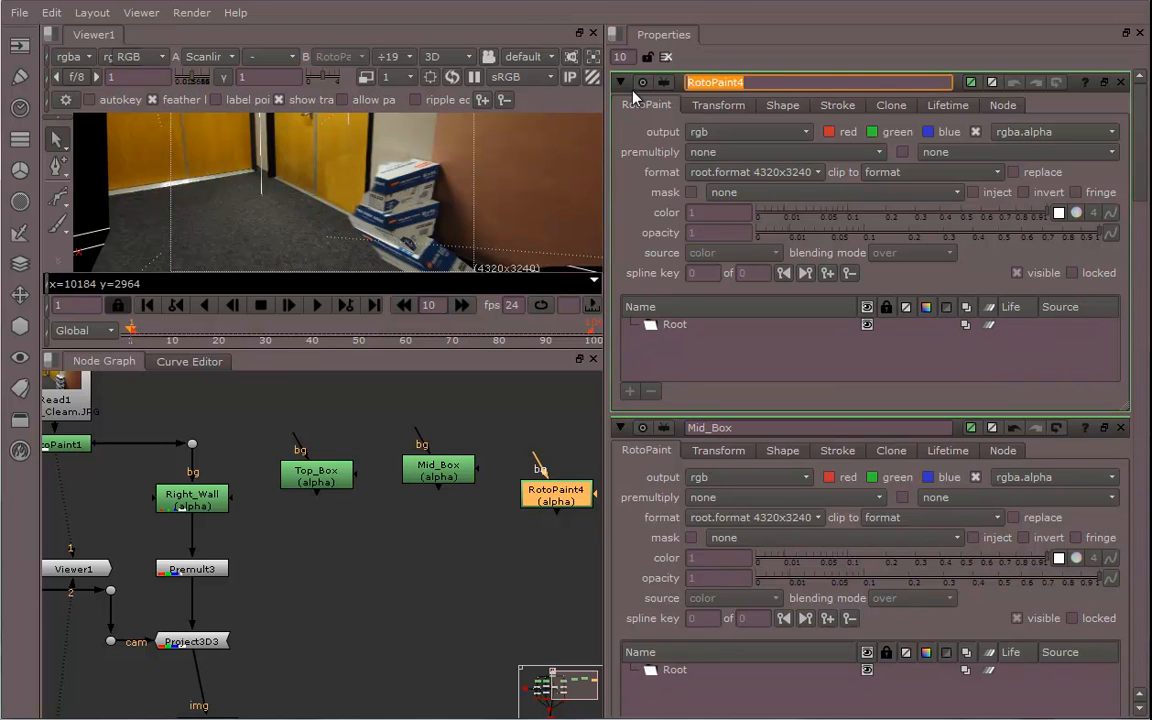
text(Bot)
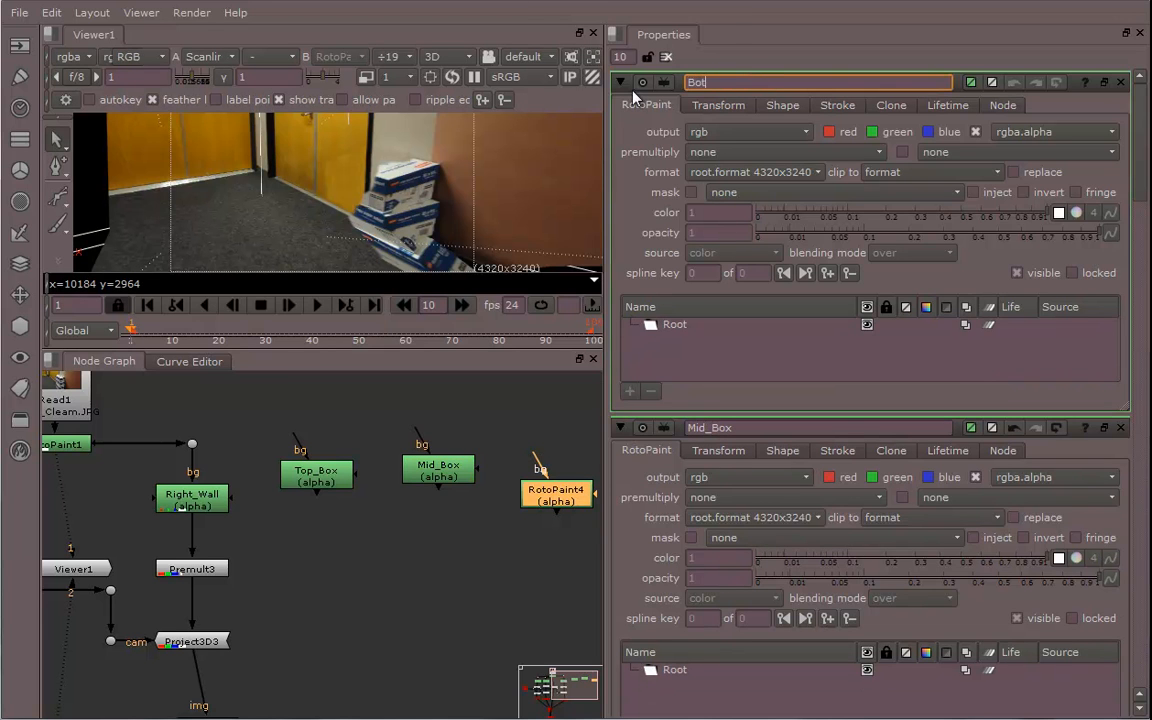
text(tom_box)
middle_drag(471, 514, 416, 516)
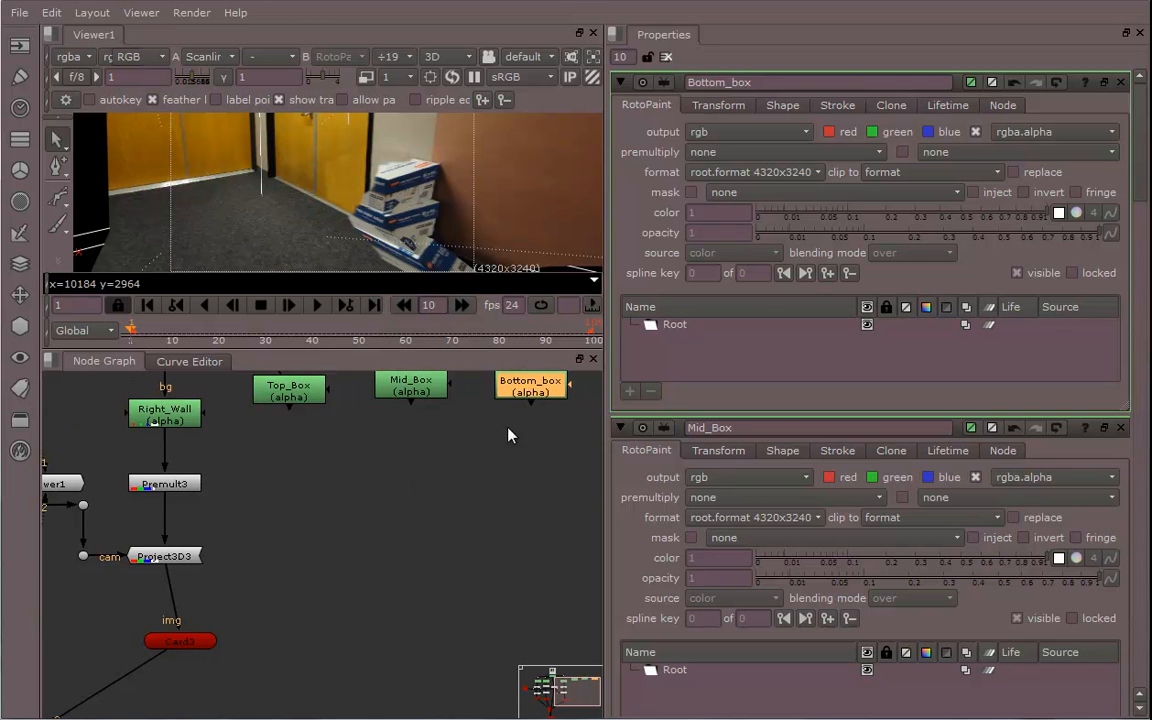
Add a Premult node below the Top_Box node
middle_drag(508, 440, 530, 563)
middle_drag(452, 553, 495, 591)
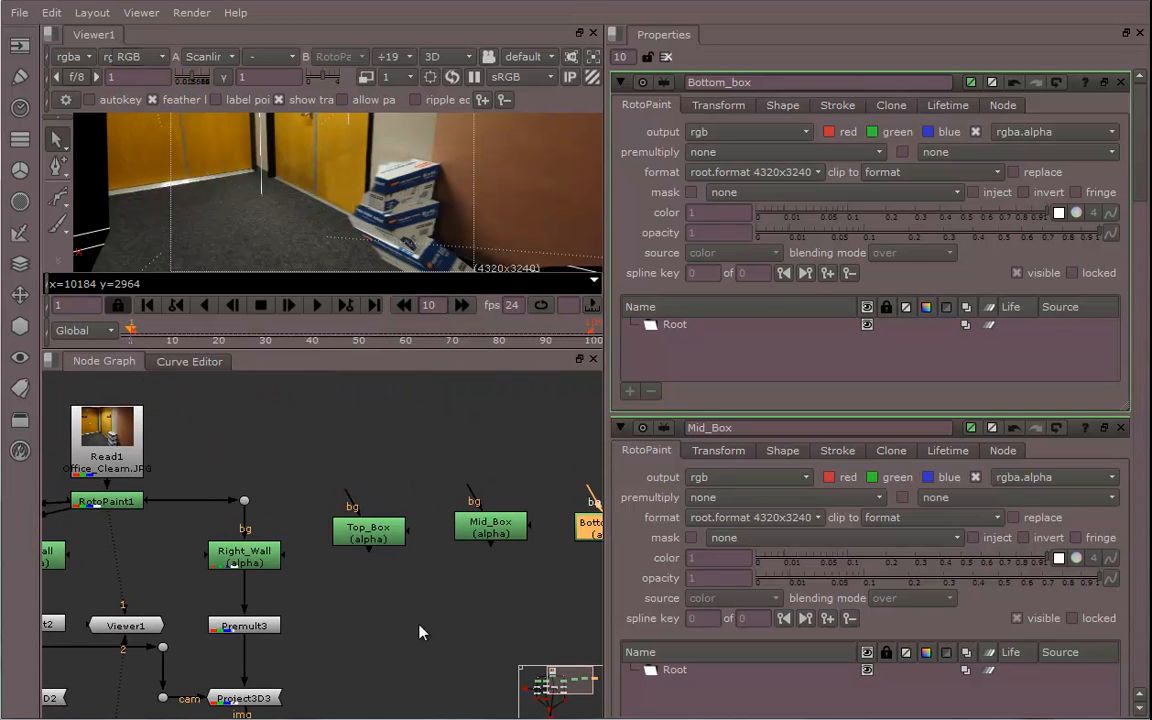
middle_drag(395, 625, 452, 563)
click(343, 462)
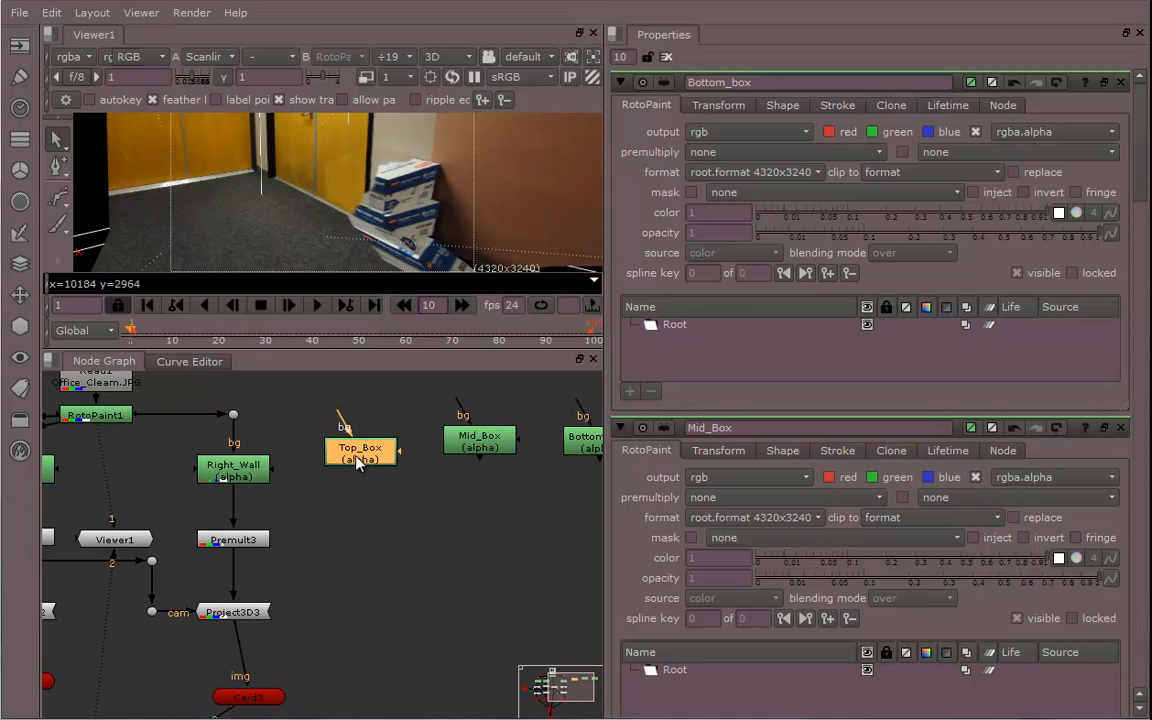
key(f)
middle_drag(454, 574, 391, 589)
scroll(391, 589, up, 5)
middle_drag(345, 497, 384, 626)
scroll(383, 612, up, 3)
middle_drag(368, 578, 440, 607)
scroll(444, 614, down, 4)
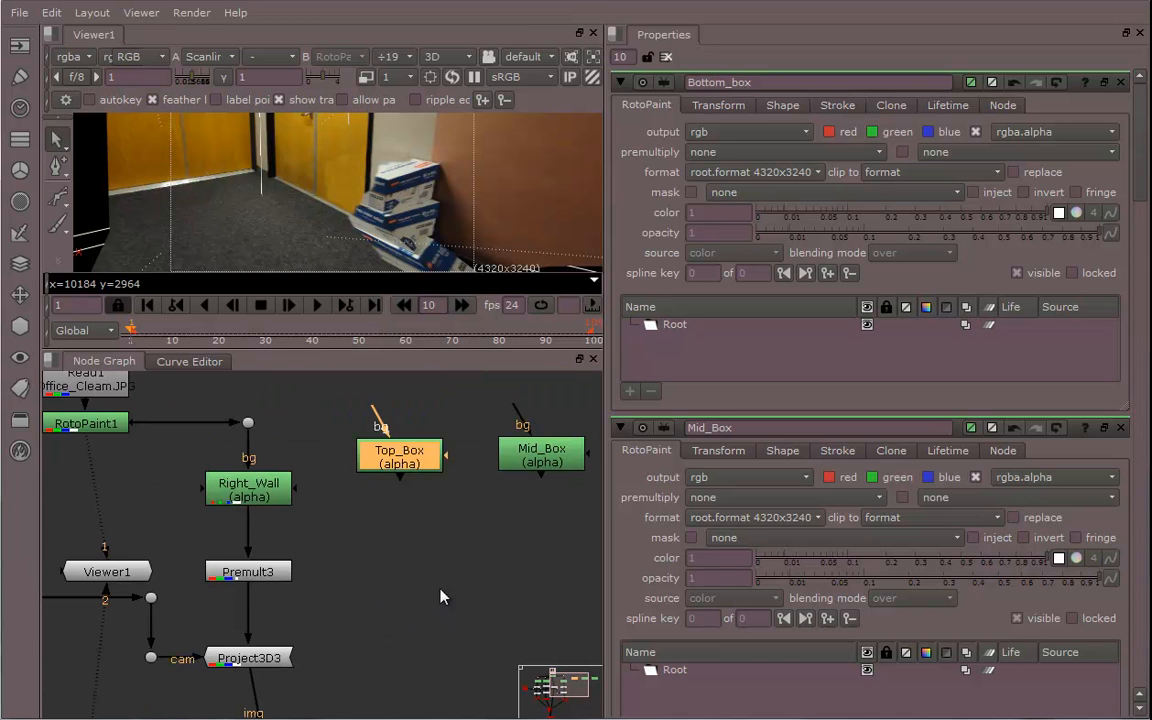
click(411, 586)
key(Tab)
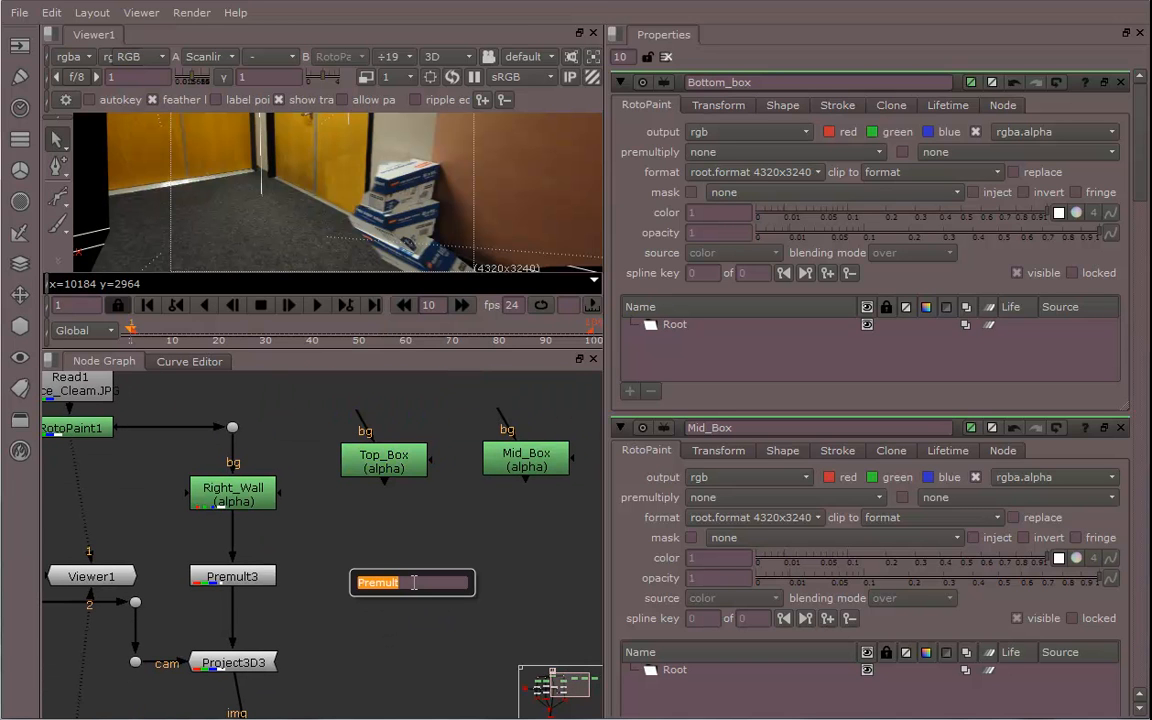
text(pre)
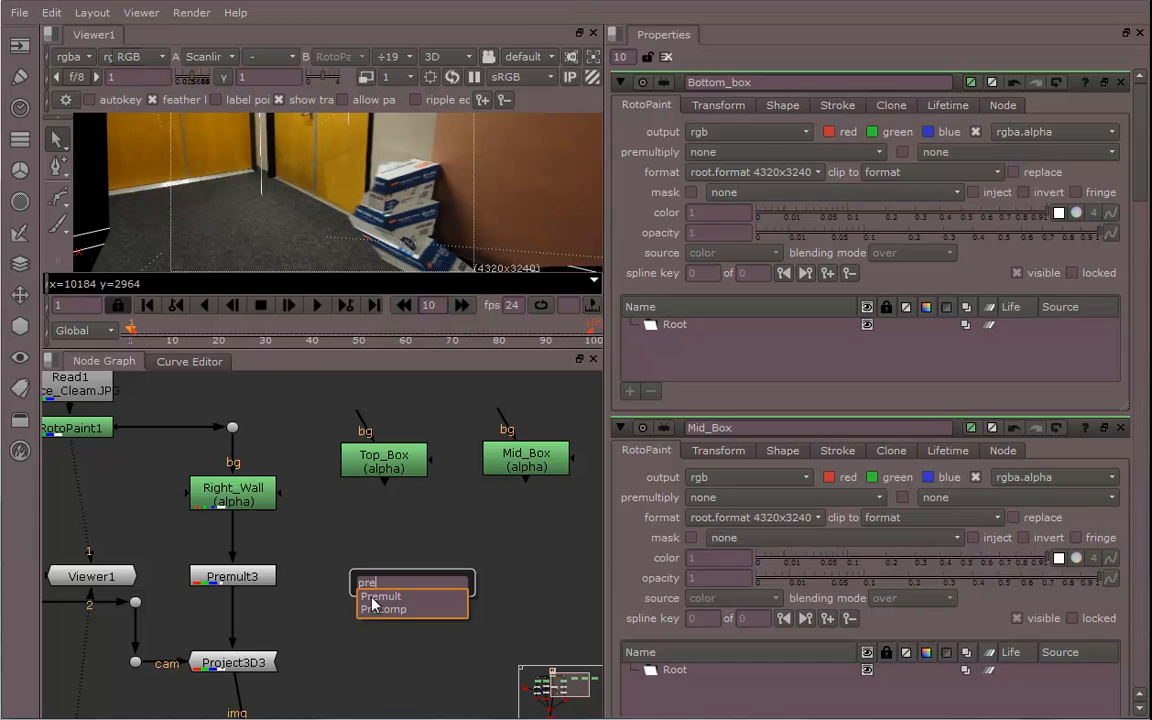
click(373, 598)
Paste two more Premult nodes next to it for Mid_Box and Bottom_box
drag(411, 578, 385, 545)
click(477, 552)
click(384, 547)
click(503, 575)
key(ctrl+v)
middle_drag(580, 579, 442, 563)
click(496, 562)
key(ctrl+v)
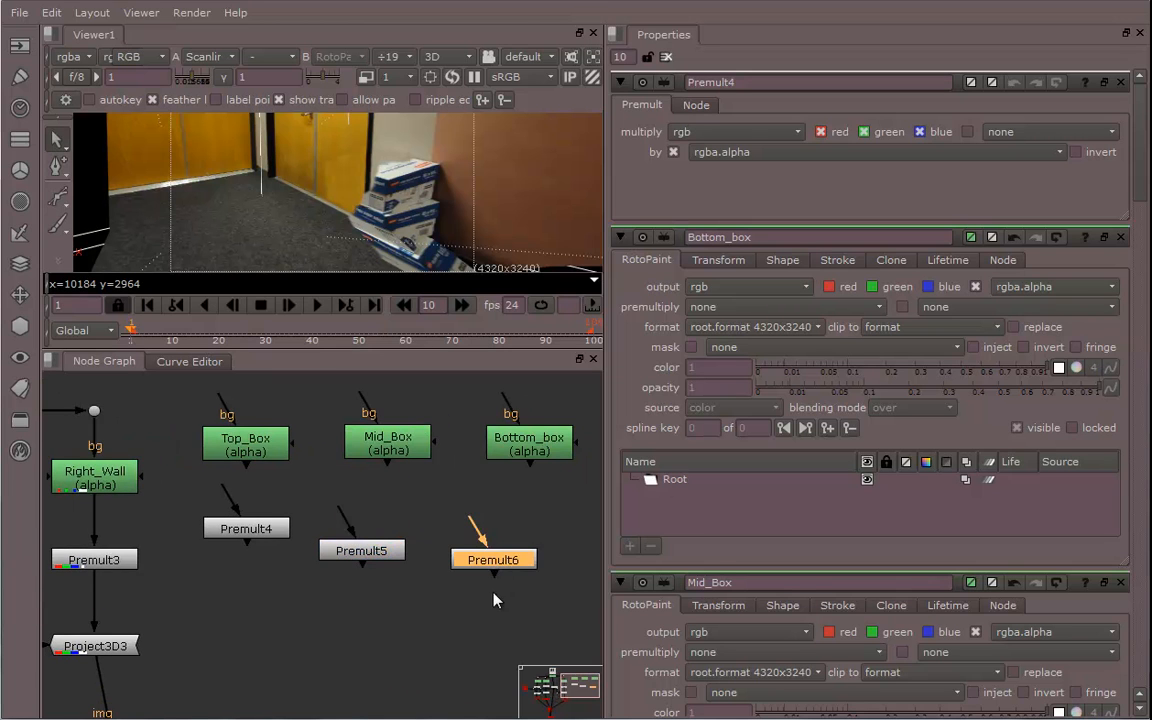
Connect each Premult node's input to the box RotoPaint node above it
middle_drag(493, 593, 463, 612)
drag(444, 541, 496, 466)
drag(460, 570, 497, 551)
drag(339, 573, 356, 462)
drag(360, 556, 350, 553)
drag(222, 544, 226, 470)
middle_drag(226, 590, 382, 570)
click(367, 597)
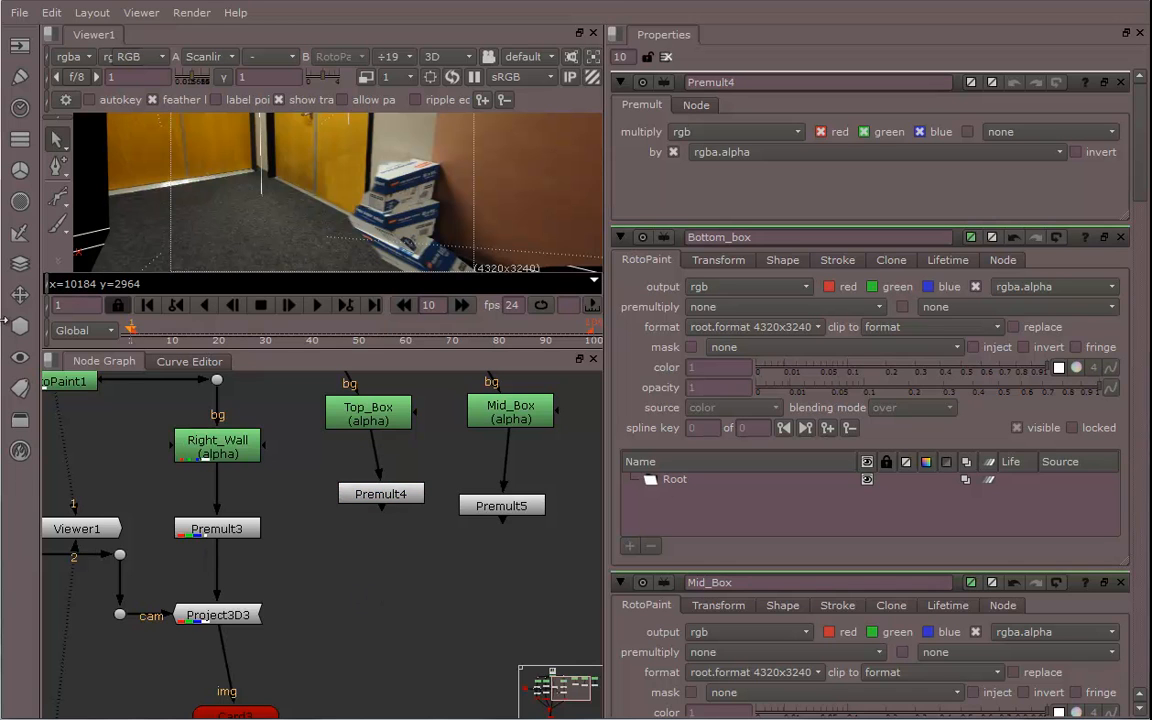
Add a Project3D node and paste two copies of it beside it
click(20, 326)
mouse_move(60, 402)
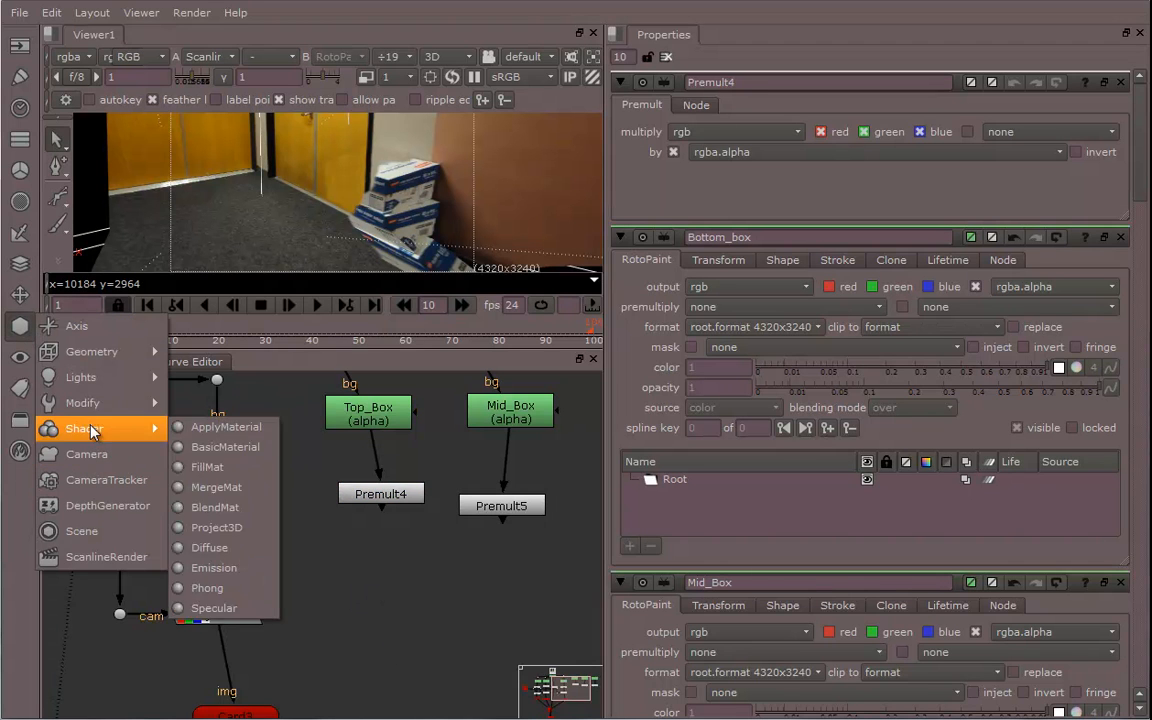
mouse_move(84, 430)
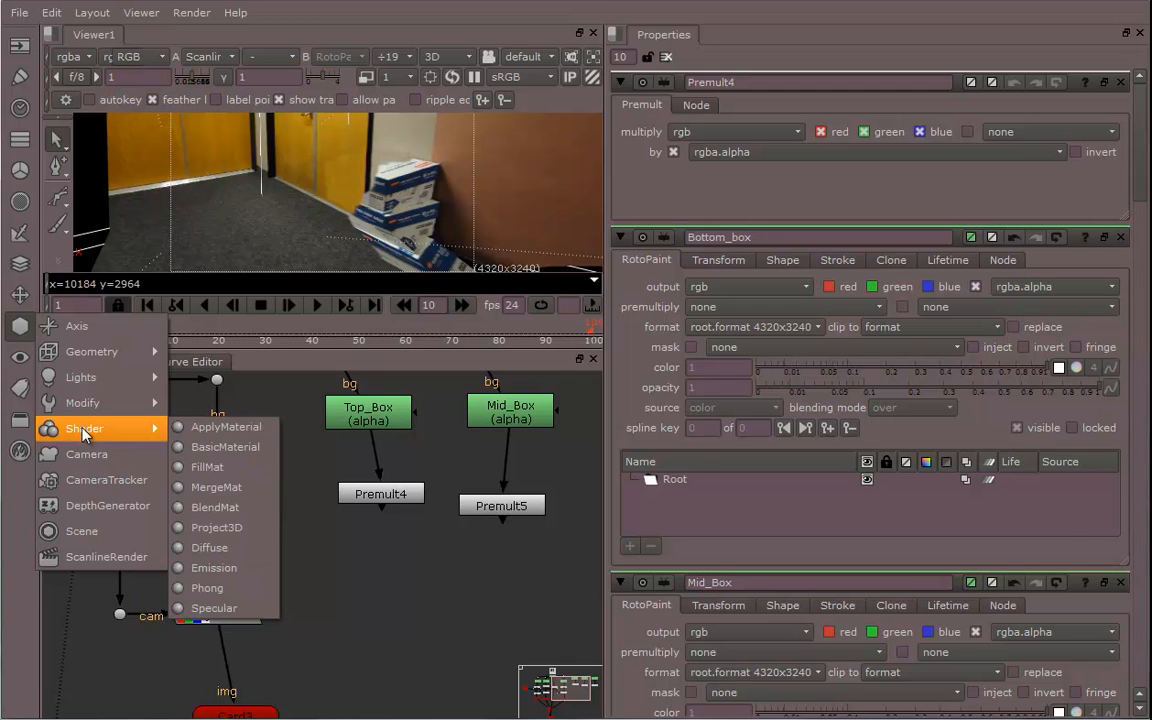
click(216, 527)
drag(362, 592, 372, 617)
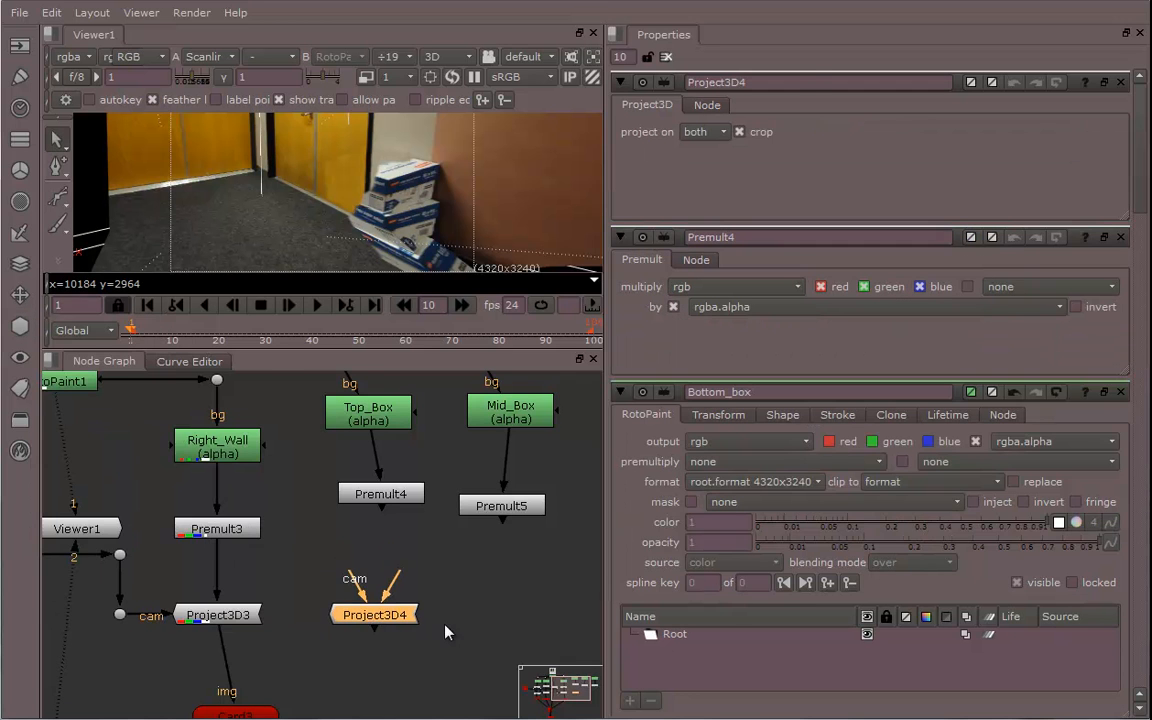
key(ctrl+c)
middle_drag(477, 640, 364, 608)
click(376, 614)
key(ctrl+v)
click(445, 603)
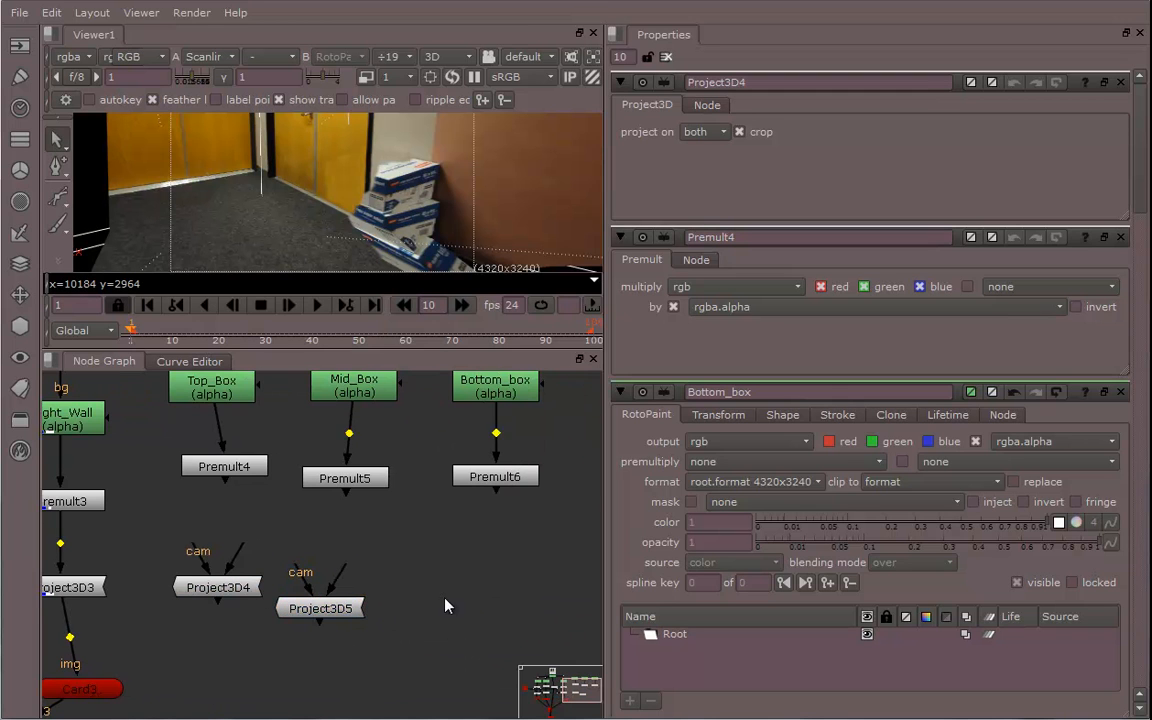
key(ctrl+v)
Connect the three Project3D nodes to the Premult nodes of Top_Box, Mid_Box and Bottom_box
drag(465, 558, 494, 482)
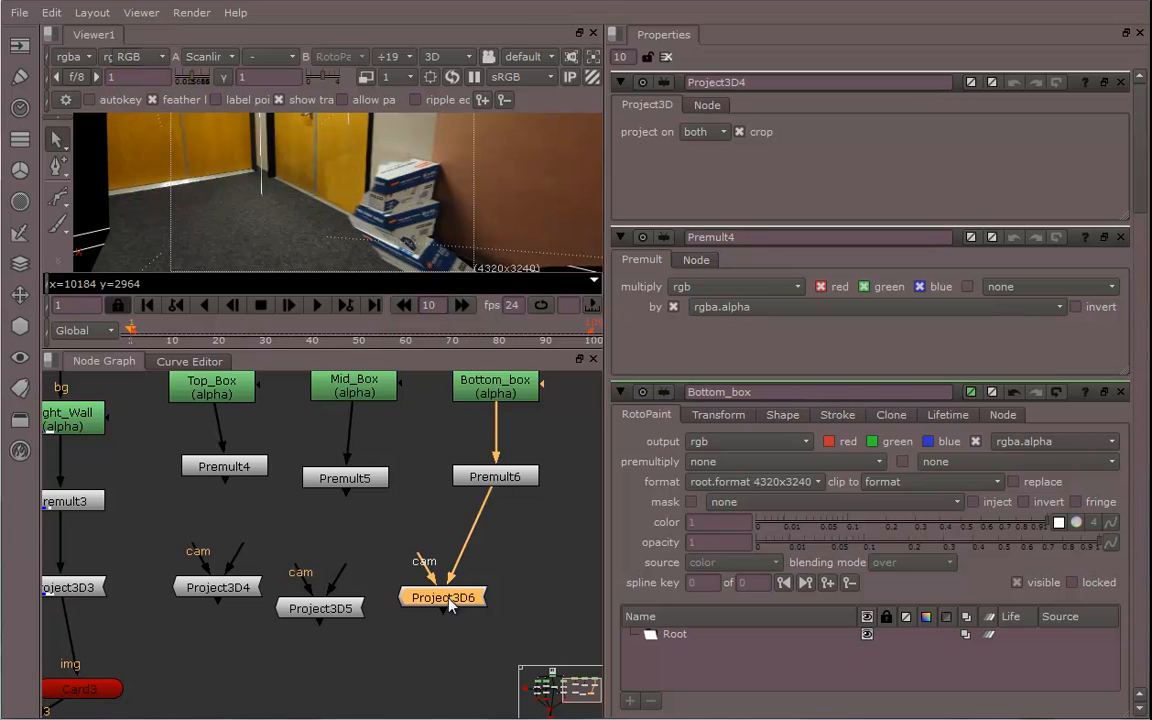
drag(457, 604, 510, 570)
drag(322, 610, 345, 480)
drag(351, 604, 347, 586)
drag(226, 597, 226, 586)
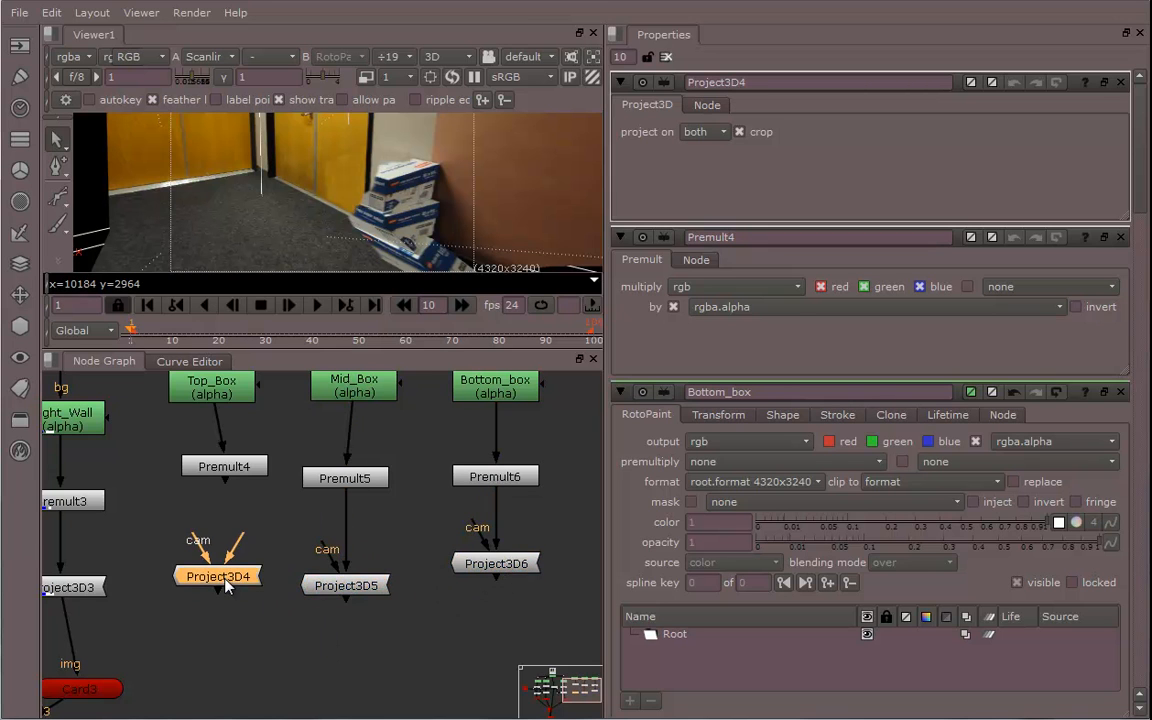
drag(237, 543, 229, 477)
Connect the Top_Box Project3D node's cam input to the camera pipe through a dot
middle_drag(226, 585, 303, 559)
scroll(309, 603, down, 1)
click(332, 602)
middle_drag(330, 636, 357, 650)
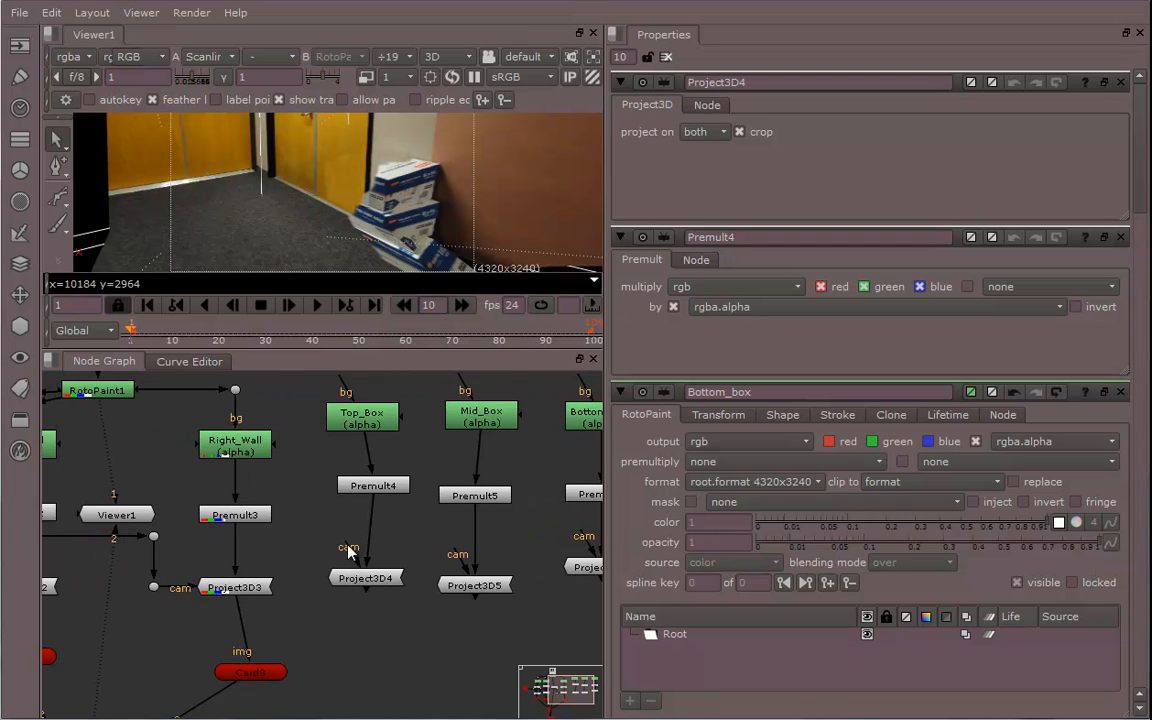
drag(348, 548, 153, 536)
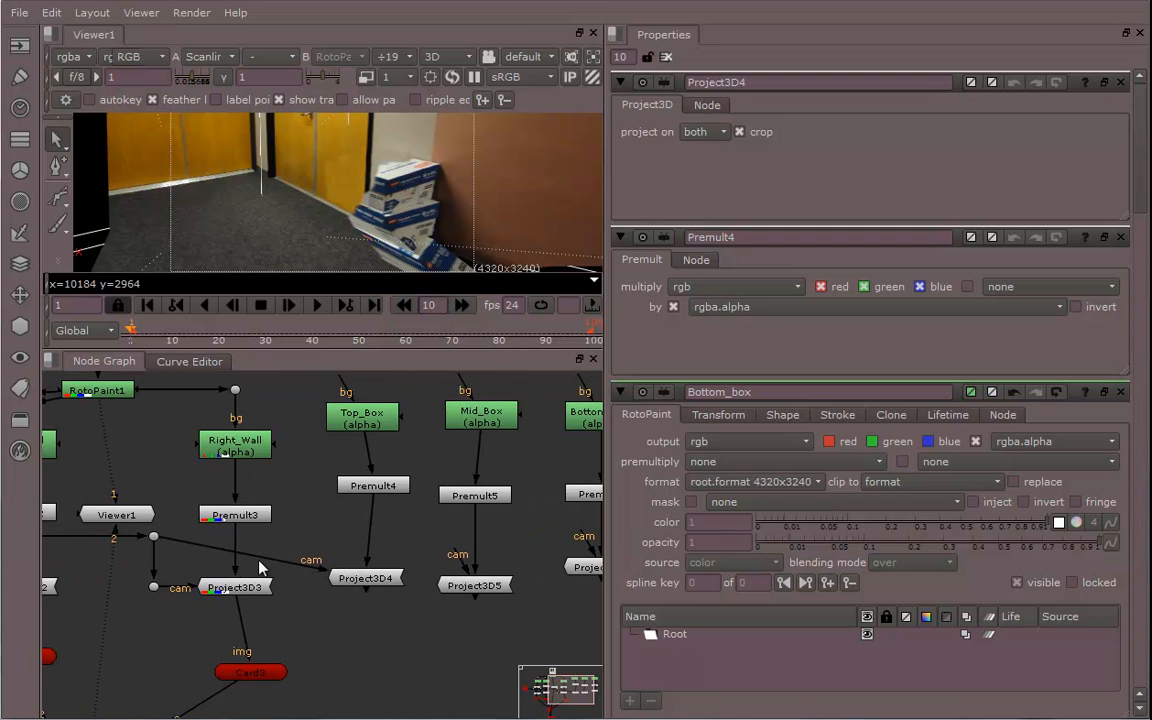
ctrl+drag(245, 556, 303, 566)
middle_drag(344, 586, 352, 605)
drag(361, 597, 325, 598)
drag(401, 622, 382, 593)
middle_drag(402, 614, 392, 626)
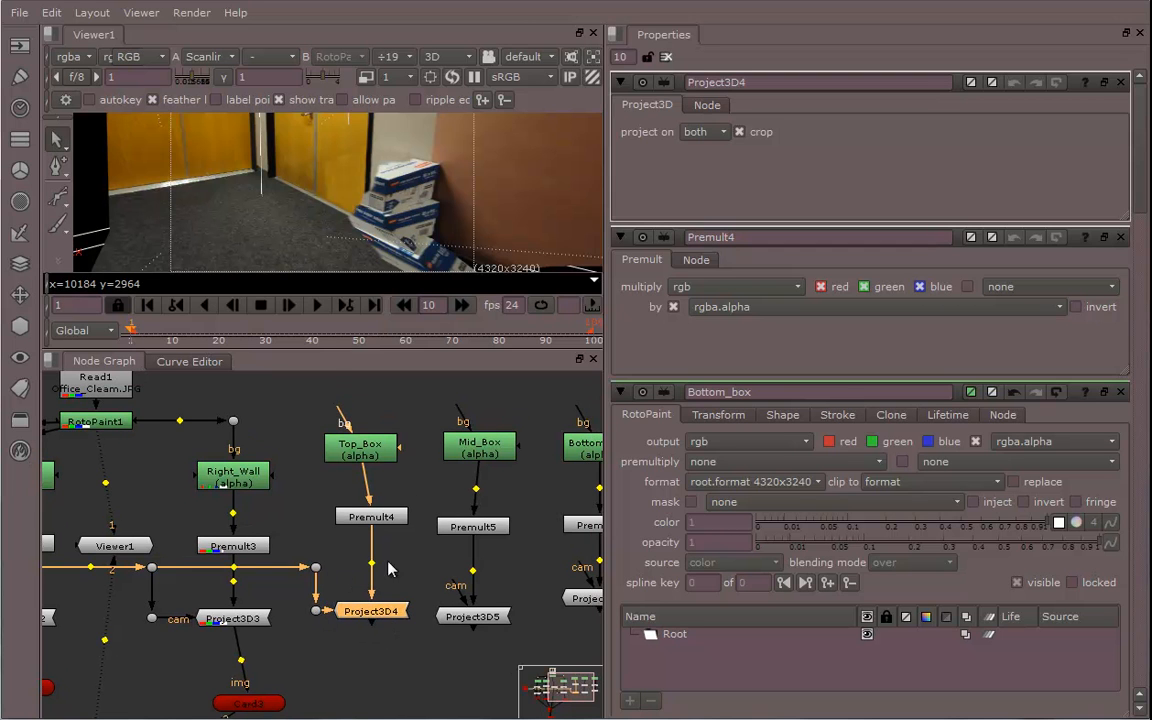
middle_drag(344, 598, 304, 643)
Connect Top_Box's bg input to the RotoPaint1 output
drag(300, 462, 72, 382)
middle_drag(203, 430, 265, 430)
middle_drag(249, 482, 390, 507)
click(262, 491)
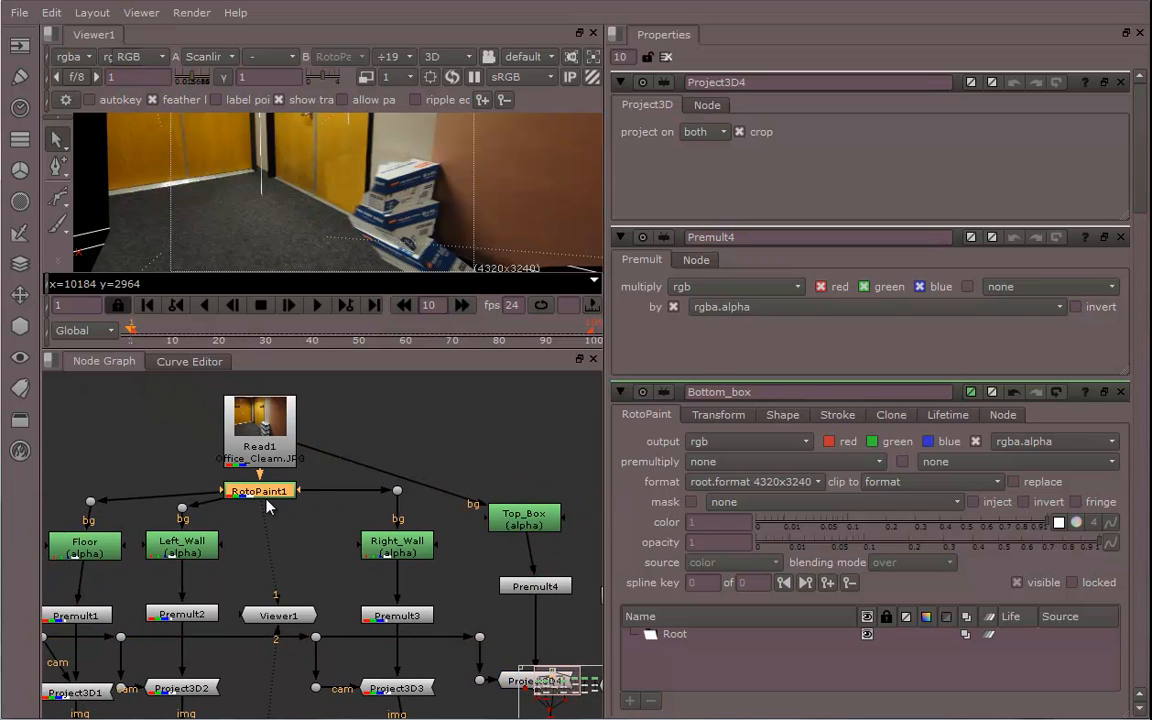
middle_drag(488, 627, 331, 573)
middle_drag(402, 643, 380, 627)
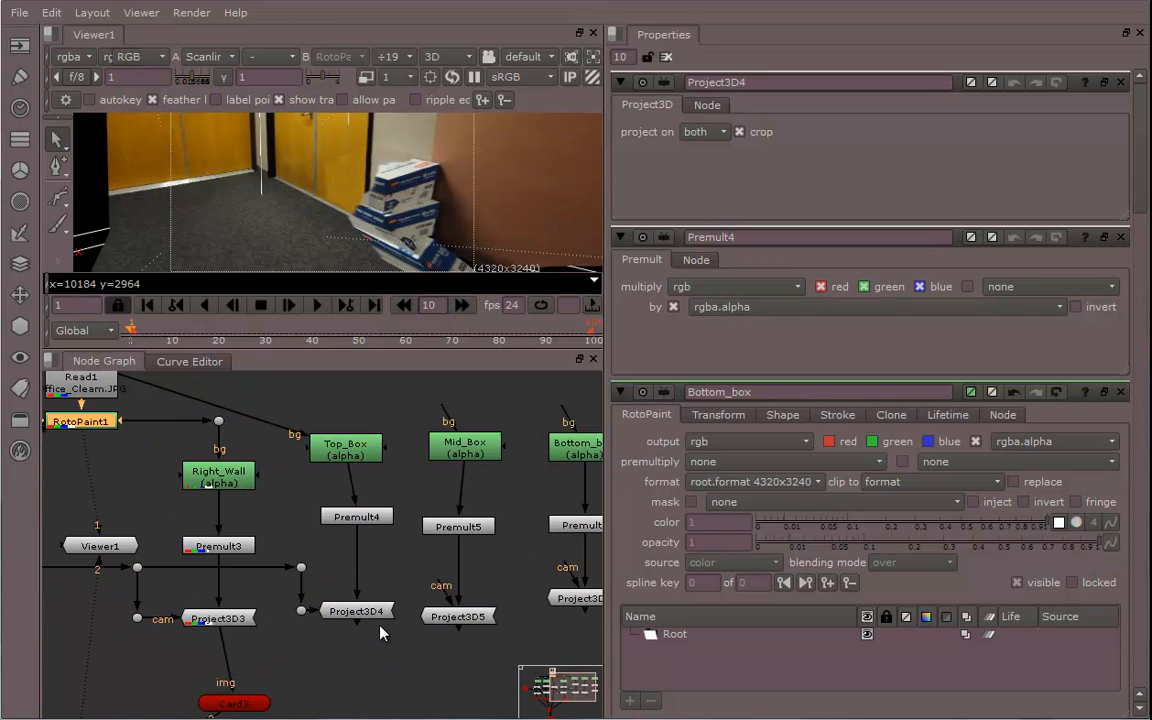
Orbit the 3D viewer to inspect the camera and projection setup
alt+middle_drag(493, 183, 300, 148)
ctrl+drag(413, 175, 338, 212)
scroll(396, 622, up, 2)
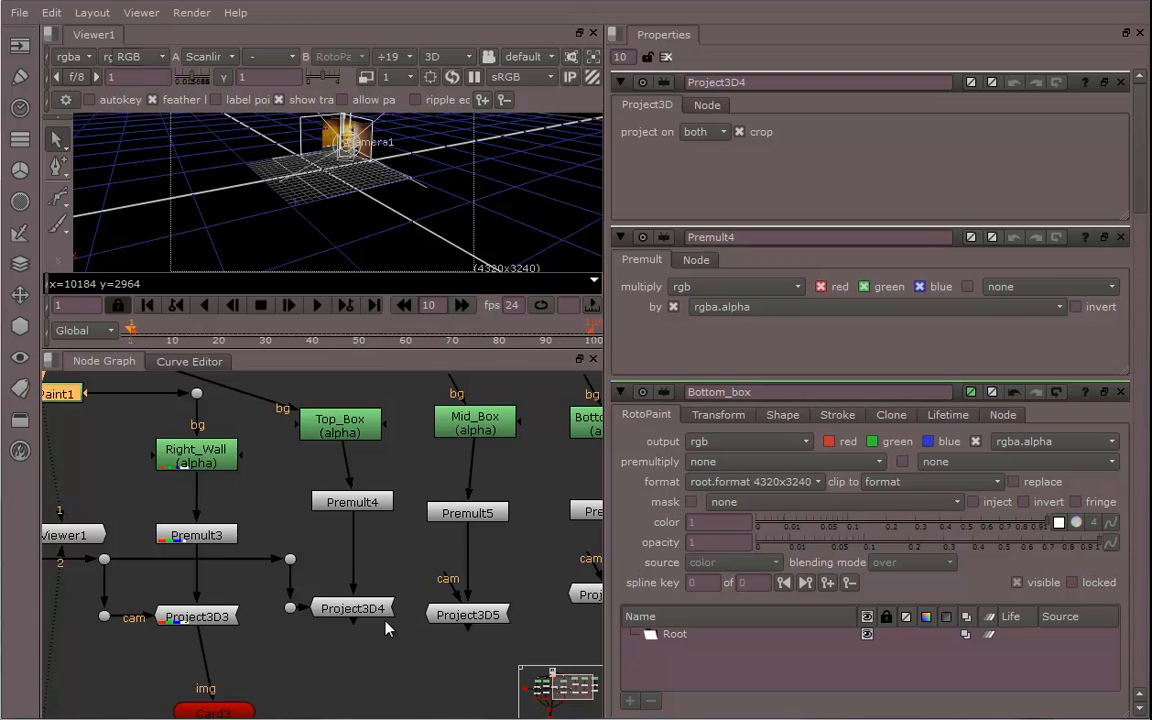
middle_drag(404, 648, 377, 633)
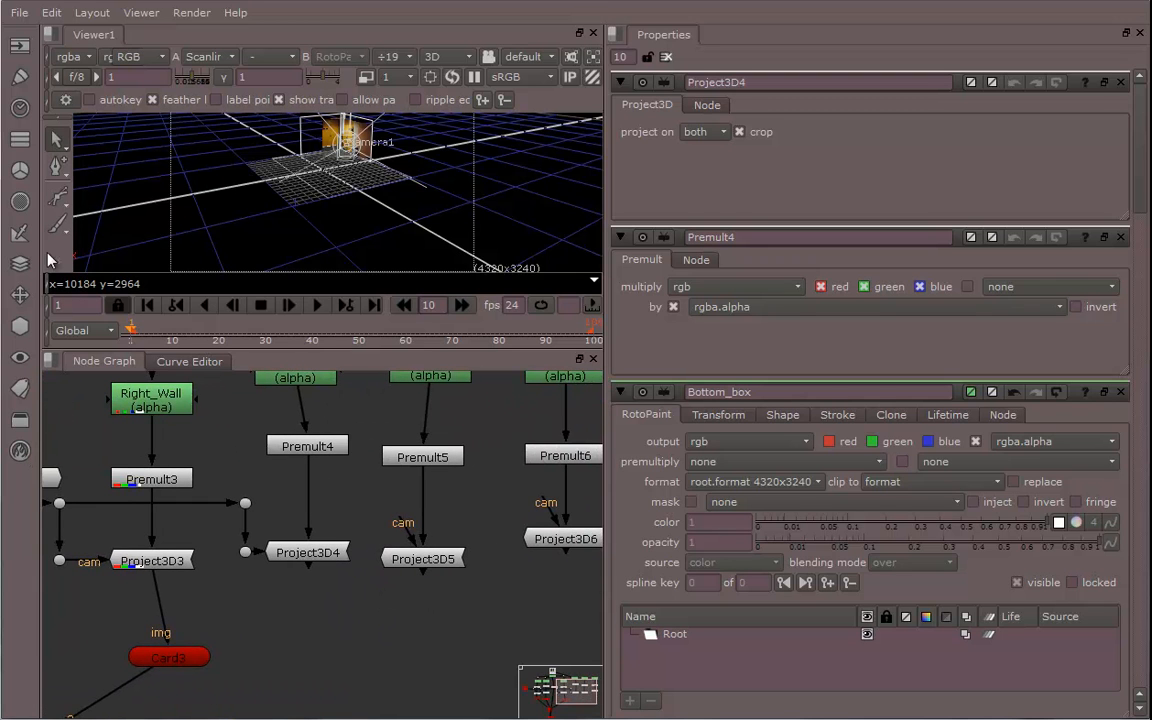
Add a Cube geometry node and connect it below the Top_Box Project3D node
click(19, 326)
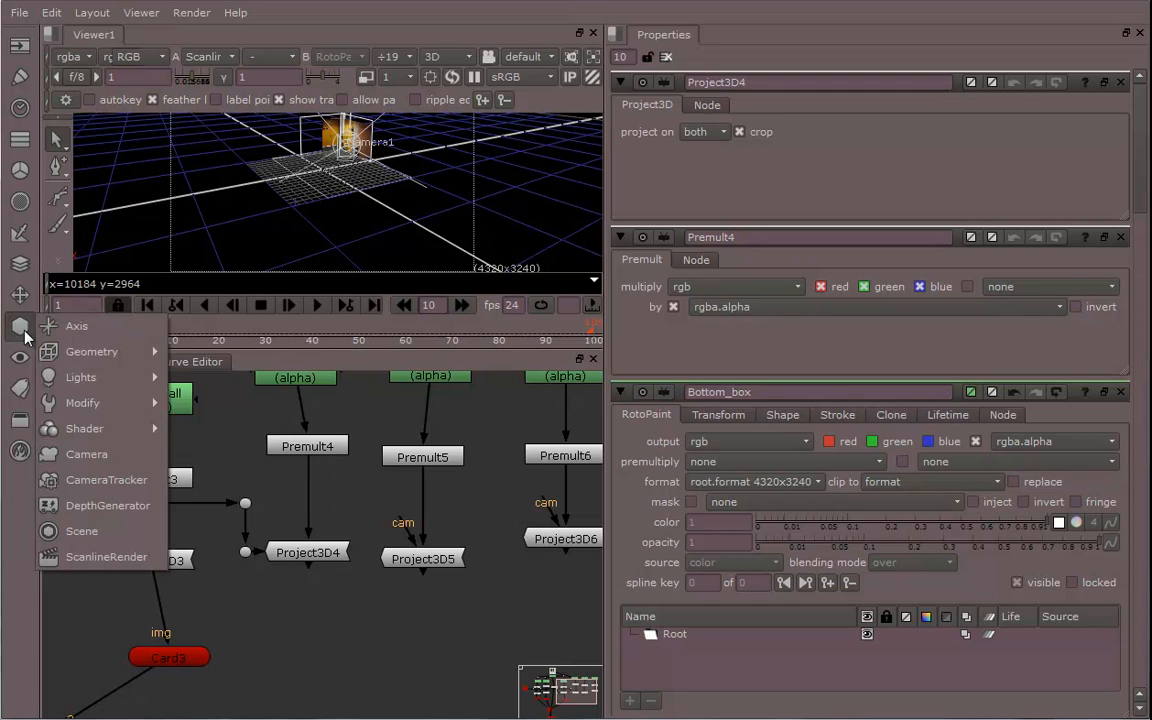
mouse_move(101, 386)
mouse_move(90, 352)
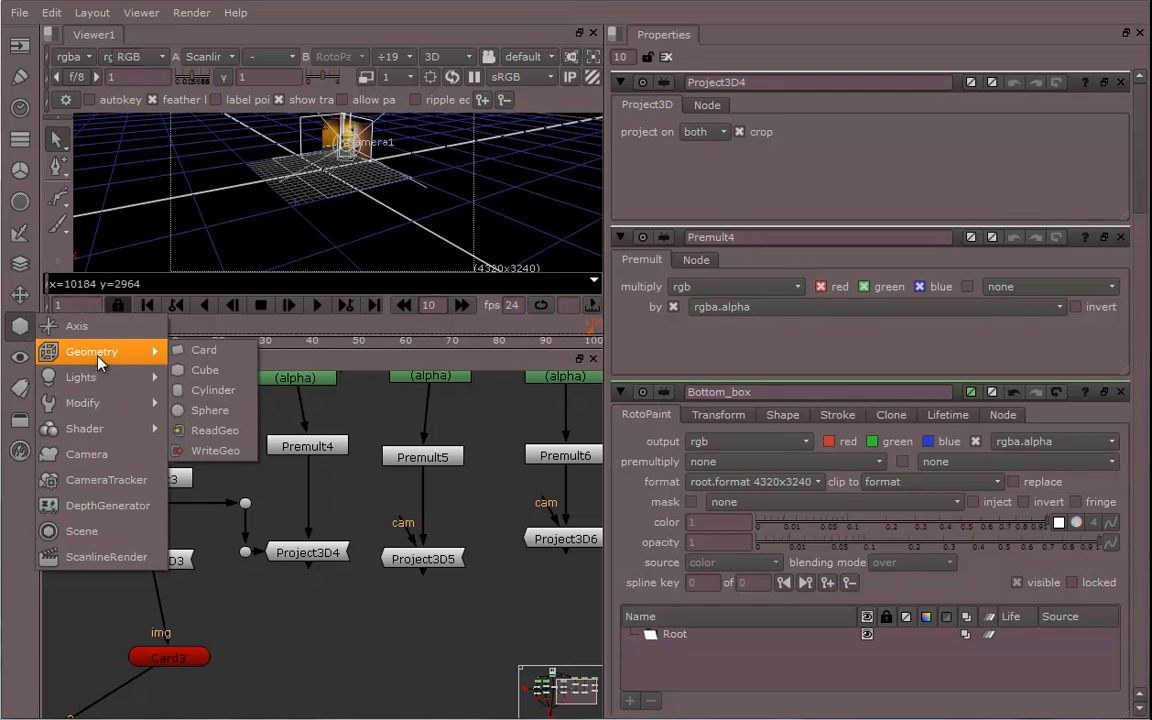
click(205, 370)
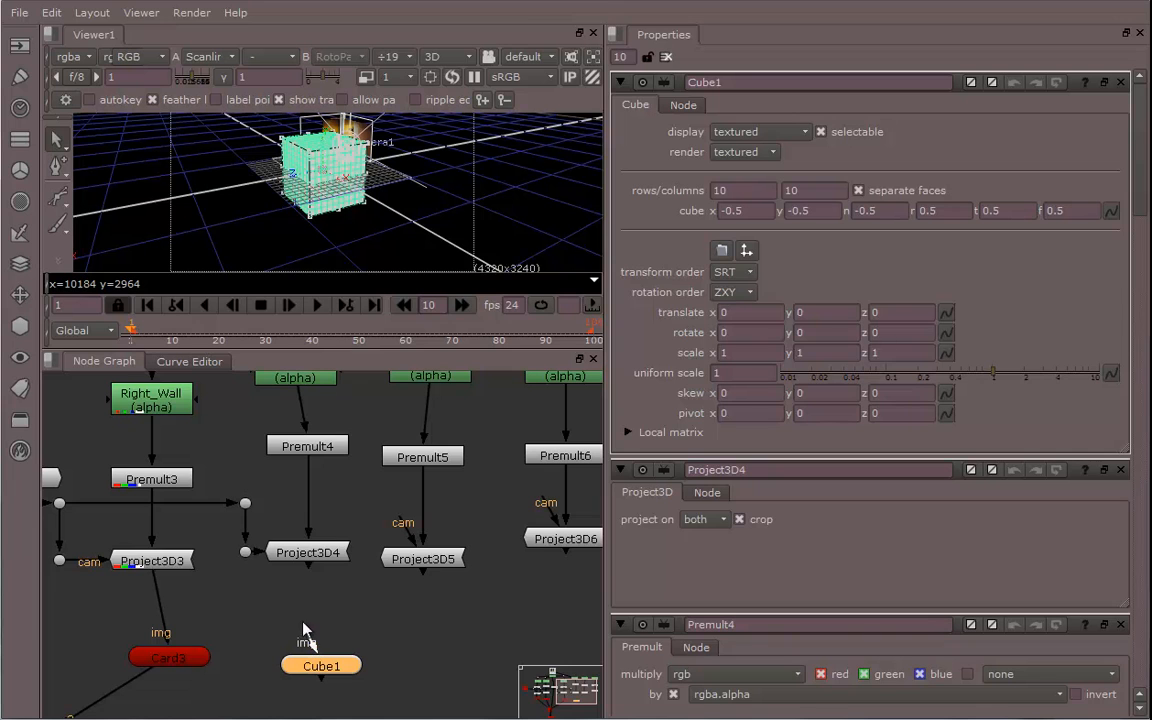
drag(300, 628, 302, 556)
drag(322, 668, 310, 634)
Set the cube's rows and columns both to 0
click(735, 190)
text(0)
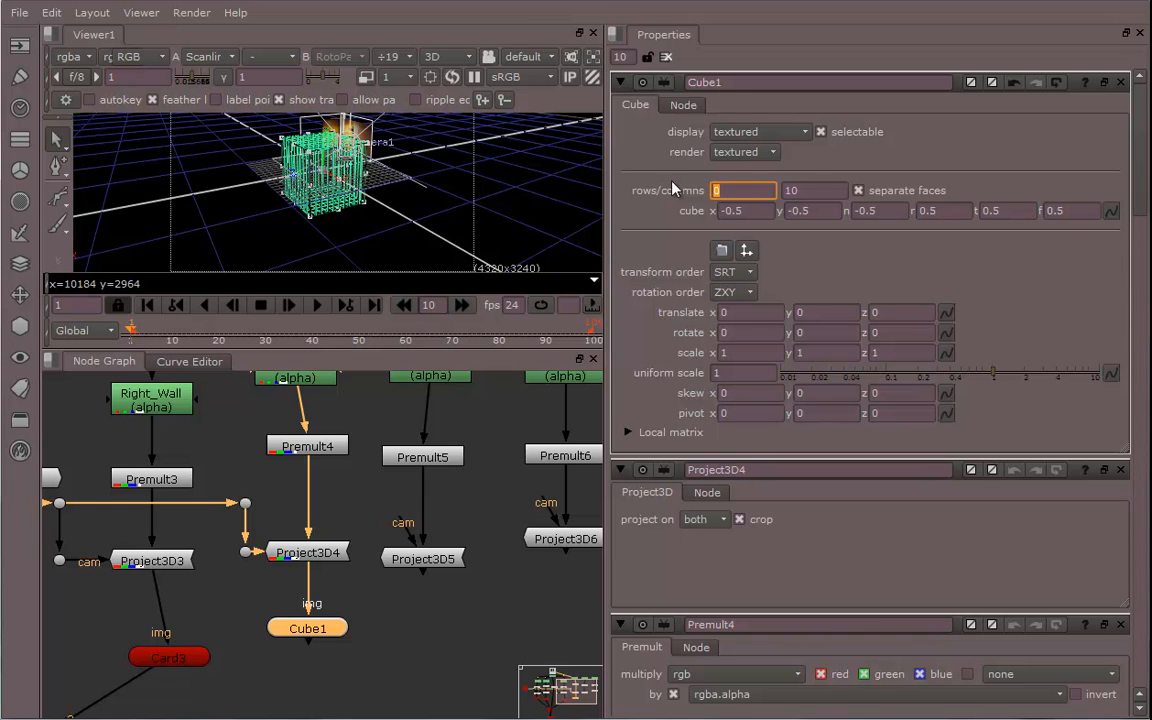
click(810, 190)
key(Return)
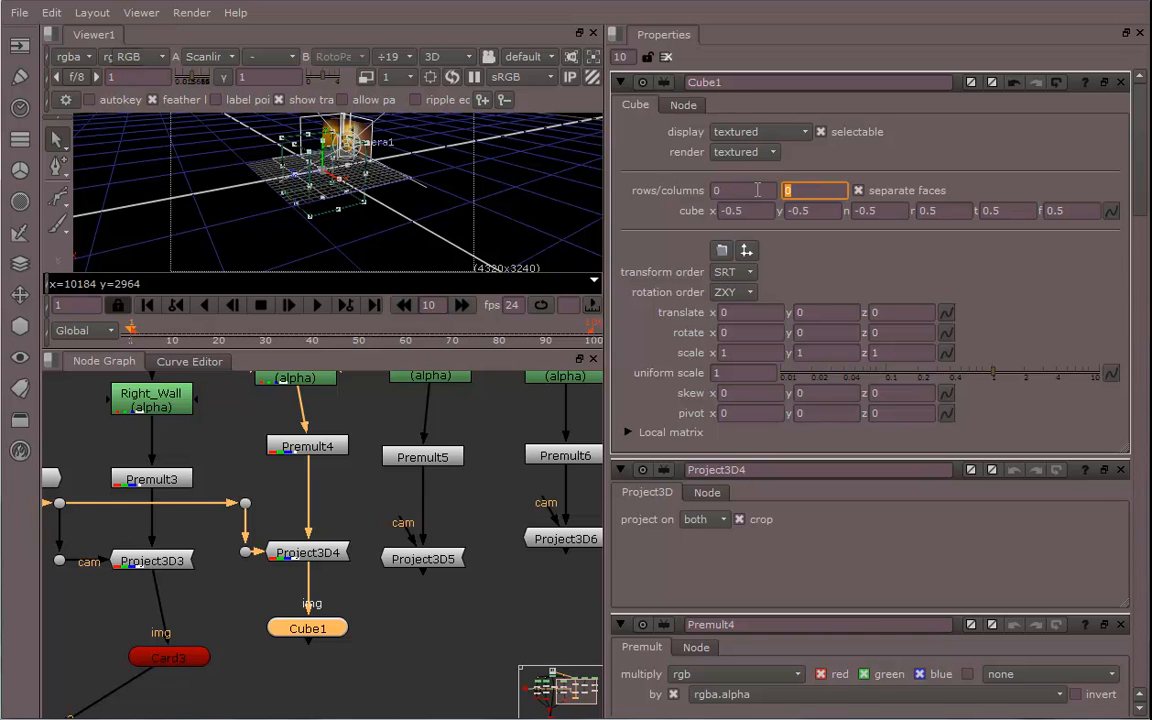
Scale the cube uniformly to about 0.215 and move it back to about -0.84 in Z
drag(985, 376, 922, 378)
ctrl+drag(533, 224, 420, 178)
alt+middle_drag(420, 178, 523, 181)
alt+drag(305, 172, 414, 151)
alt+middle_drag(391, 150, 412, 150)
ctrl+drag(413, 157, 456, 172)
ctrl+drag(398, 212, 594, 190)
ctrl+drag(499, 197, 463, 207)
drag(327, 165, 284, 147)
scroll(408, 219, up, 3)
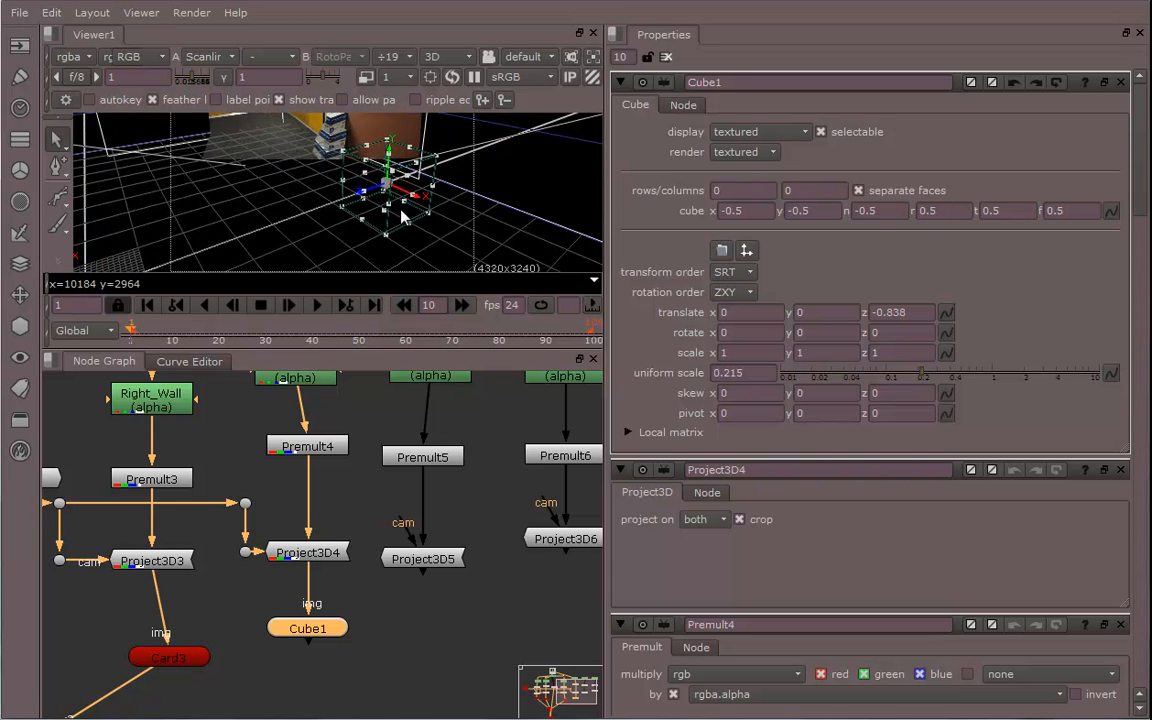
Position the cube over the stacked boxes in the camera view, at about x -0.54, y 0.13, z -0.93
drag(492, 227, 218, 106)
ctrl+drag(330, 176, 443, 38)
ctrl+drag(477, 163, 465, 190)
scroll(457, 186, down, 3)
scroll(431, 183, up, 3)
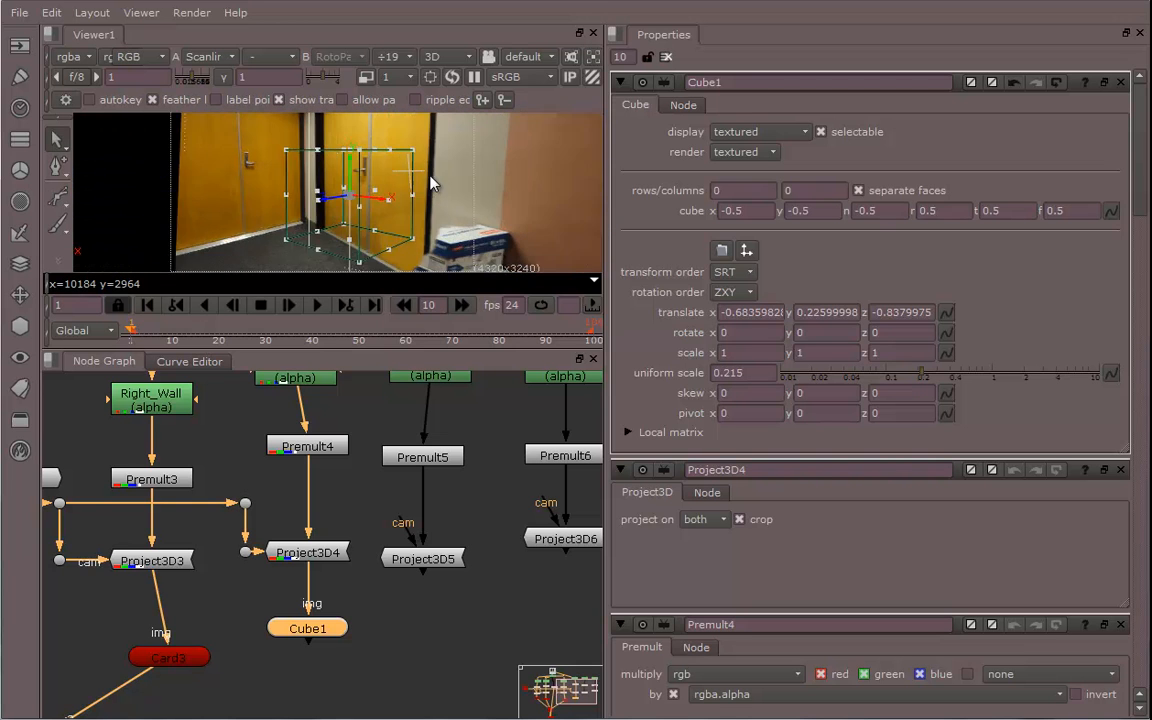
scroll(431, 183, up, 2)
drag(357, 172, 447, 186)
drag(310, 190, 400, 187)
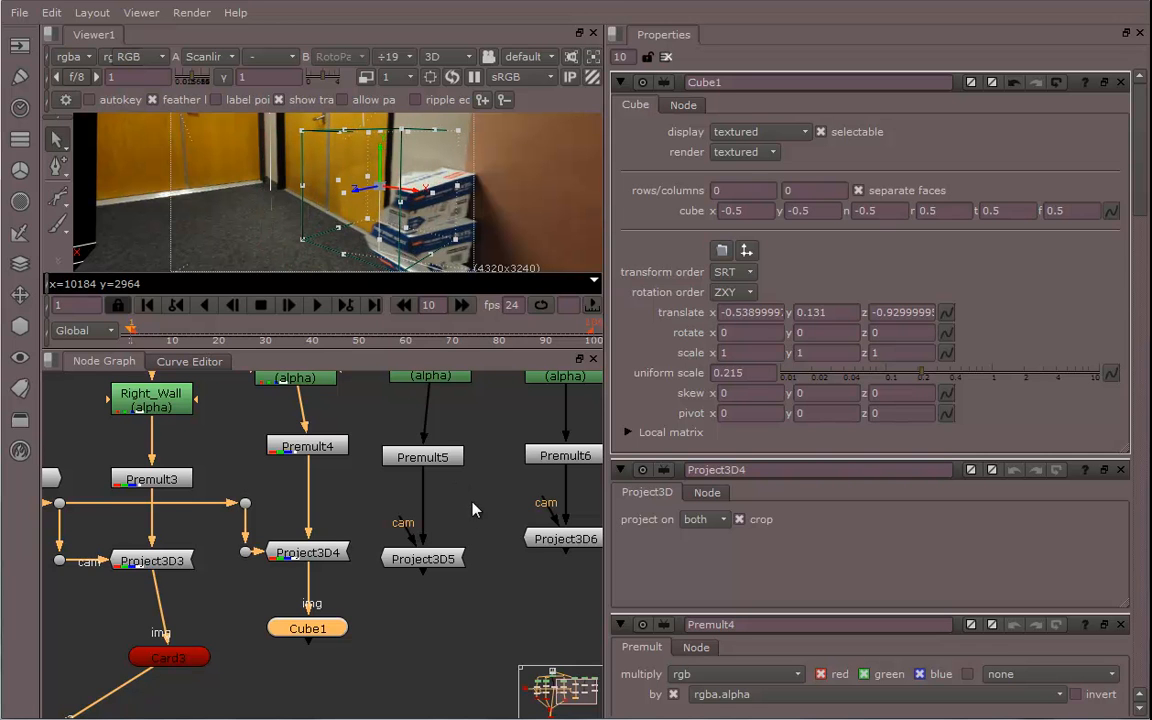
scroll(473, 510, down, 1)
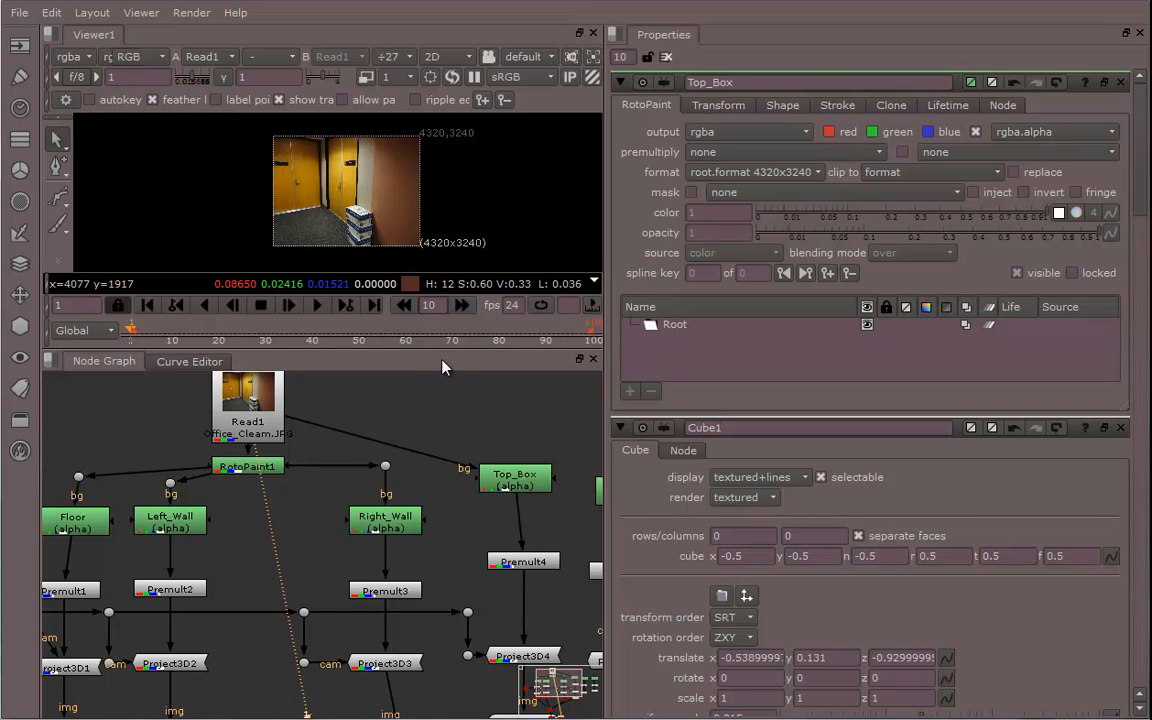
Open the Top_Box roto node and draw a closed Bezier shape outlining the top box's visible faces
drag(445, 352, 445, 443)
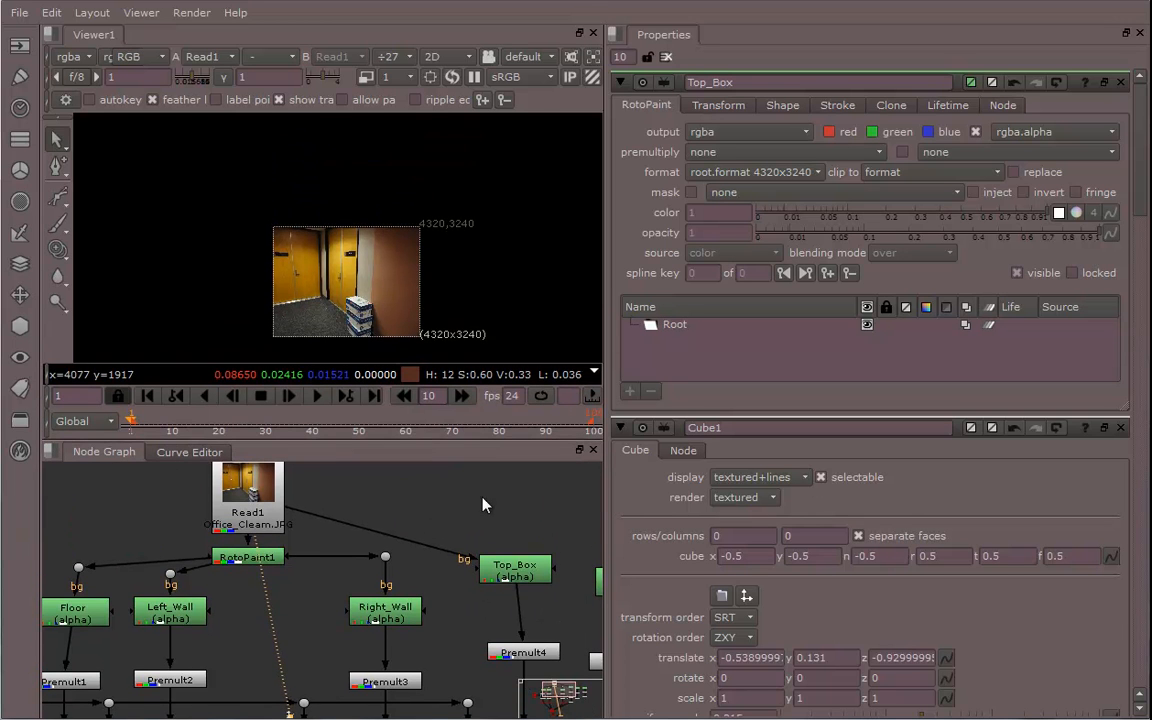
middle_drag(434, 317, 412, 251)
click(510, 572)
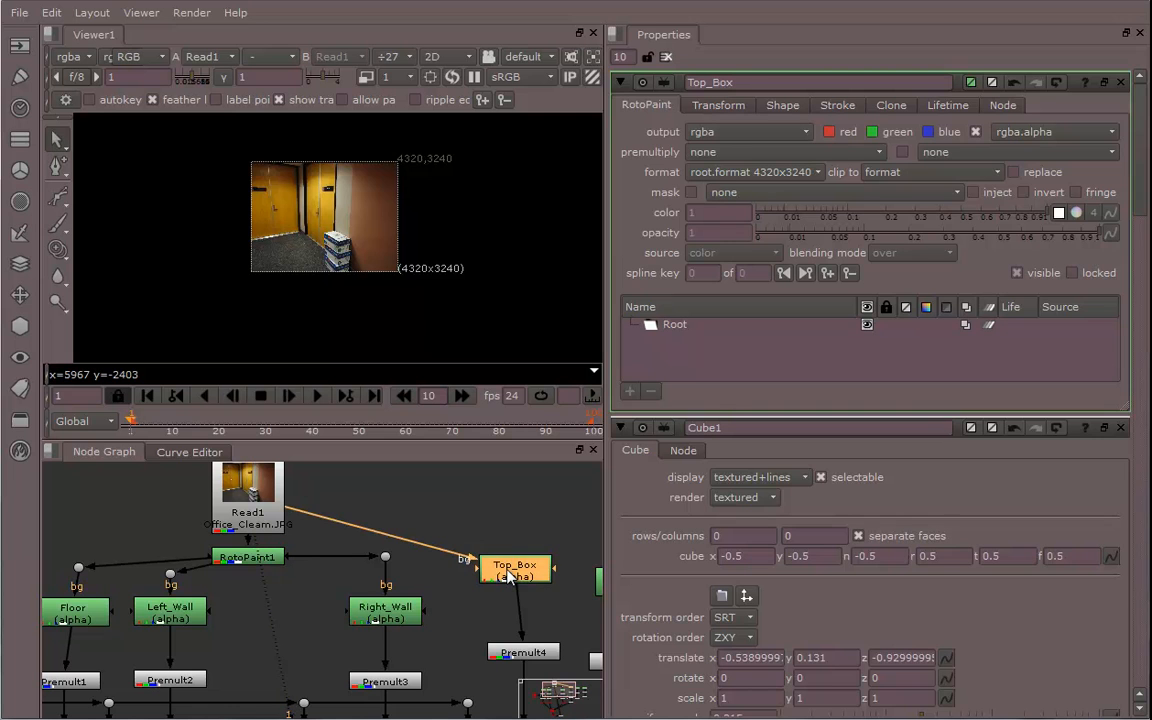
scroll(405, 290, up, 3)
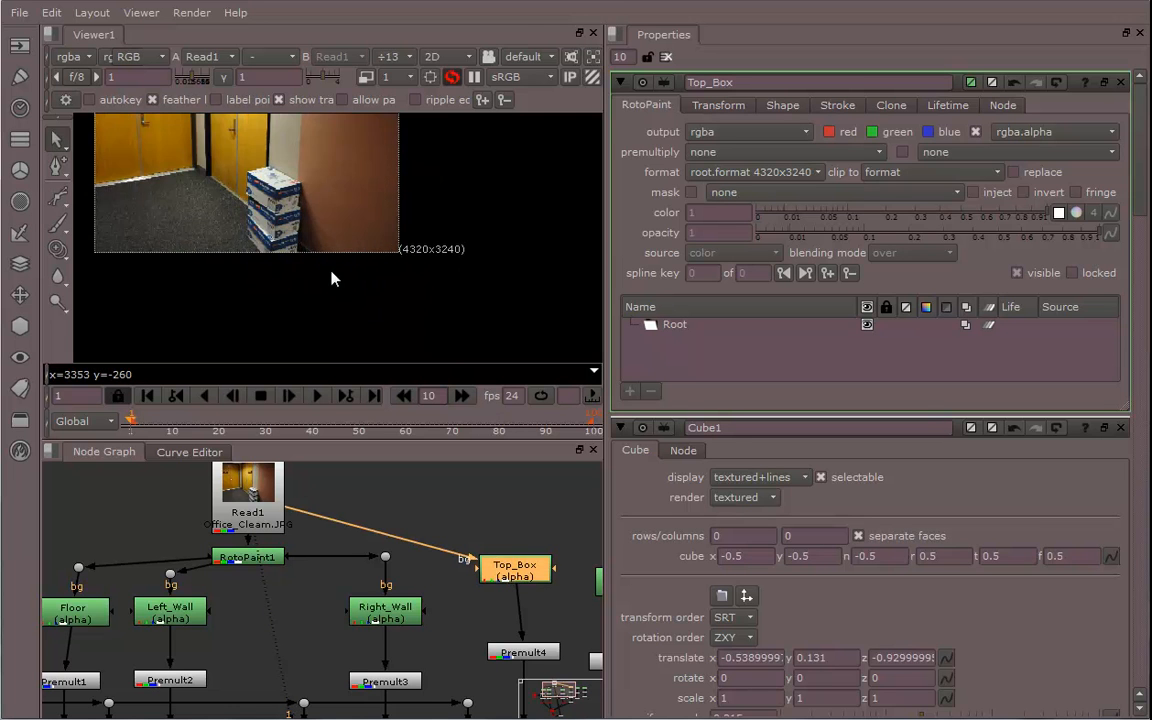
scroll(445, 311, up, 6)
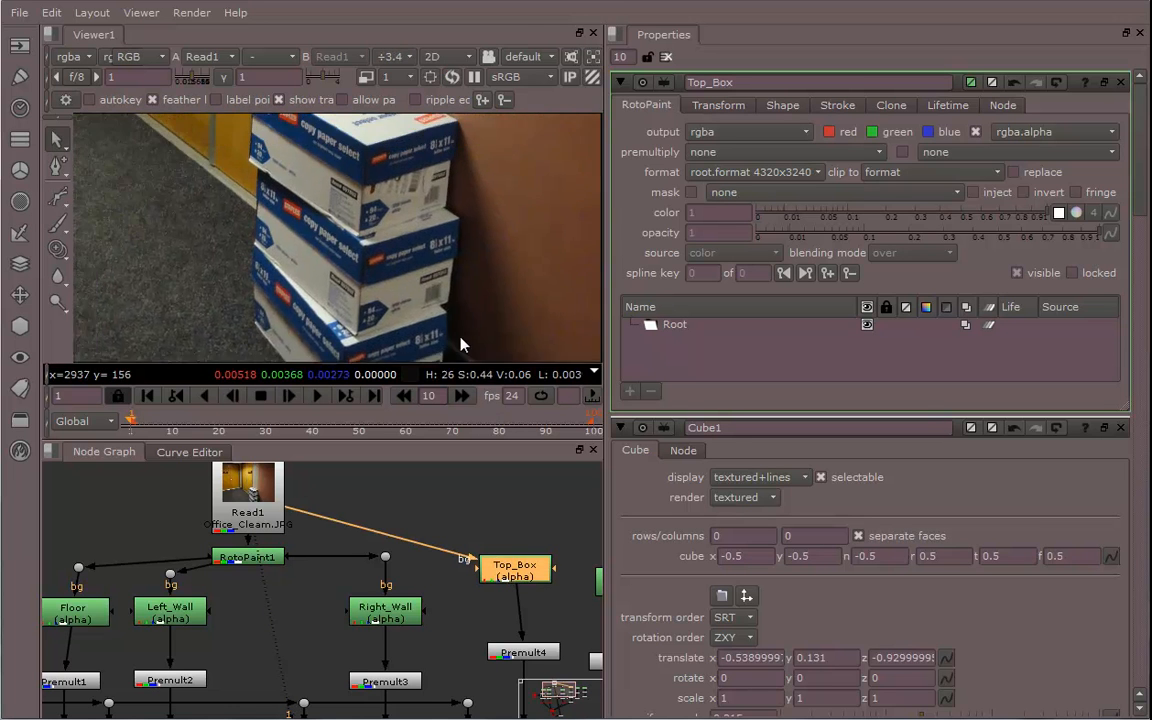
middle_drag(460, 337, 491, 350)
middle_drag(464, 275, 460, 330)
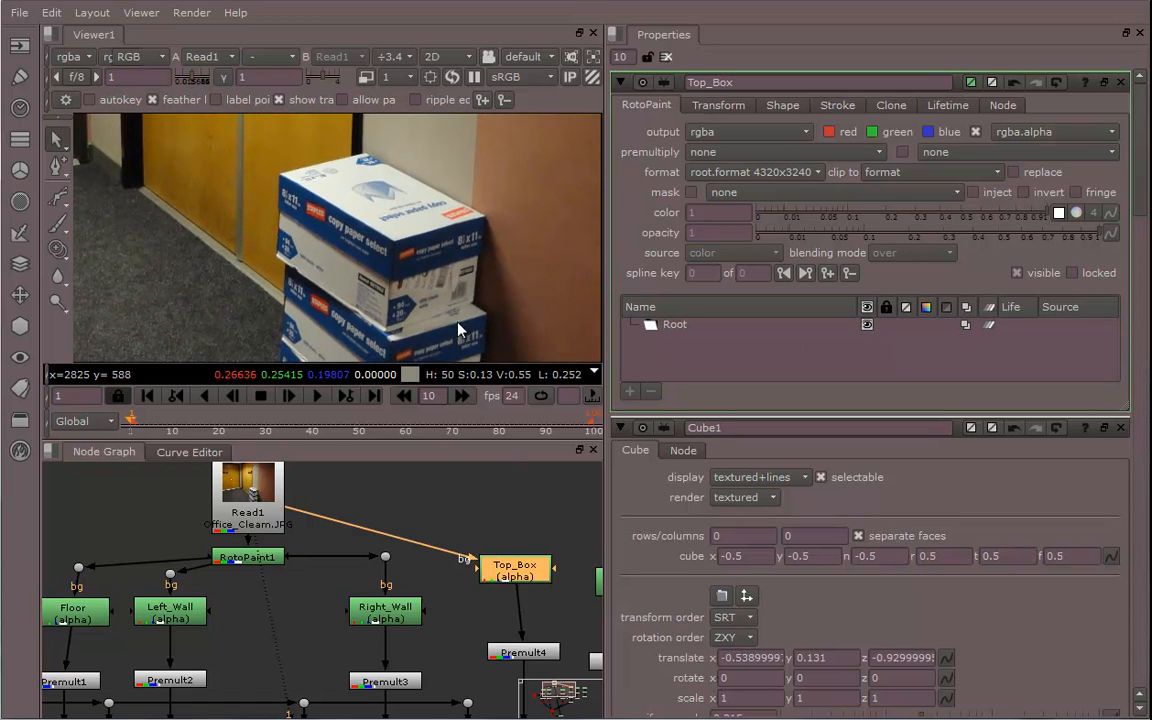
middle_drag(256, 261, 250, 256)
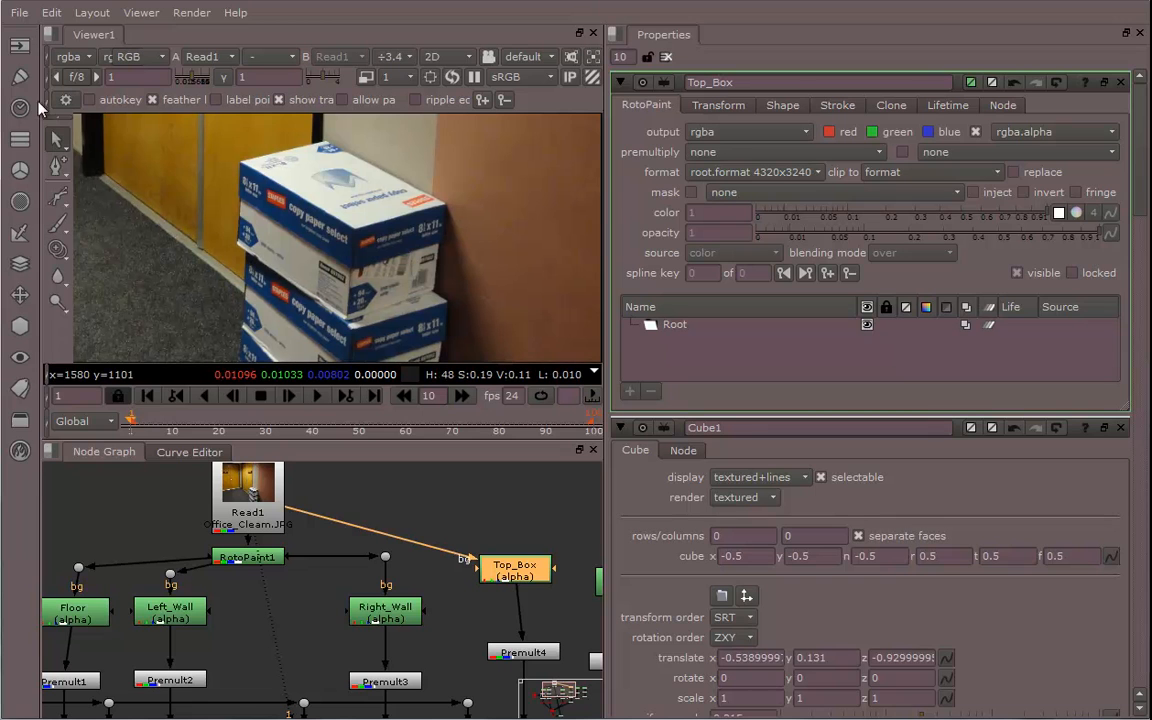
click(20, 80)
click(20, 78)
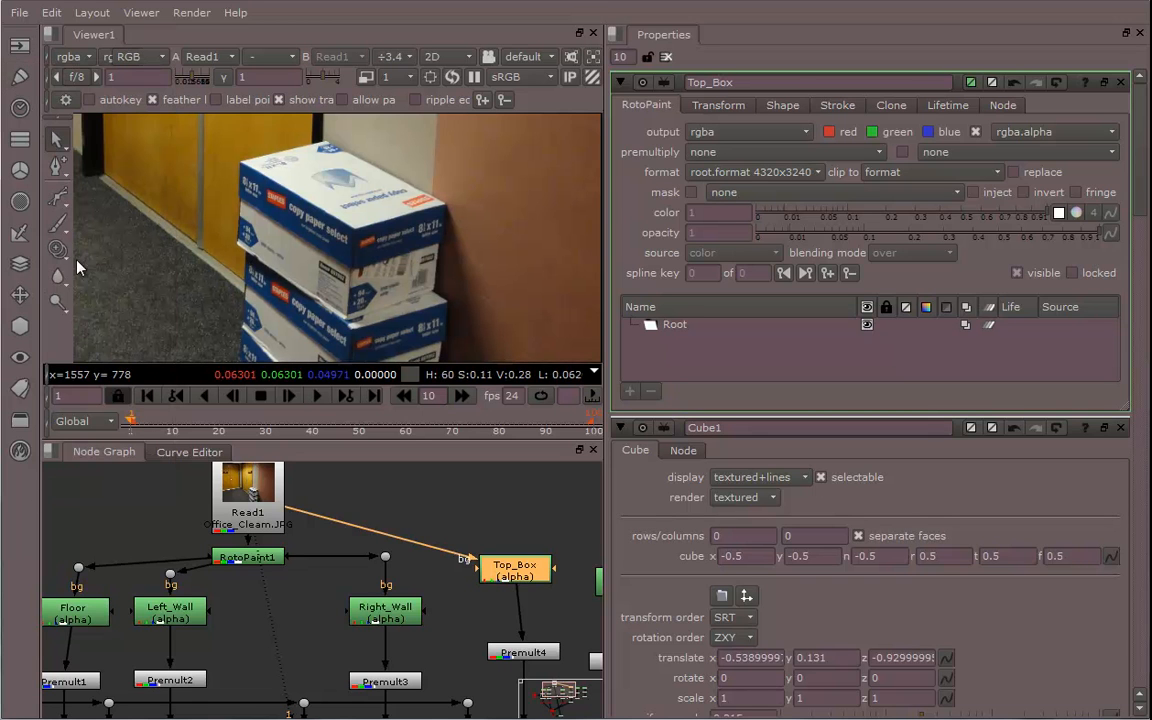
click(59, 201)
scroll(345, 262, down, 5)
scroll(345, 262, up, 6)
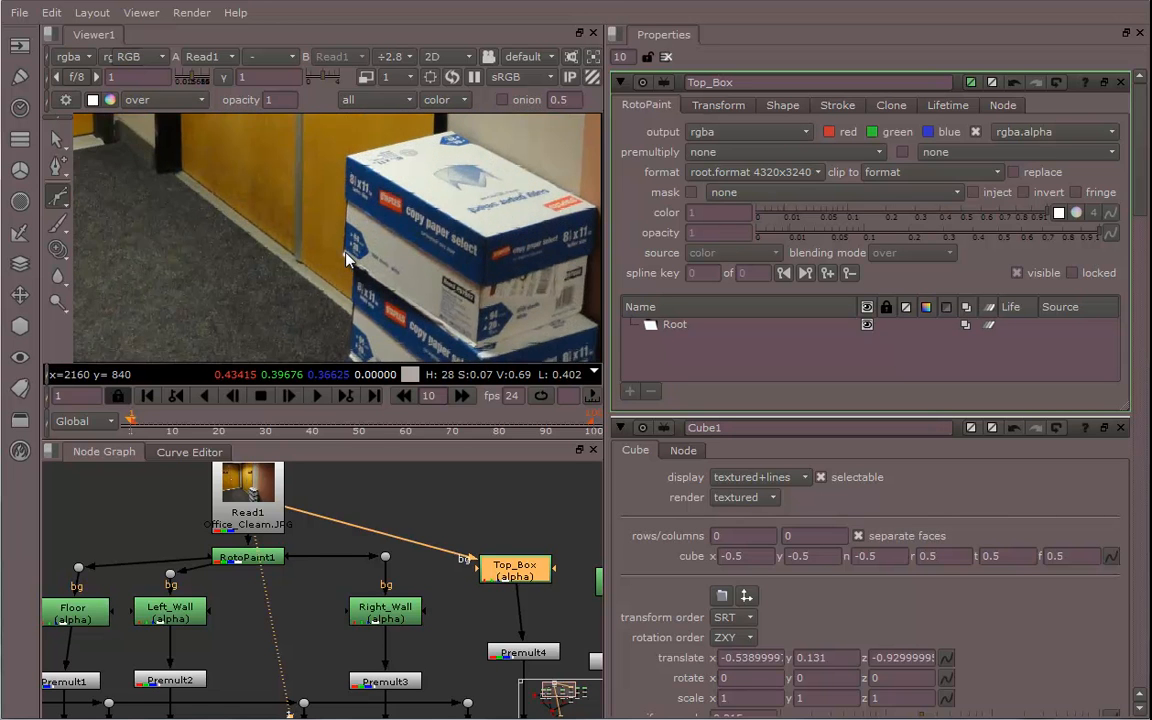
click(509, 206)
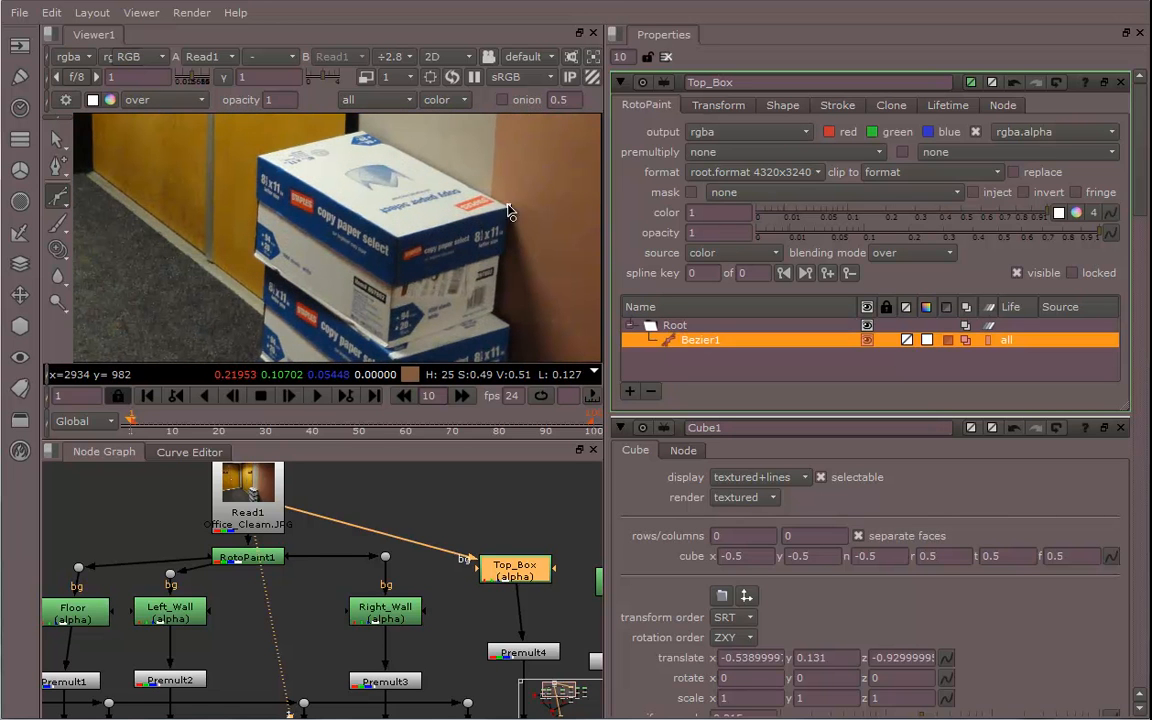
click(358, 128)
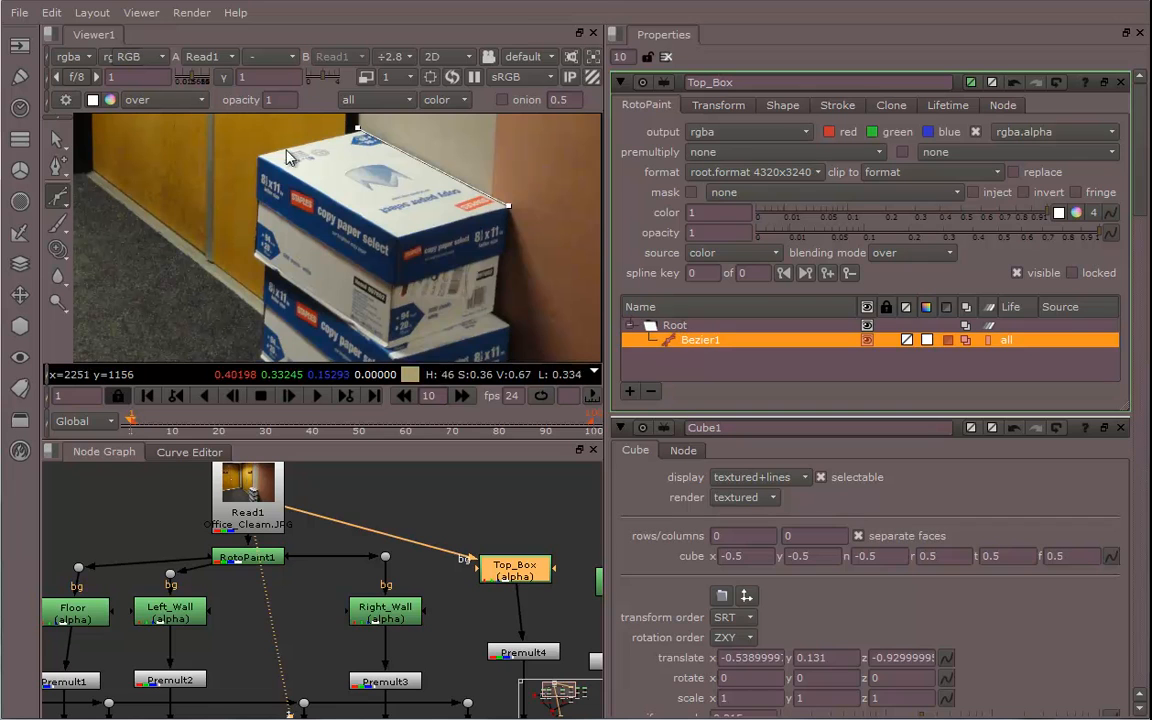
click(254, 256)
click(386, 346)
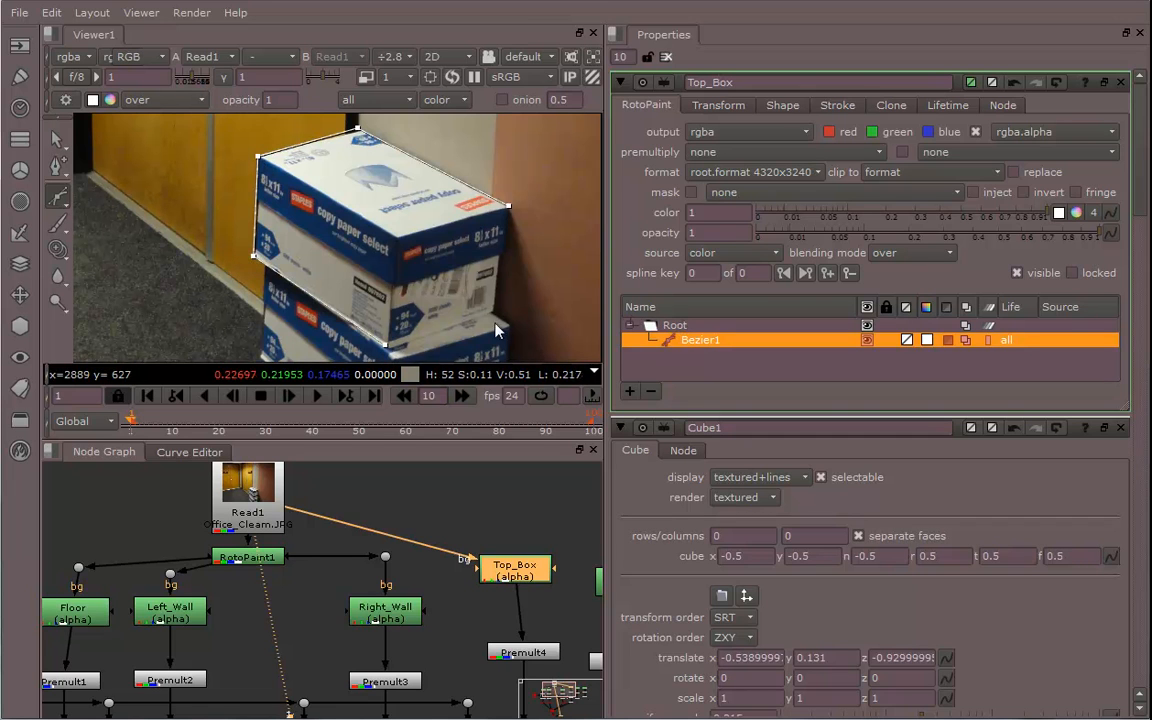
click(491, 312)
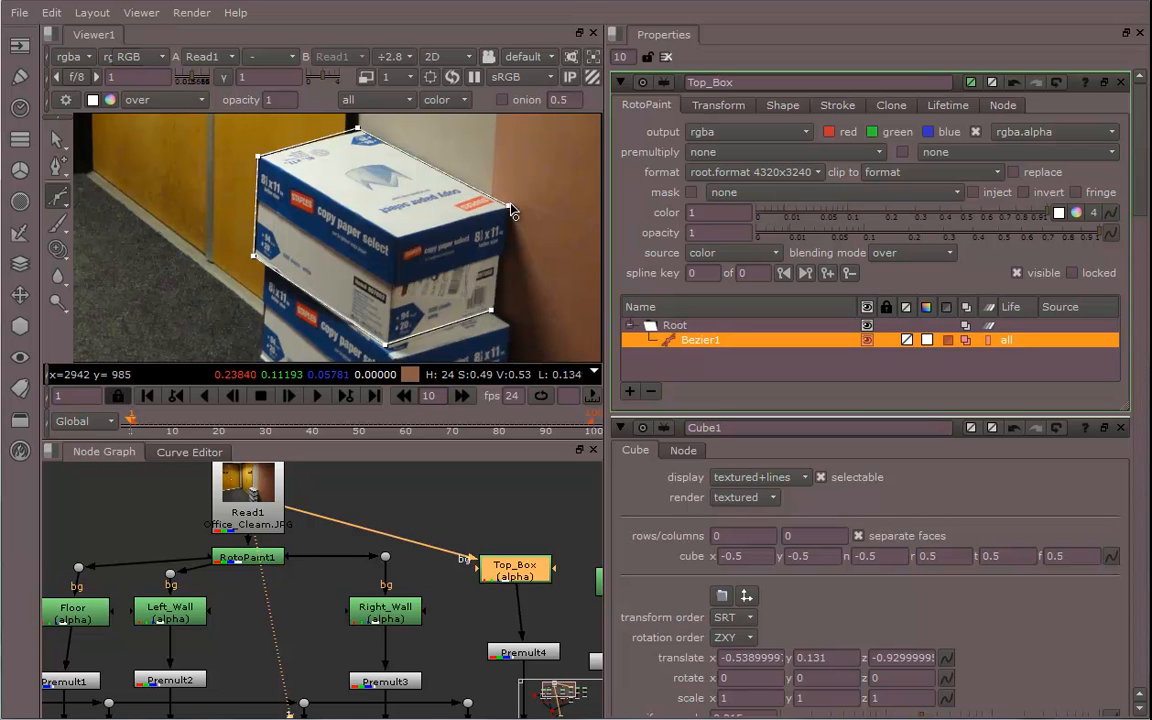
click(510, 210)
Refine the top box Bezier's points so the shape hugs the box corners closely
middle_drag(493, 296, 500, 263)
middle_drag(328, 280, 353, 310)
scroll(354, 308, up, 3)
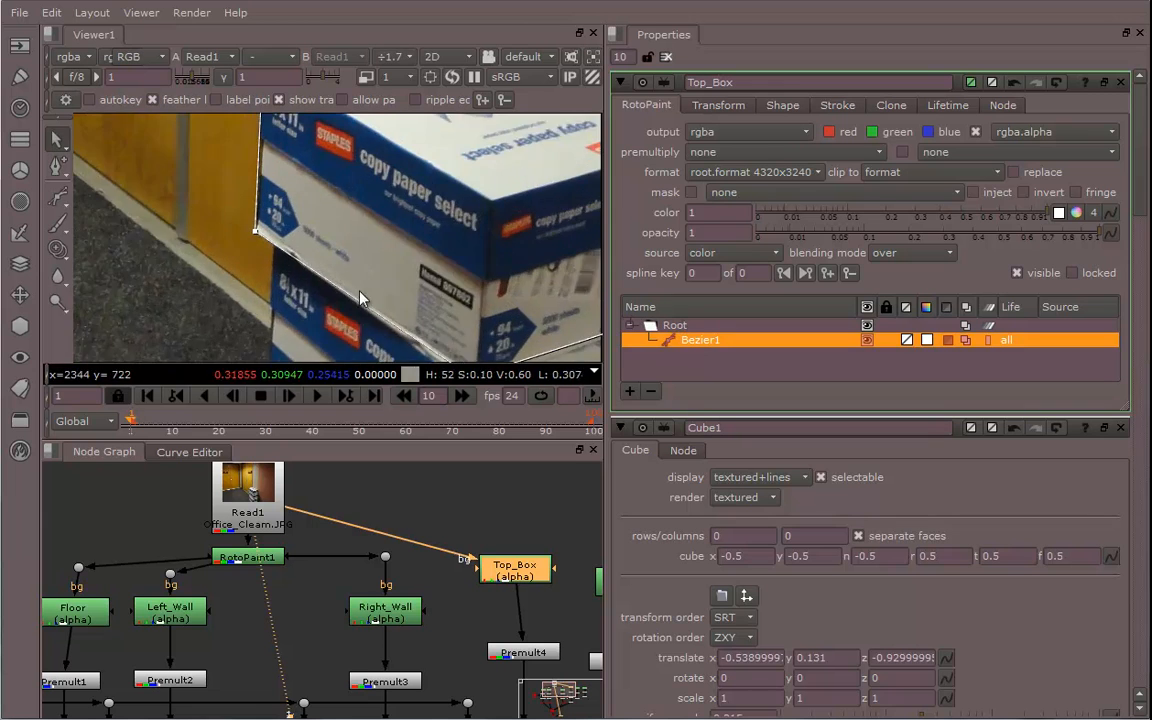
middle_drag(330, 184, 306, 334)
scroll(332, 279, up, 3)
middle_drag(428, 120, 402, 233)
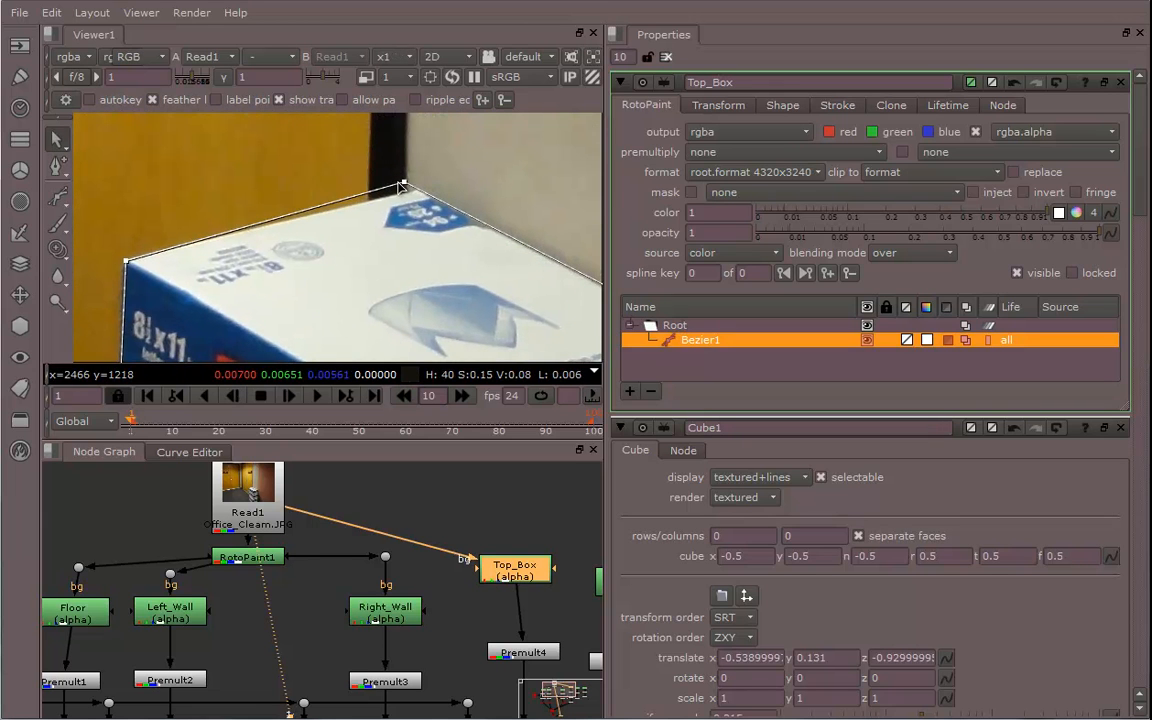
drag(404, 184, 420, 191)
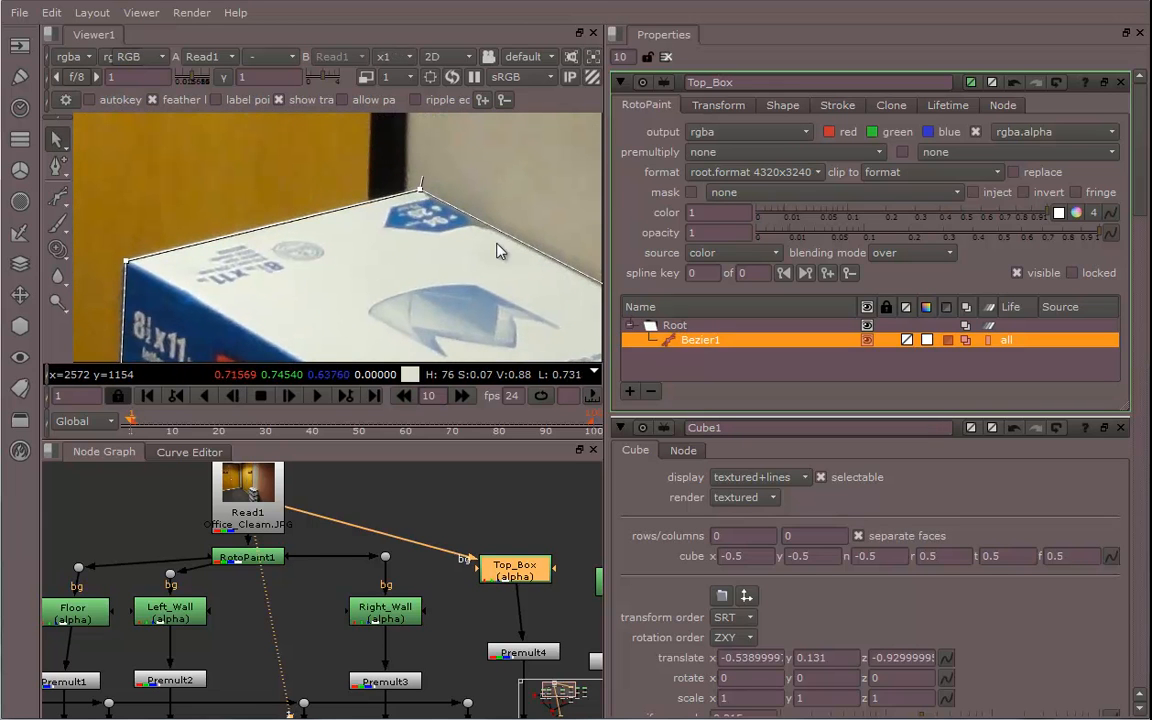
middle_drag(497, 243, 349, 180)
middle_drag(496, 273, 385, 204)
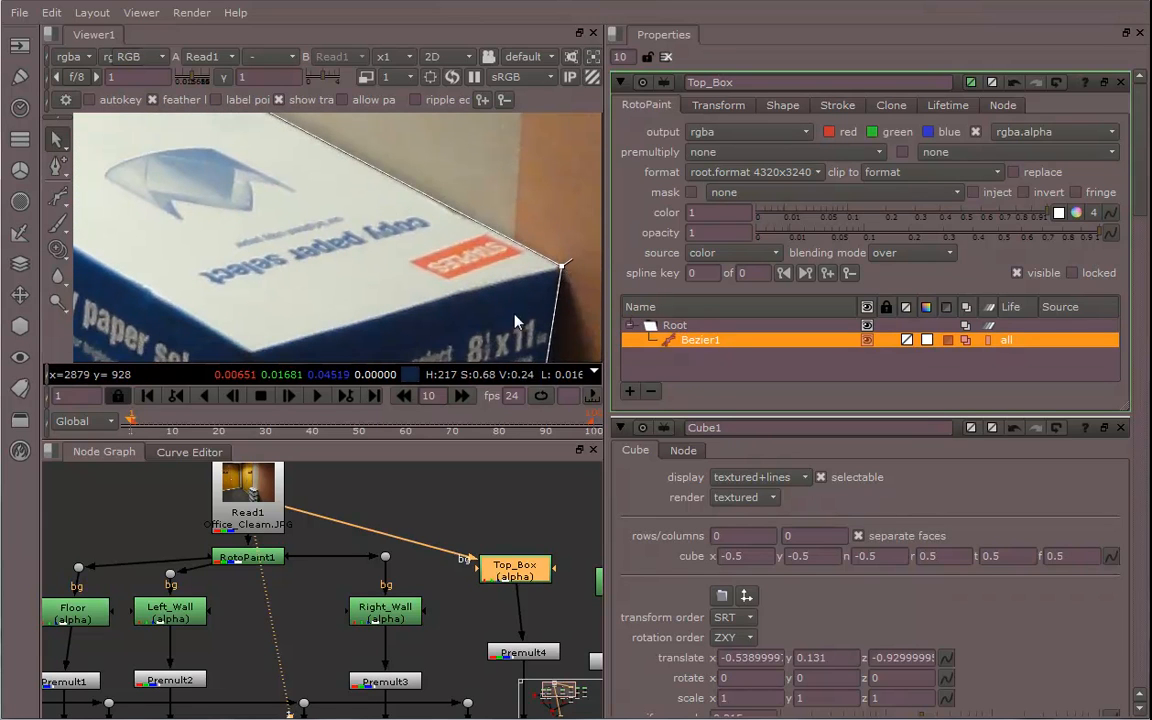
middle_drag(500, 345, 509, 224)
middle_drag(508, 301, 508, 208)
middle_drag(394, 289, 475, 184)
middle_drag(487, 230, 380, 238)
drag(505, 237, 510, 241)
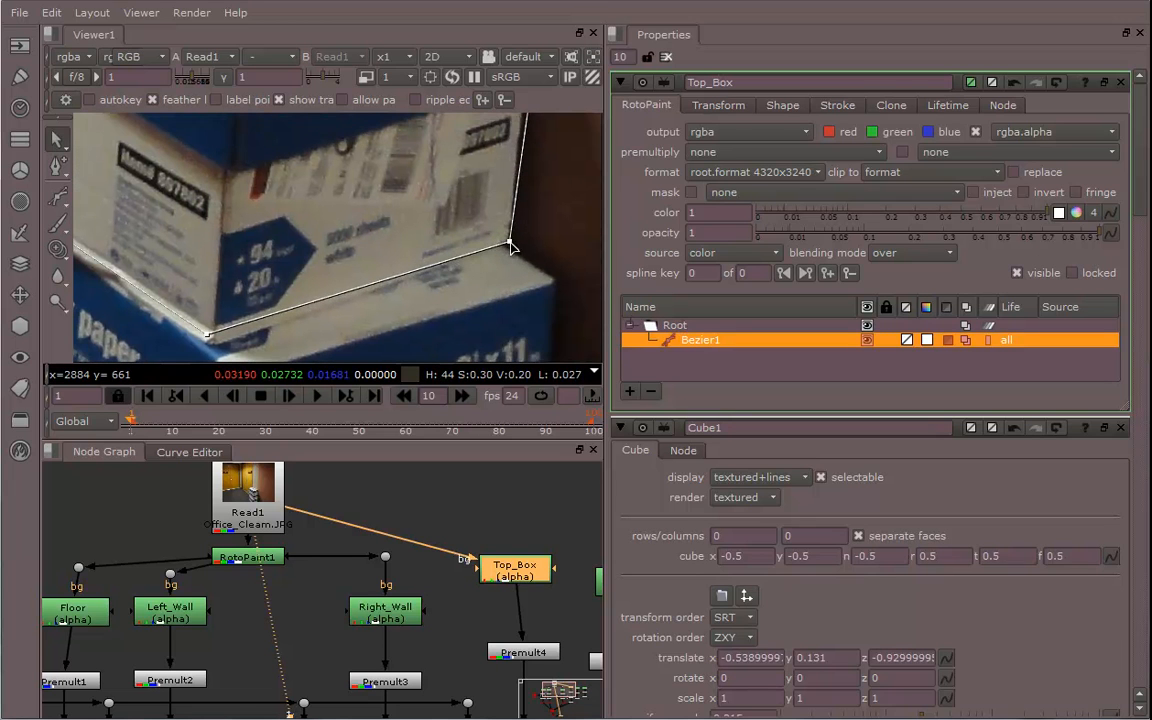
middle_drag(246, 321, 307, 281)
drag(270, 294, 273, 307)
middle_drag(79, 205, 364, 347)
middle_drag(276, 268, 376, 379)
middle_drag(377, 299, 356, 373)
scroll(342, 247, down, 6)
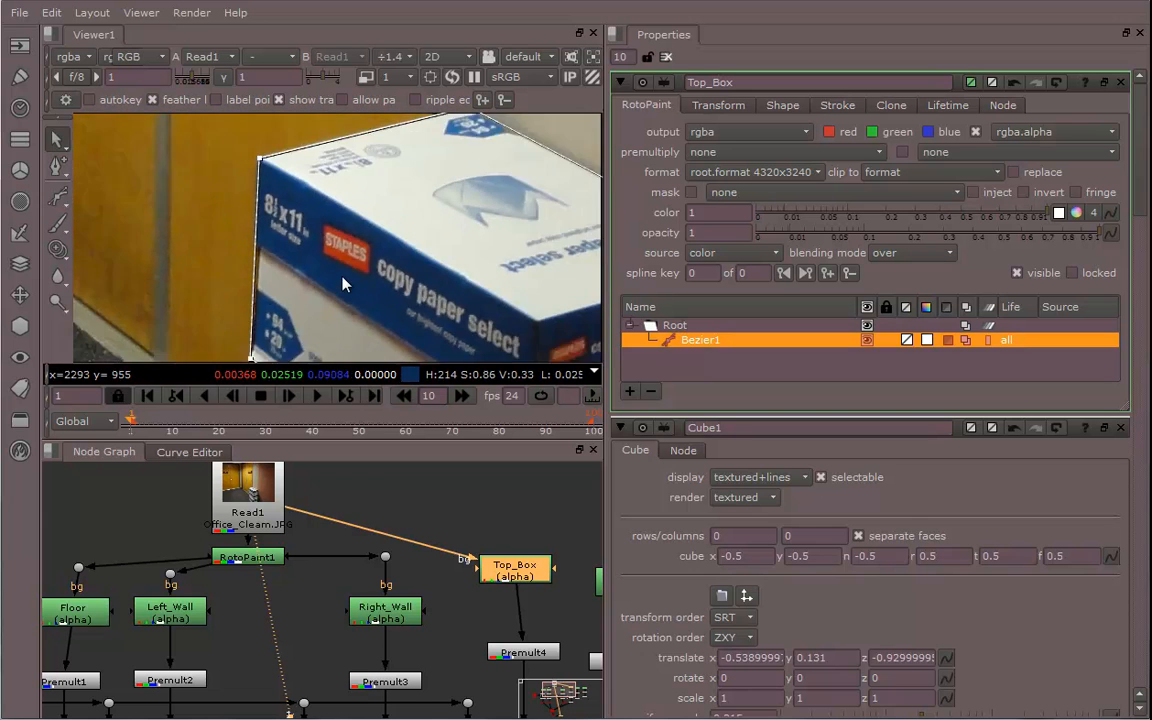
Switch the viewer to 3D to inspect the cube against the stacked boxes, then return to 2D
click(448, 56)
click(455, 74)
ctrl+drag(385, 244, 338, 214)
drag(343, 352, 442, 289)
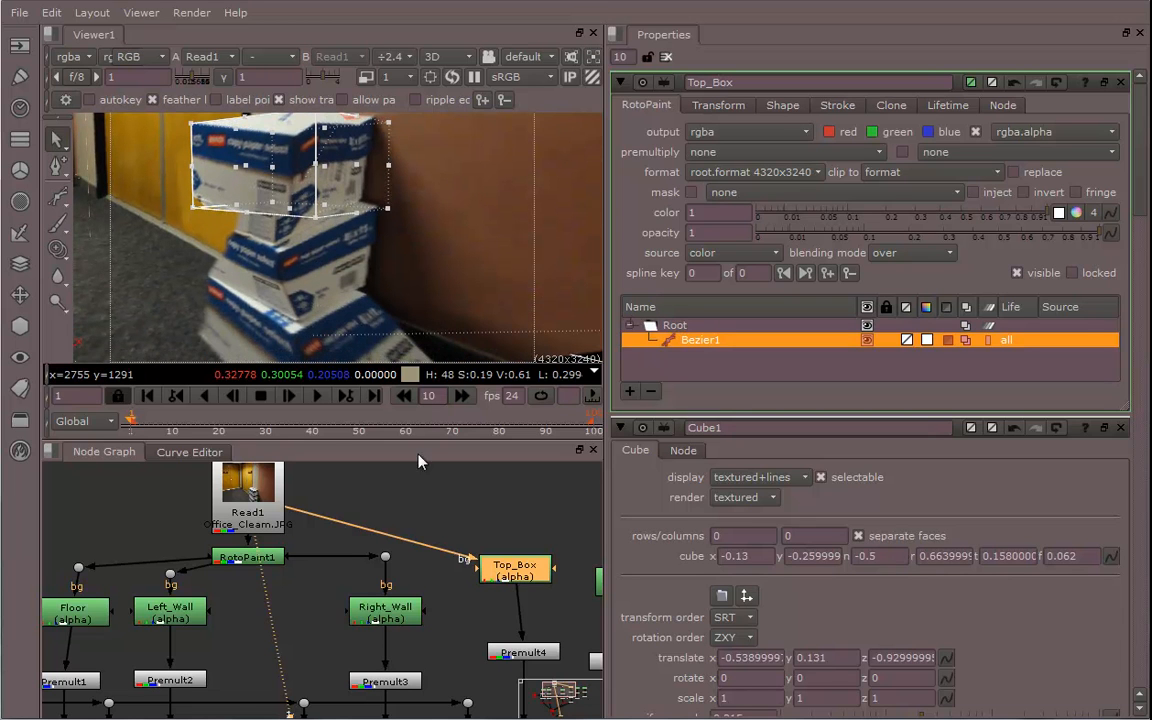
middle_drag(447, 492, 417, 492)
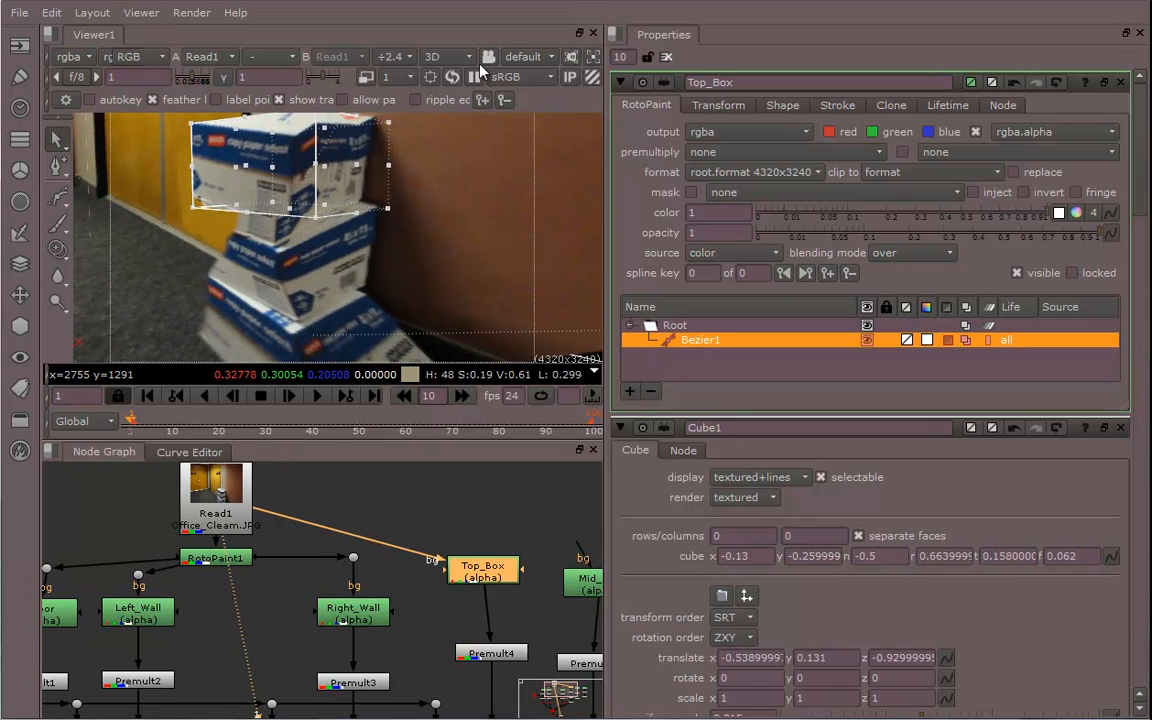
click(450, 56)
click(440, 77)
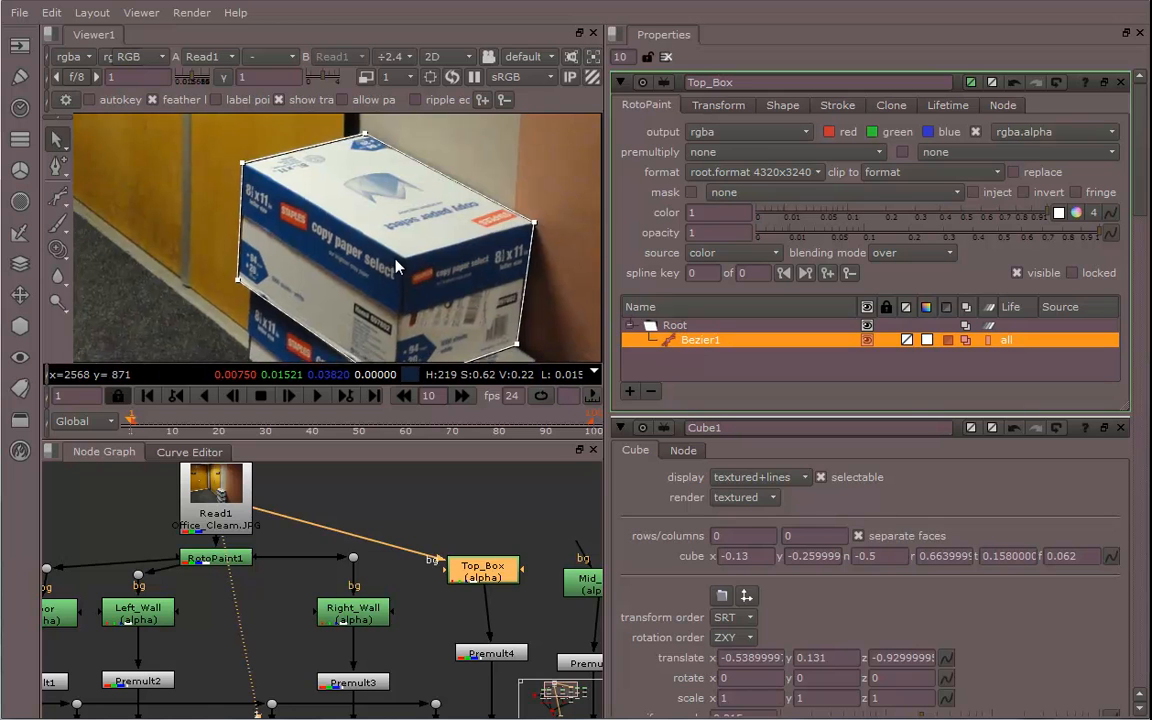
Open the Mid_Box roto node and draw a closed Bezier shape outlining the middle box
middle_drag(396, 261, 378, 208)
scroll(402, 224, down, 1)
middle_drag(498, 493, 345, 458)
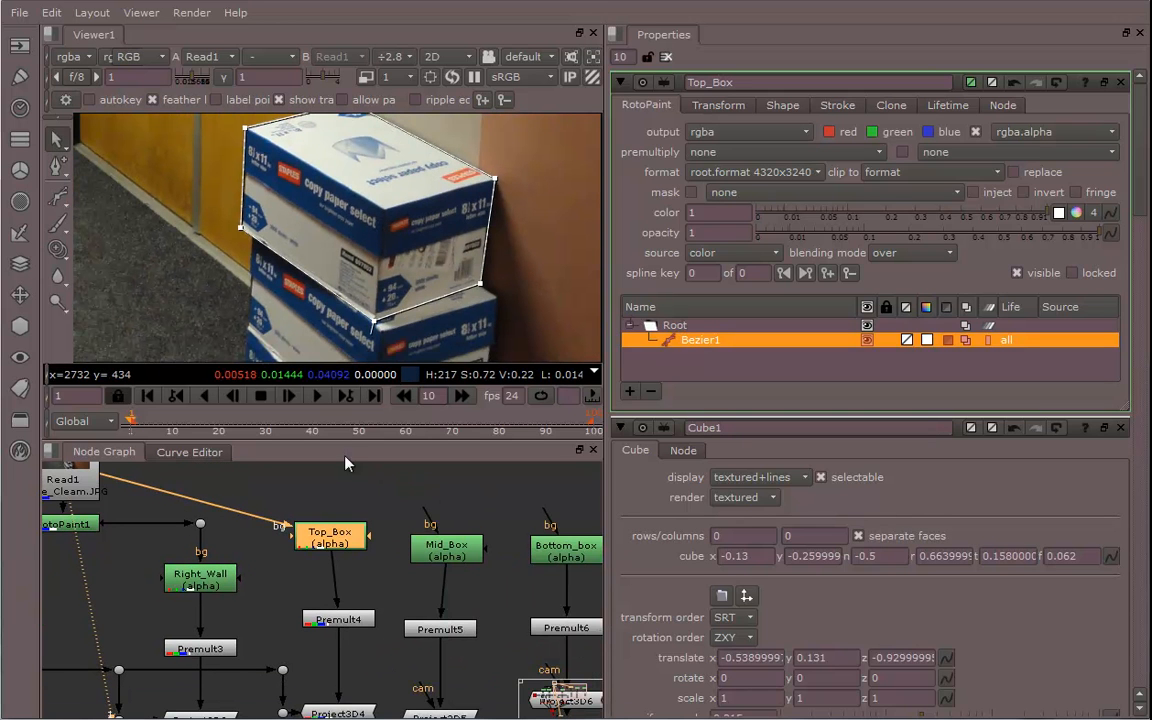
double_click(452, 557)
middle_drag(393, 262, 415, 208)
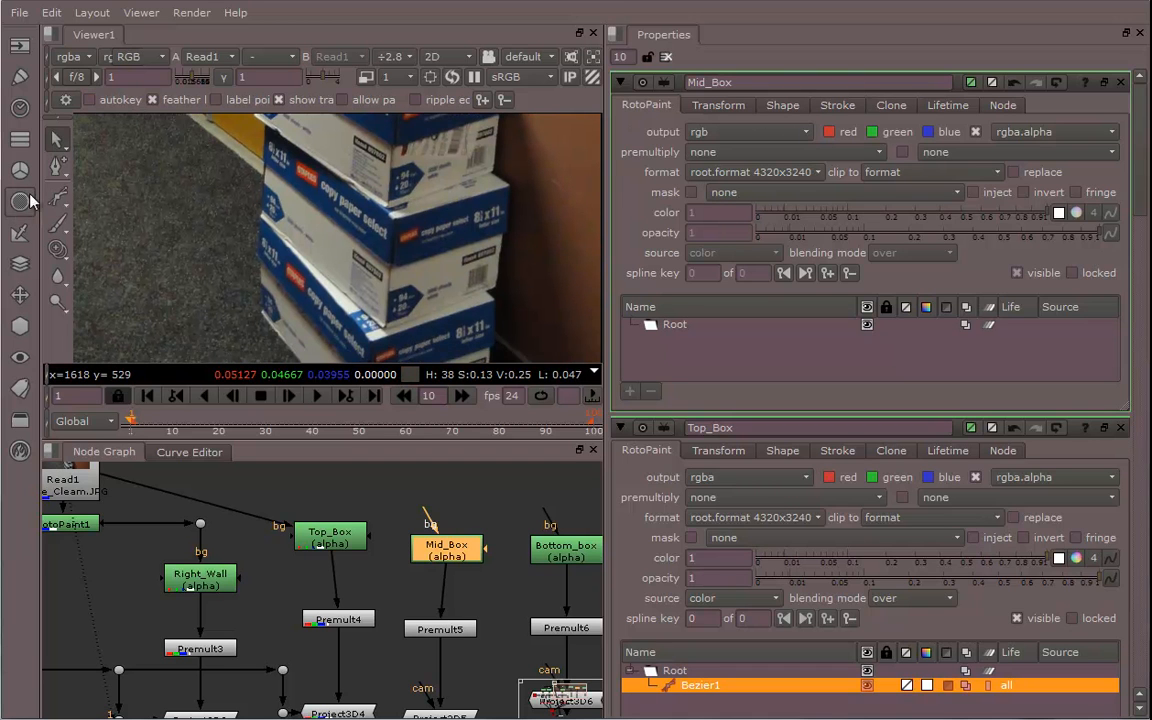
click(60, 199)
middle_drag(367, 260, 331, 289)
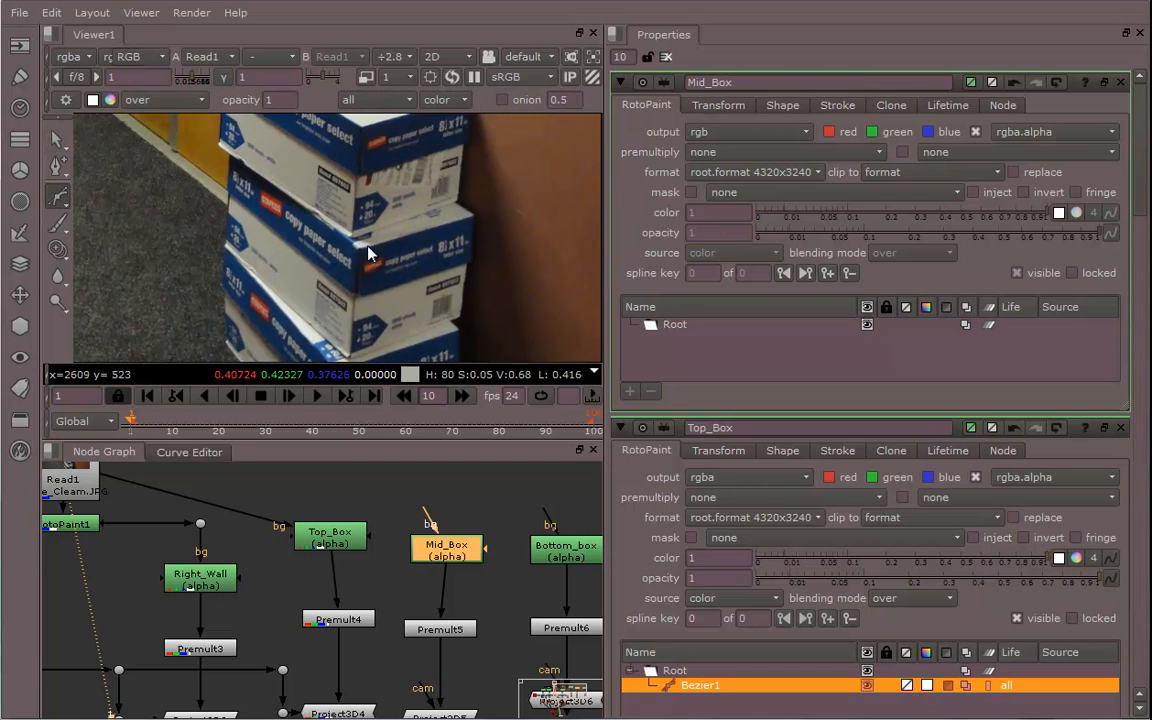
click(456, 202)
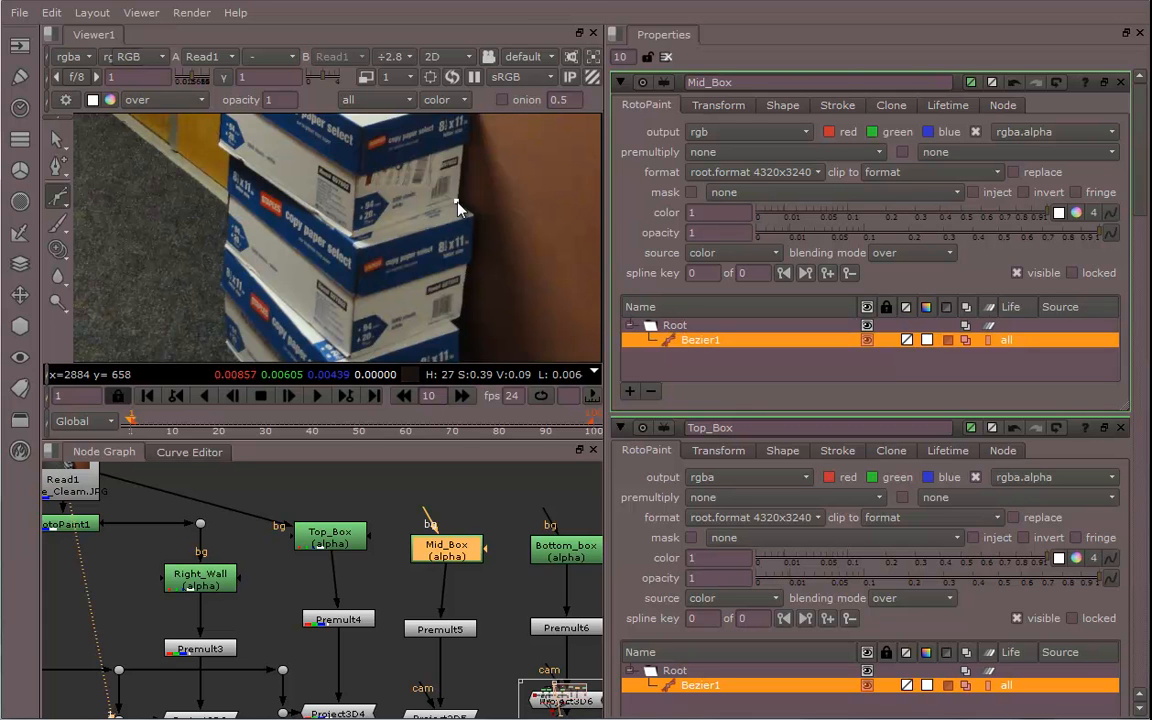
click(352, 237)
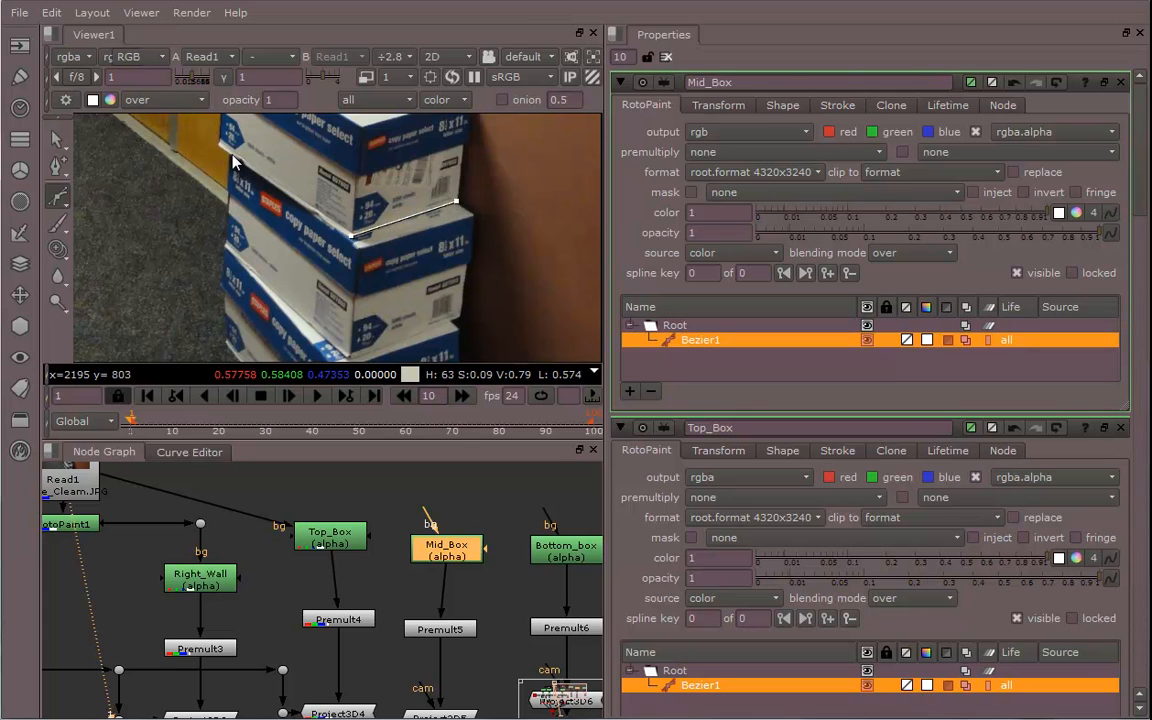
click(224, 240)
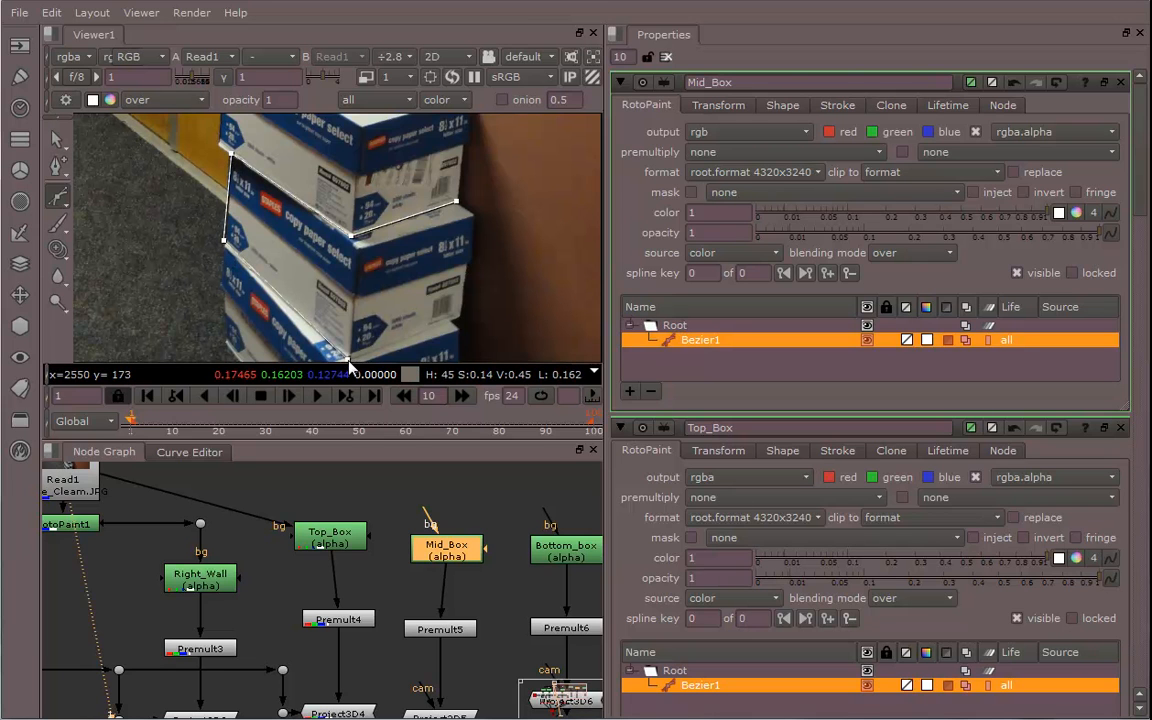
click(459, 320)
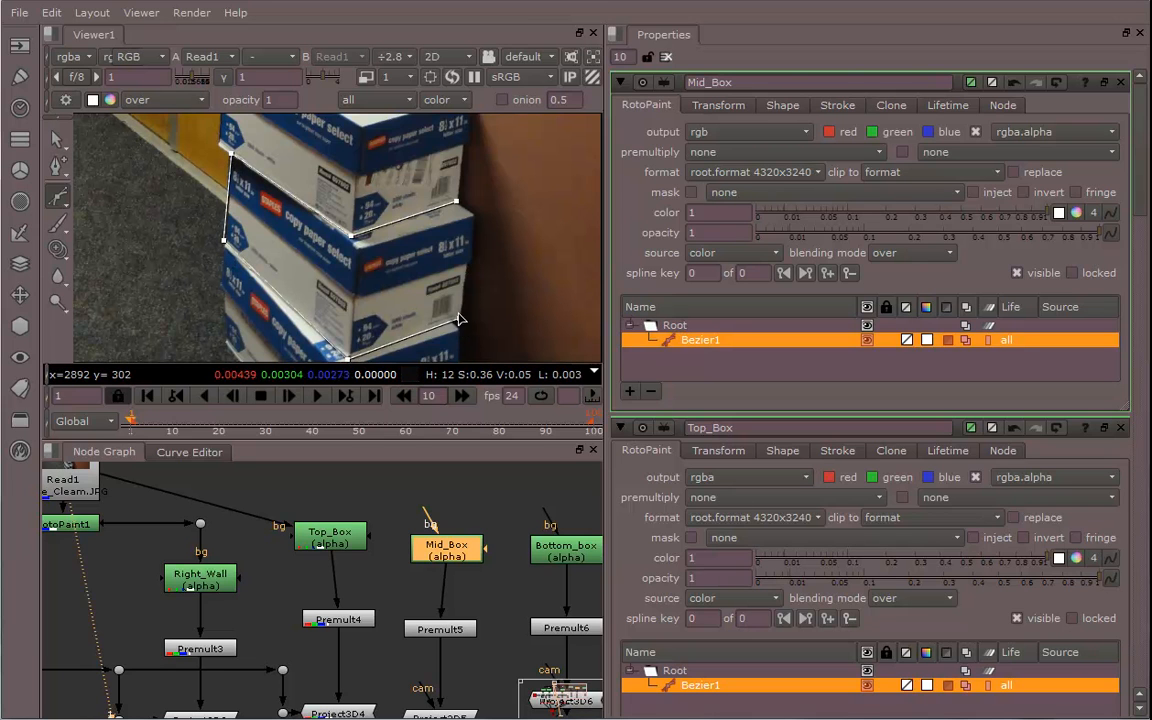
click(458, 203)
middle_drag(414, 277, 445, 217)
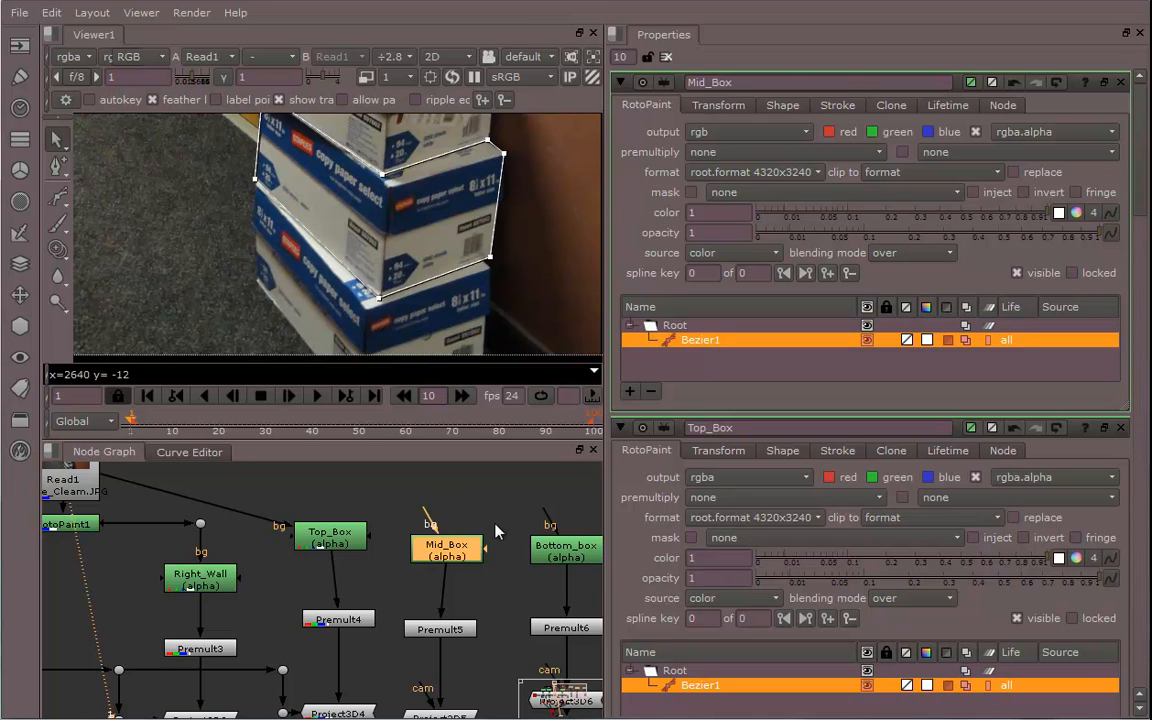
Open the Bottom_box roto node and draw a closed Bezier shape outlining the bottom box
middle_drag(470, 503, 347, 494)
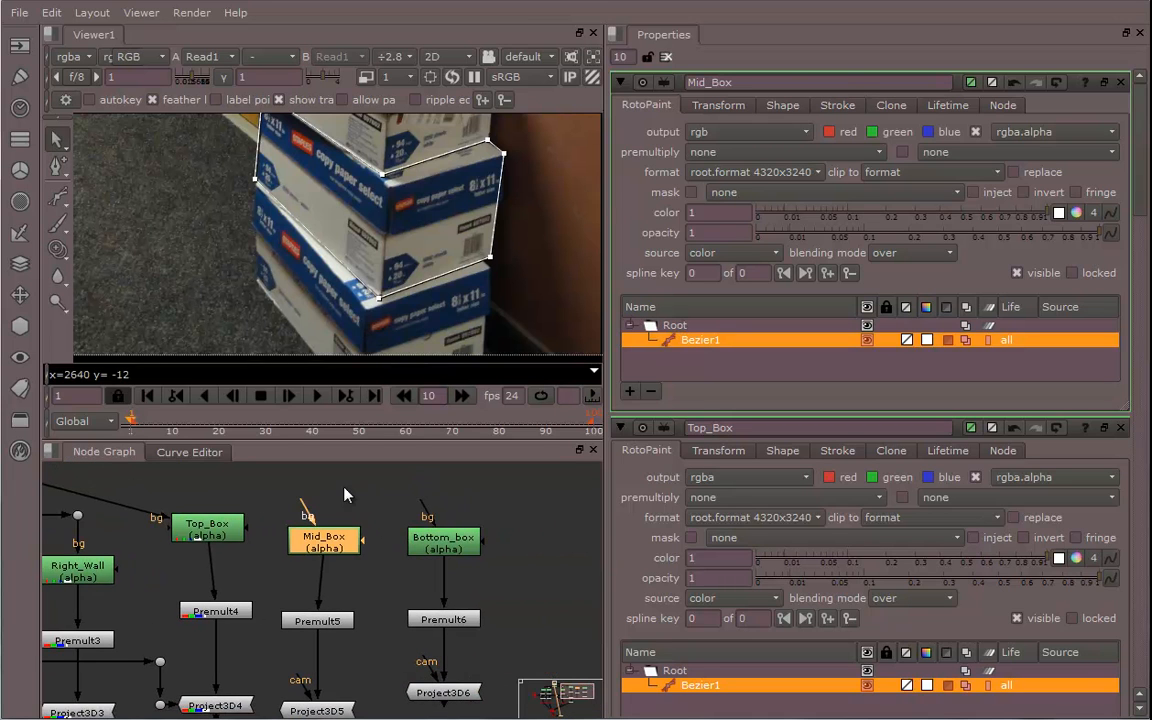
double_click(440, 548)
middle_drag(432, 326, 442, 299)
click(58, 198)
middle_drag(370, 262, 336, 241)
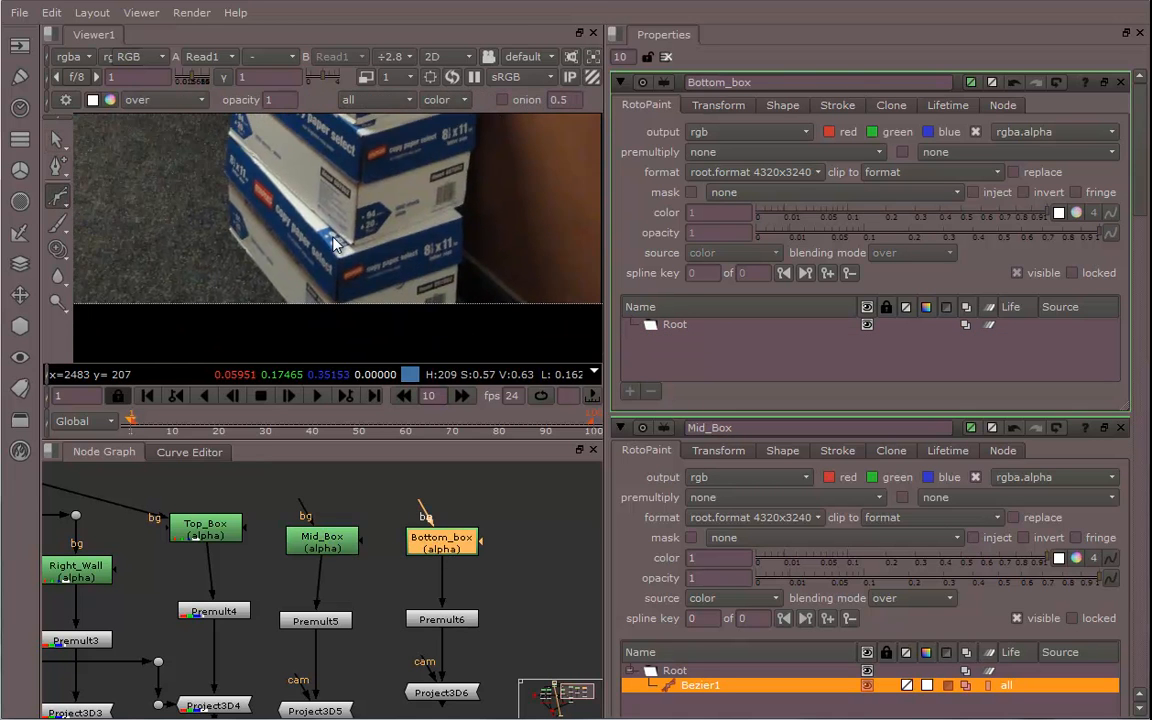
click(455, 215)
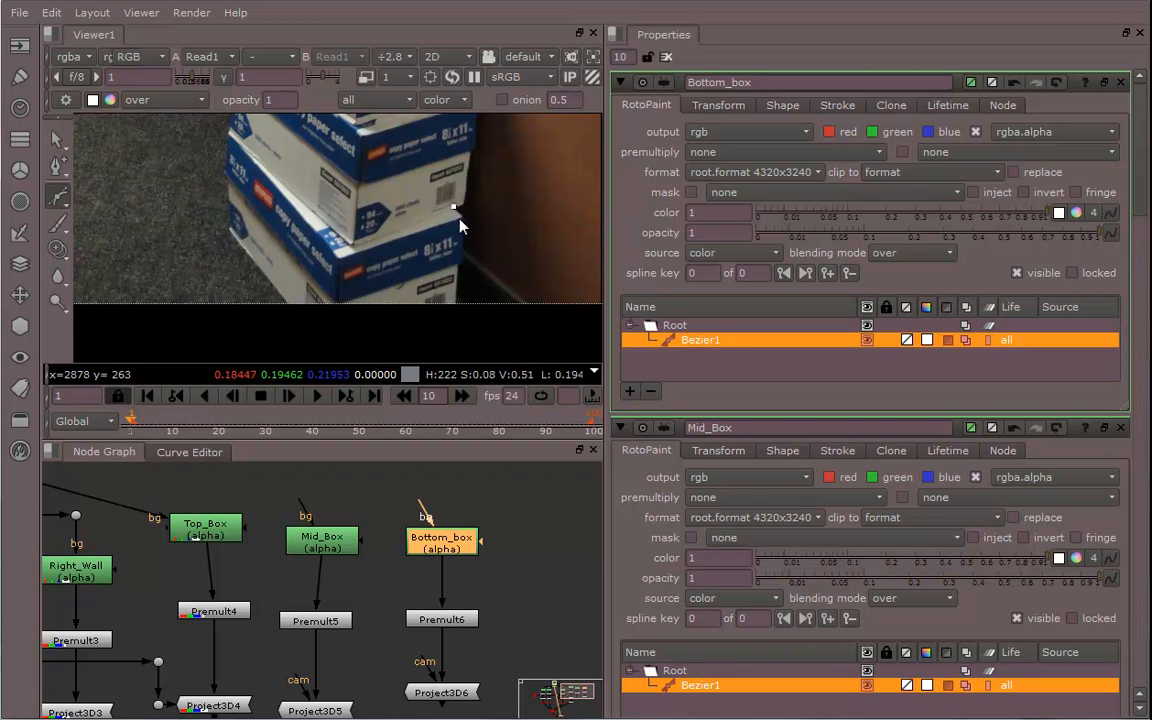
middle_drag(478, 278, 483, 176)
click(467, 212)
middle_drag(352, 258, 405, 283)
click(405, 280)
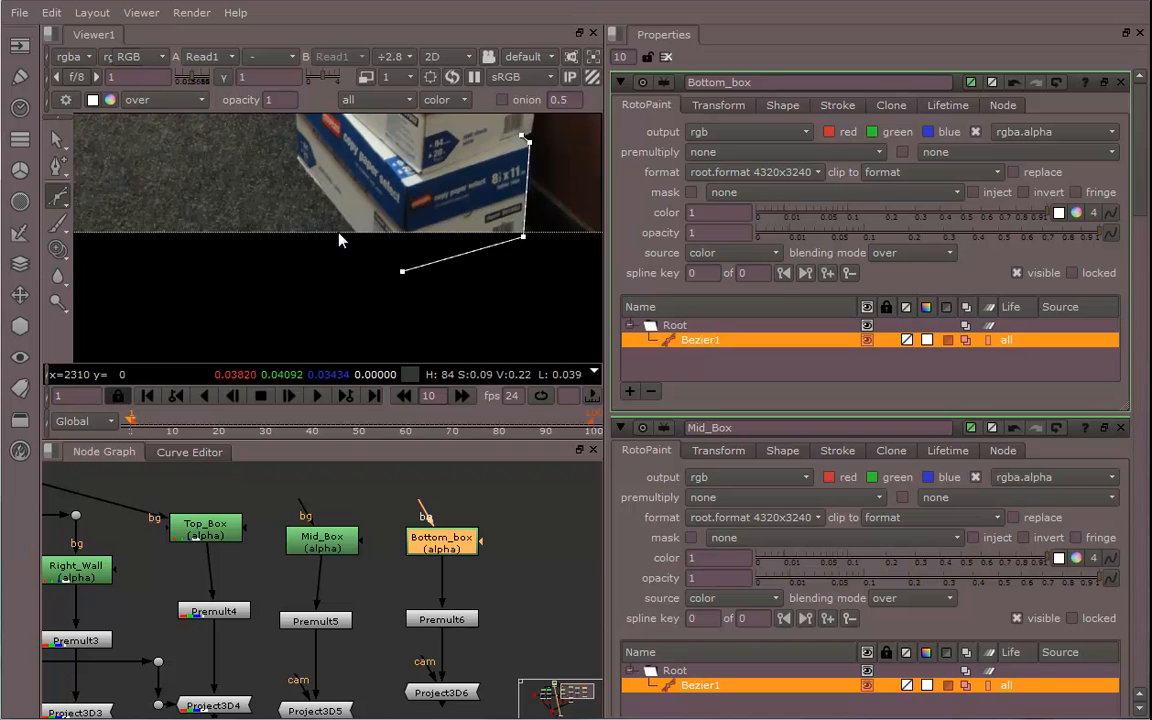
middle_drag(339, 238, 360, 274)
click(320, 205)
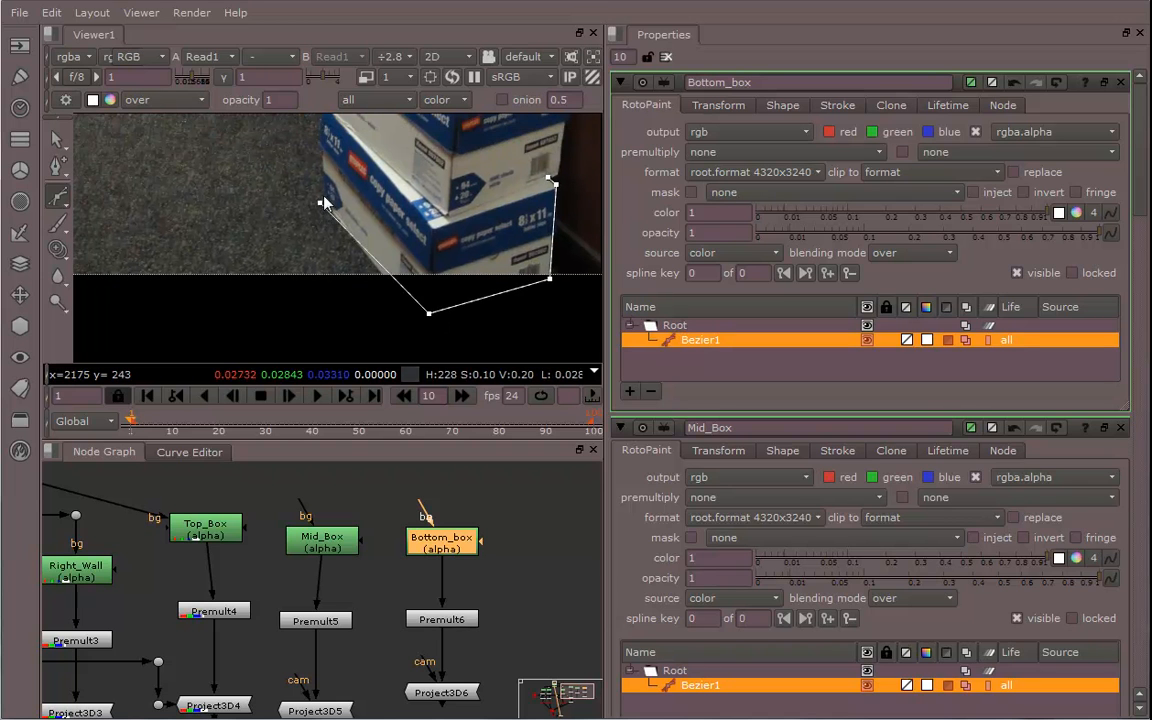
middle_drag(321, 200, 358, 300)
click(357, 214)
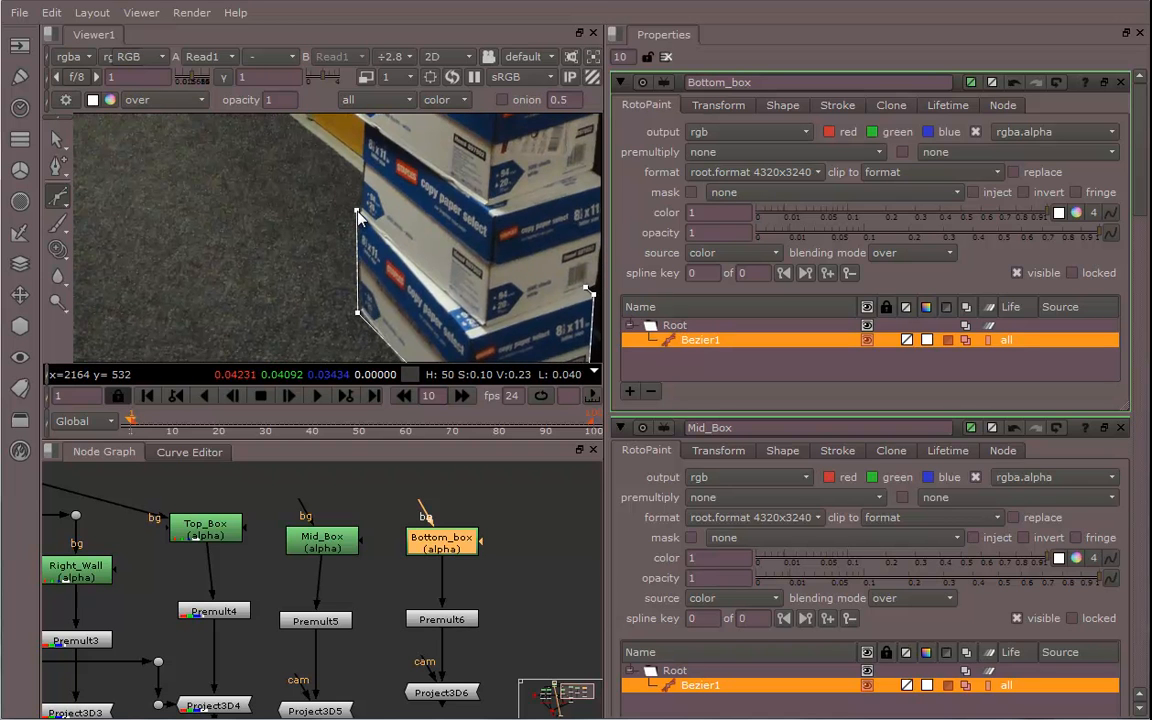
Adjust the bottom box Bezier's points so the shape fits the bottom box's corners
click(480, 323)
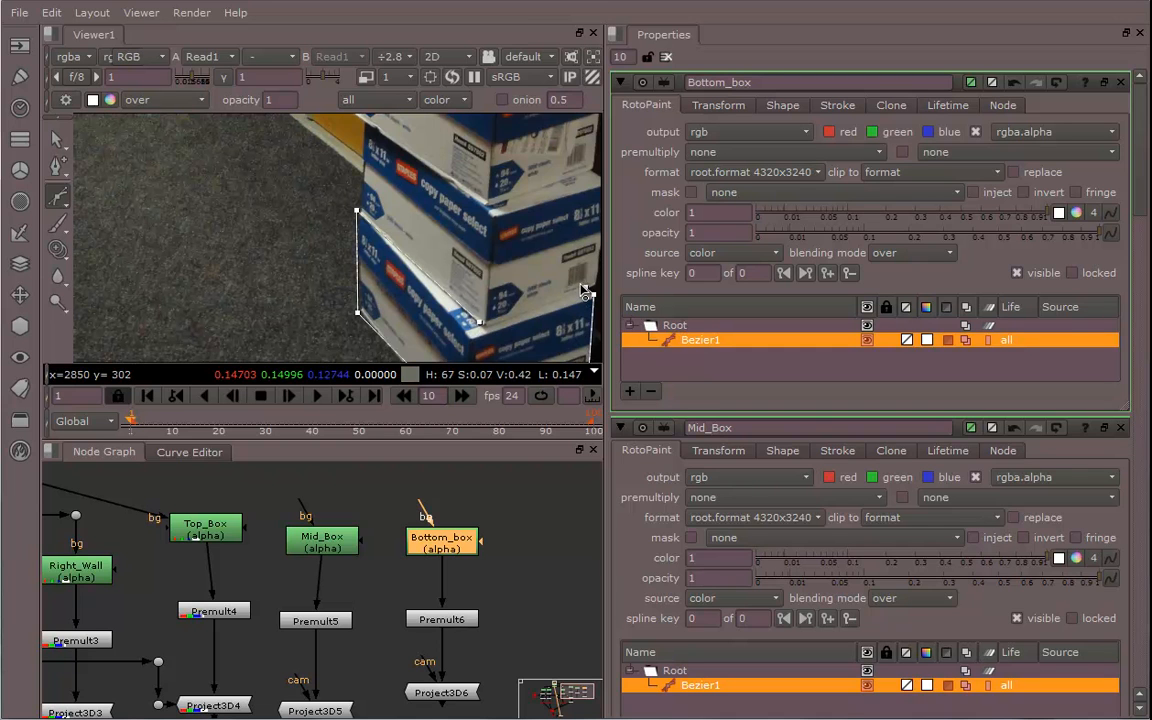
click(588, 292)
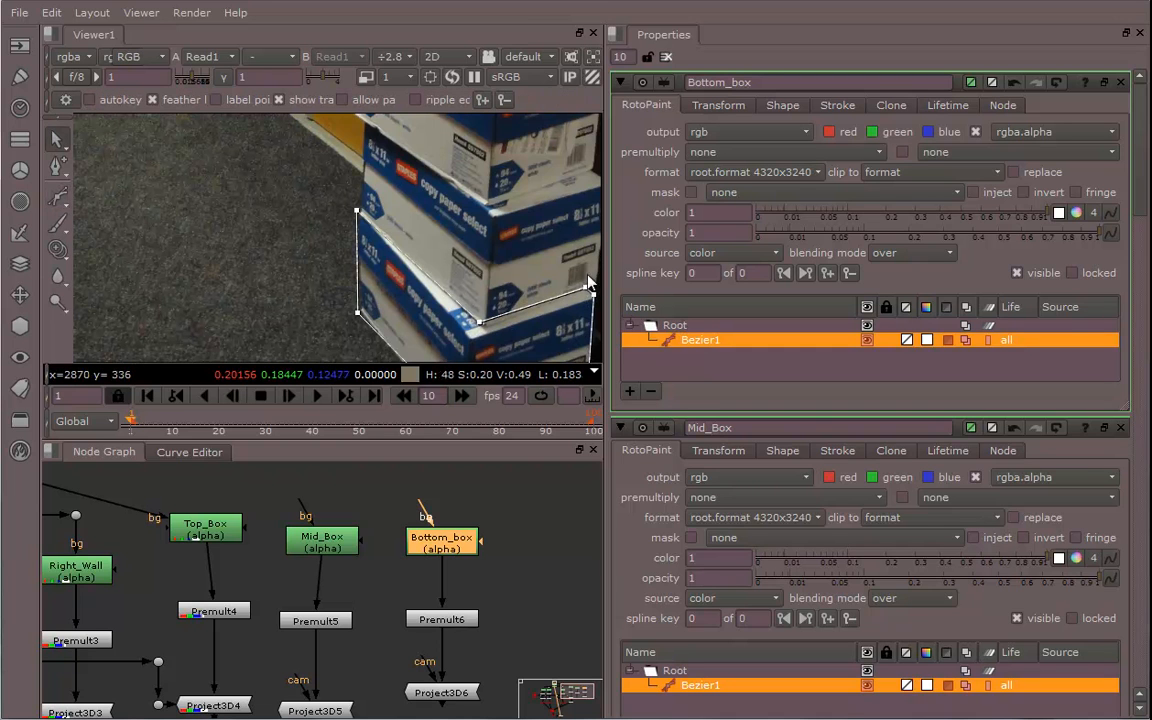
middle_drag(408, 279, 314, 189)
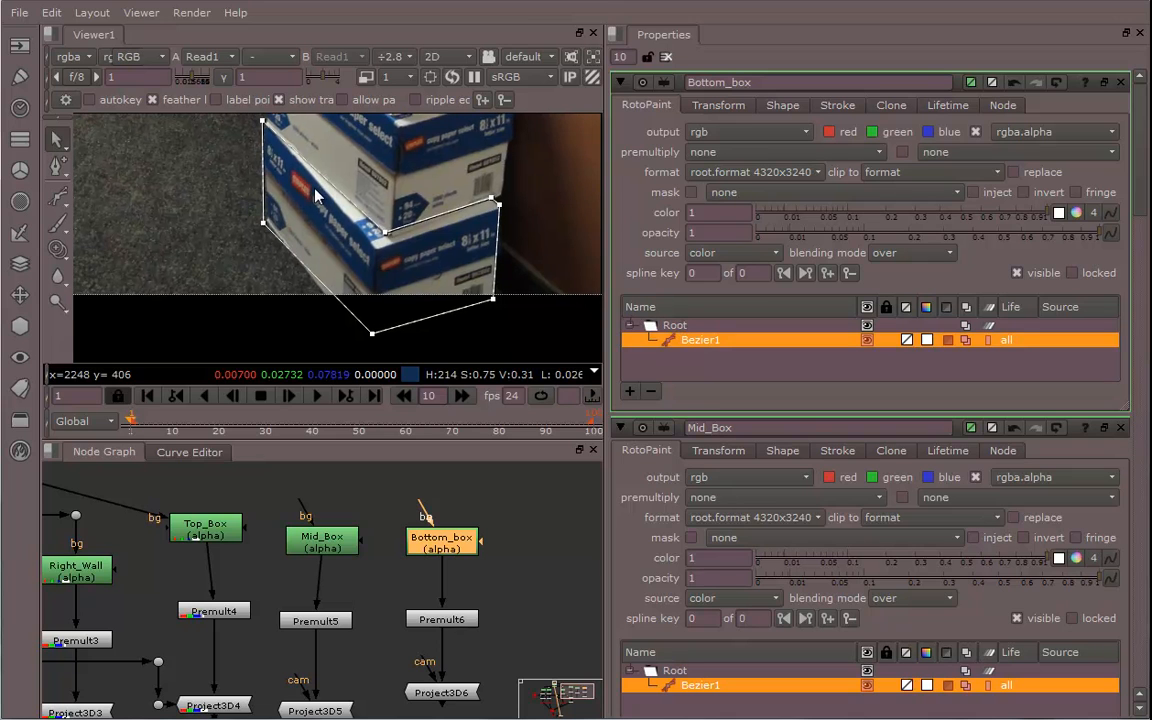
drag(372, 336, 368, 348)
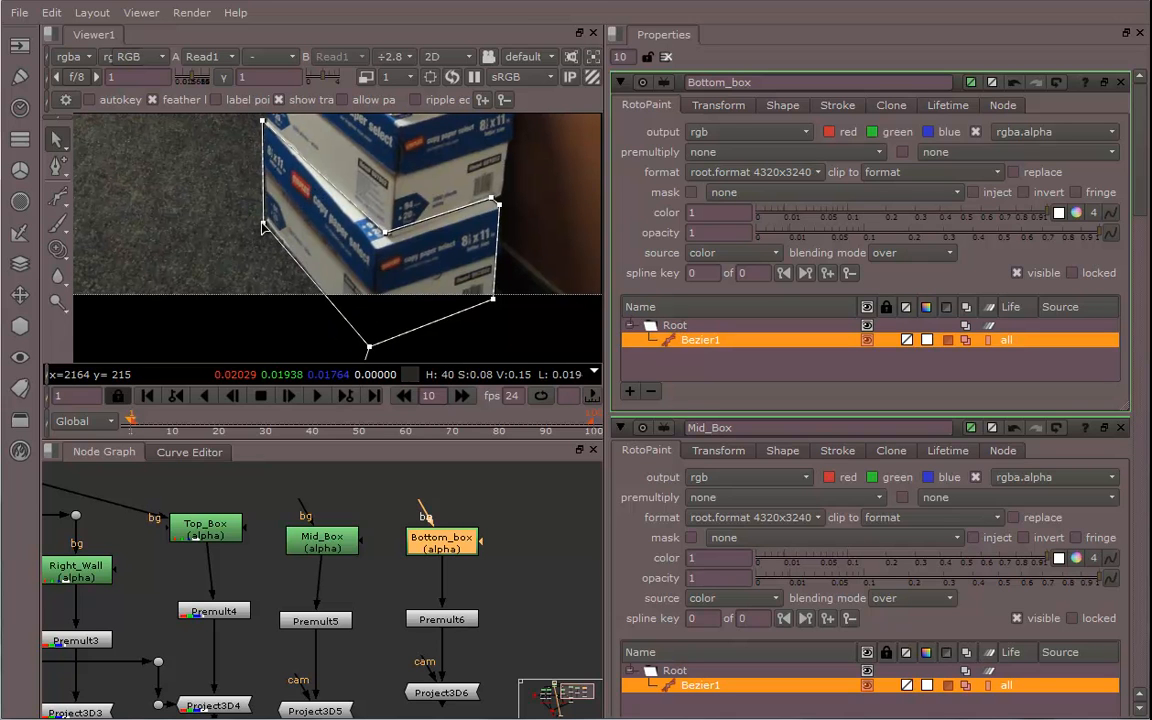
middle_drag(405, 262, 411, 339)
Connect the Bottom_box roto node's background input to the Read1 plate
middle_drag(423, 618, 583, 654)
drag(458, 538, 131, 490)
middle_drag(347, 595, 435, 655)
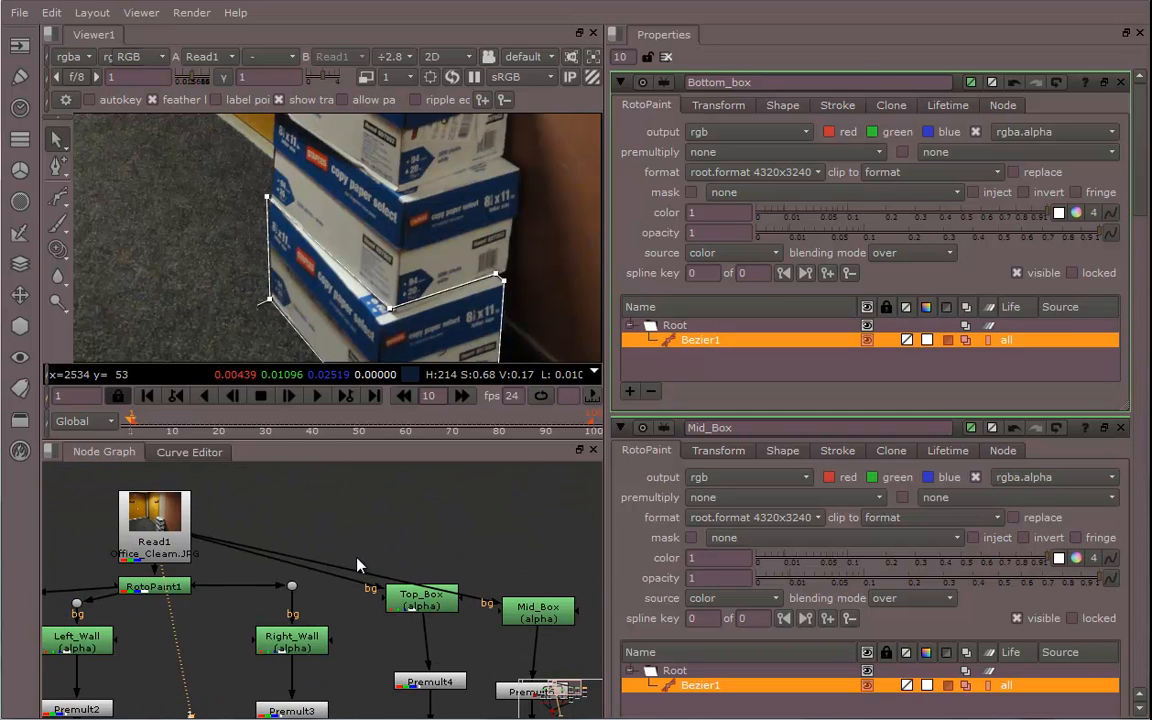
drag(340, 573, 533, 541)
drag(283, 554, 384, 557)
ctrl+drag(287, 566, 422, 561)
middle_drag(520, 630, 366, 612)
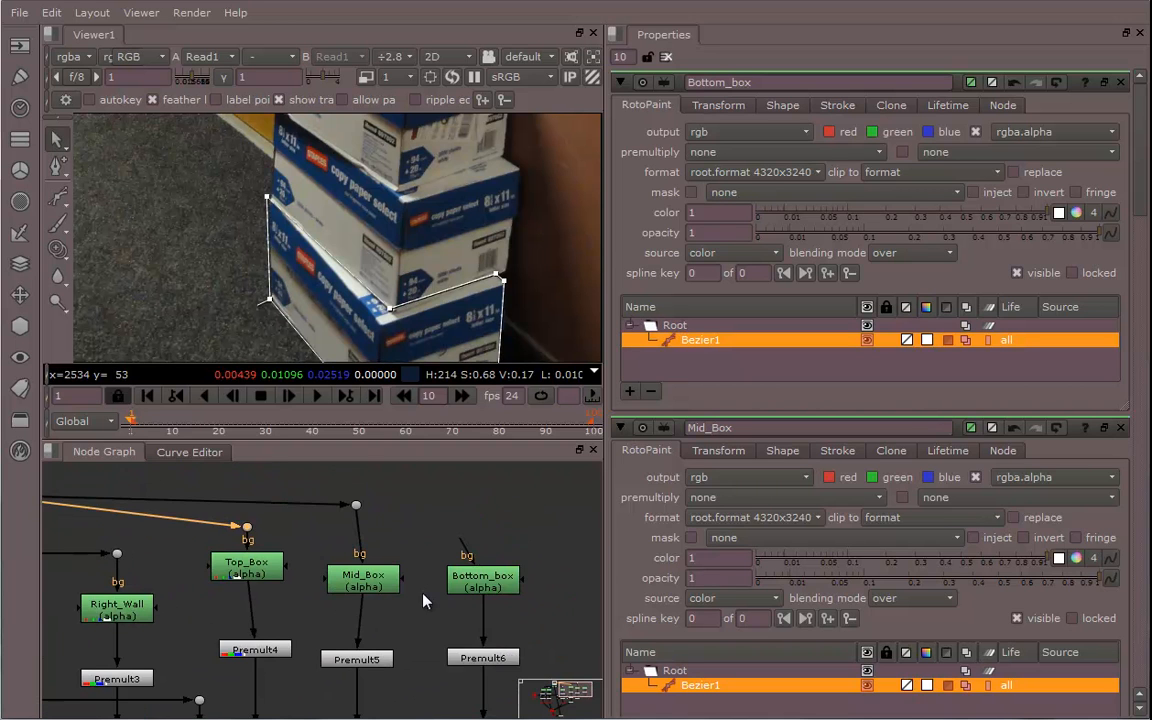
middle_drag(461, 548, 514, 603)
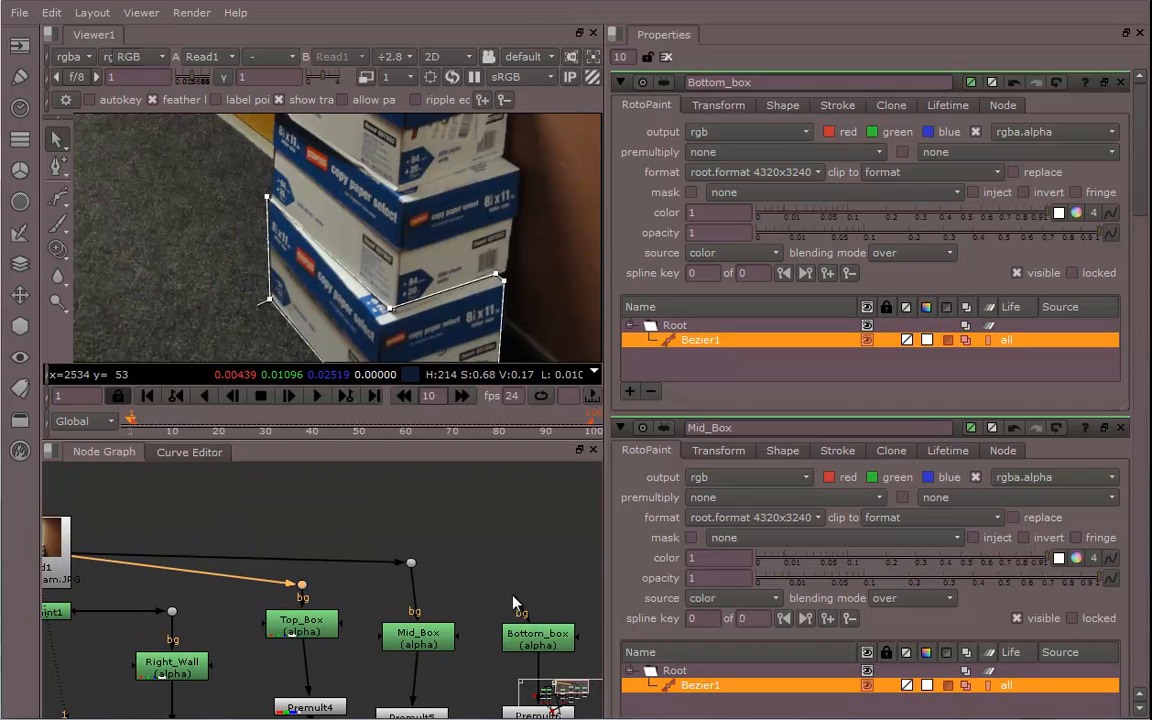
drag(516, 607, 56, 545)
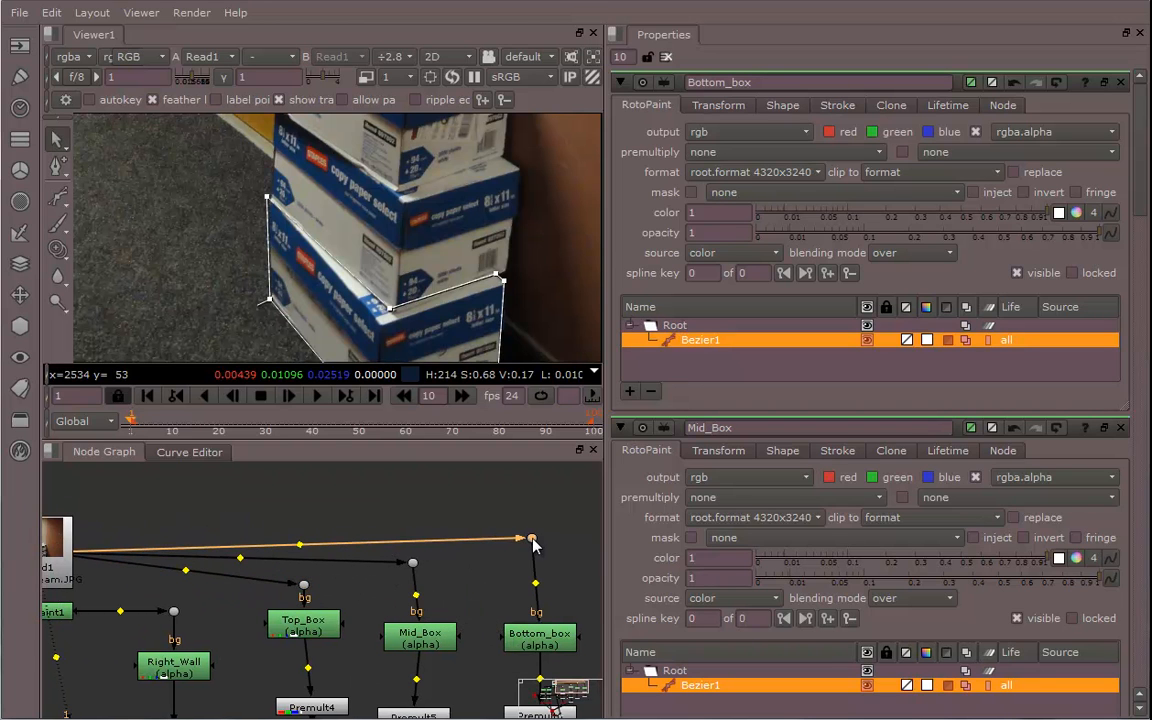
Connect the camera inputs of Project3D5 and Project3D6 to the camera line through dots
middle_drag(468, 628, 465, 490)
mouse_move(437, 588)
middle_down()
mouse_move(457, 492)
mouse_move(439, 578)
middle_up()
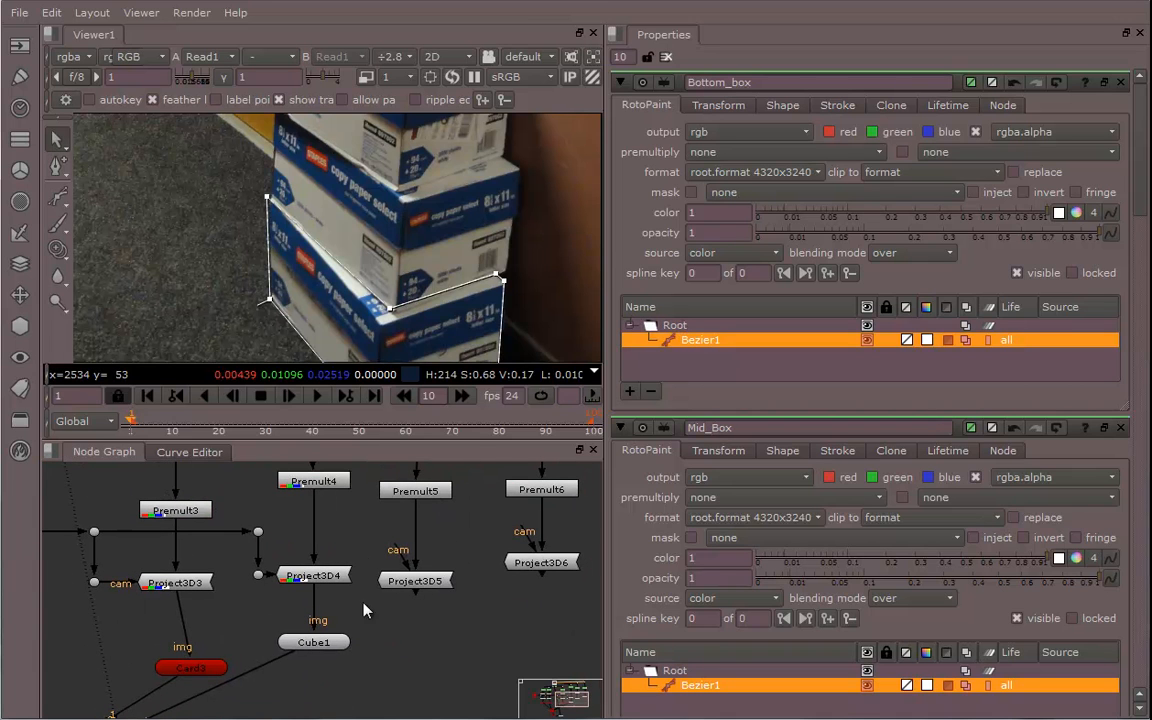
drag(333, 545, 256, 537)
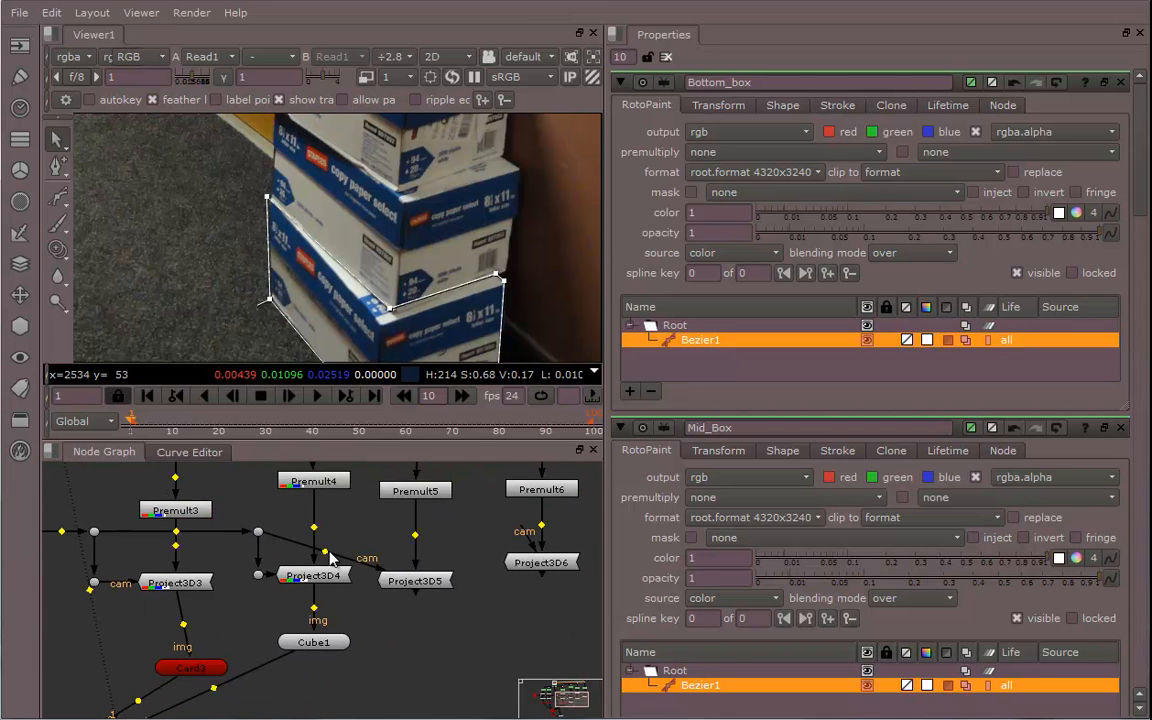
ctrl+drag(327, 556, 371, 549)
drag(515, 563, 523, 584)
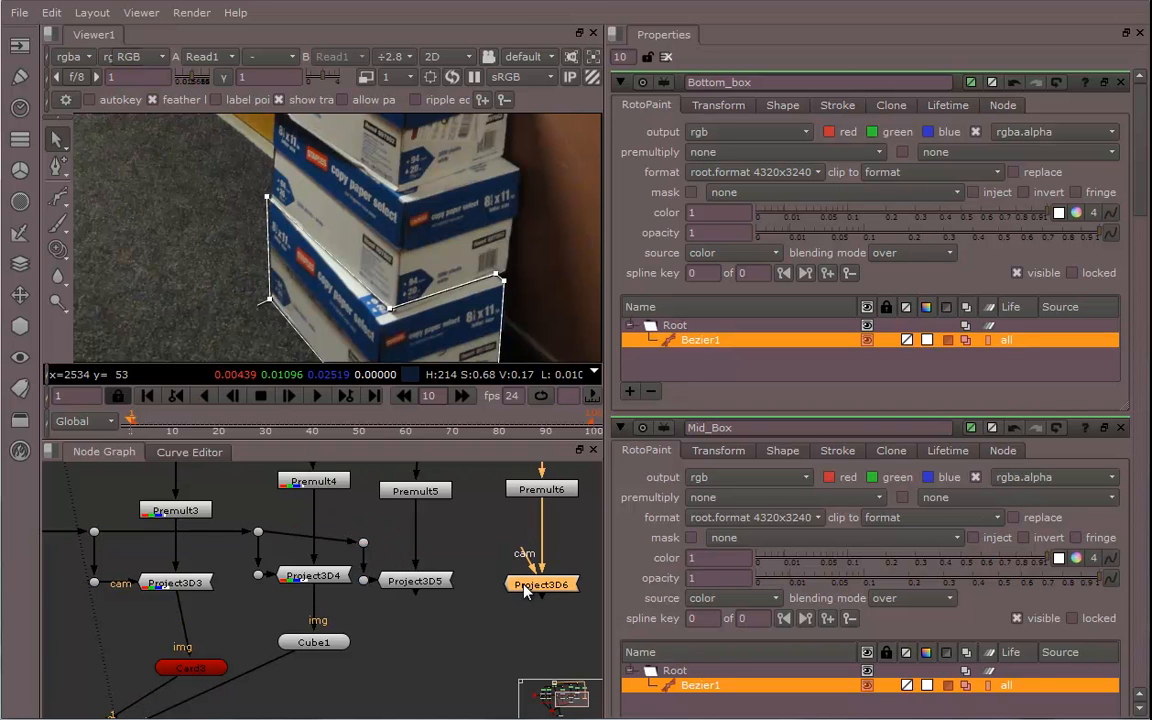
drag(366, 546, 369, 538)
drag(525, 557, 363, 531)
ctrl+drag(438, 554, 479, 590)
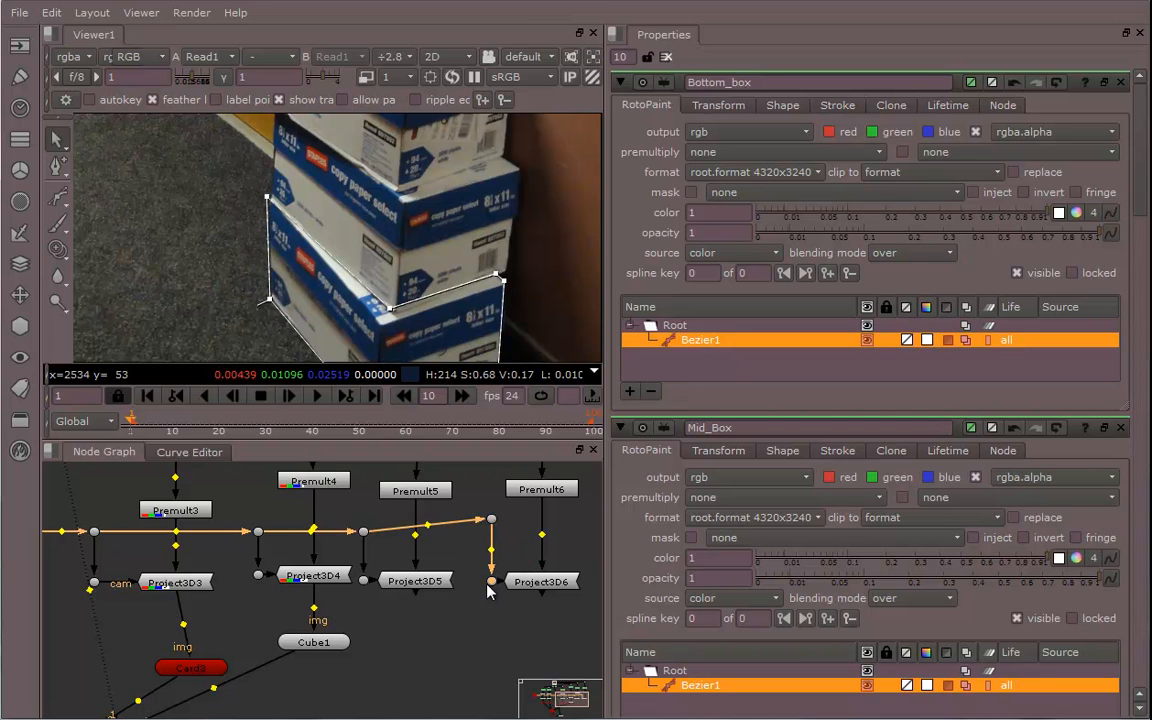
drag(491, 519, 494, 532)
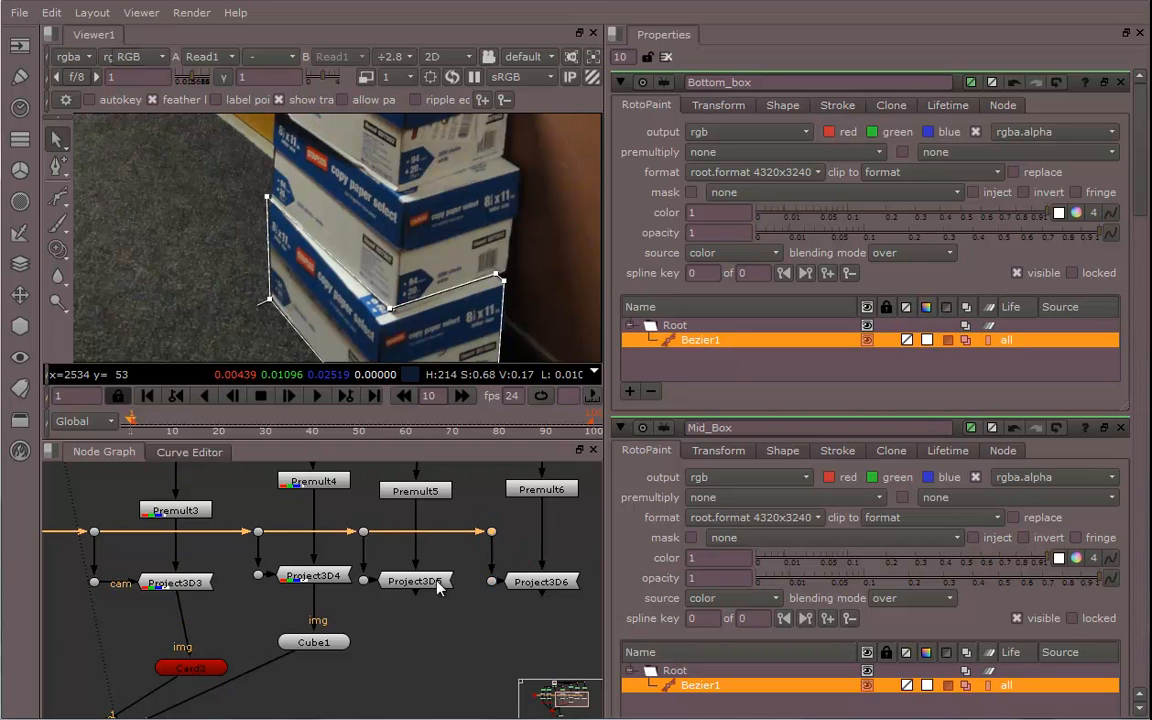
Add a Cube node under Project3D5 to receive the middle box projection
scroll(437, 588, down, 5)
scroll(406, 560, up, 5)
middle_drag(388, 579, 445, 684)
click(386, 601)
click(427, 494)
drag(427, 497, 420, 492)
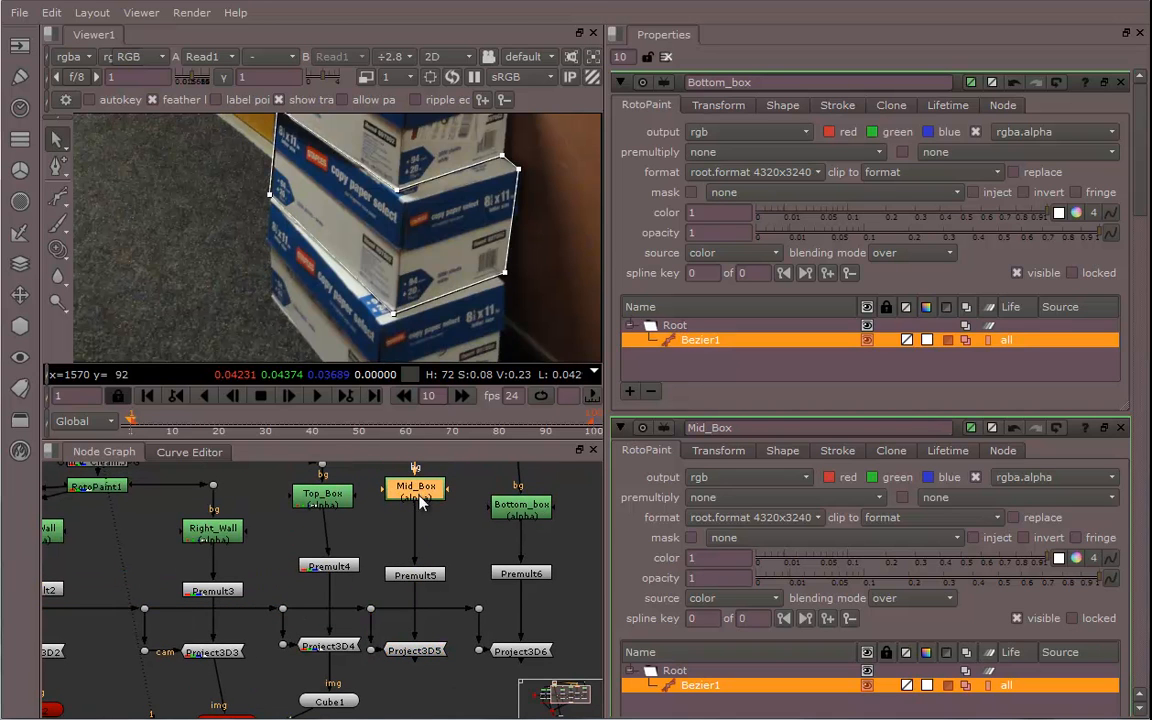
click(414, 651)
middle_drag(415, 650, 419, 630)
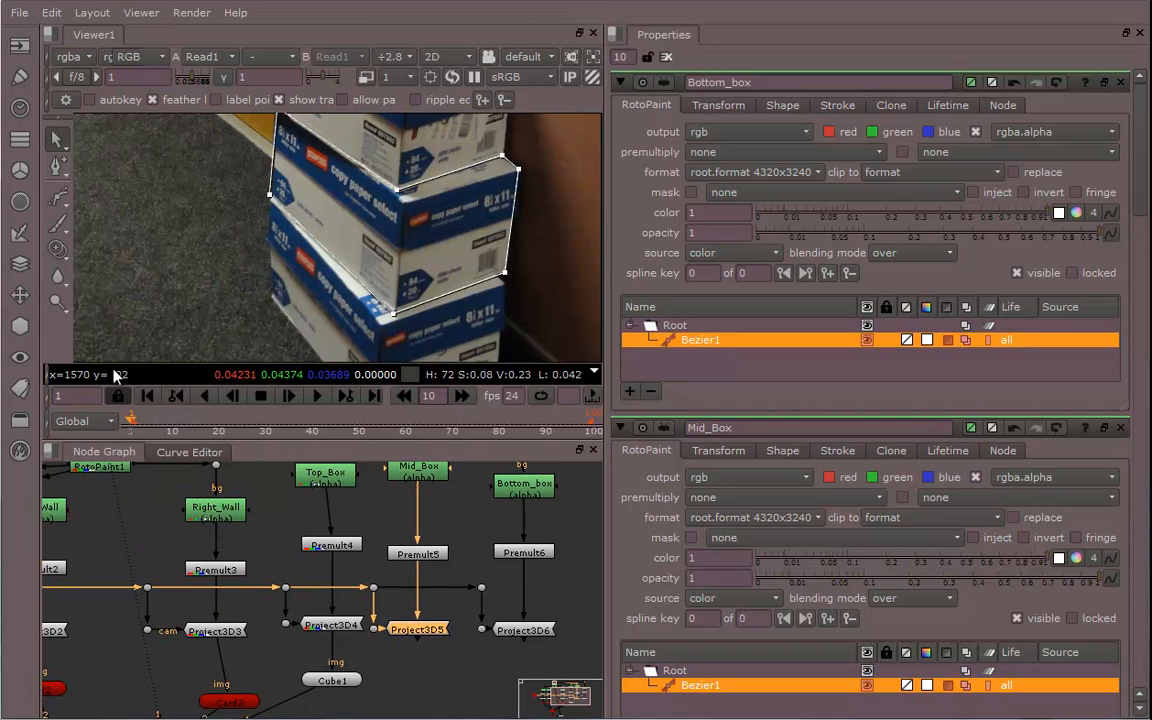
click(27, 332)
mouse_move(85, 351)
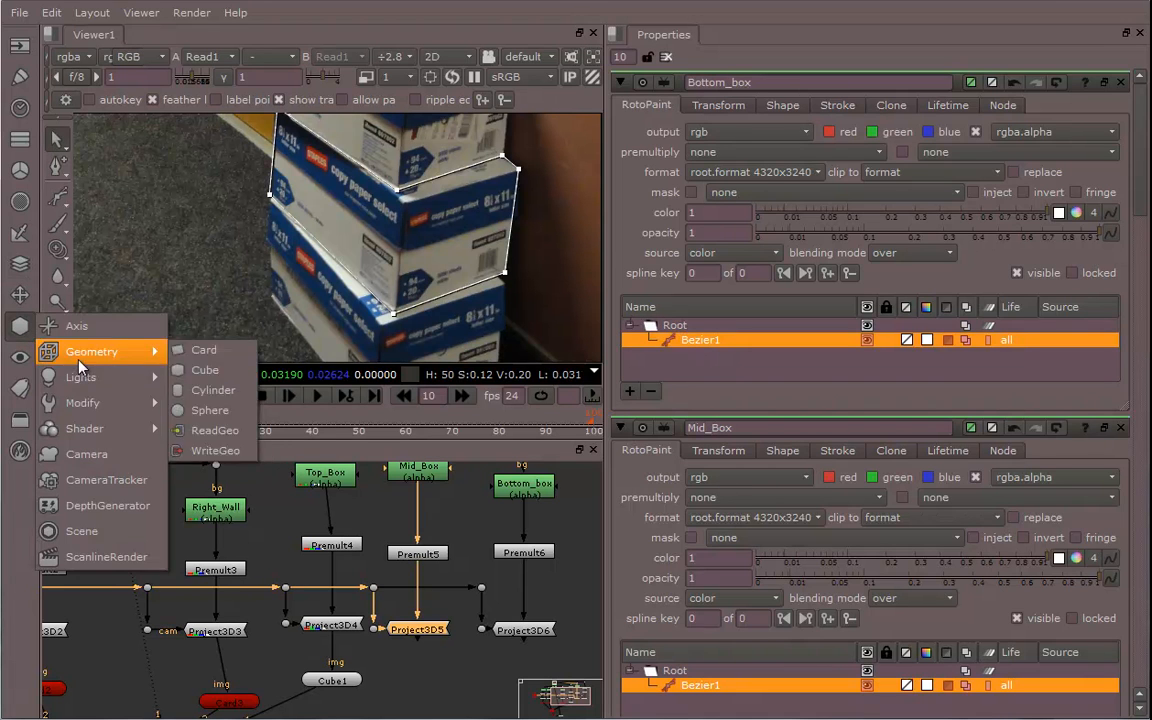
click(204, 371)
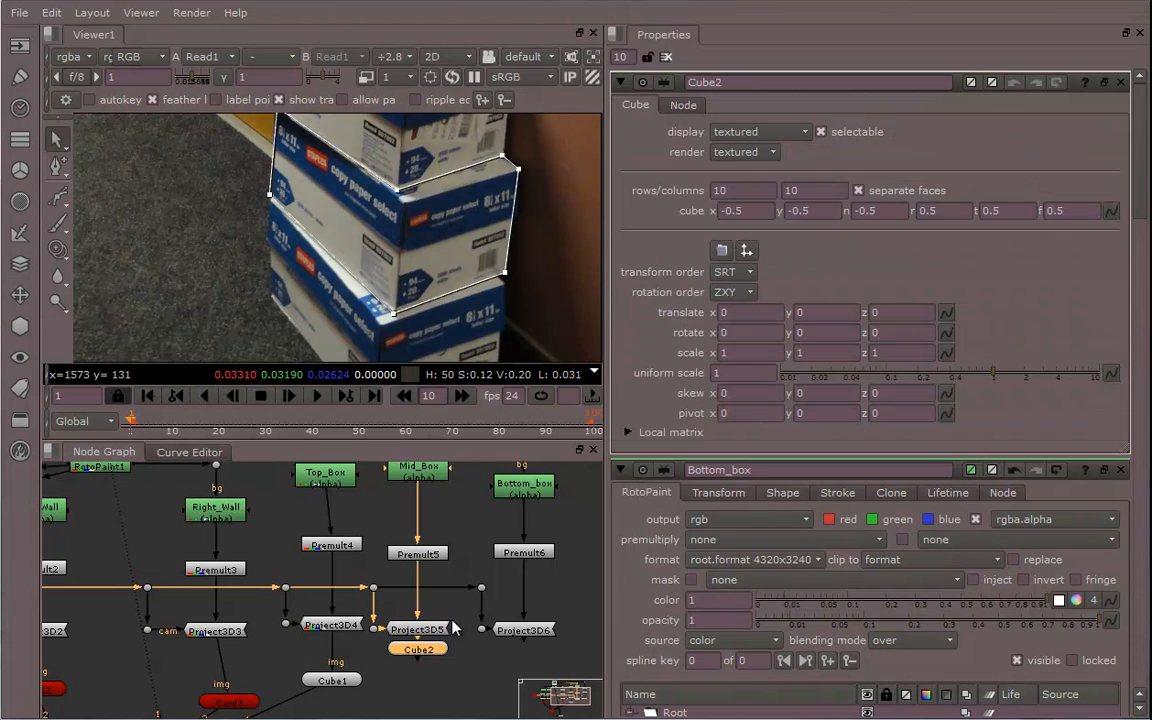
drag(430, 651, 422, 690)
middle_drag(422, 690, 402, 687)
Switch the viewer to 3D and set the cube's display to textured+lines
click(446, 57)
click(451, 94)
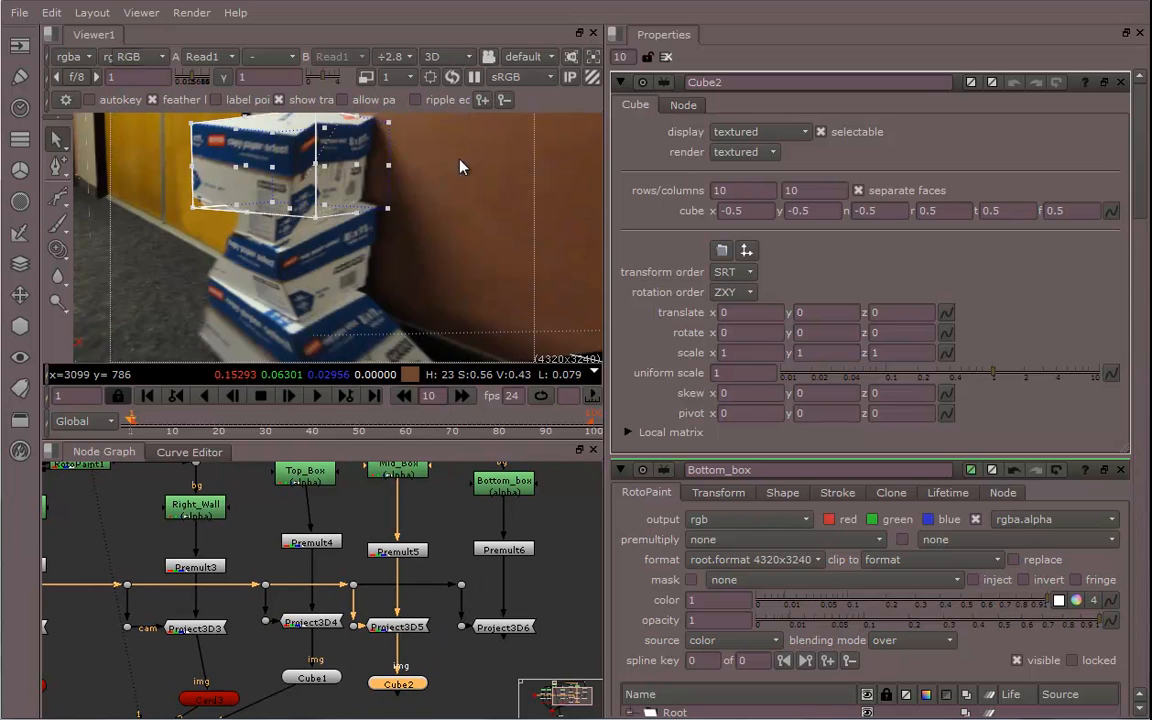
ctrl+drag(265, 188, 350, 212)
click(735, 131)
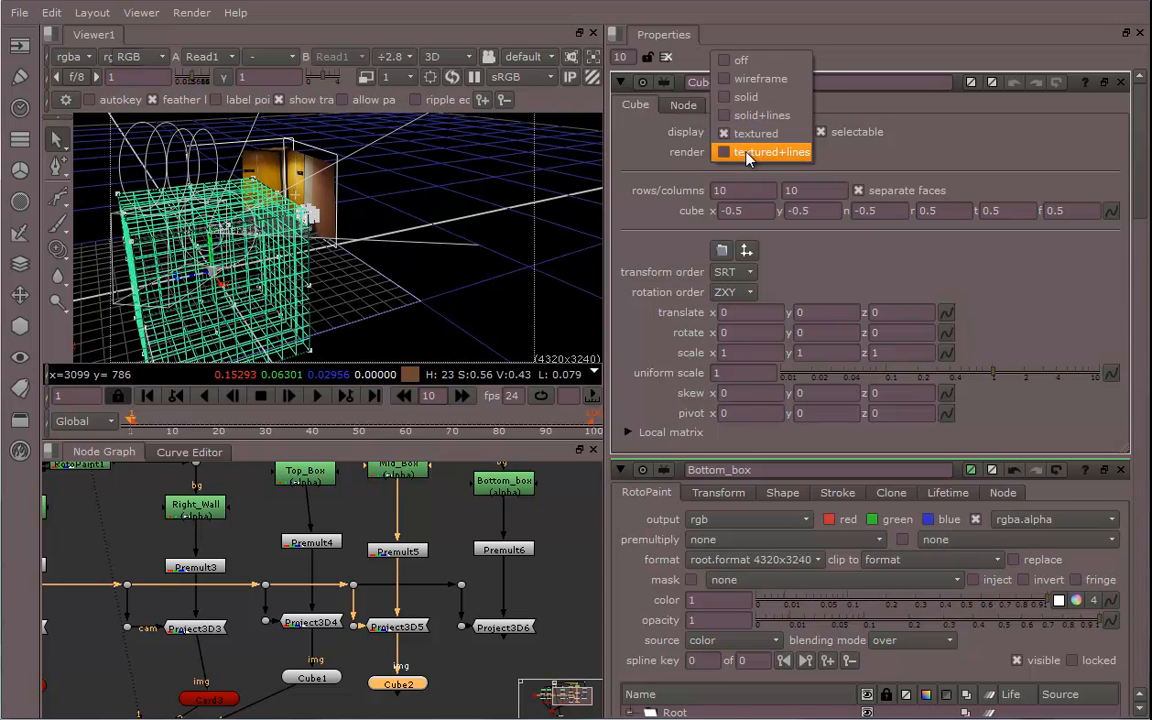
click(735, 150)
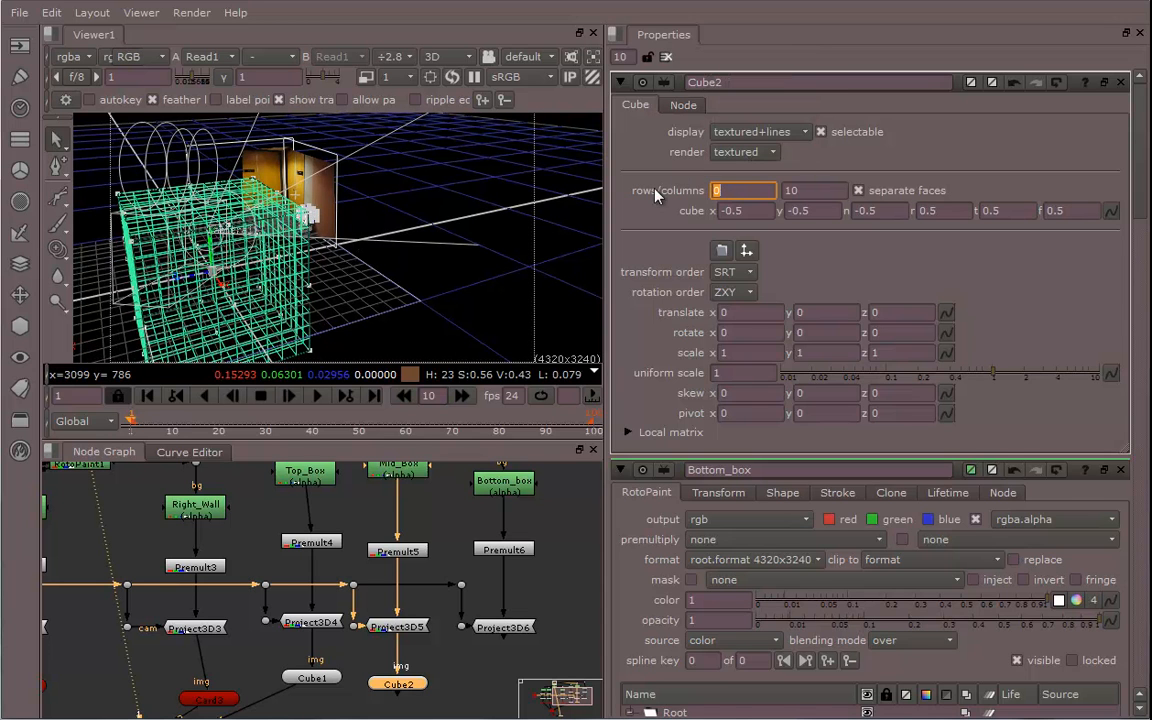
Set the cube's rows and columns to 0 and its uniform scale to about 0.195
key(Tab)
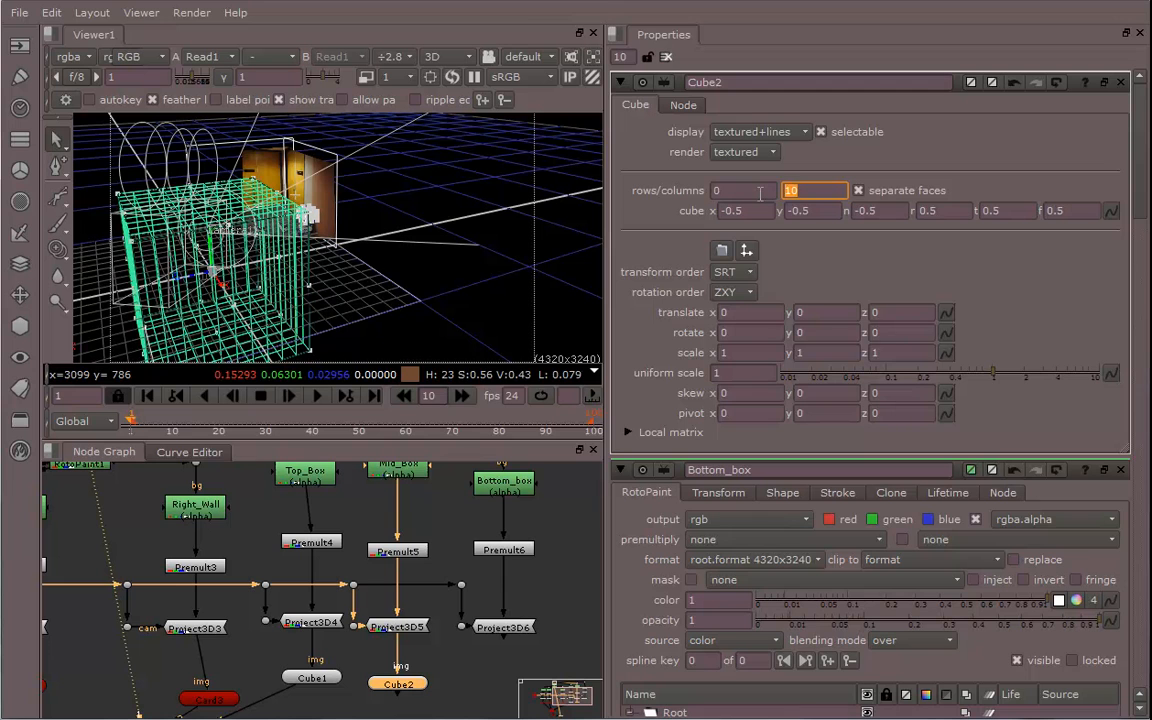
text(0)
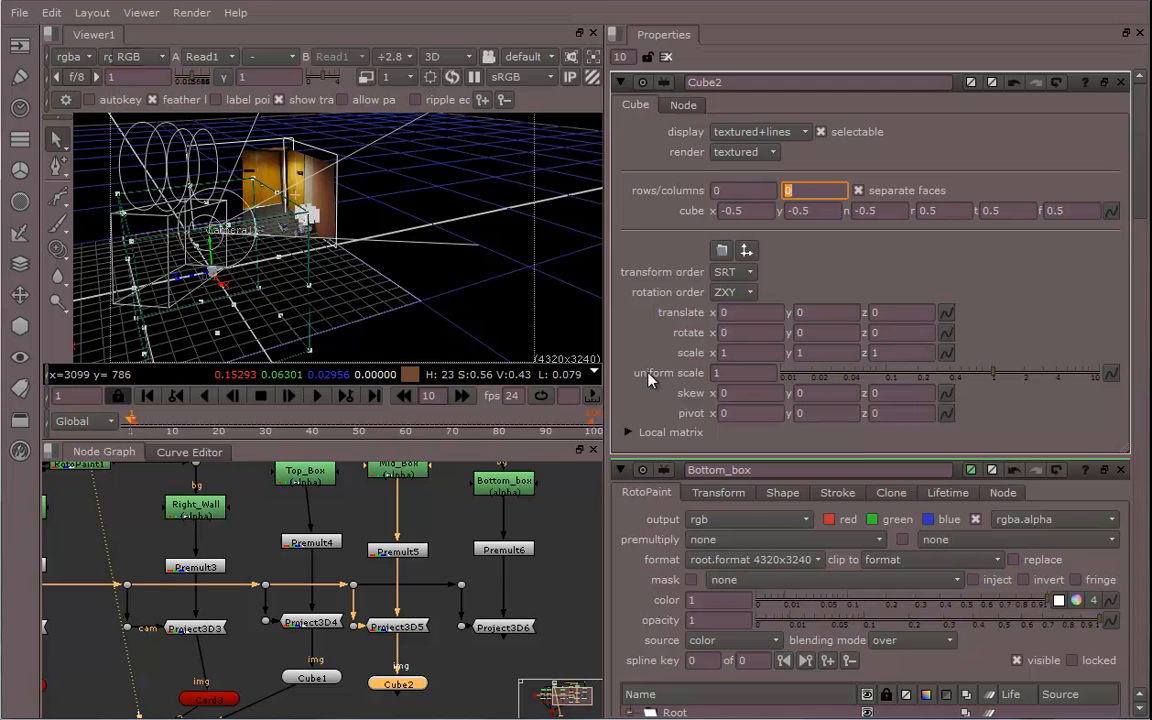
drag(991, 377, 919, 390)
Move the cube in 3D space to the position of the stacked boxes
ctrl+drag(440, 262, 283, 250)
alt+middle_drag(283, 250, 416, 241)
ctrl+drag(269, 250, 550, 232)
alt+drag(327, 262, 572, 230)
alt+drag(375, 252, 387, 150)
ctrl+drag(423, 199, 360, 252)
ctrl+drag(360, 252, 737, 248)
alt+drag(404, 250, 326, 258)
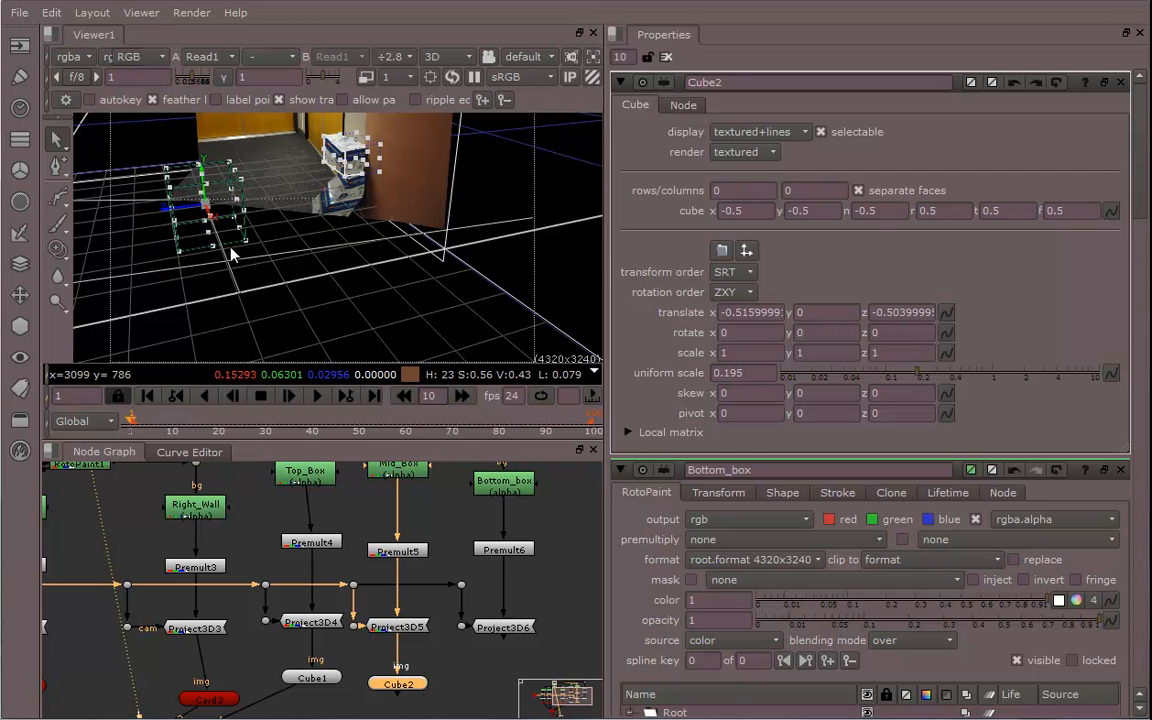
ctrl+drag(232, 252, 255, 230)
alt+middle_drag(255, 230, 393, 250)
alt+drag(262, 232, 390, 263)
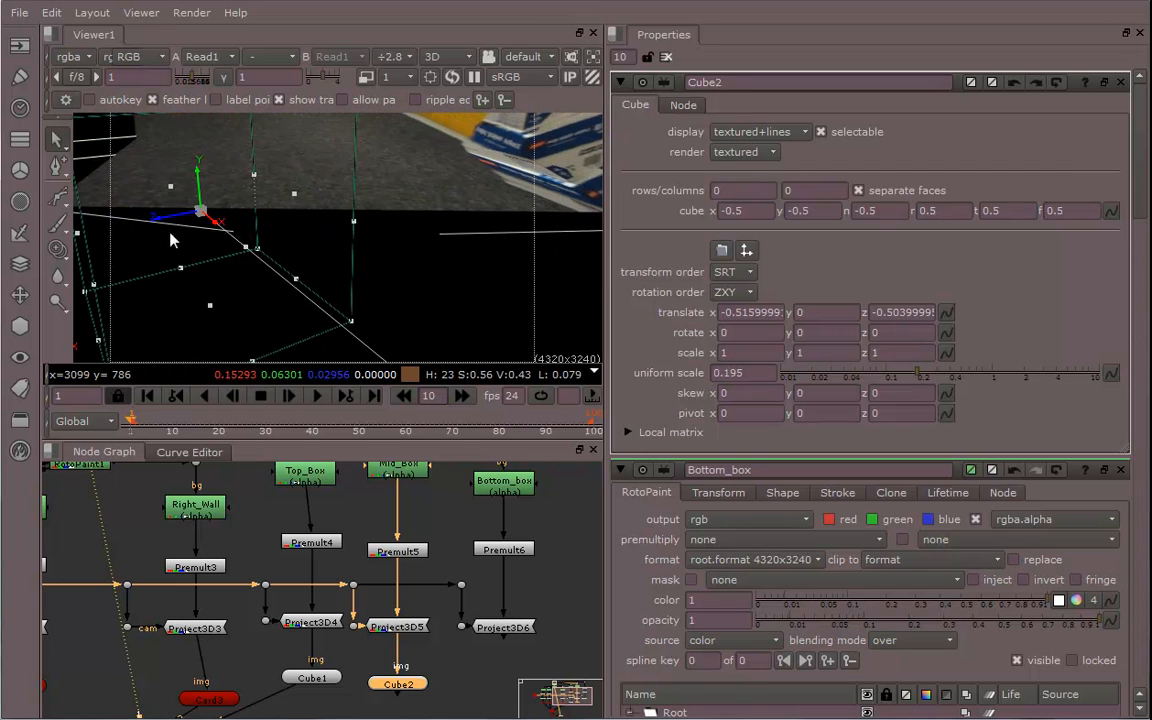
Resize the cube's faces with its handles so it matches the middle box
drag(164, 217, 711, 183)
ctrl+drag(409, 196, 240, 256)
ctrl+drag(476, 166, 343, 228)
drag(279, 185, 323, 263)
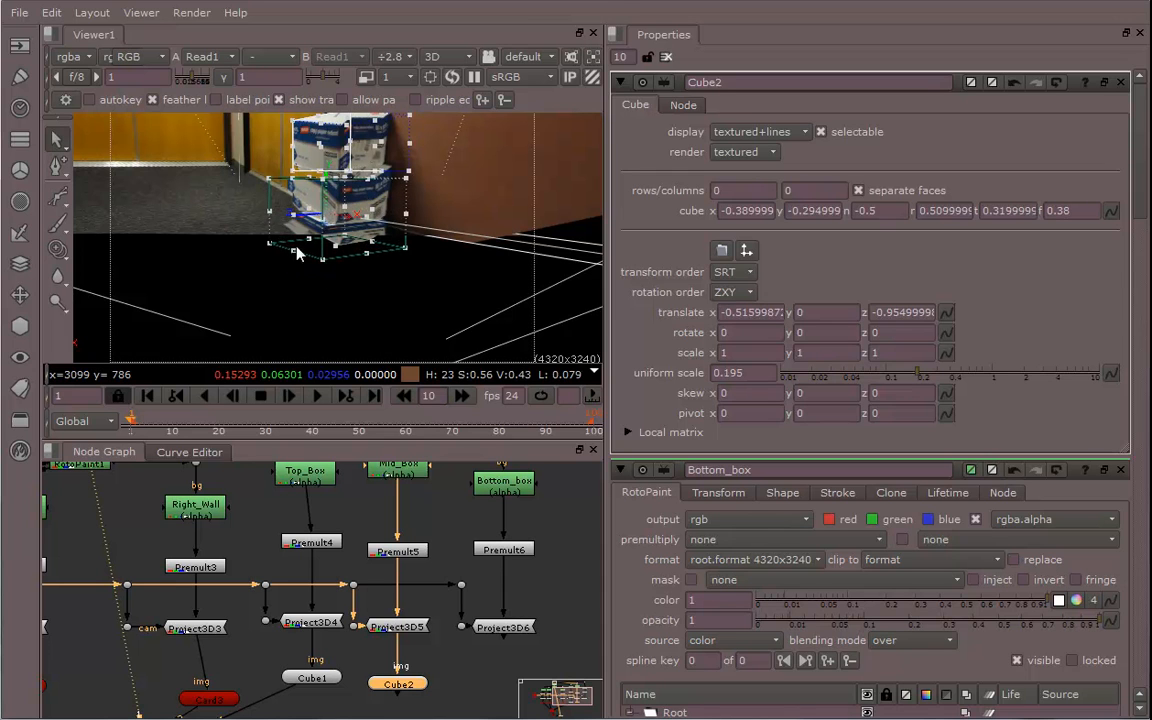
drag(325, 261, 431, 210)
scroll(421, 231, up, 4)
scroll(400, 234, down, 3)
ctrl+drag(500, 216, 152, 250)
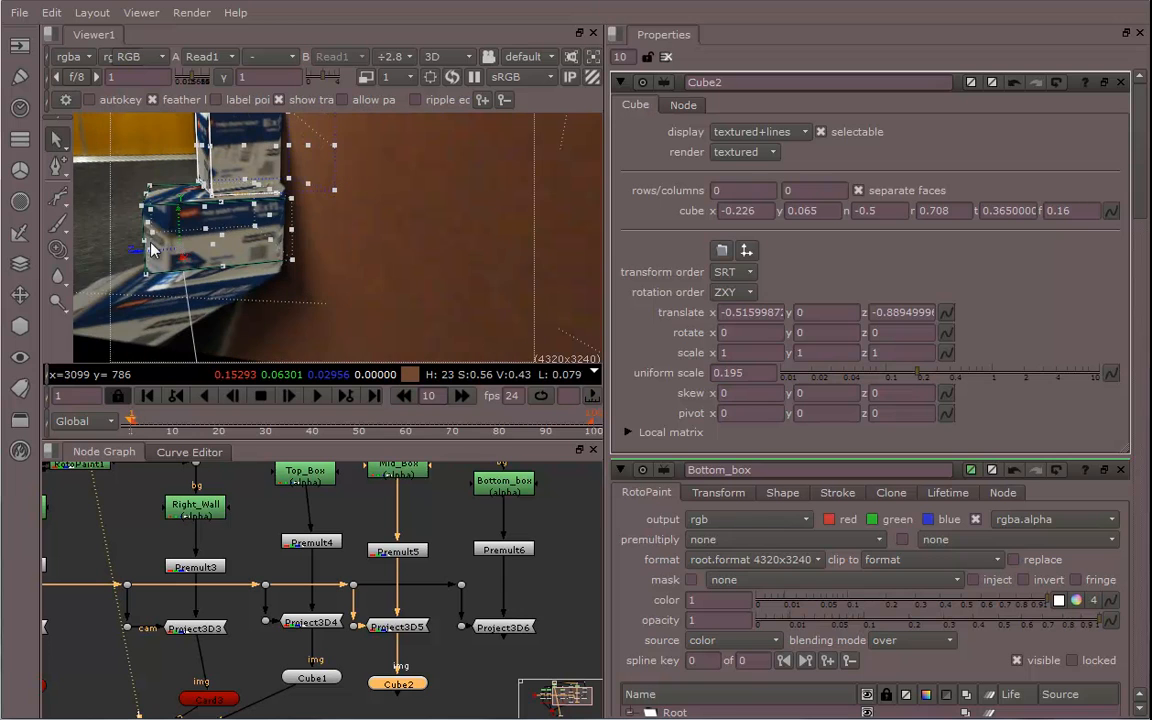
drag(213, 200, 319, 225)
mouse_move(404, 256)
ctrl+mouse_down()
mouse_move(417, 238)
mouse_move(414, 256)
ctrl+mouse_up()
Add another Cube node under Project3D6 for the bottom box
click(503, 627)
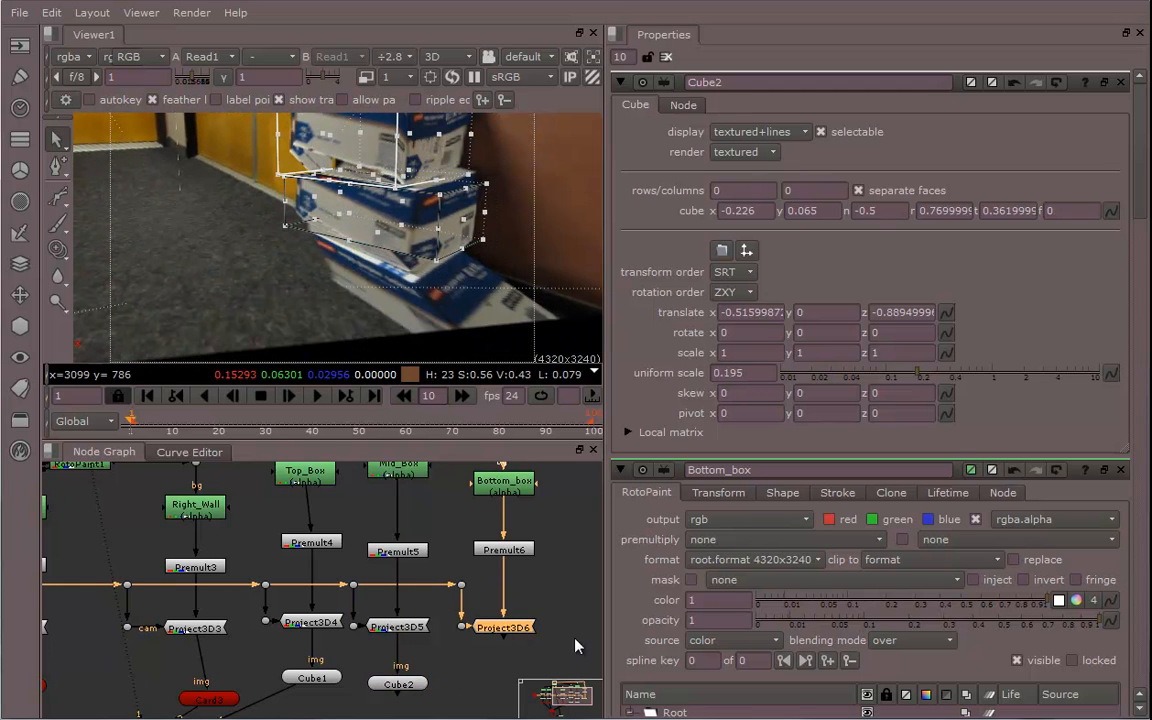
middle_drag(560, 631, 510, 589)
scroll(532, 620, down, 3)
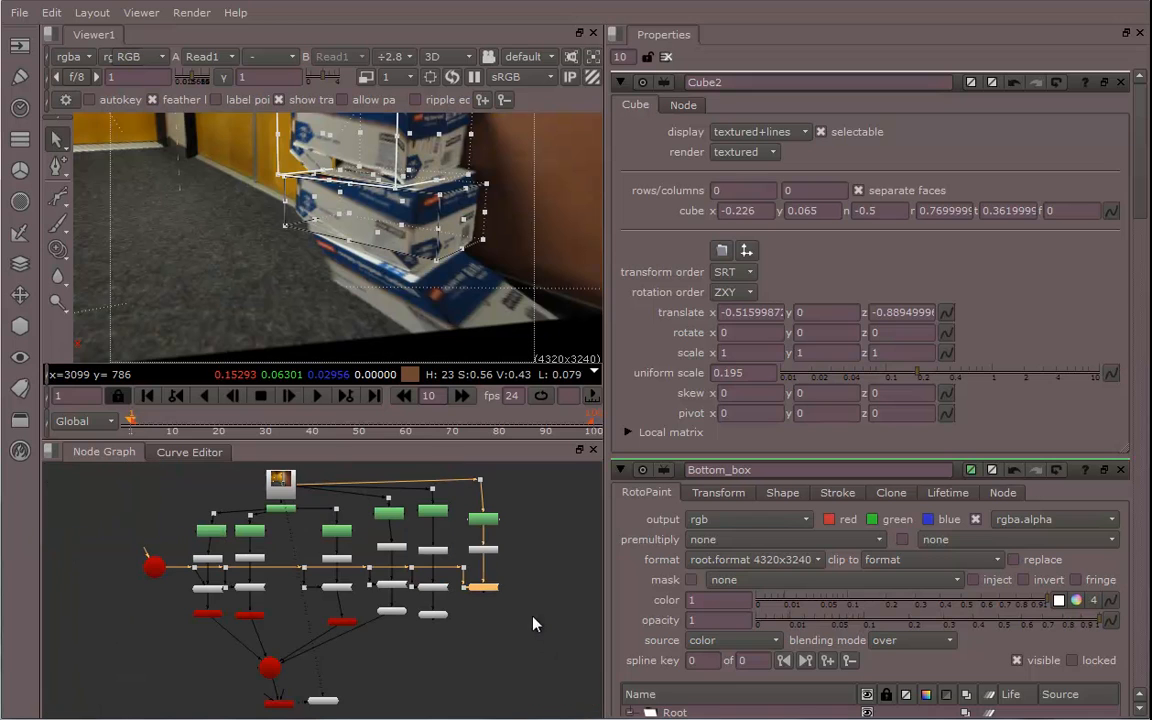
click(20, 328)
mouse_move(100, 377)
click(209, 377)
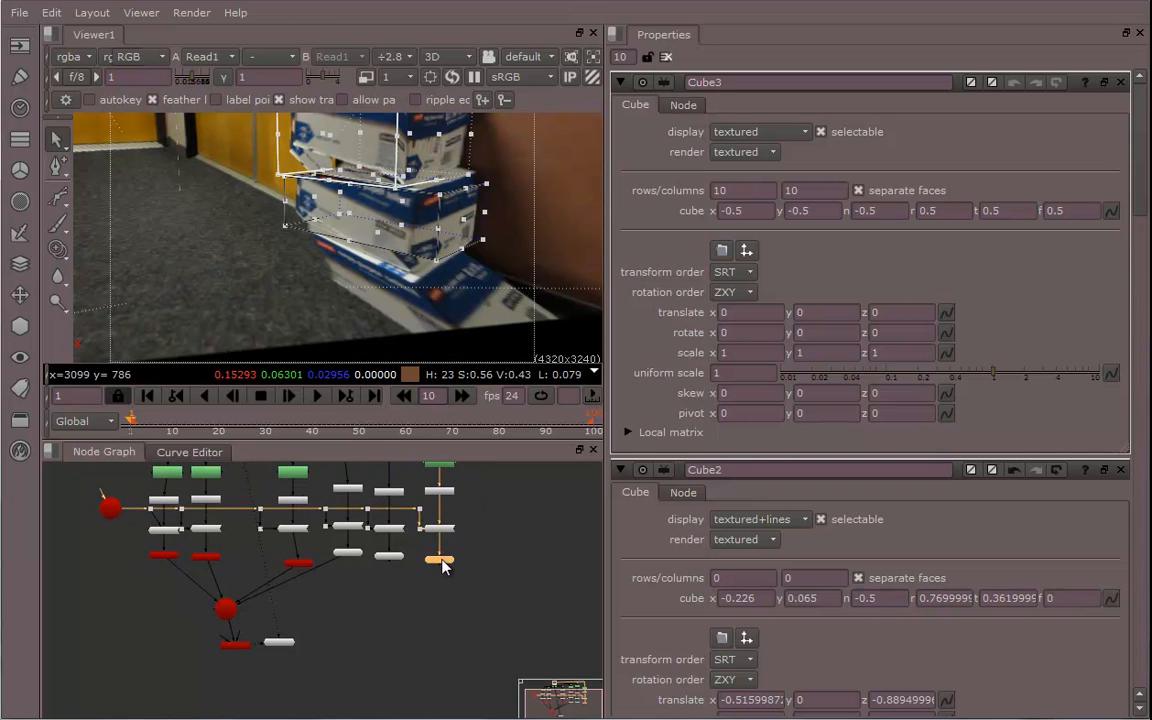
scroll(429, 605, up, 5)
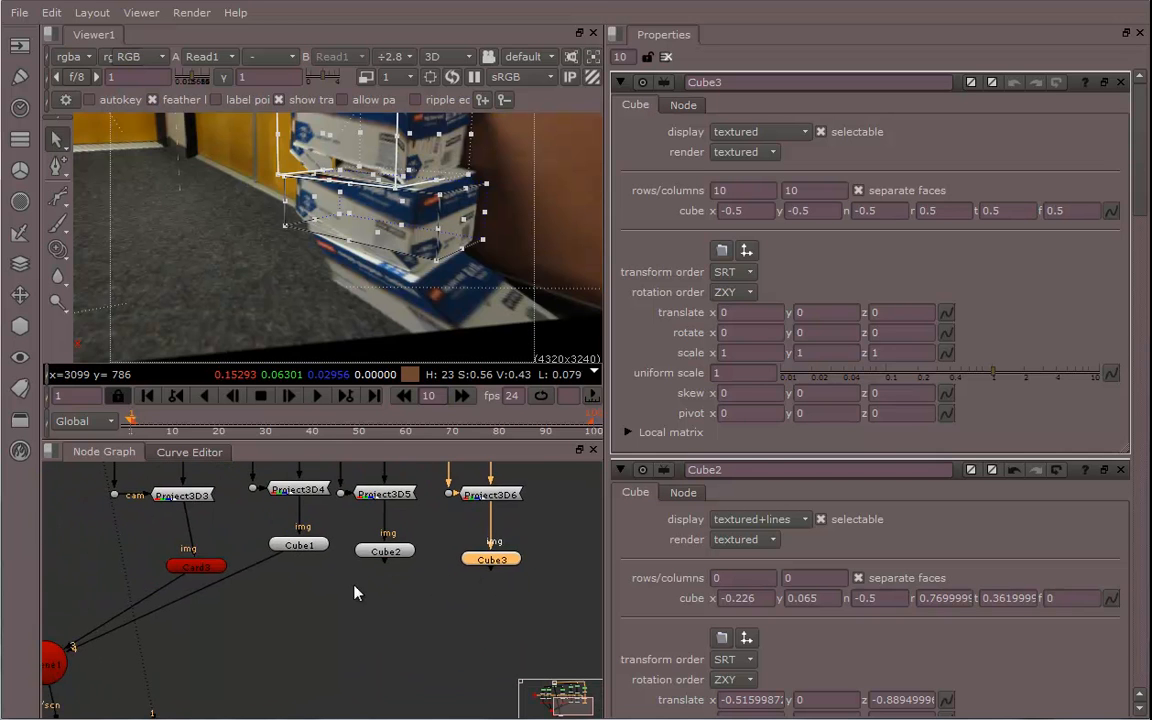
middle_drag(355, 593, 437, 575)
Connect the outputs of both new cubes to the Scene node
drag(452, 552, 135, 638)
ctrl+drag(282, 601, 450, 597)
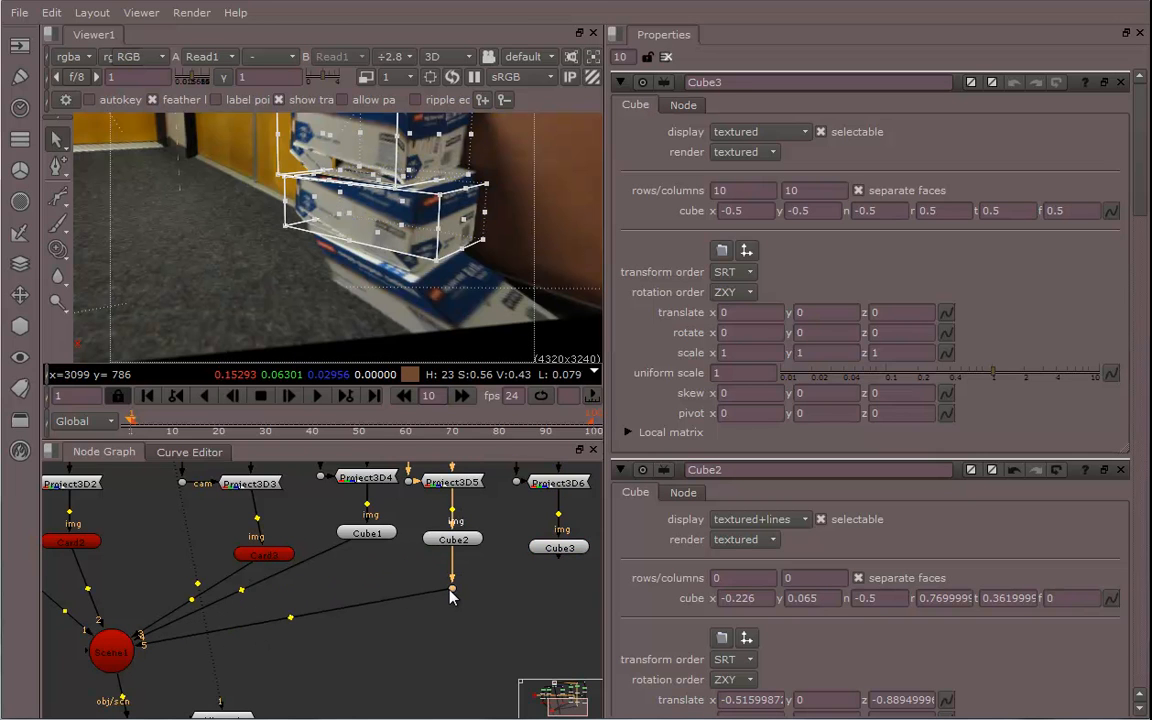
ctrl+drag(242, 592, 361, 590)
middle_drag(492, 616, 440, 612)
click(507, 551)
drag(507, 560, 80, 650)
ctrl+drag(279, 598, 511, 636)
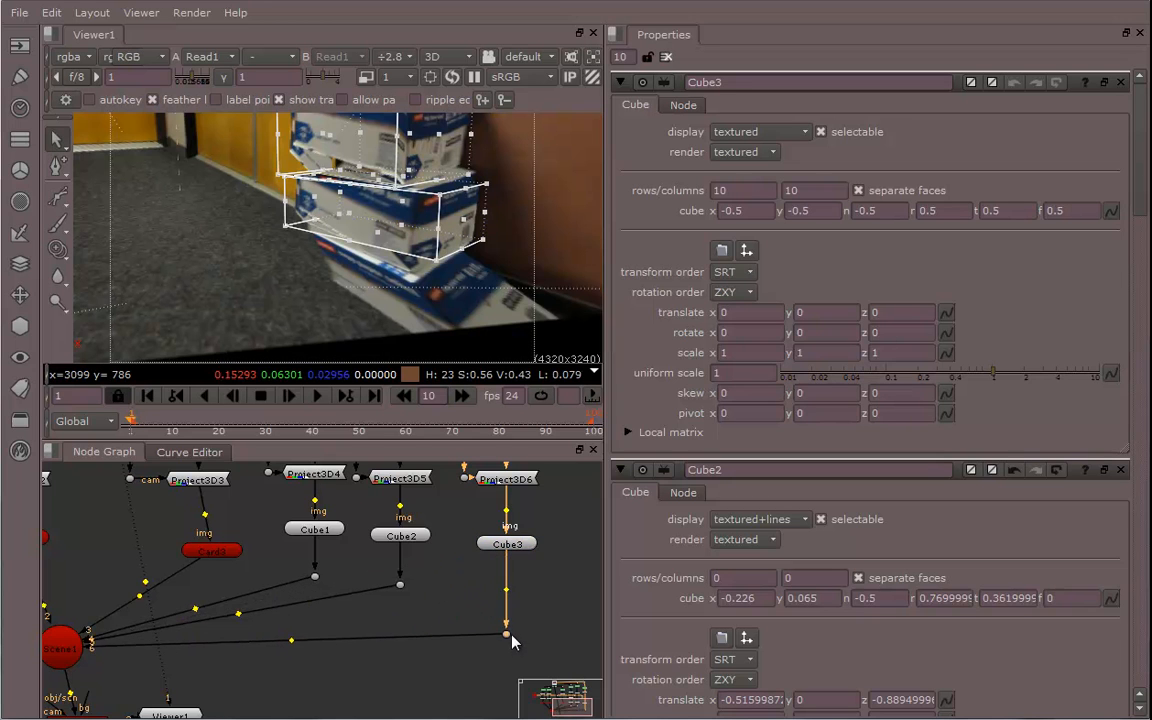
middle_drag(451, 560, 380, 625)
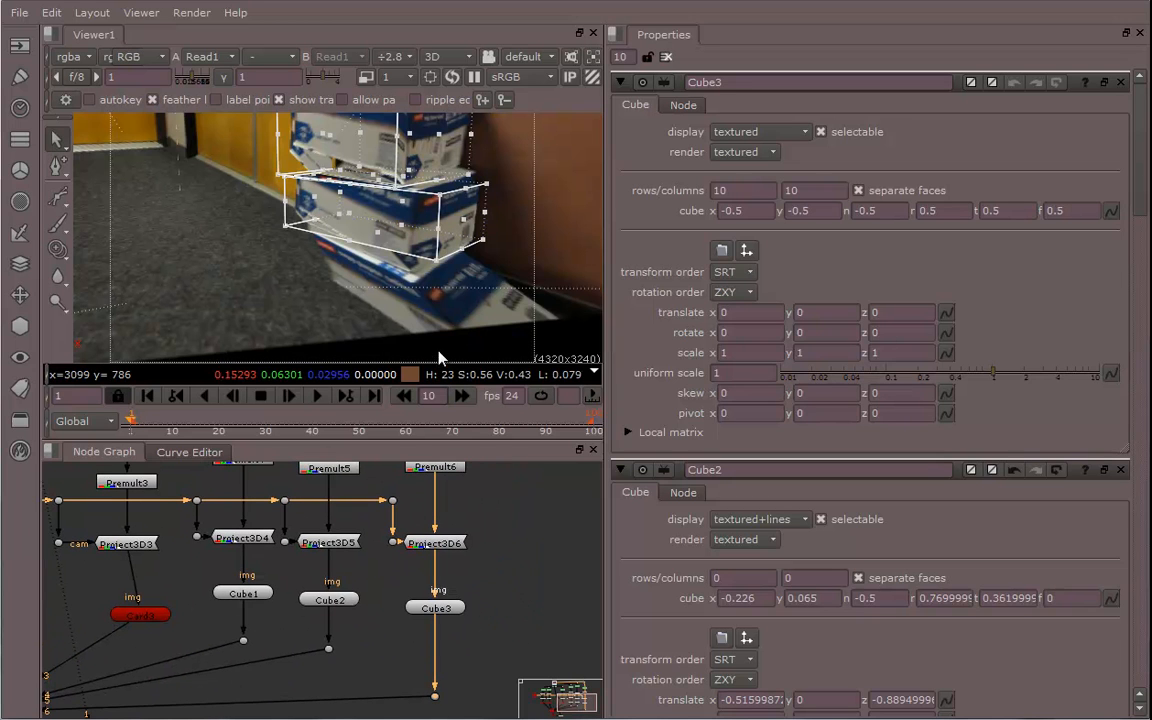
Set Cube3's display to textured+lines and its rows and columns both to 0
scroll(513, 185, down, 10)
ctrl+drag(513, 185, 385, 212)
scroll(427, 219, down, 5)
click(777, 137)
click(776, 150)
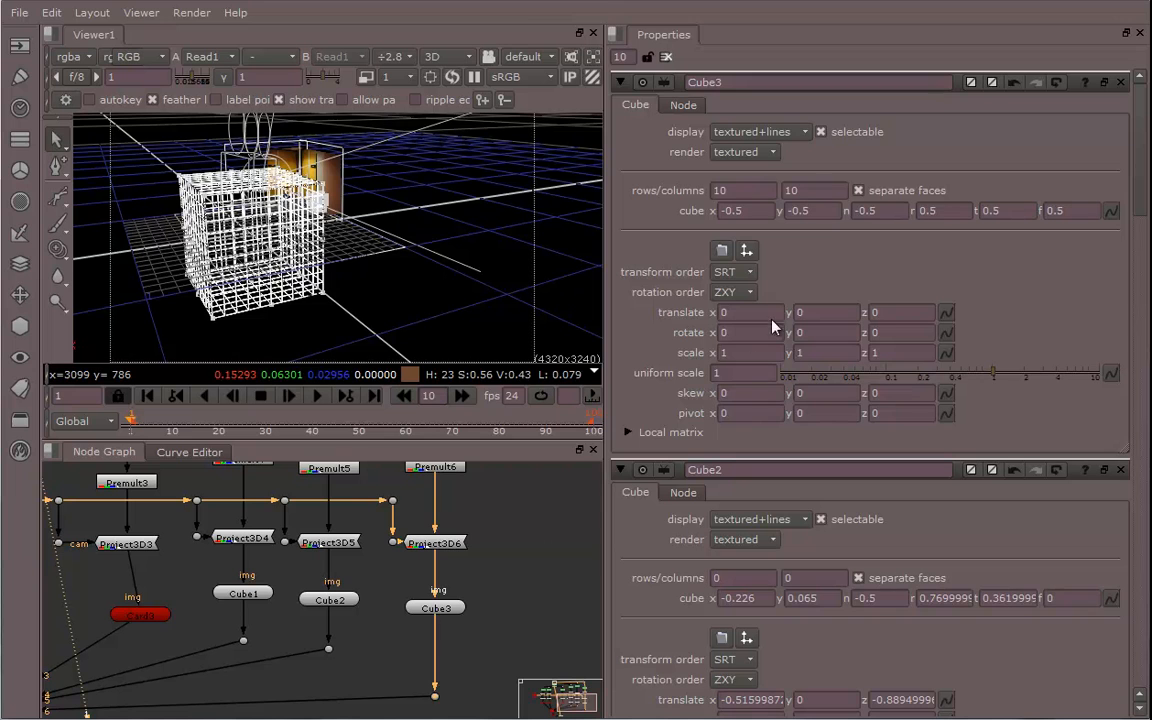
text(0)
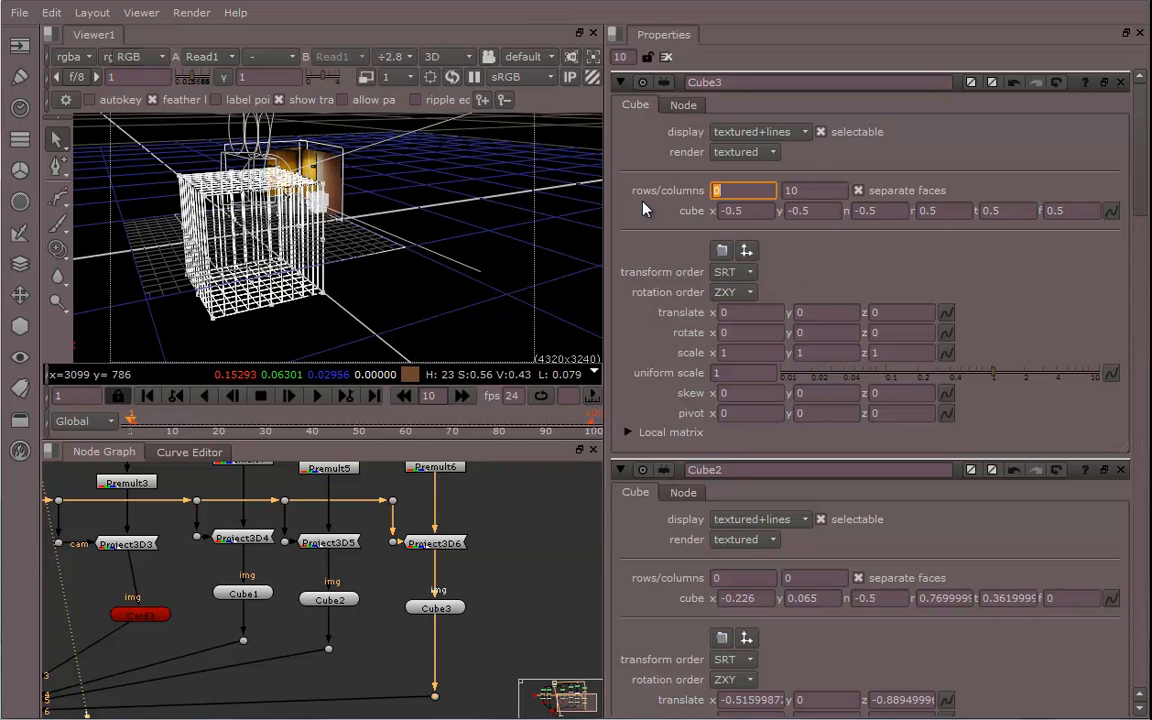
key(Tab)
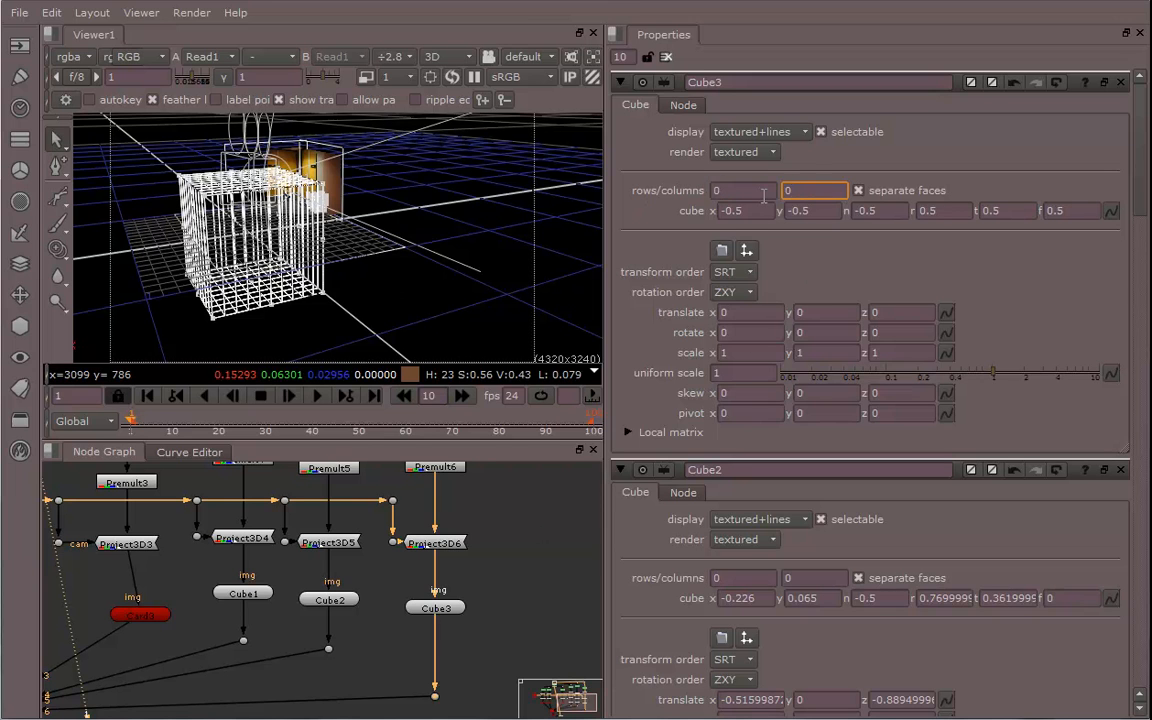
text(0)
key(Return)
Set Cube3's uniform scale to 0.16 and move the cube toward the stacked boxes
ctrl+drag(388, 279, 404, 251)
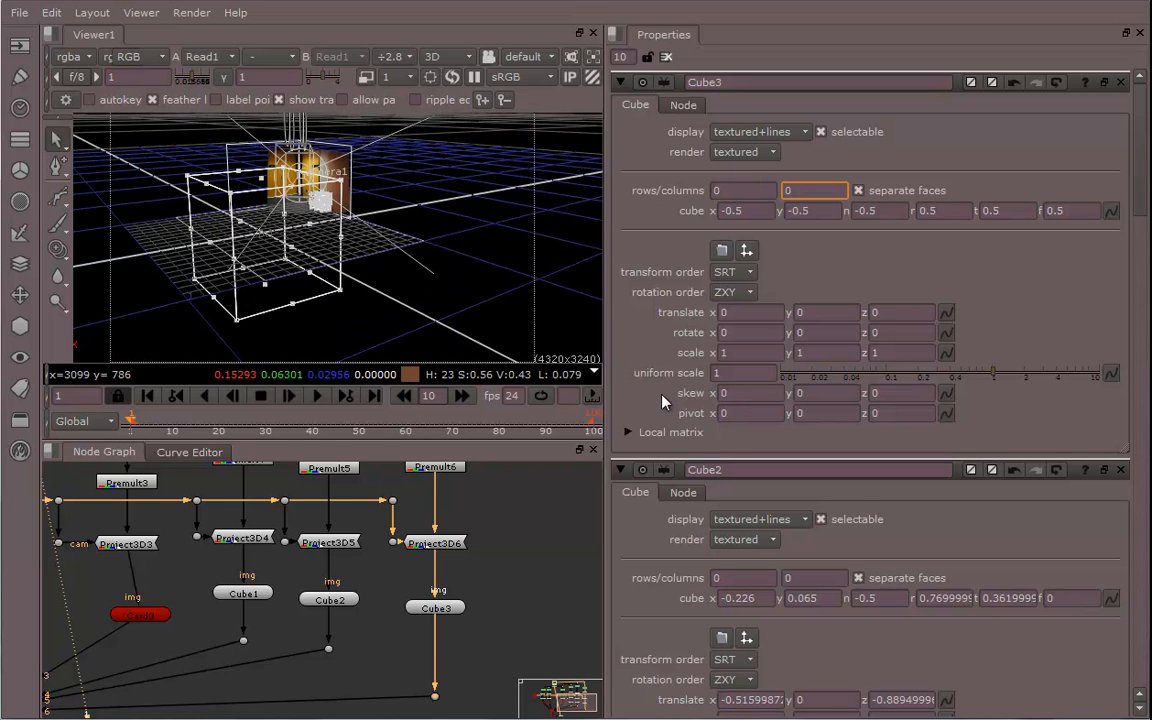
ctrl+drag(222, 236, 420, 287)
scroll(250, 234, up, 5)
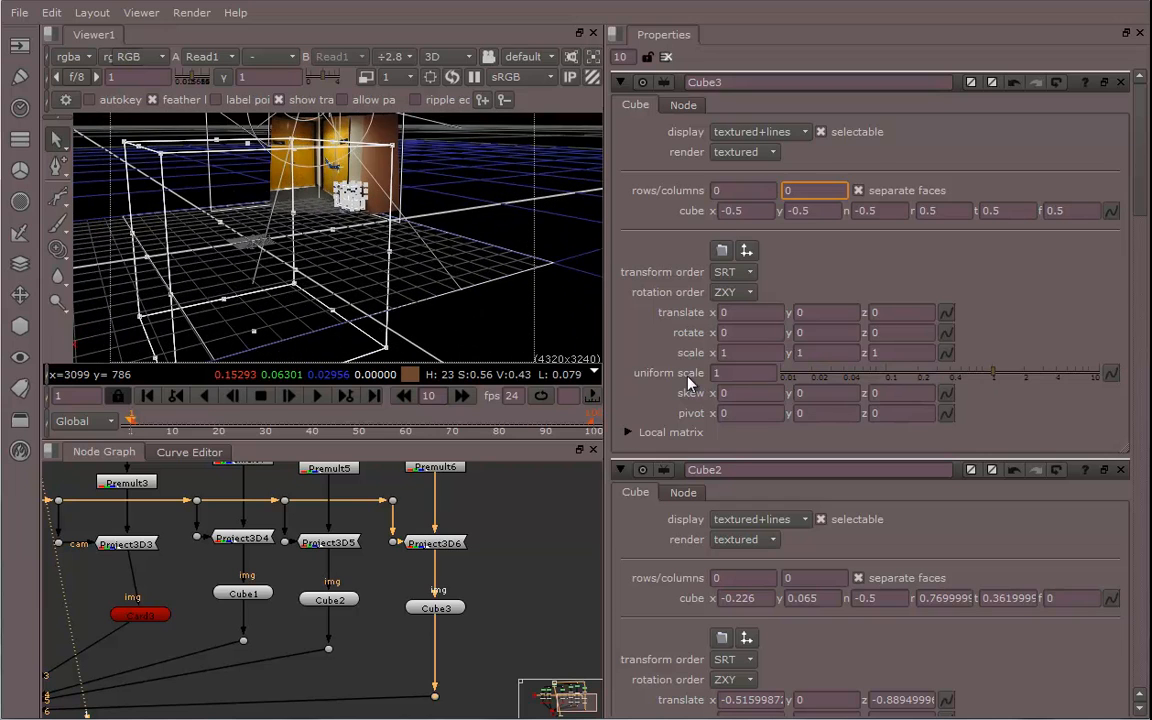
drag(990, 380, 911, 379)
ctrl+drag(480, 312, 408, 308)
scroll(375, 272, up, 4)
click(443, 610)
drag(247, 285, 632, 217)
ctrl+drag(465, 225, 68, 122)
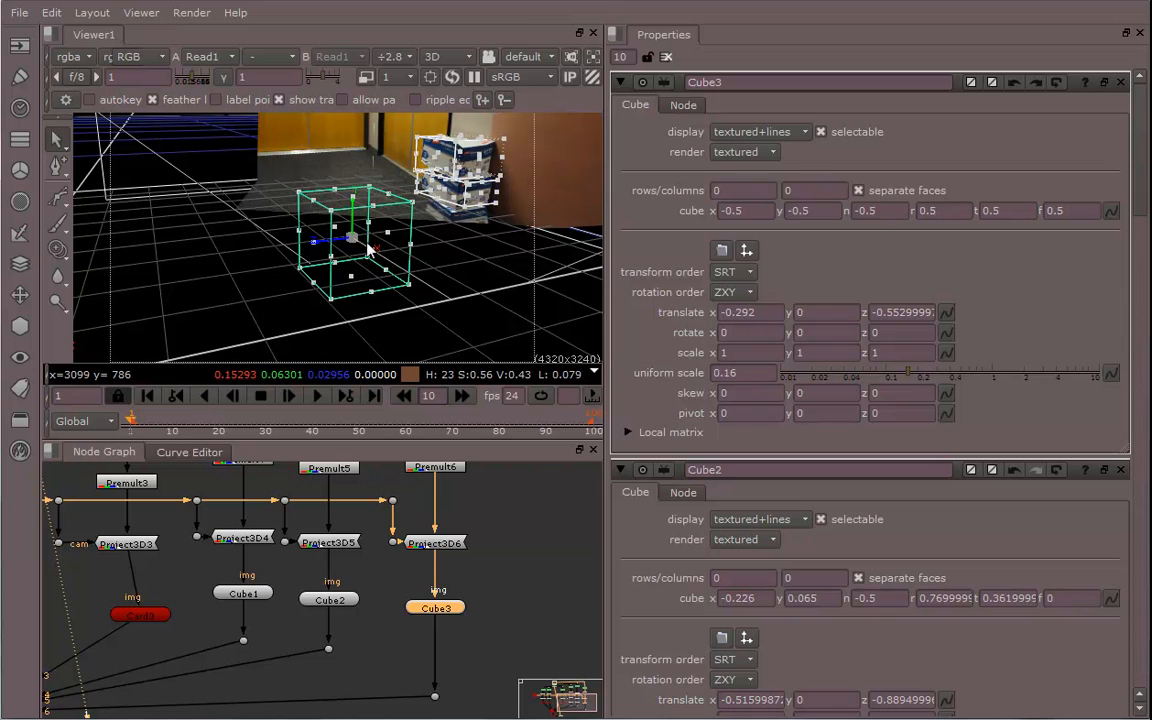
Move and resize Cube3's faces with its handles so it matches the bottom box
drag(367, 250, 252, 208)
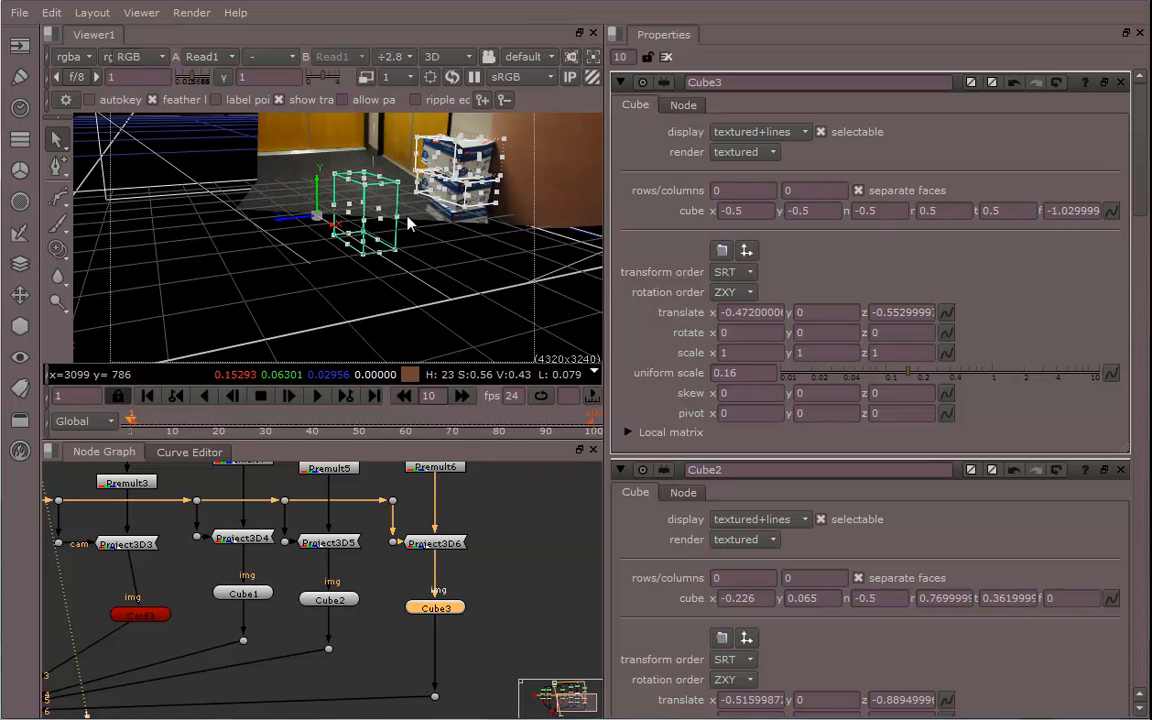
ctrl+drag(262, 232, 379, 244)
scroll(250, 243, up, 5)
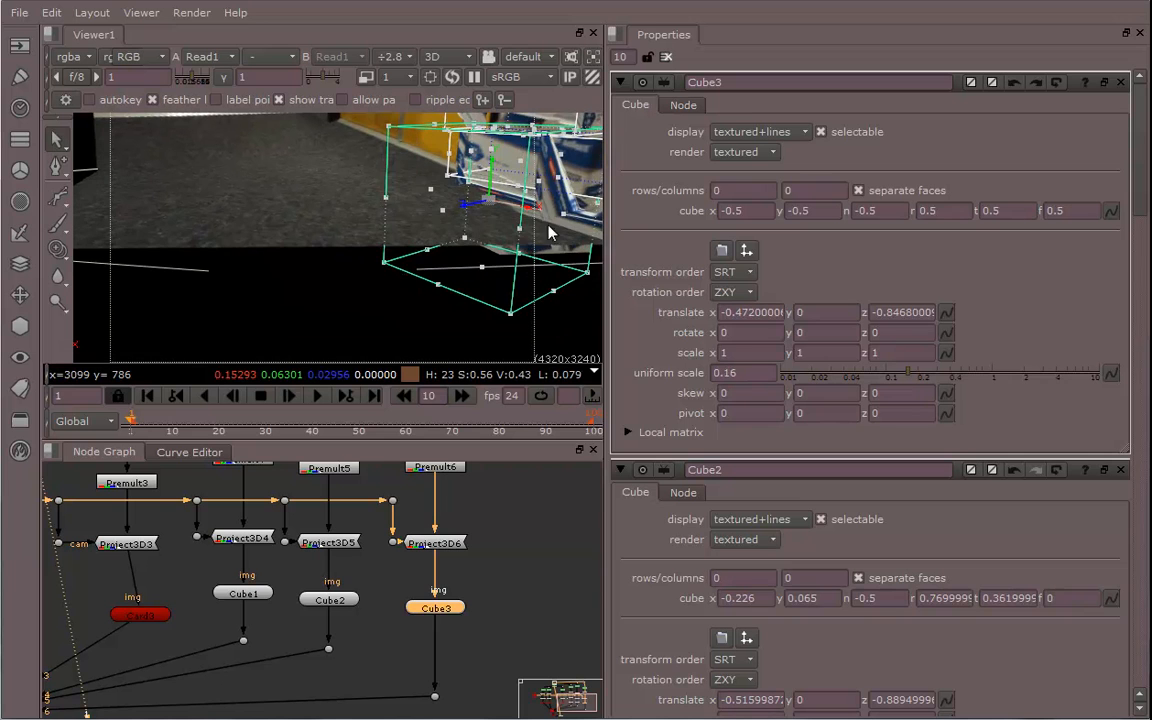
drag(525, 210, 517, 260)
drag(508, 308, 540, 218)
drag(470, 235, 408, 319)
ctrl+drag(361, 287, 410, 312)
middle_drag(385, 560, 476, 558)
scroll(476, 558, down, 1)
scroll(476, 560, down, 3)
middle_drag(333, 557, 413, 540)
middle_drag(305, 574, 483, 635)
click(273, 499)
scroll(410, 604, up, 5)
middle_drag(430, 580, 362, 589)
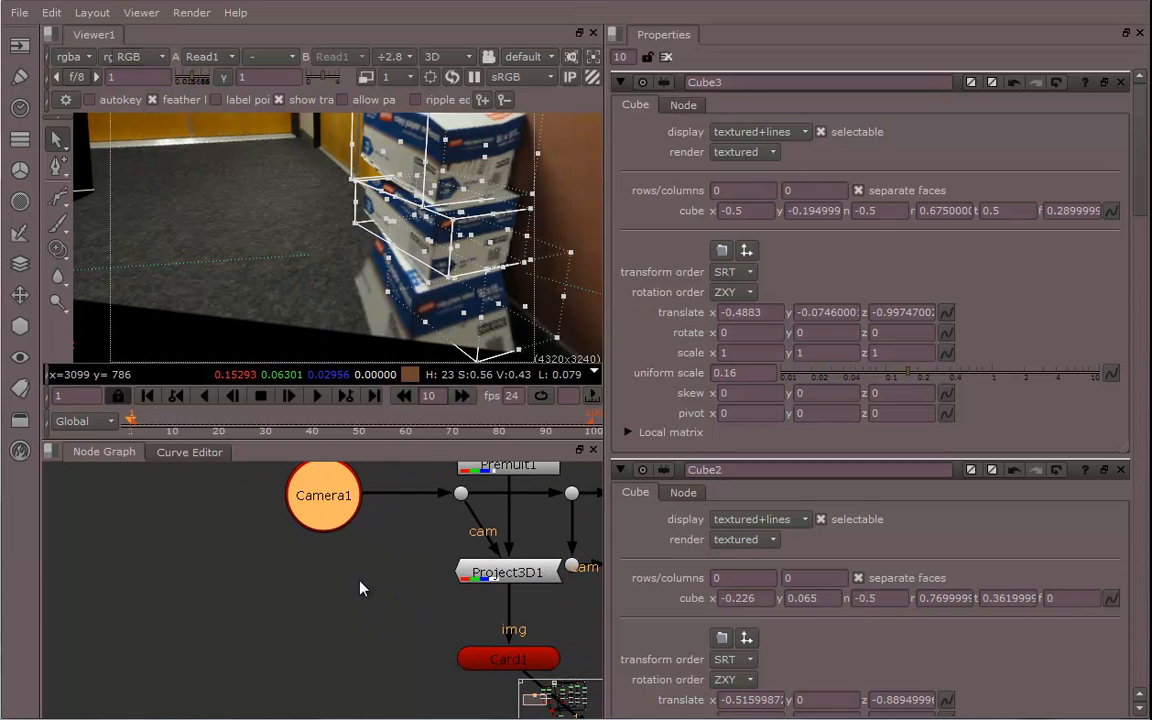
key(ctrl+v)
drag(350, 597, 357, 620)
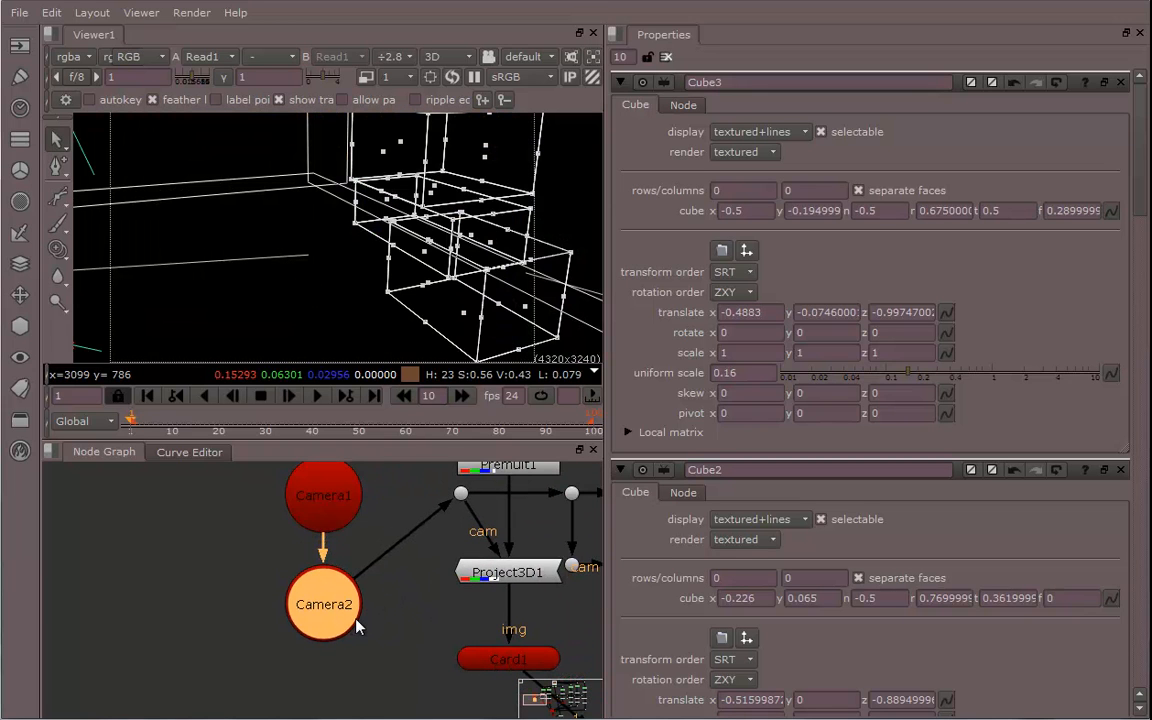
key(Delete)
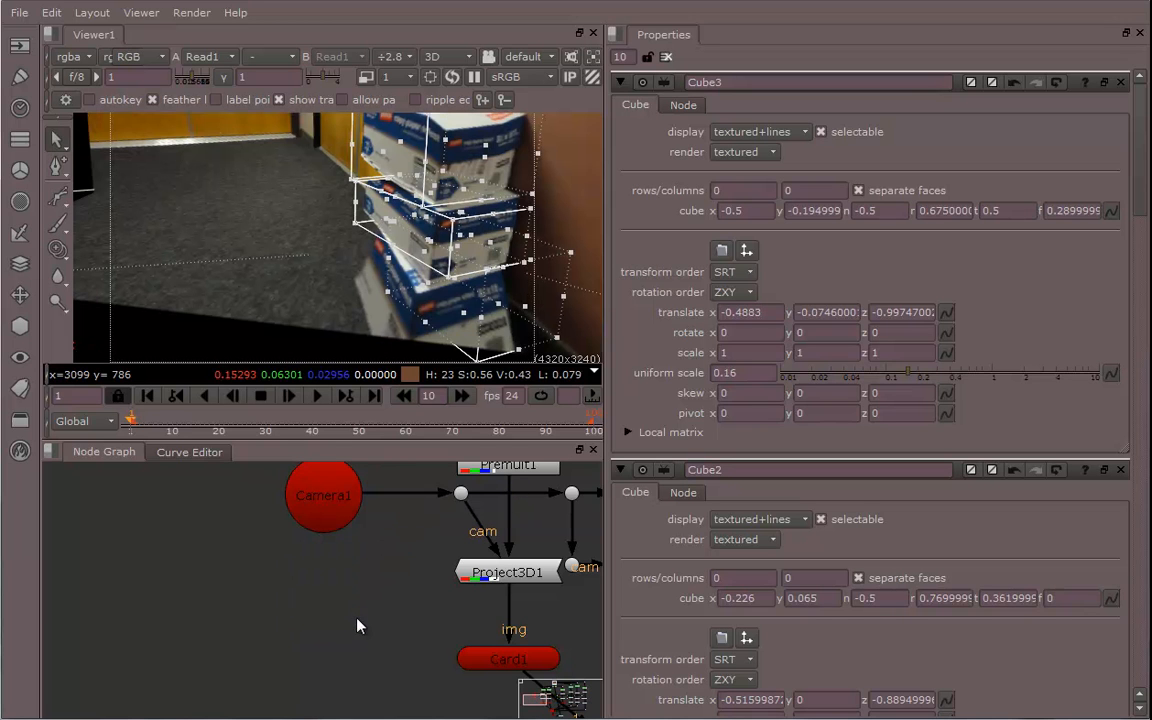
Paste a copy of the camera into the node graph as a separate Camera2 node
click(330, 520)
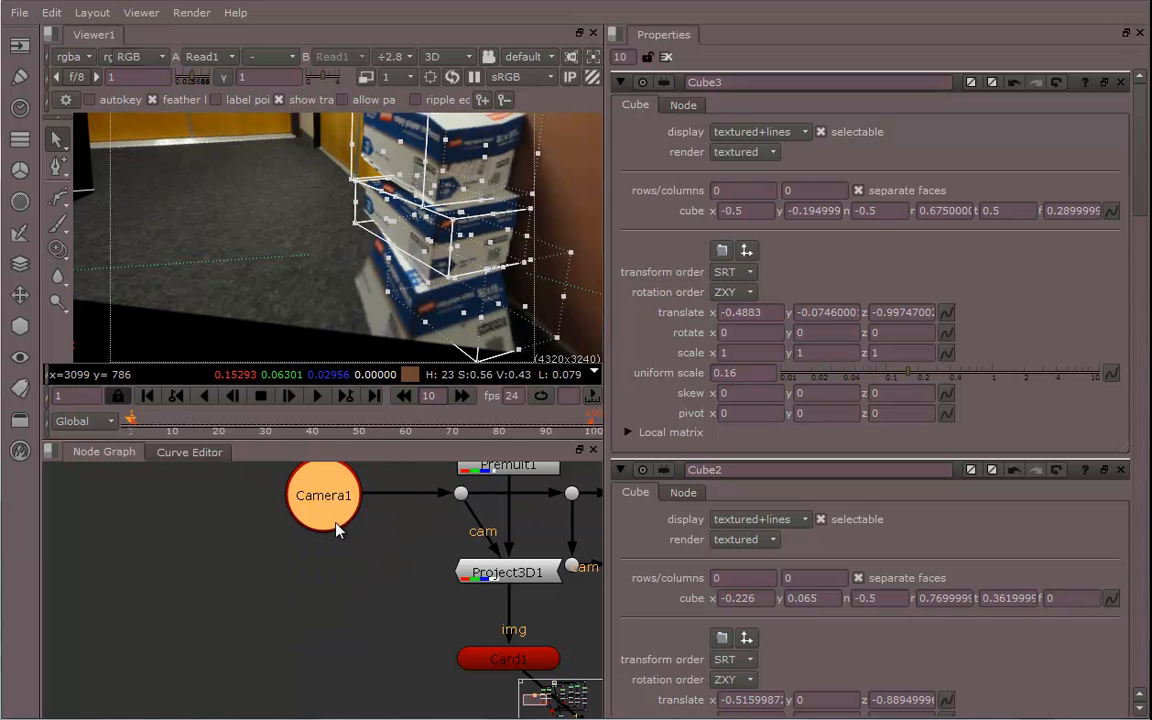
click(342, 582)
key(ctrl+v)
middle_drag(373, 628, 380, 579)
drag(358, 530, 420, 682)
middle_drag(416, 620, 284, 489)
middle_drag(410, 528, 433, 539)
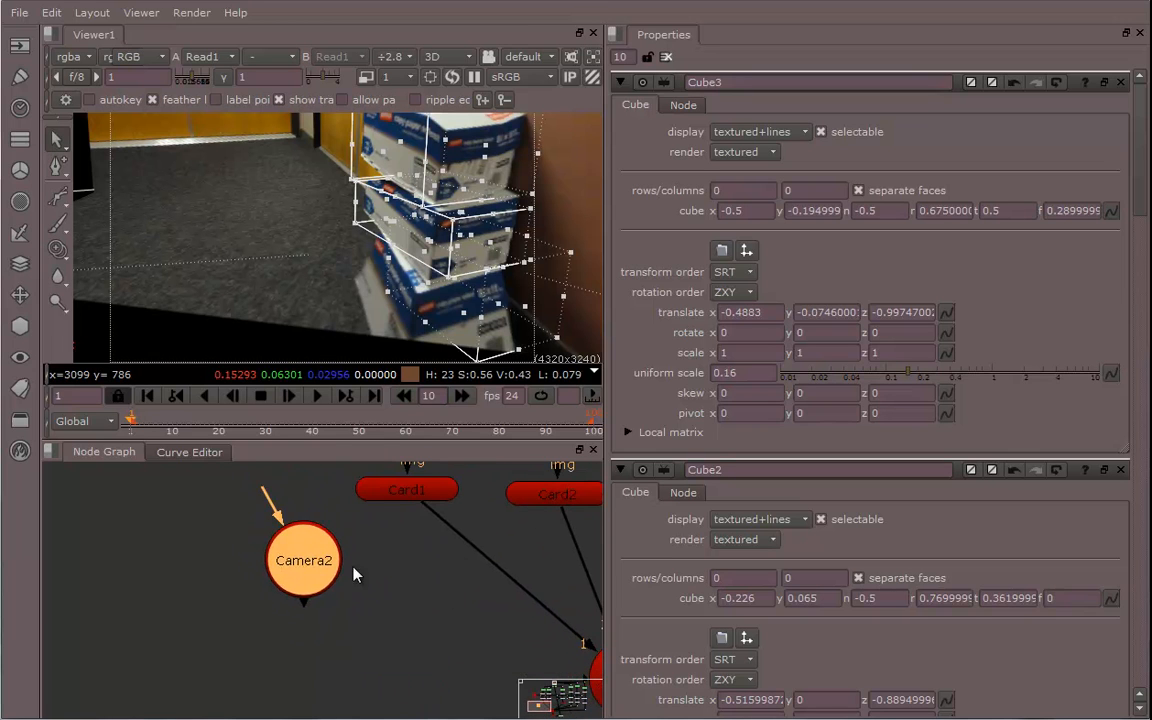
Connect Camera2 to the cam input of ScanlineRender1
drag(316, 571, 391, 657)
middle_drag(483, 586, 400, 490)
drag(321, 575, 420, 682)
middle_drag(454, 612, 389, 486)
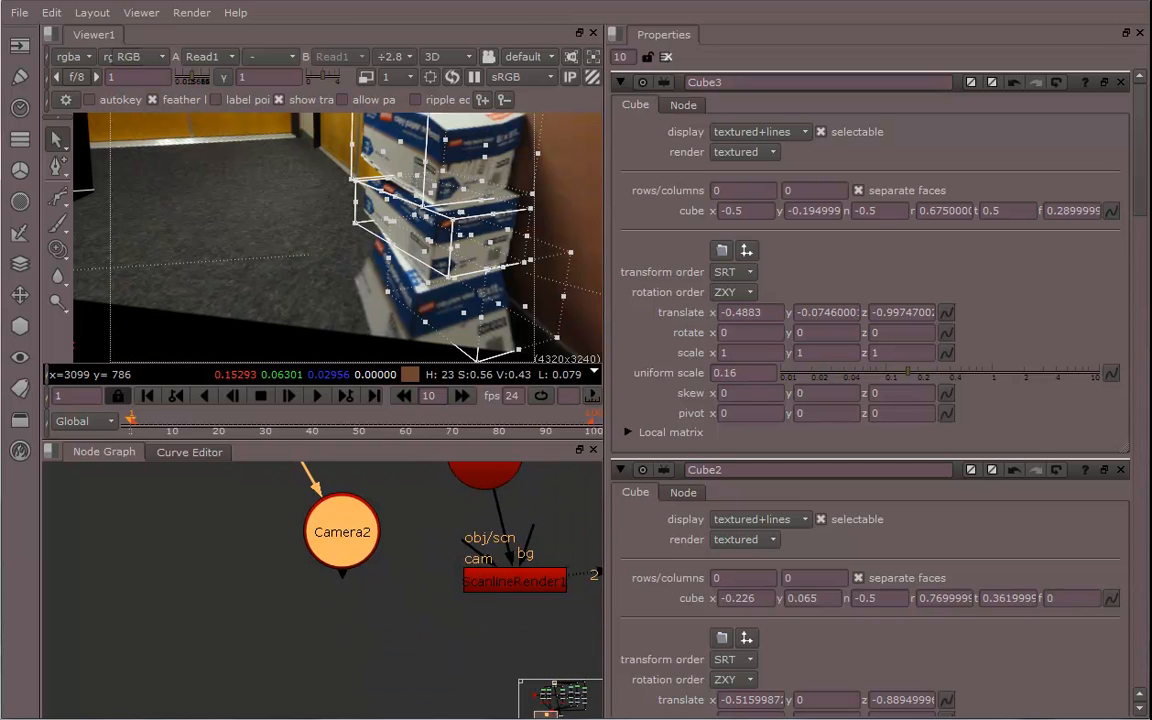
drag(349, 544, 297, 572)
scroll(490, 632, up, 3)
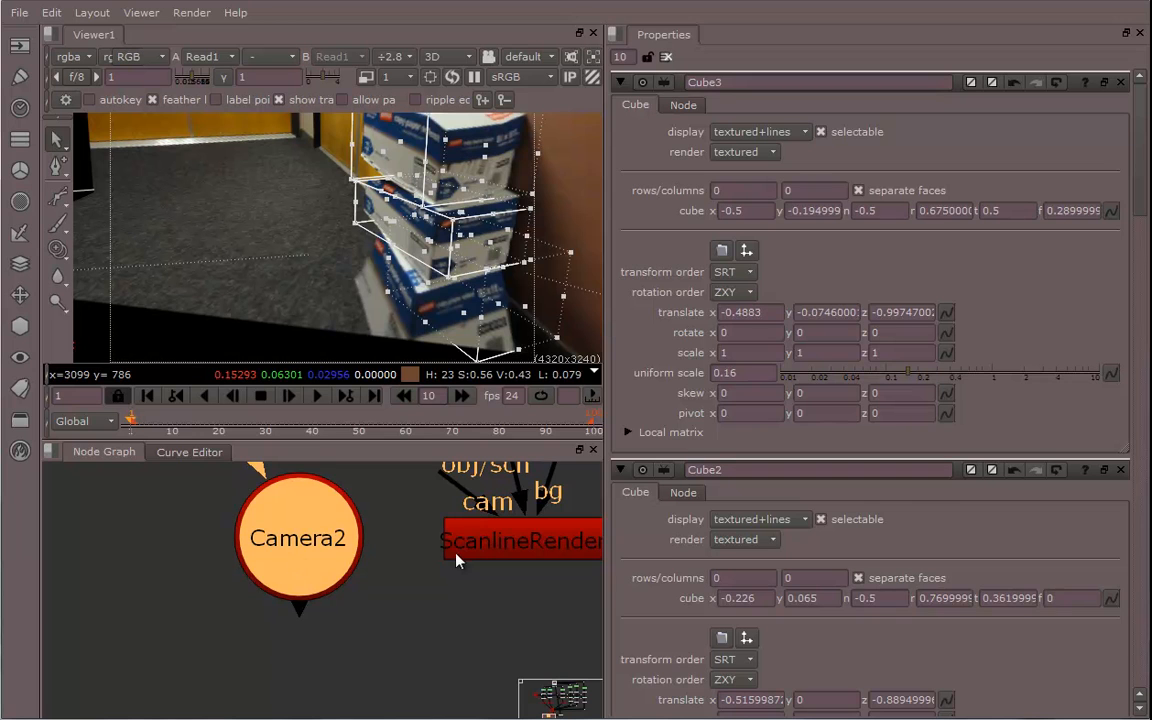
middle_drag(487, 603, 518, 680)
drag(491, 567, 348, 612)
middle_drag(422, 660, 396, 632)
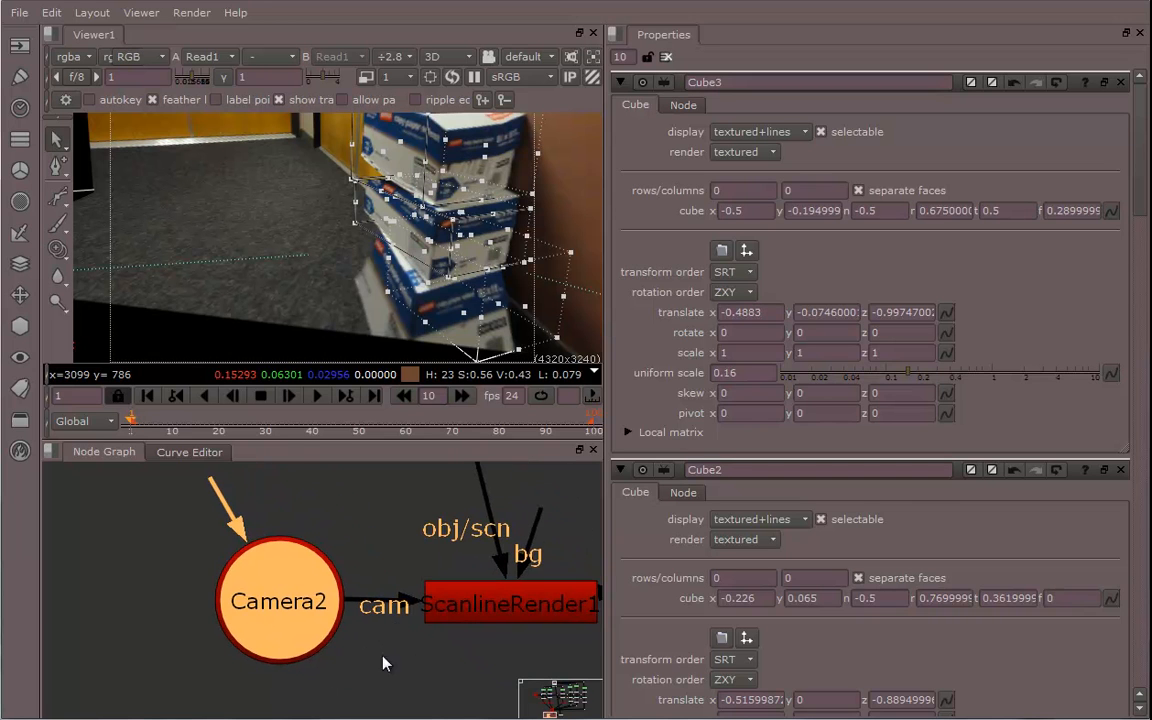
Enlarge the Node Graph panel by resizing the viewer and Properties panels
scroll(383, 663, down, 6)
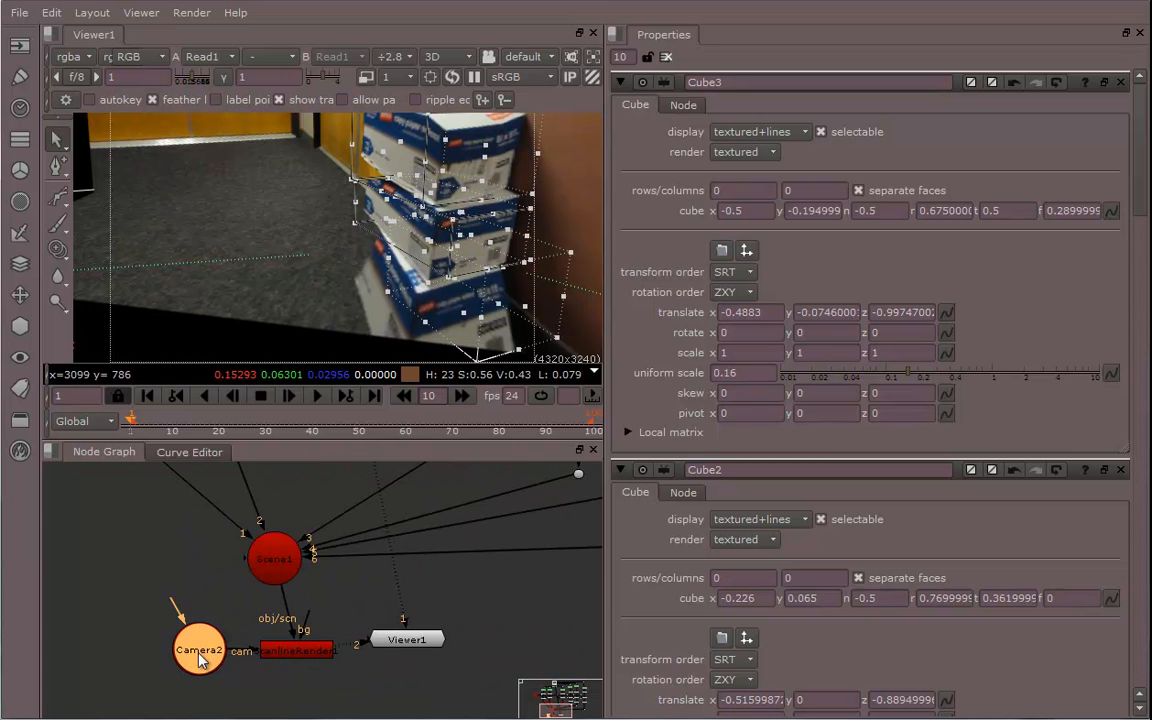
drag(185, 641, 187, 652)
middle_drag(320, 579, 459, 681)
scroll(435, 640, down, 4)
mouse_move(467, 618)
middle_down()
mouse_move(335, 645)
mouse_move(443, 627)
mouse_move(403, 576)
mouse_move(386, 598)
middle_up()
scroll(390, 622, down, 3)
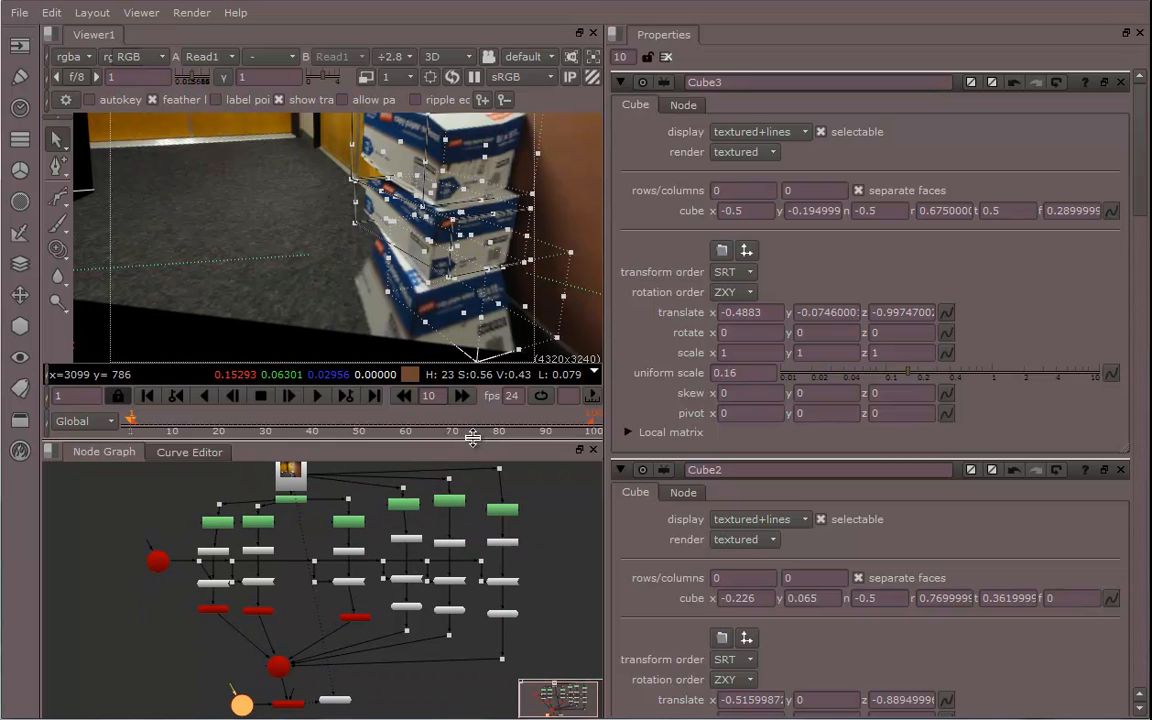
drag(476, 440, 470, 221)
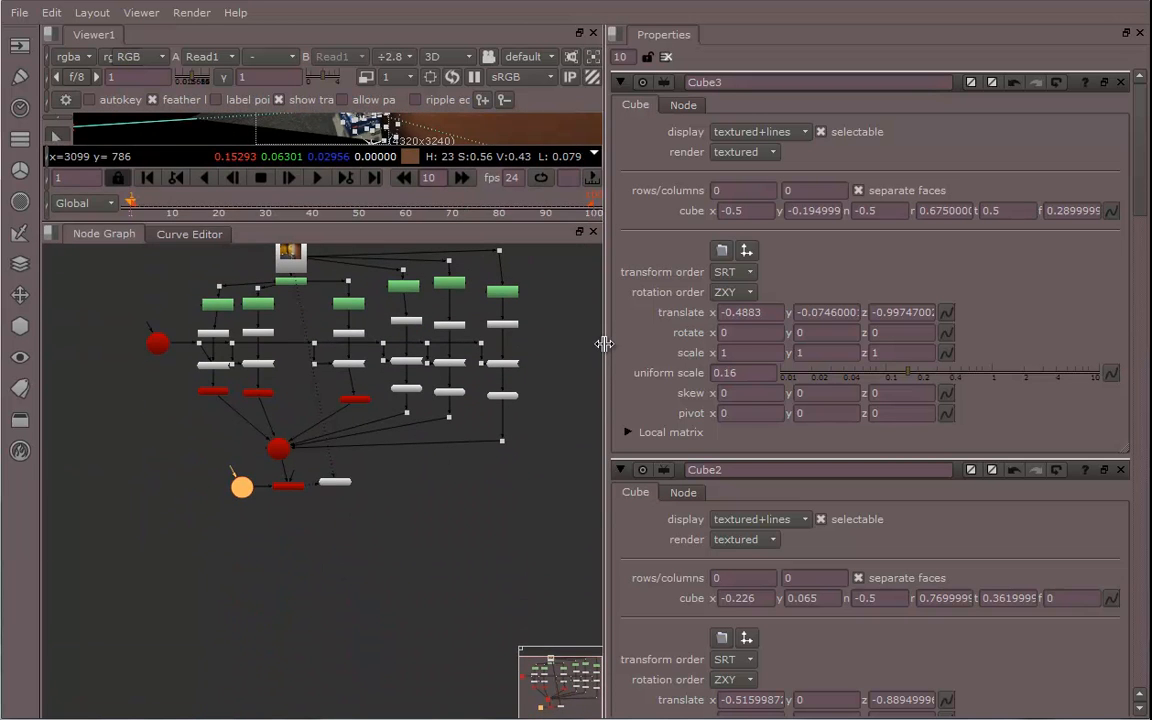
mouse_move(1012, 401)
mouse_down()
mouse_move(979, 411)
mouse_move(1014, 411)
mouse_up()
Examine the node tree from the roto shapes through the projections to the Scene node
middle_drag(643, 466, 810, 647)
scroll(797, 627, up, 3)
middle_drag(676, 589, 800, 584)
scroll(800, 584, up, 1)
scroll(738, 563, up, 2)
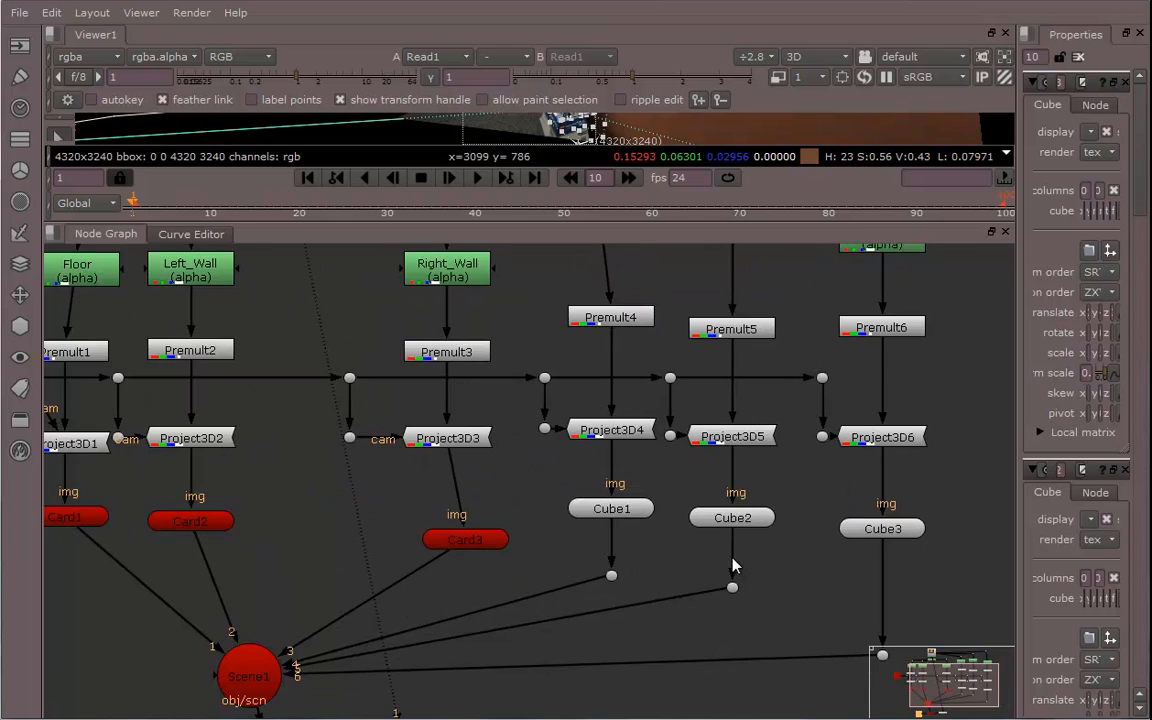
middle_drag(567, 491, 763, 577)
middle_drag(527, 492, 656, 563)
scroll(657, 570, down, 3)
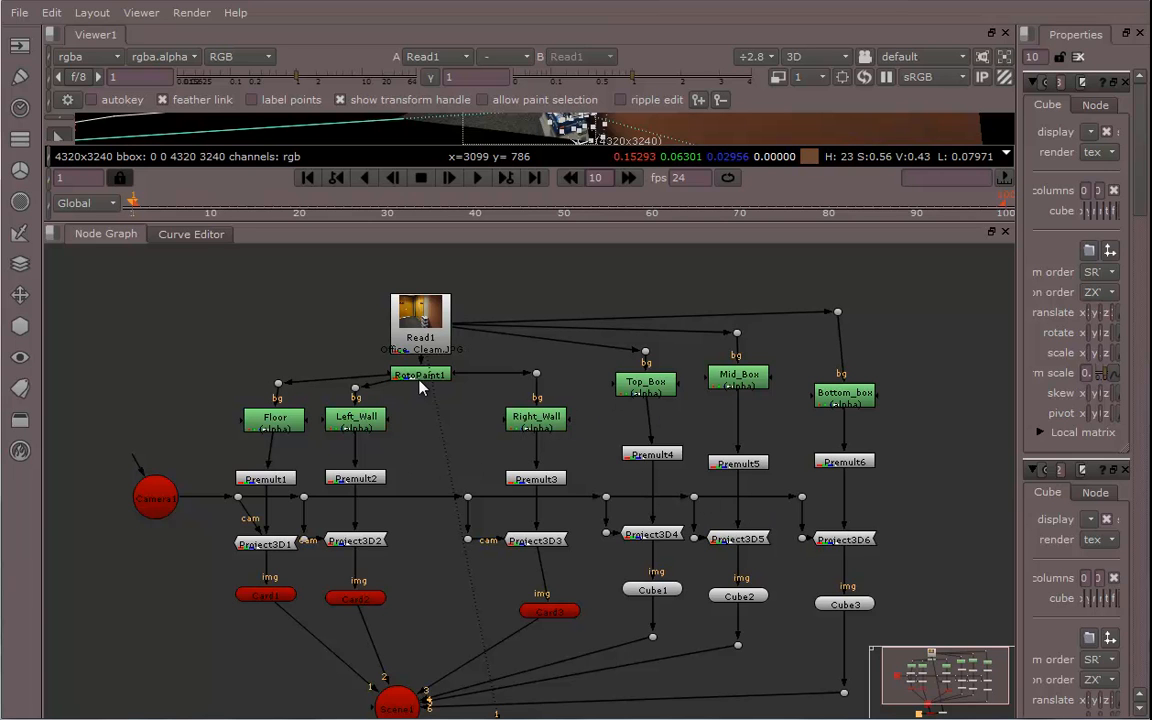
middle_drag(447, 374, 460, 431)
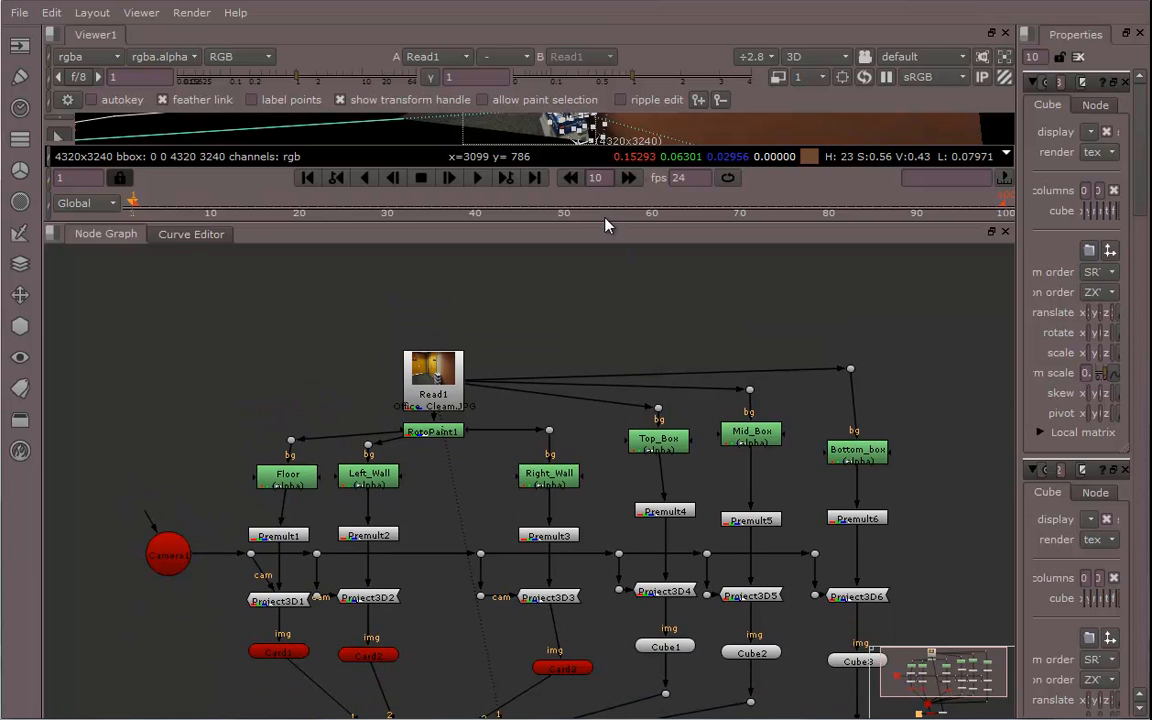
Make the viewer taller and examine the Read, RotoPaint and mask nodes at the top of the tree
drag(602, 222, 600, 388)
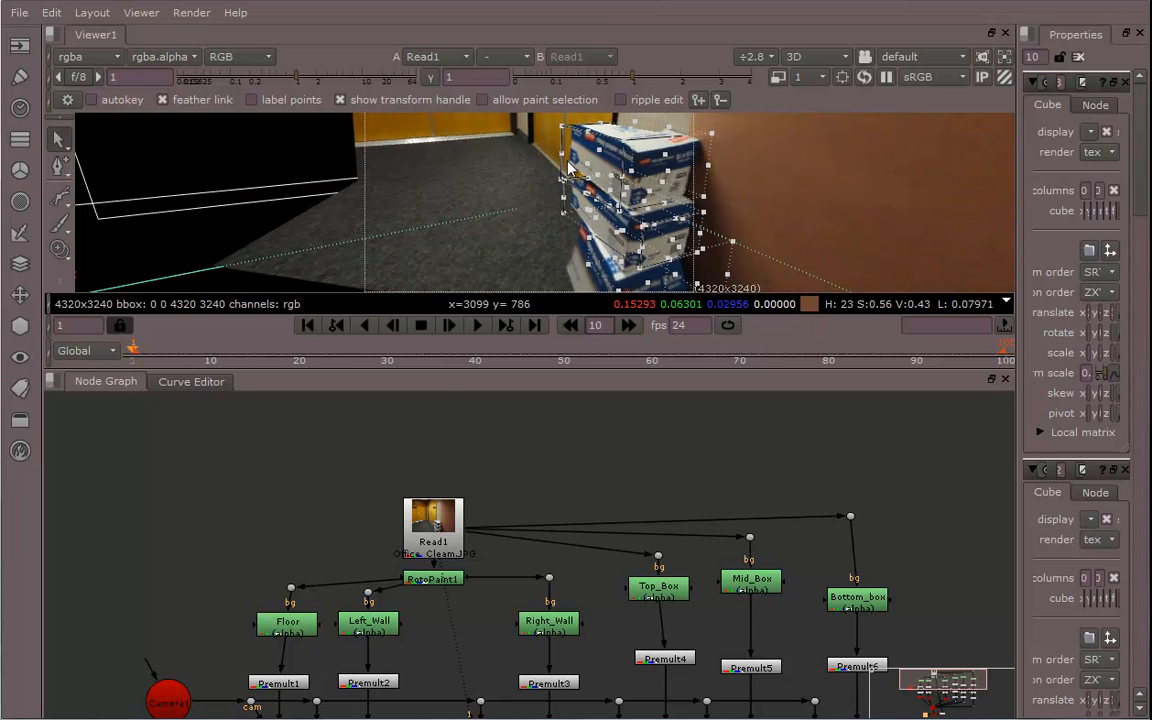
middle_drag(486, 588, 486, 530)
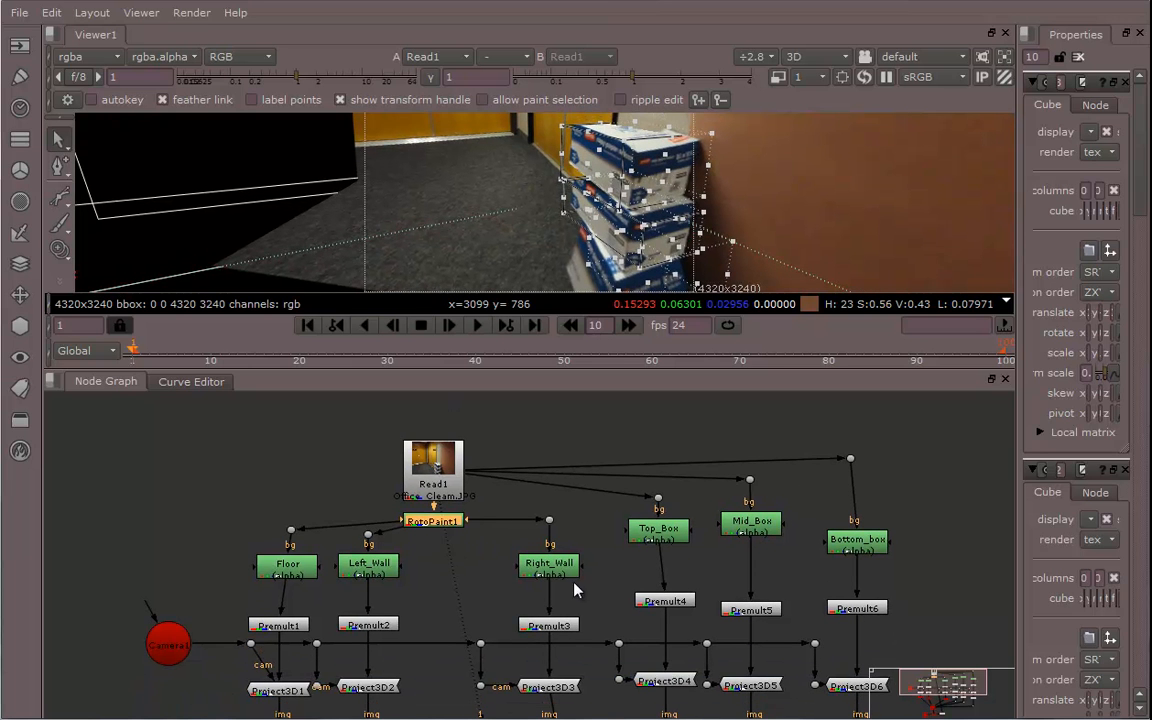
scroll(575, 591, up, 5)
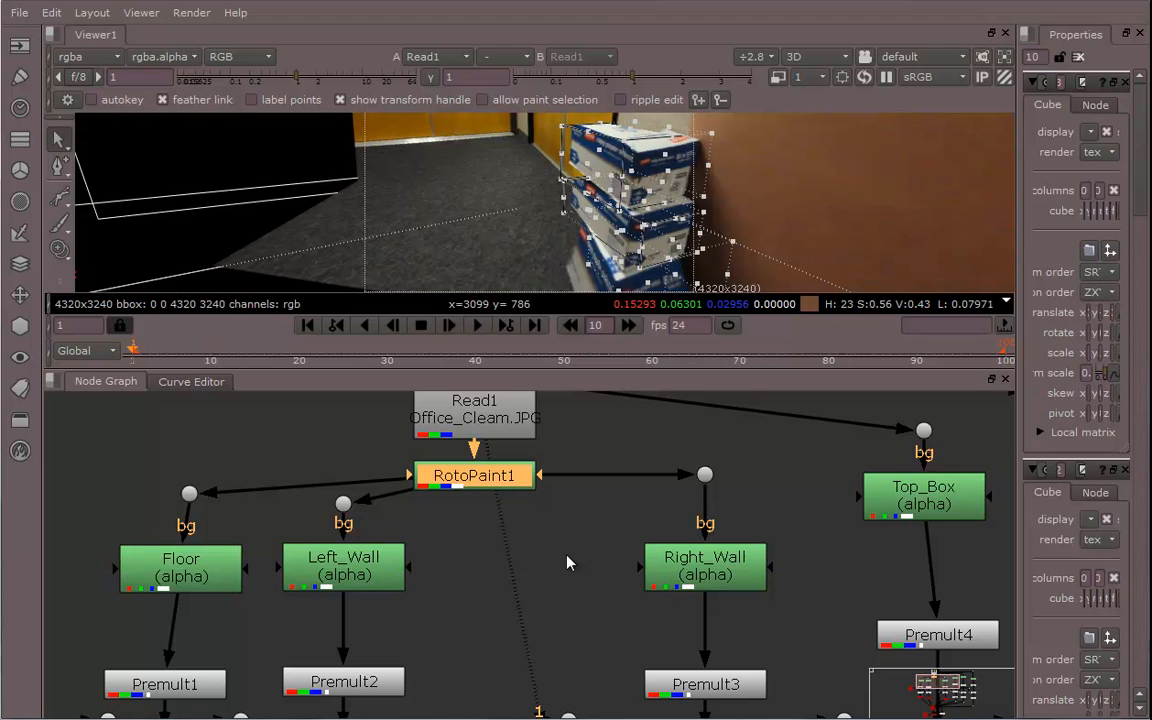
mouse_move(634, 570)
middle_down()
mouse_move(566, 616)
mouse_move(401, 636)
mouse_move(488, 638)
mouse_move(519, 593)
middle_up()
scroll(520, 600, down, 1)
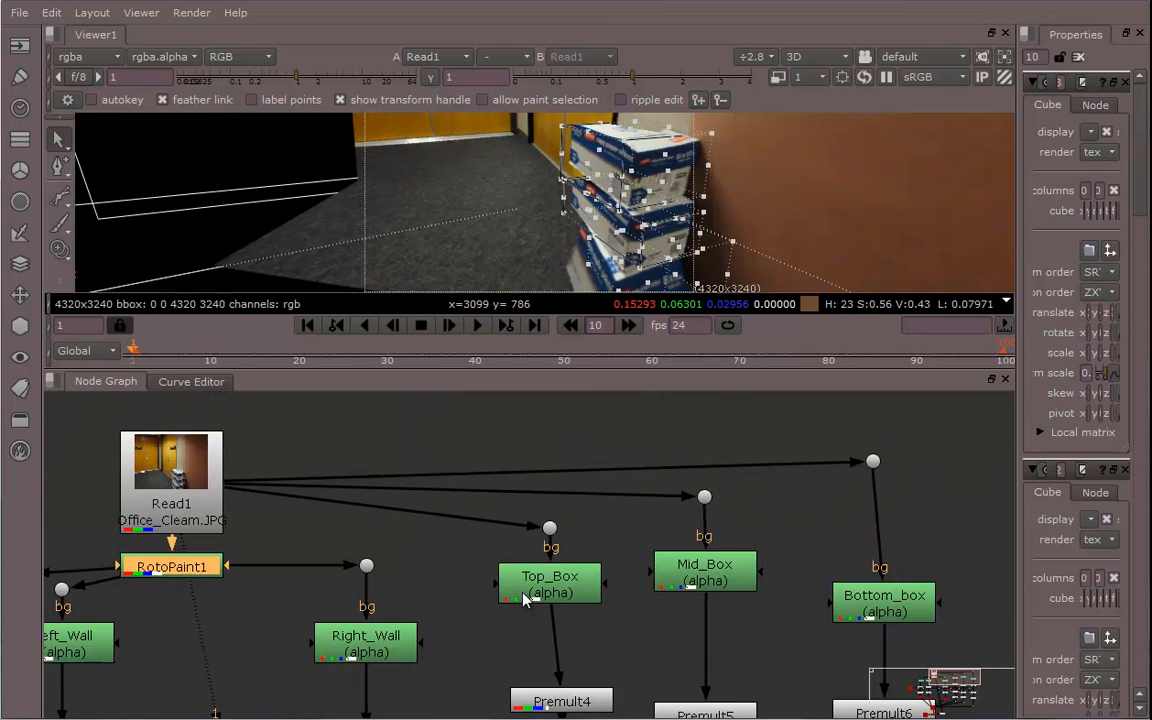
middle_drag(570, 447, 372, 513)
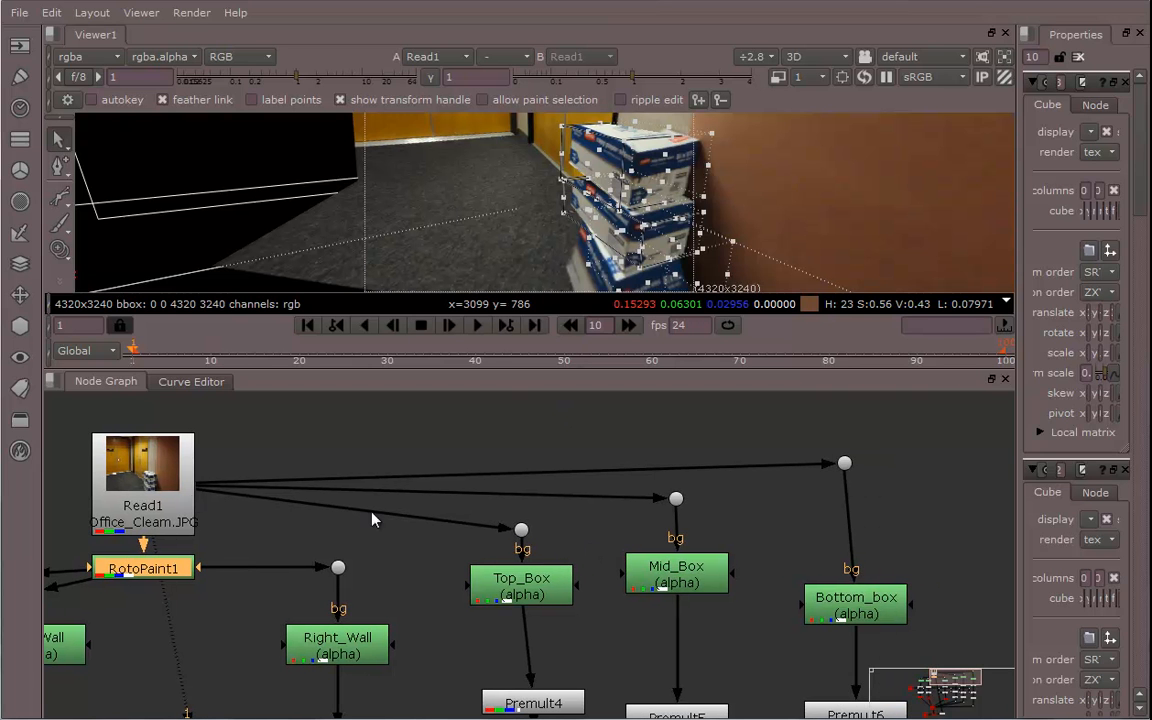
middle_drag(586, 609, 673, 433)
middle_drag(504, 622, 517, 560)
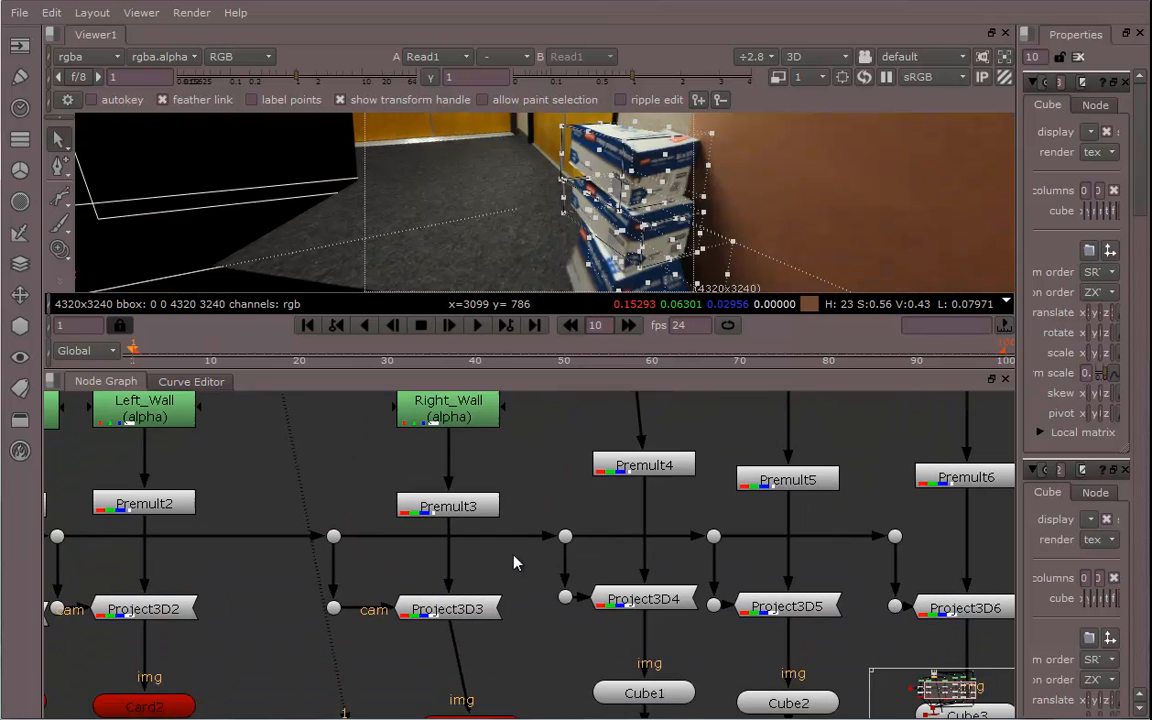
middle_drag(558, 478, 527, 599)
middle_drag(618, 601, 560, 548)
middle_drag(390, 587, 475, 519)
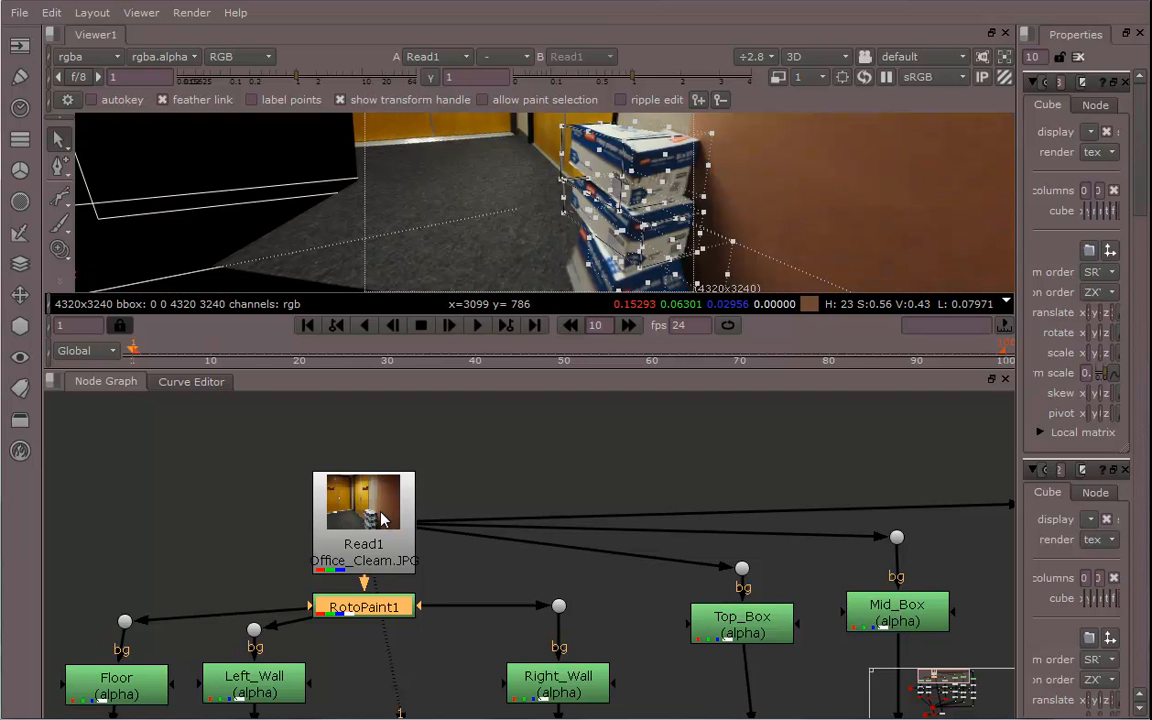
Follow the projection branches down to the Scene, ScanlineRender and Viewer nodes
drag(381, 517, 385, 490)
middle_drag(491, 632, 475, 572)
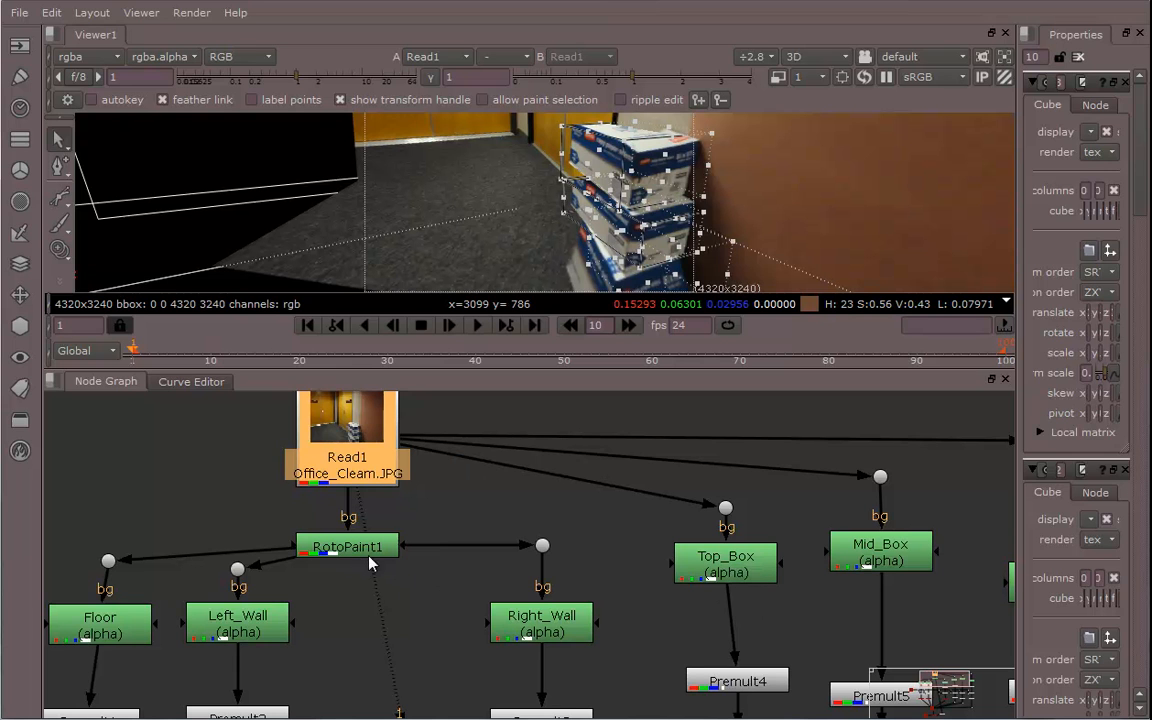
middle_drag(469, 605, 455, 474)
scroll(560, 473, down, 4)
middle_drag(603, 580, 522, 568)
scroll(525, 567, up, 3)
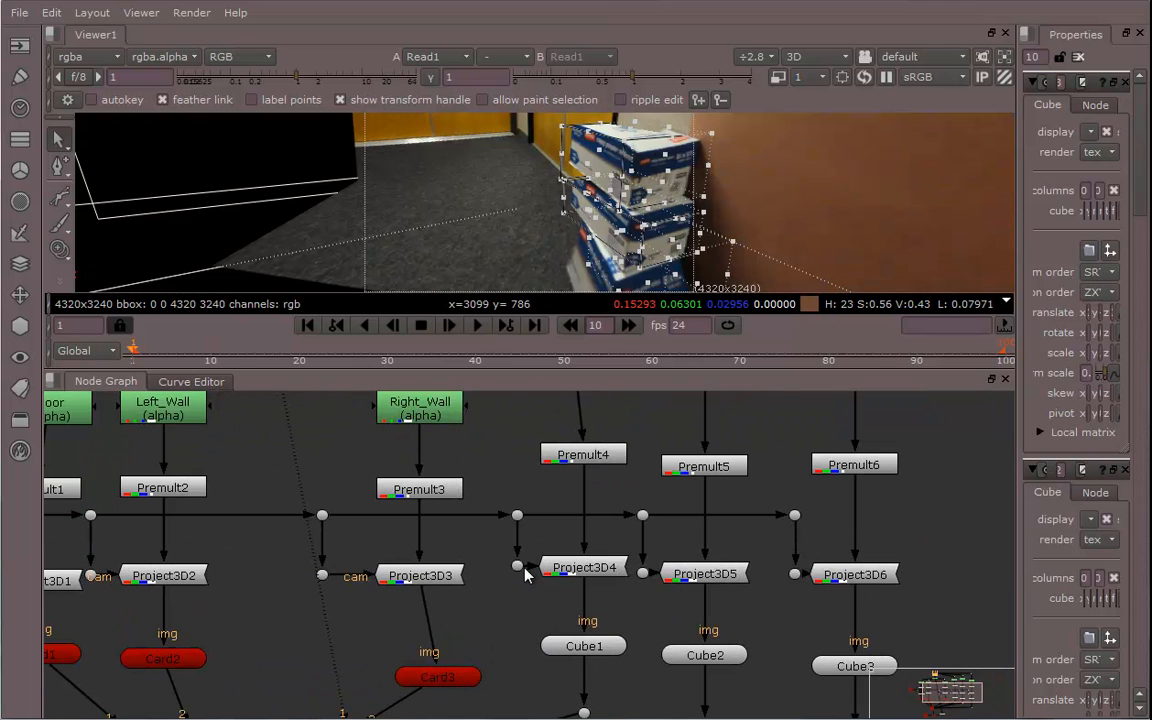
middle_drag(780, 635, 831, 489)
middle_drag(656, 601, 851, 561)
middle_drag(586, 637, 620, 495)
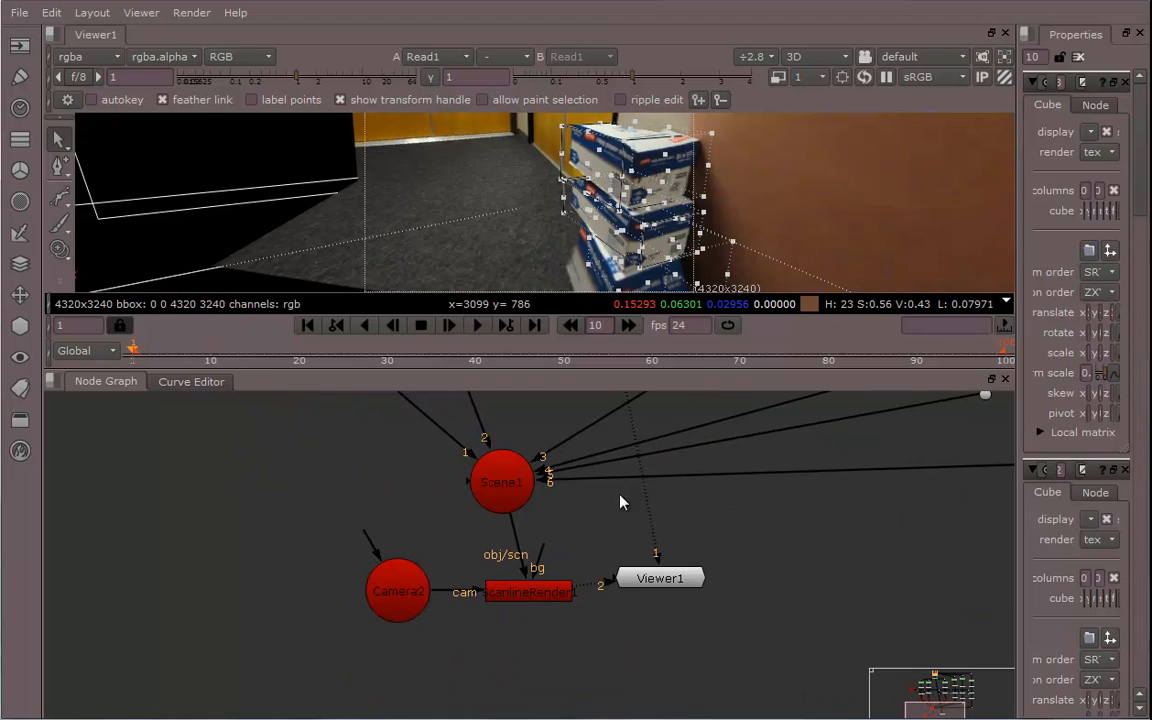
Enlarge the viewer and switch it to the 3D view of the render
click(418, 591)
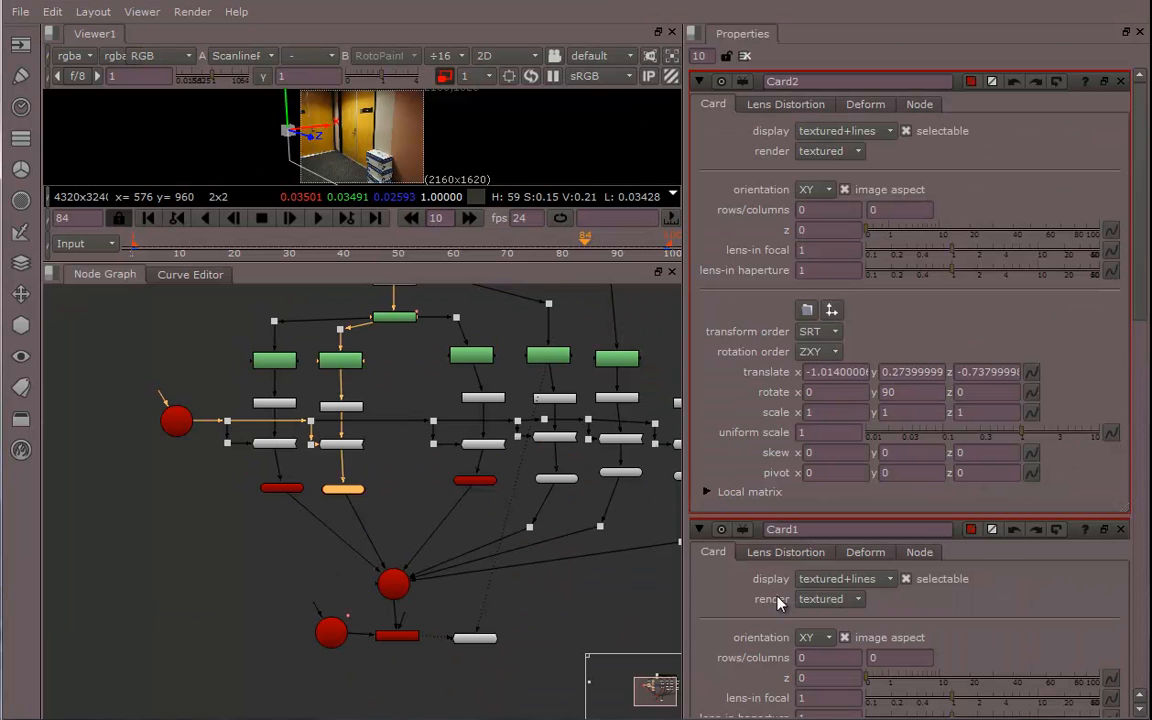
drag(533, 266, 510, 548)
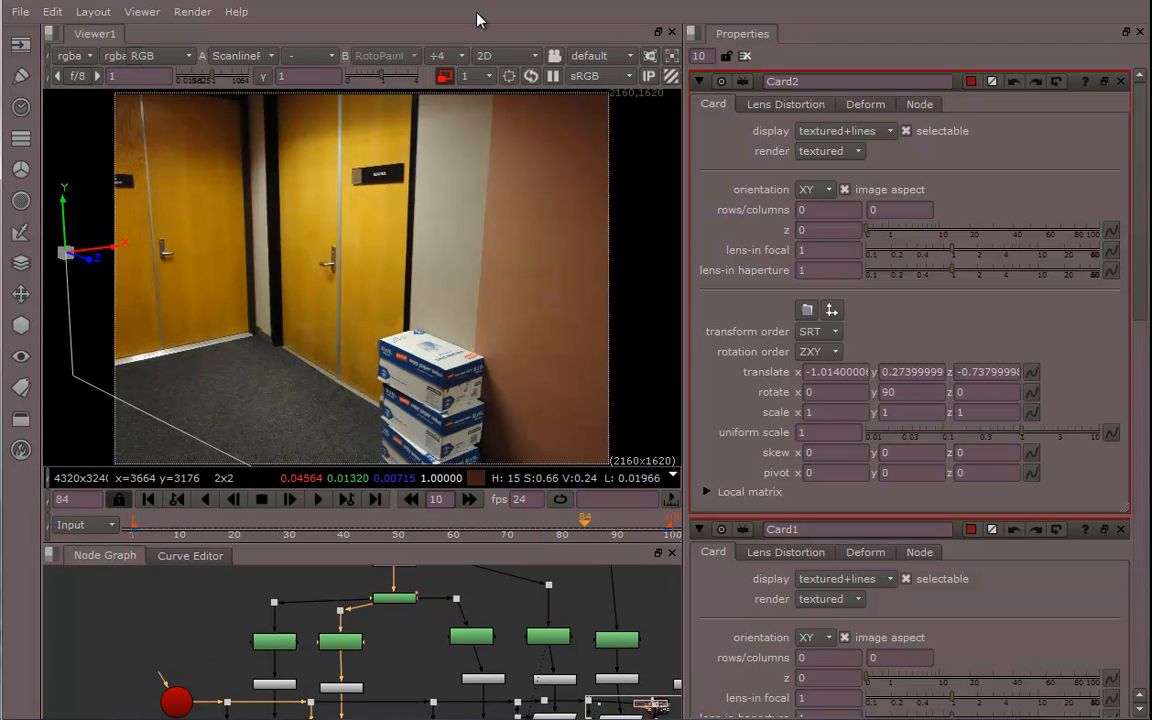
click(500, 58)
click(506, 93)
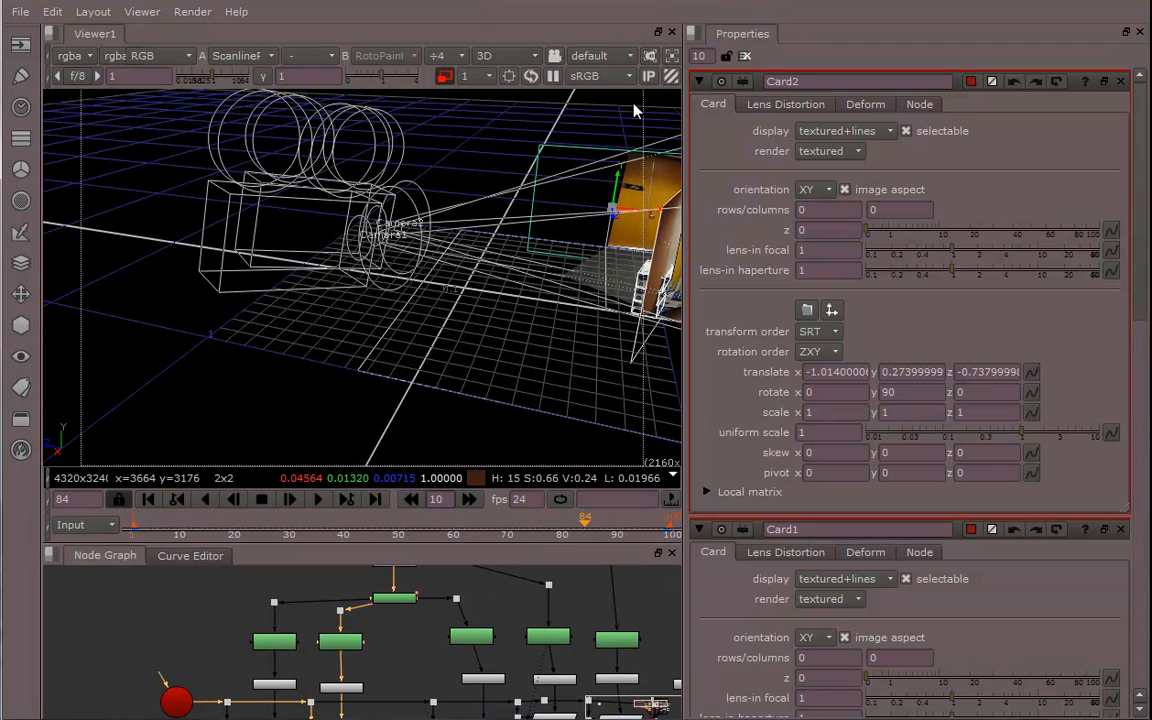
Orbit the 3D view around the projection setup and look through Camera2
click(595, 59)
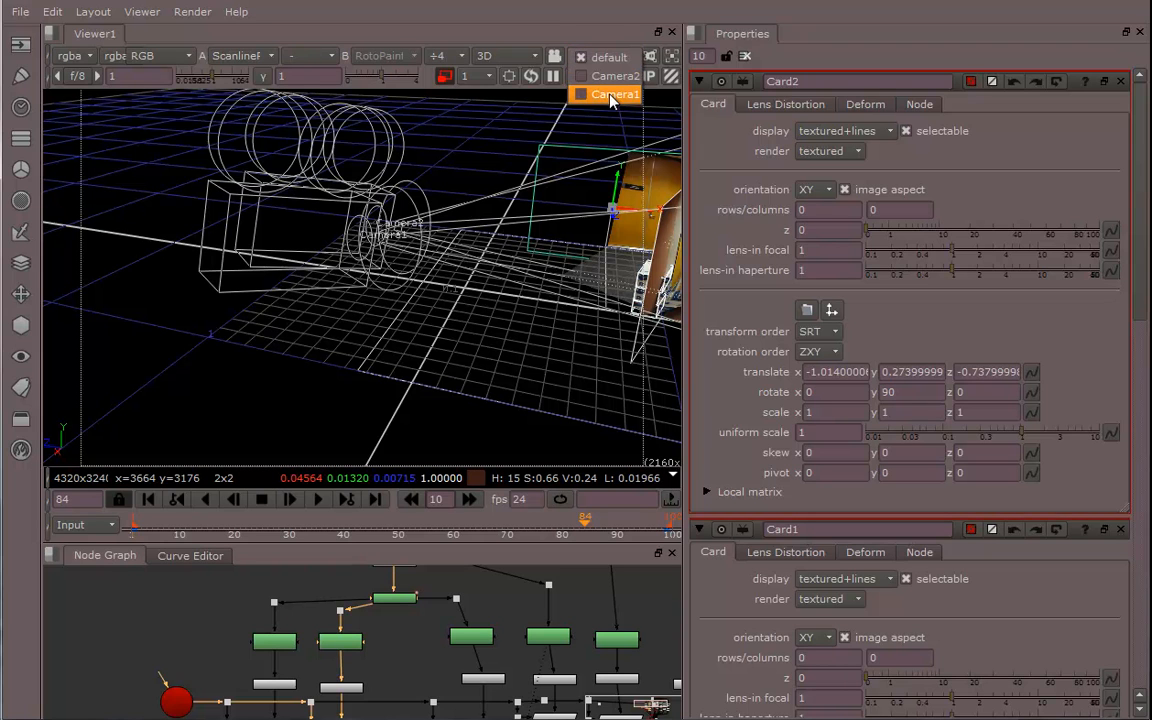
click(613, 63)
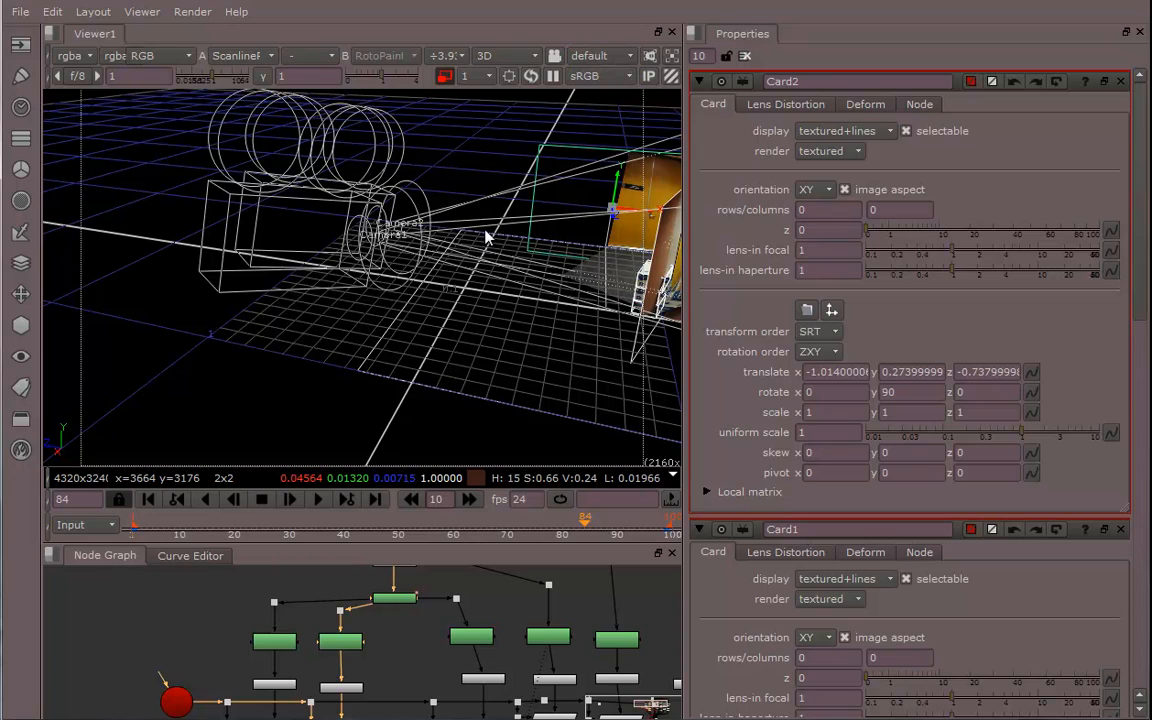
ctrl+drag(531, 233, 612, 224)
alt+middle_drag(612, 224, 449, 220)
ctrl+drag(449, 214, 384, 232)
alt+middle_drag(384, 235, 545, 237)
click(604, 57)
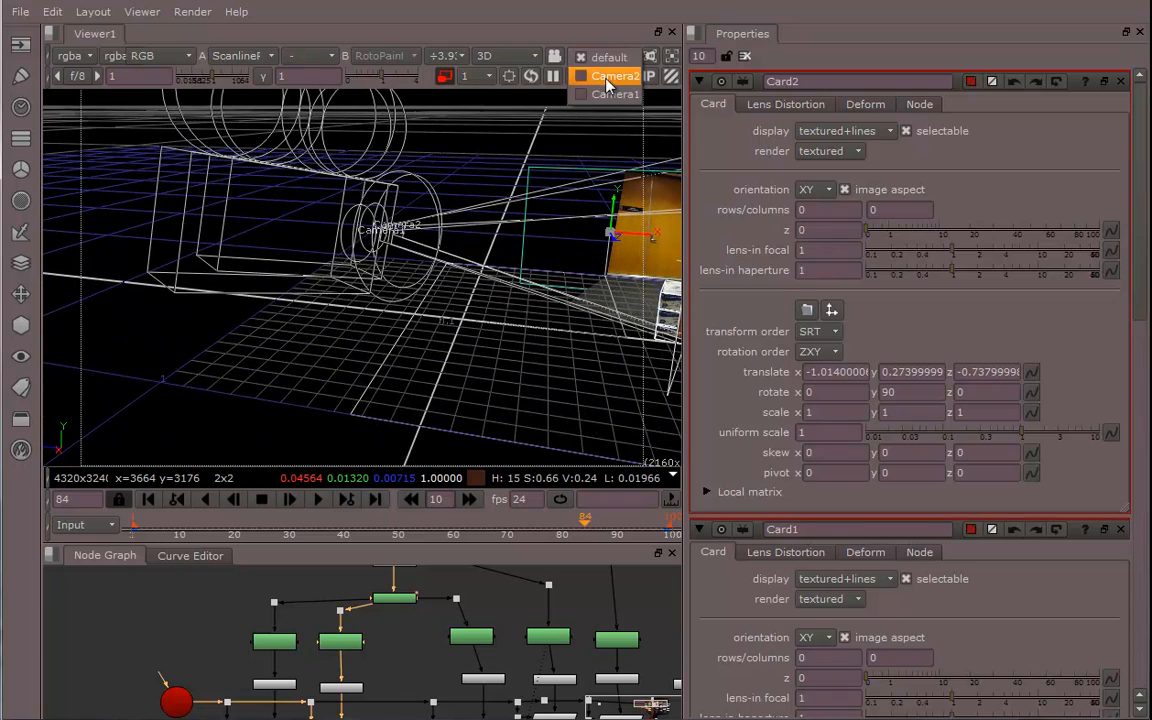
click(607, 77)
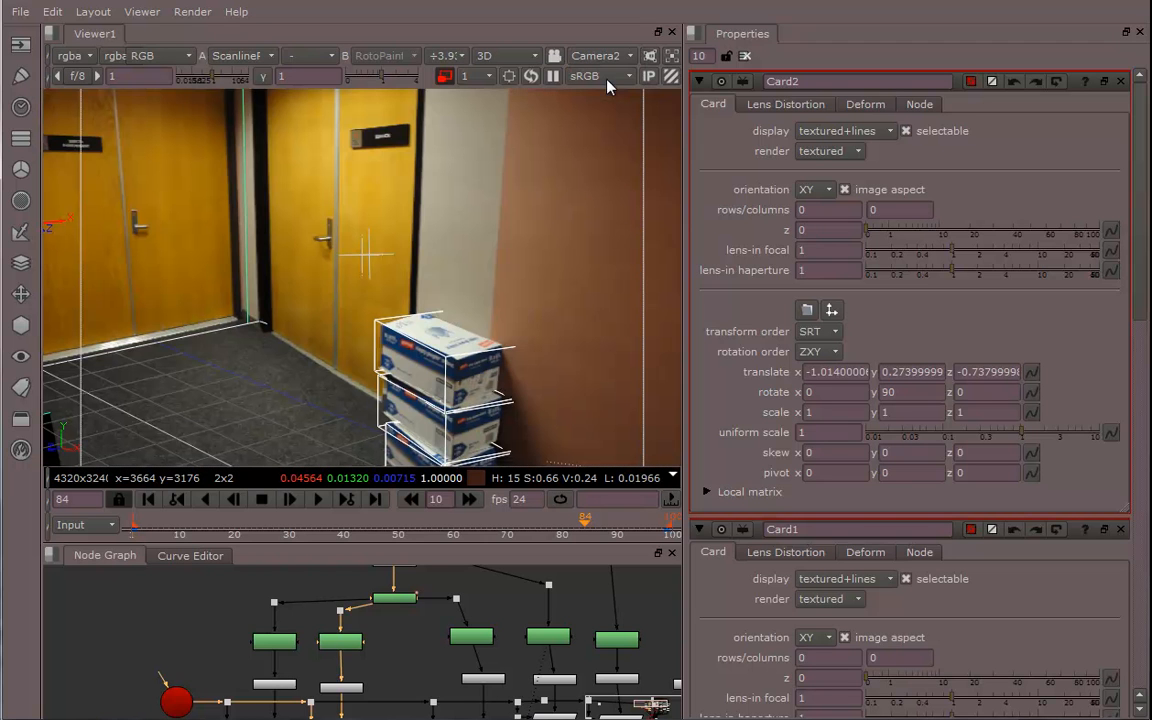
Return the viewer to the default camera and pan the node graph to the camera node
click(604, 57)
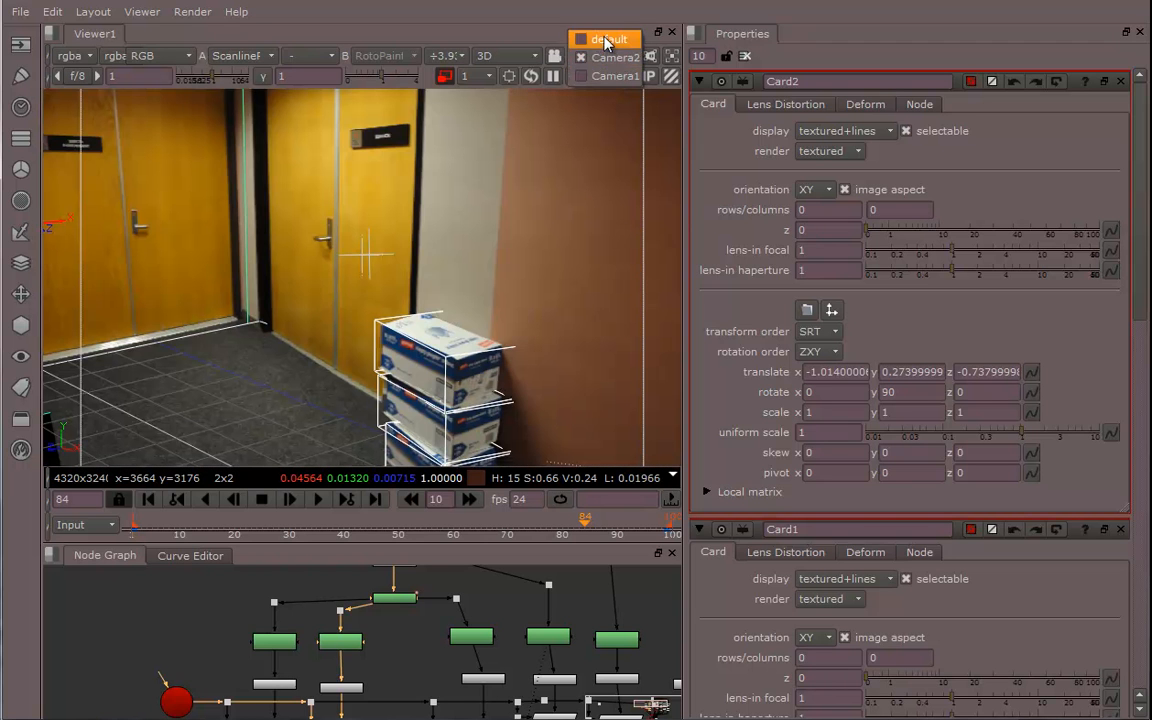
click(590, 39)
ctrl+drag(530, 167, 514, 207)
scroll(564, 221, down, 3)
middle_drag(430, 667, 376, 490)
middle_drag(304, 716, 333, 624)
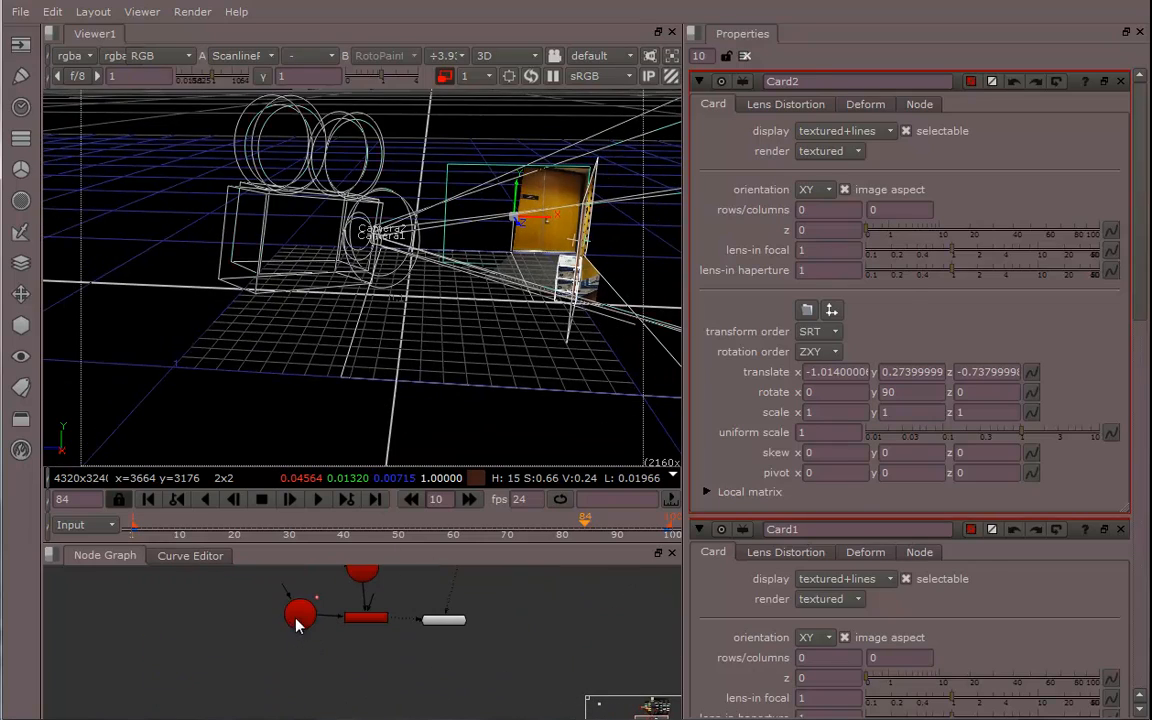
Open Camera2's properties and inspect its animated translate and rotate values along the timeline
click(298, 618)
ctrl+drag(453, 355, 300, 330)
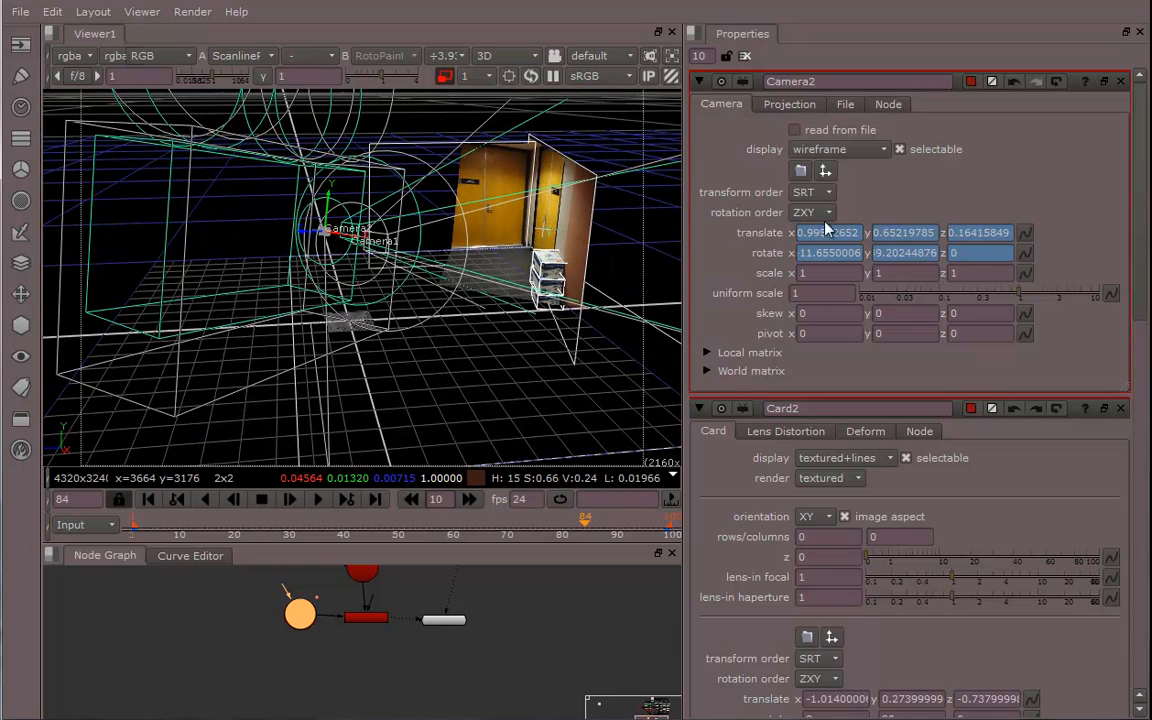
click(1027, 232)
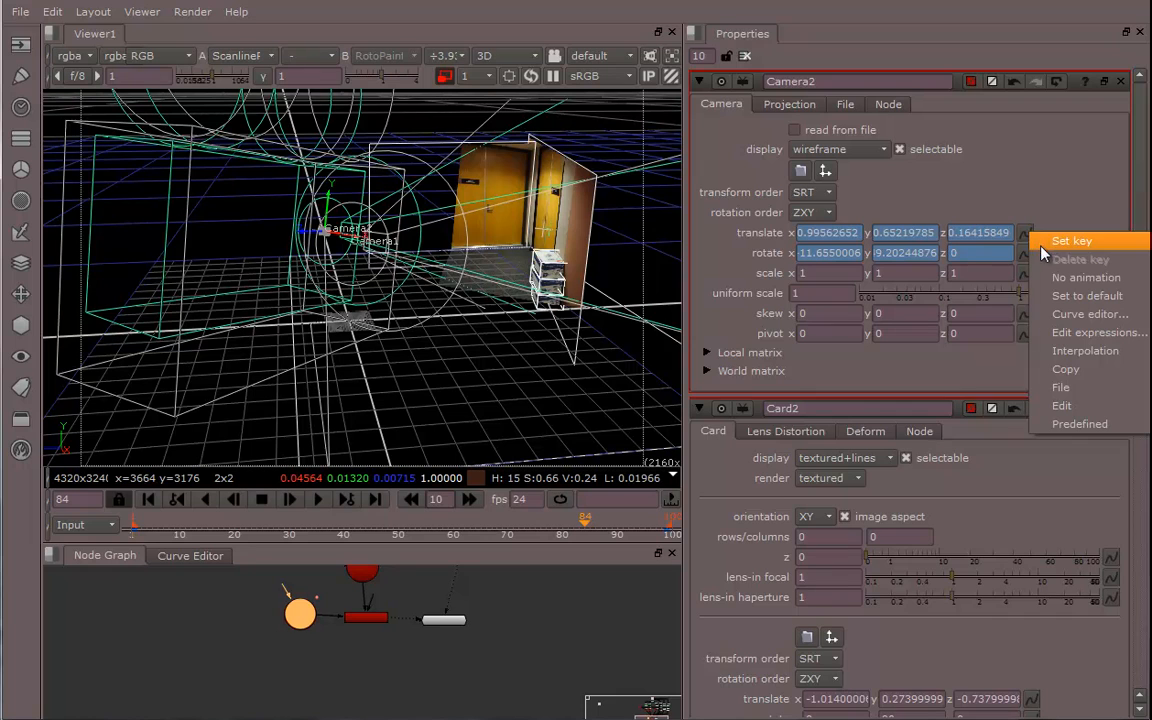
click(474, 256)
ctrl+drag(474, 256, 430, 263)
ctrl+drag(420, 410, 393, 483)
drag(467, 523, 229, 512)
Switch the viewer to 2D and play the camera move through the frame range
click(500, 55)
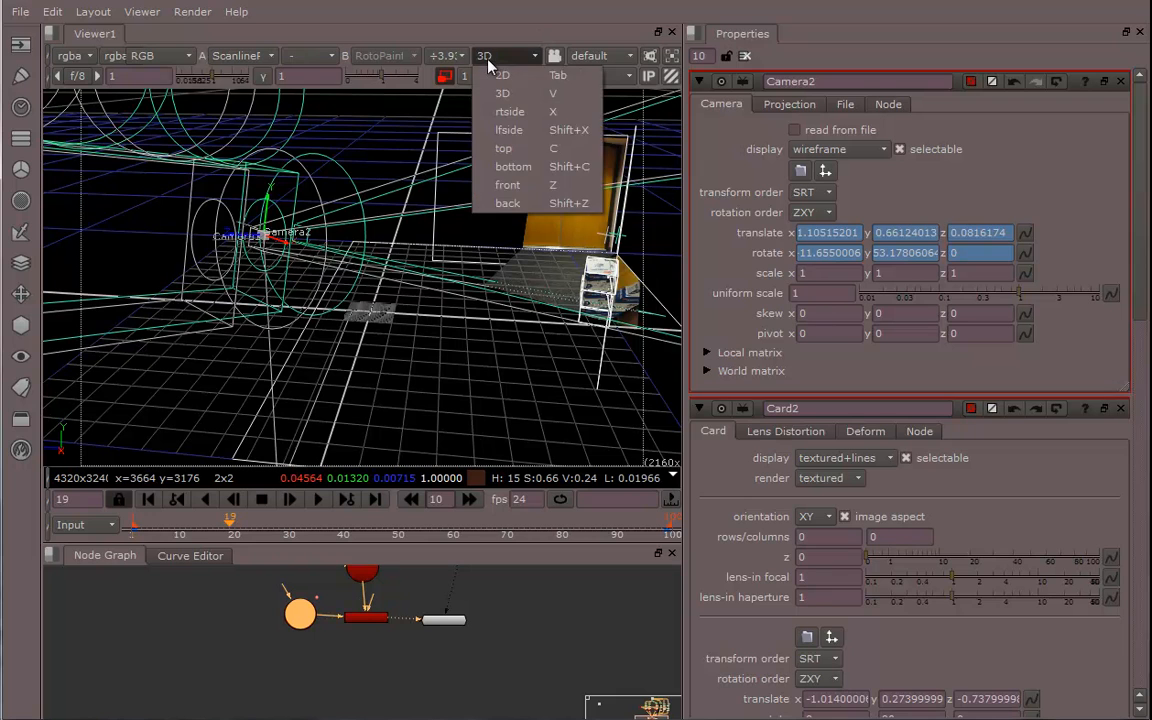
click(503, 67)
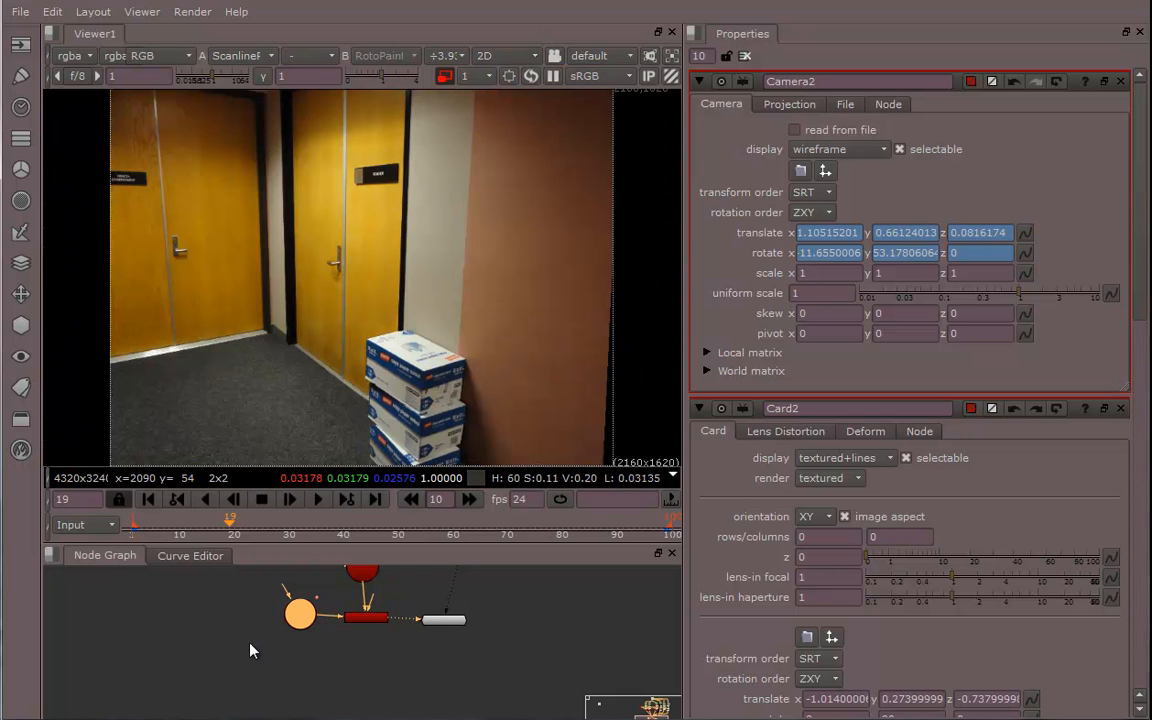
drag(222, 522, 257, 530)
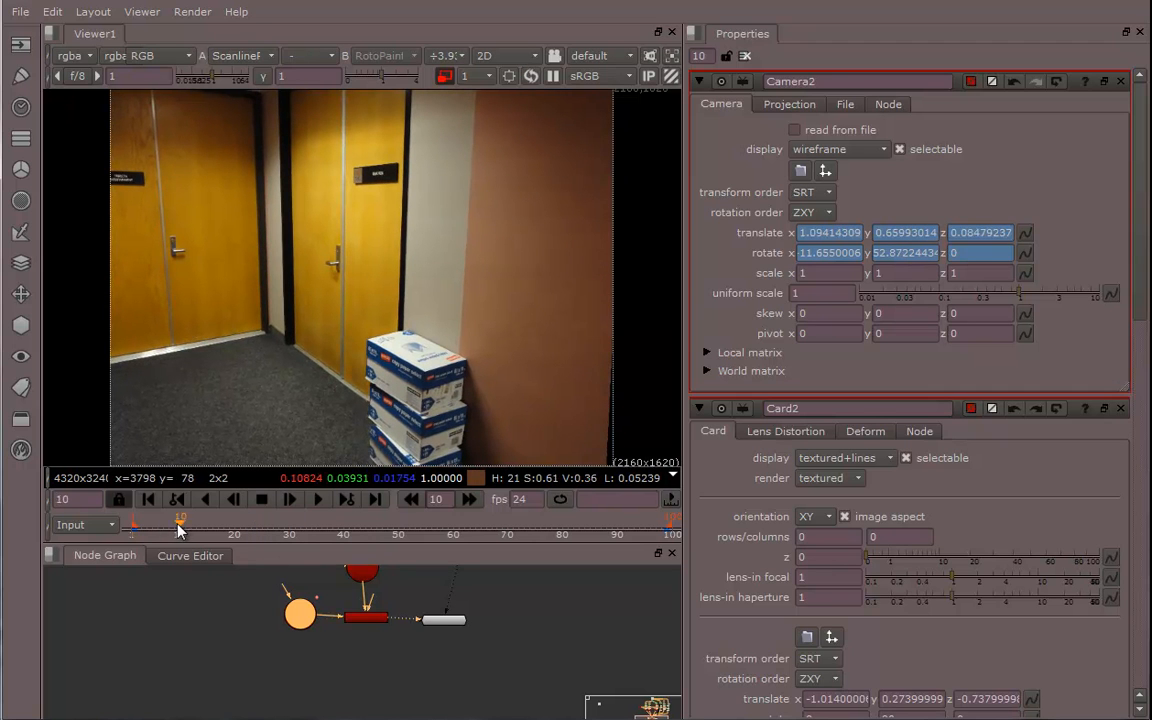
drag(180, 530, 138, 527)
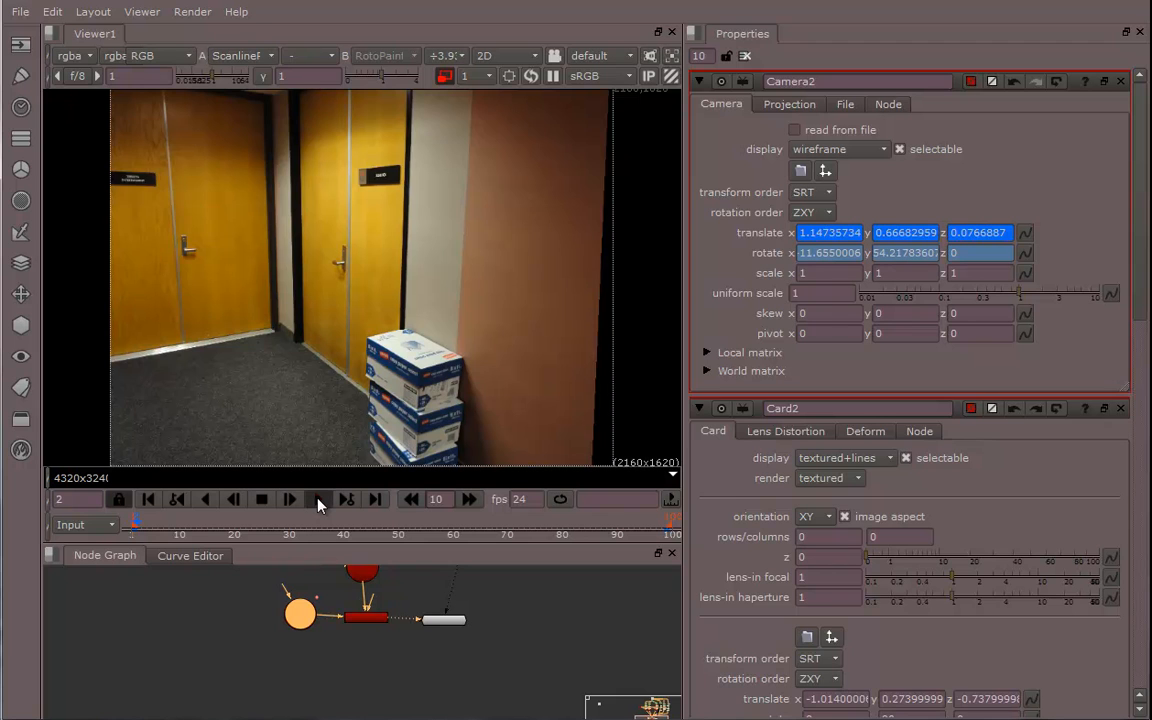
click(318, 500)
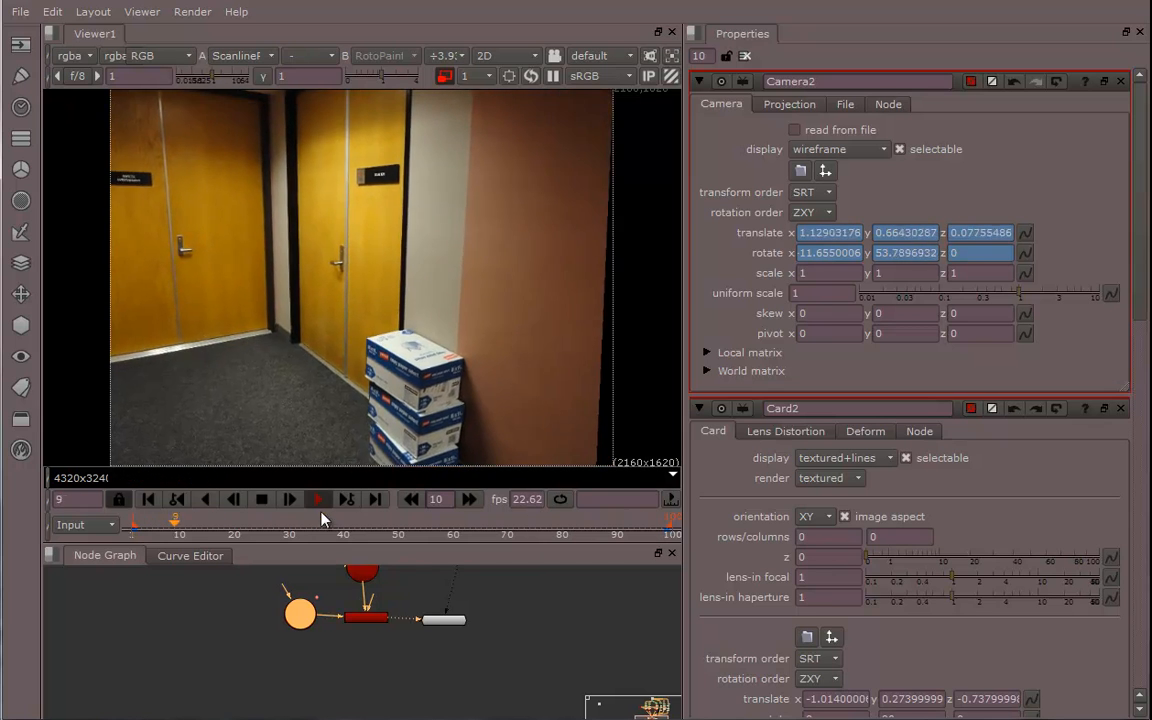
click(317, 500)
drag(634, 526, 669, 530)
Switch the viewer to 3D and orbit around the cameras and projected geometry
click(521, 57)
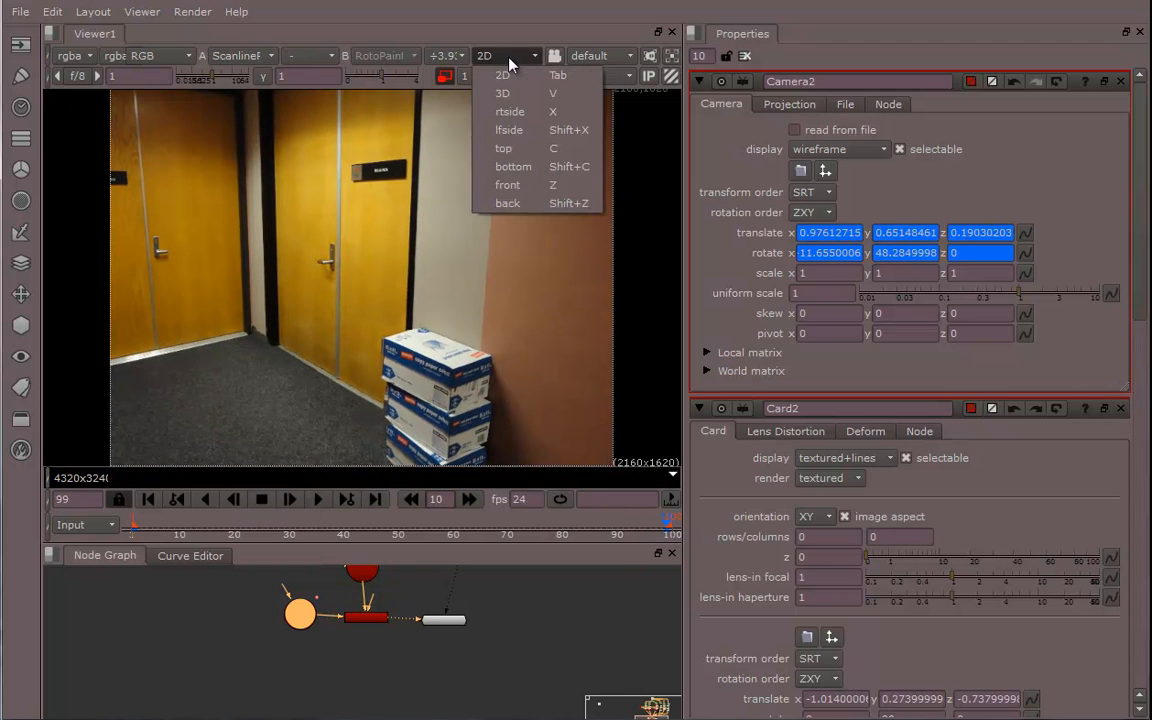
click(516, 94)
ctrl+drag(464, 252, 400, 285)
alt+middle_drag(383, 273, 441, 277)
ctrl+drag(443, 285, 242, 287)
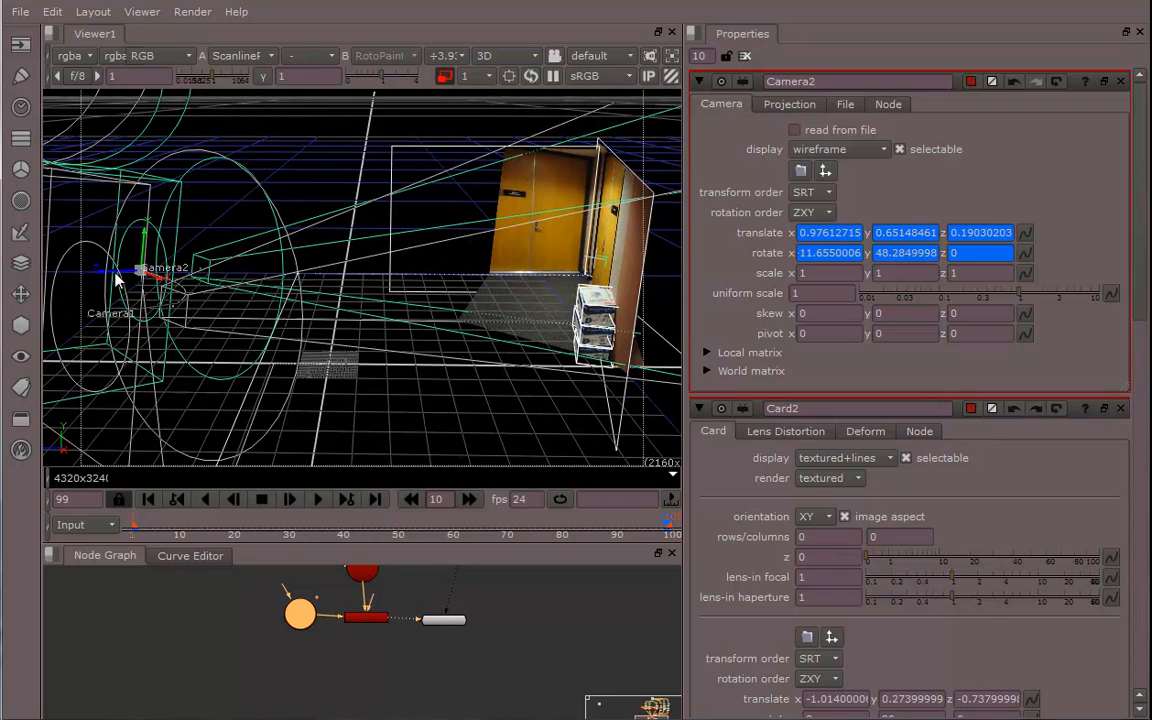
drag(108, 278, 195, 253)
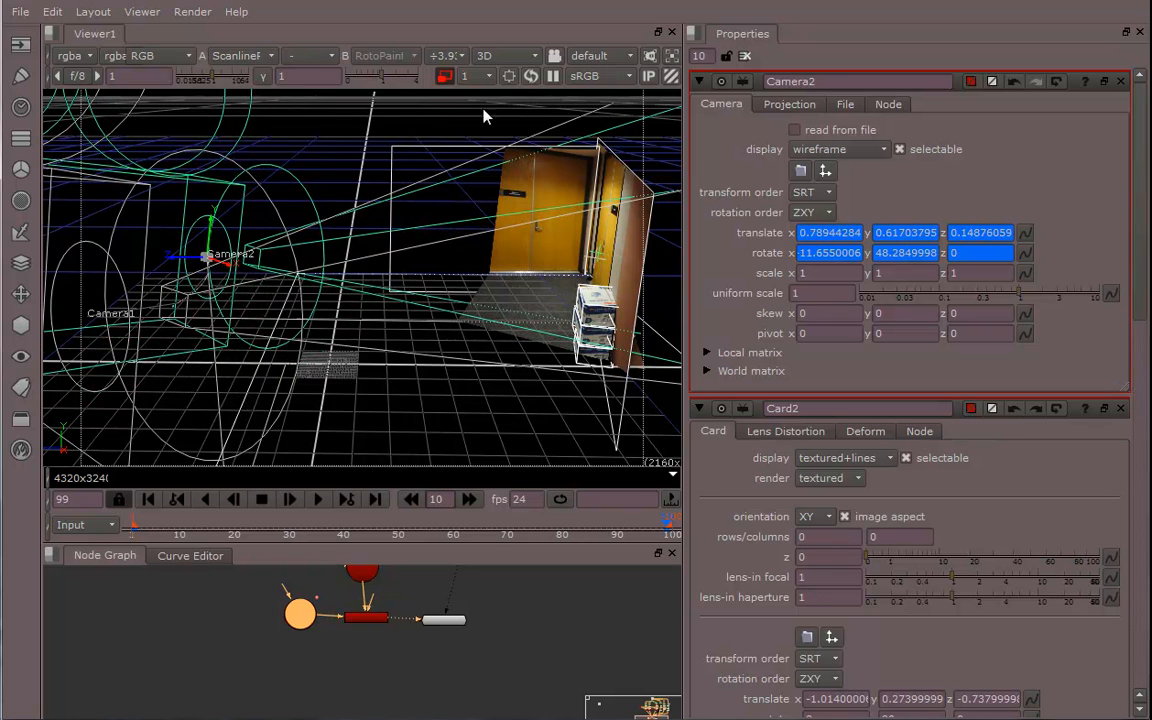
Return to the 2D view and play back the rendered result
click(503, 57)
click(507, 79)
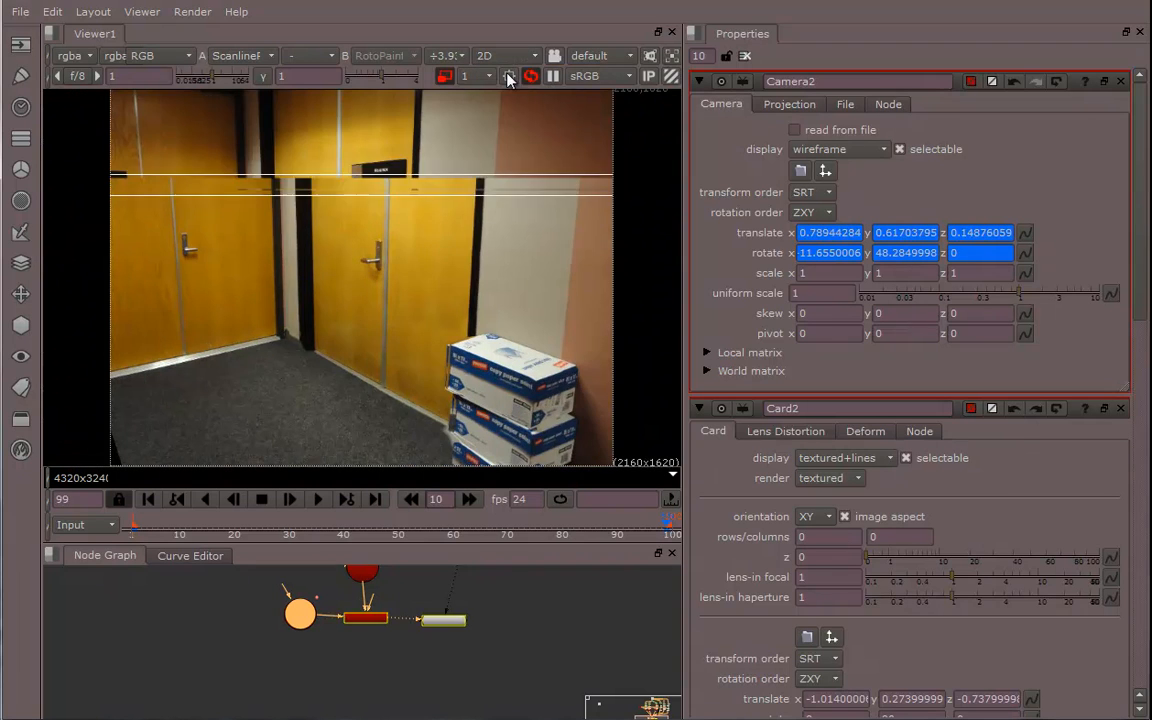
middle_drag(527, 404, 507, 353)
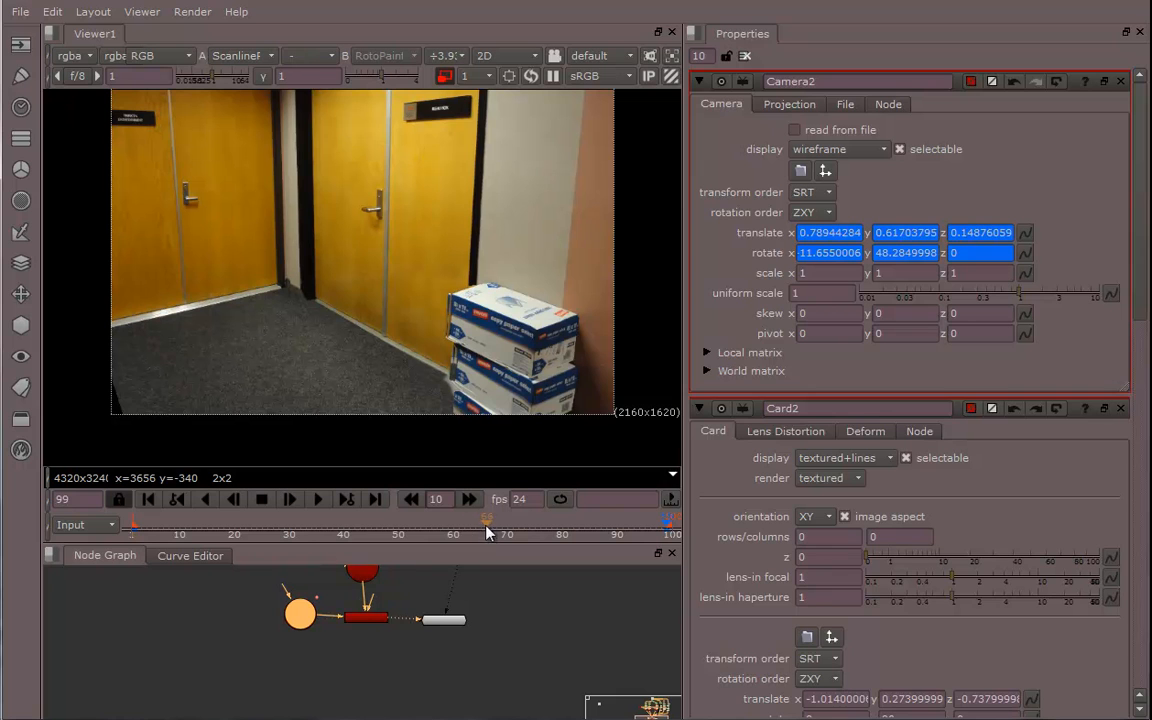
click(313, 503)
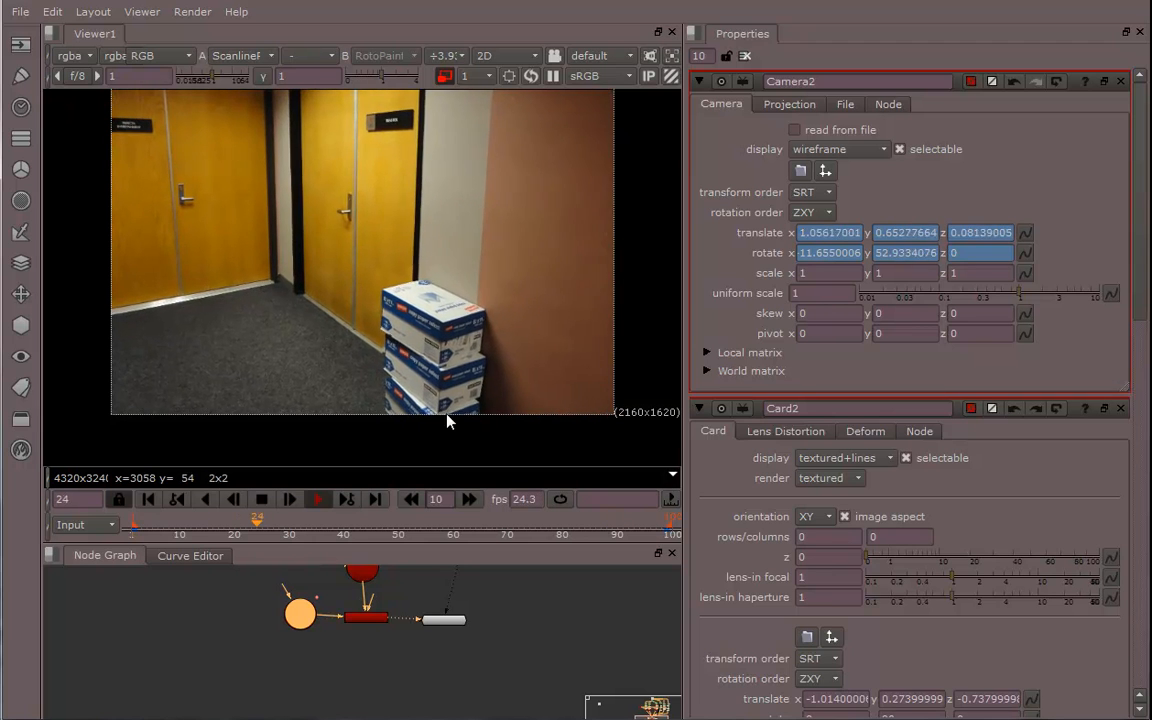
click(318, 499)
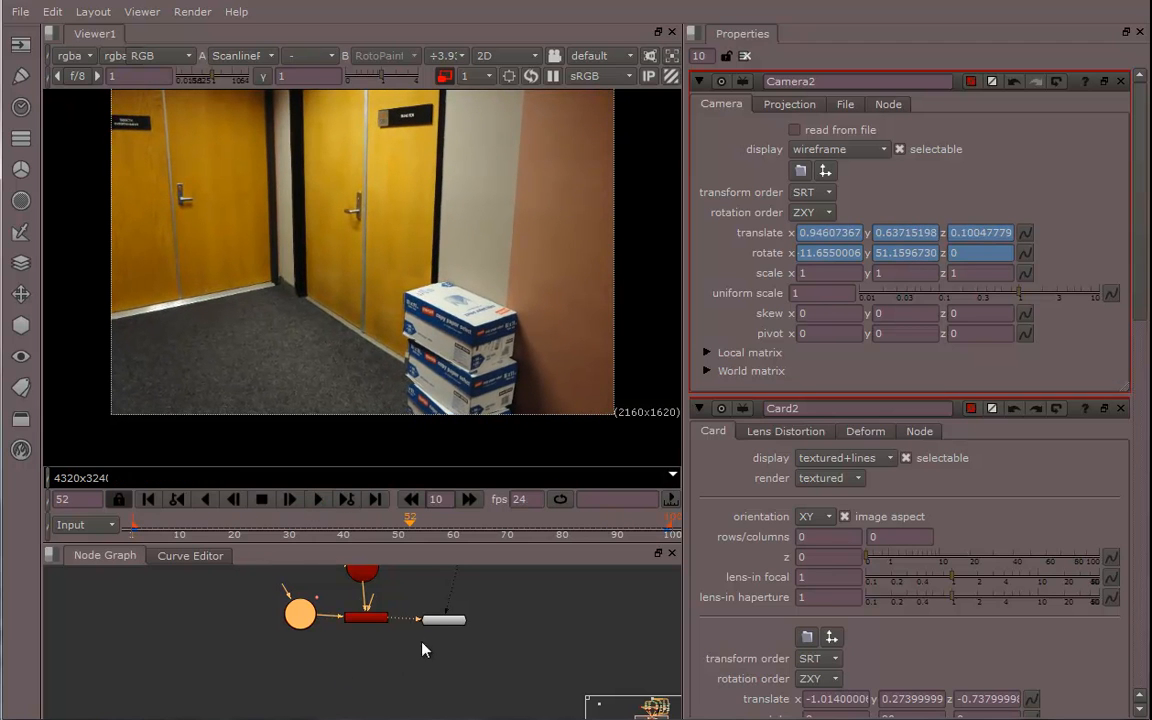
Open RotoPaint1, select all of its Clone strokes and set their lifetime type to all frames
middle_drag(422, 650, 464, 718)
mouse_move(452, 585)
middle_down()
mouse_move(464, 718)
mouse_move(503, 687)
middle_up()
scroll(463, 708, up, 3)
double_click(428, 613)
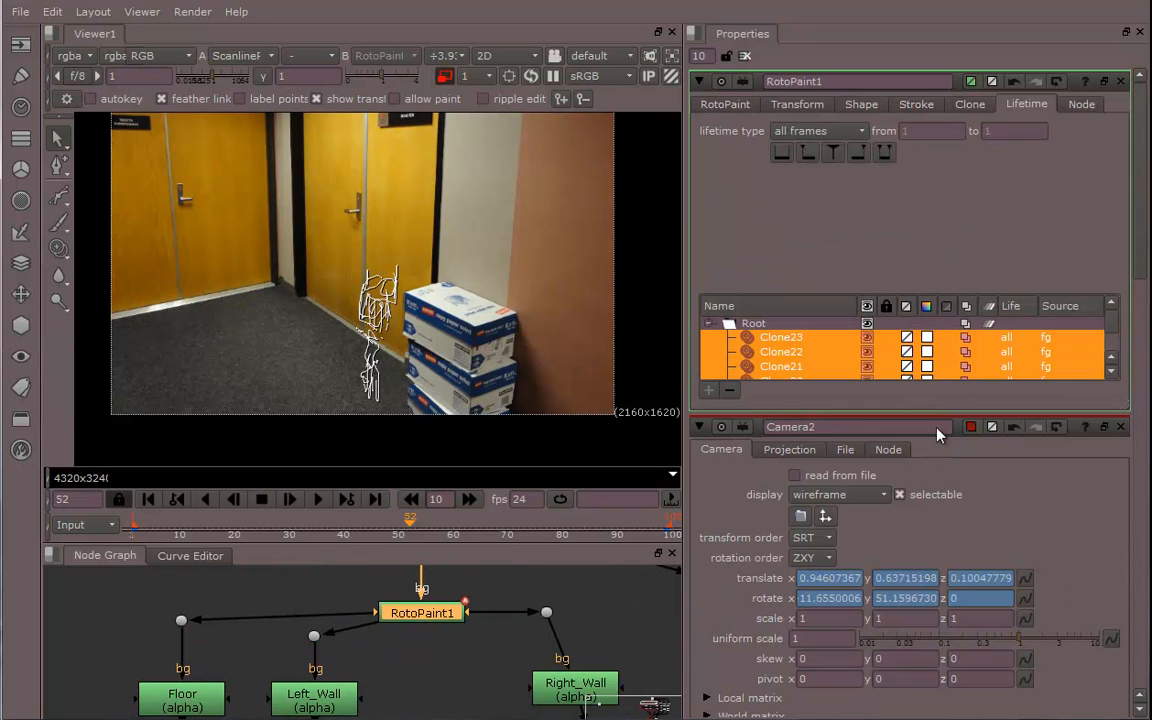
mouse_move(1114, 321)
mouse_down()
mouse_move(1104, 363)
mouse_move(1100, 303)
mouse_move(1099, 376)
mouse_up()
click(805, 336)
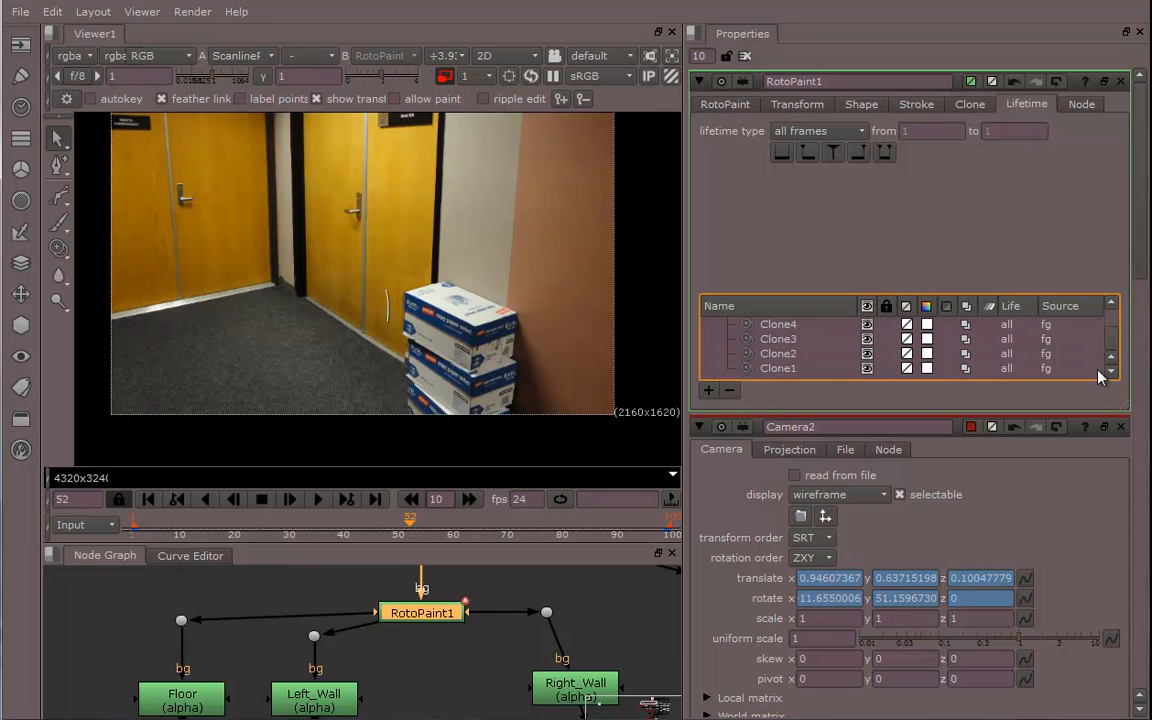
shift+click(806, 369)
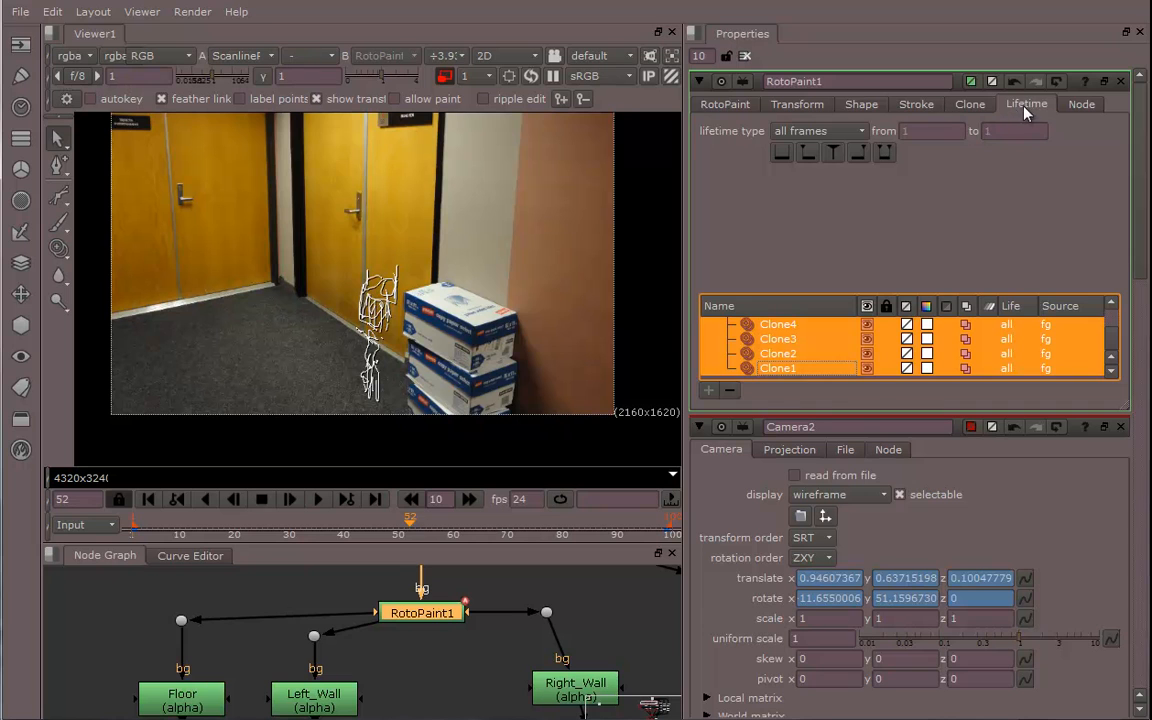
click(822, 131)
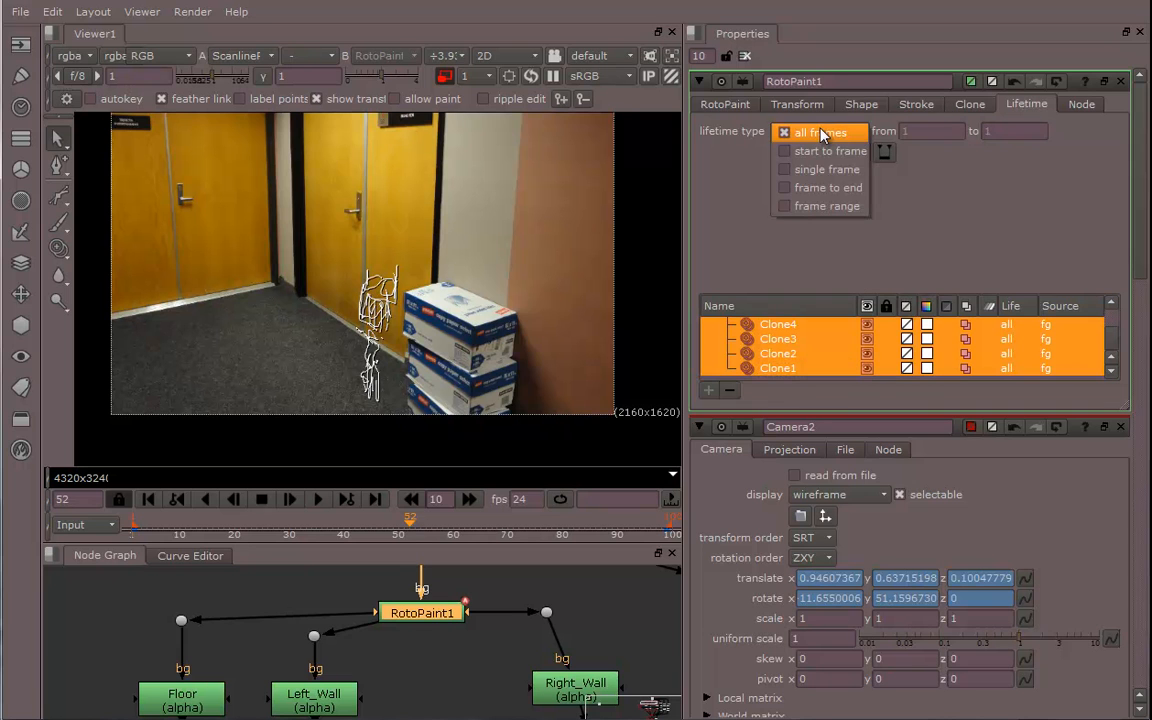
click(822, 134)
click(786, 105)
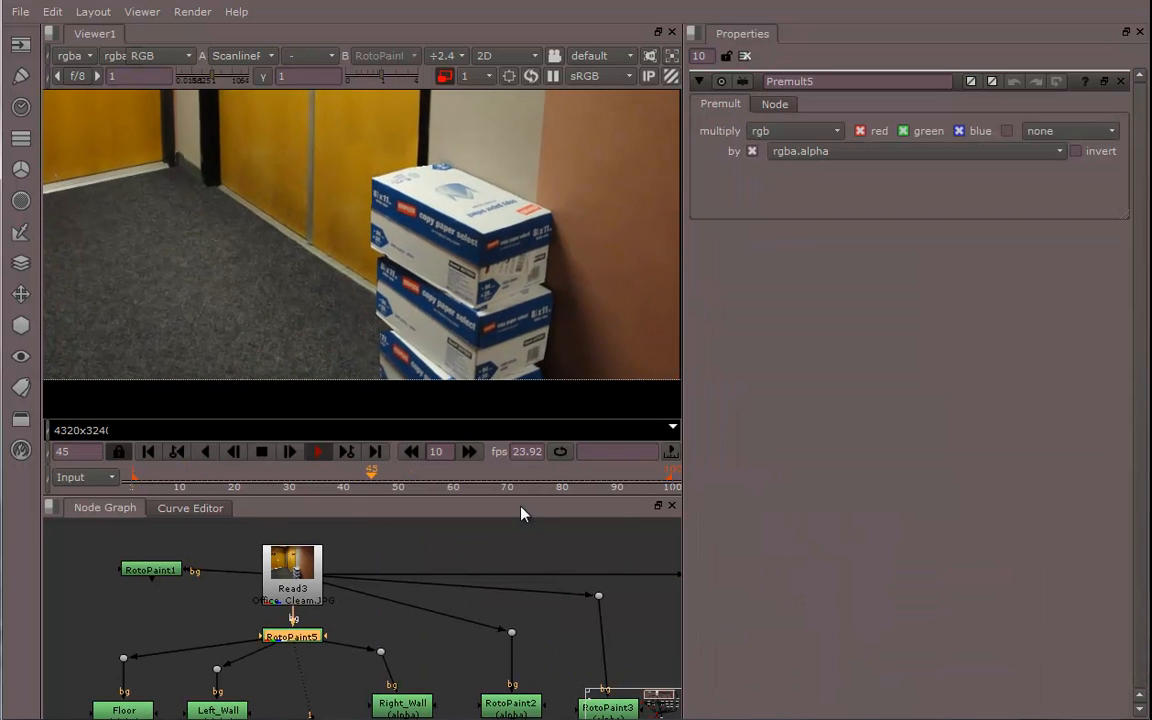
Play back the render and inspect RotoPaint5's clone stroke list
drag(522, 496, 545, 672)
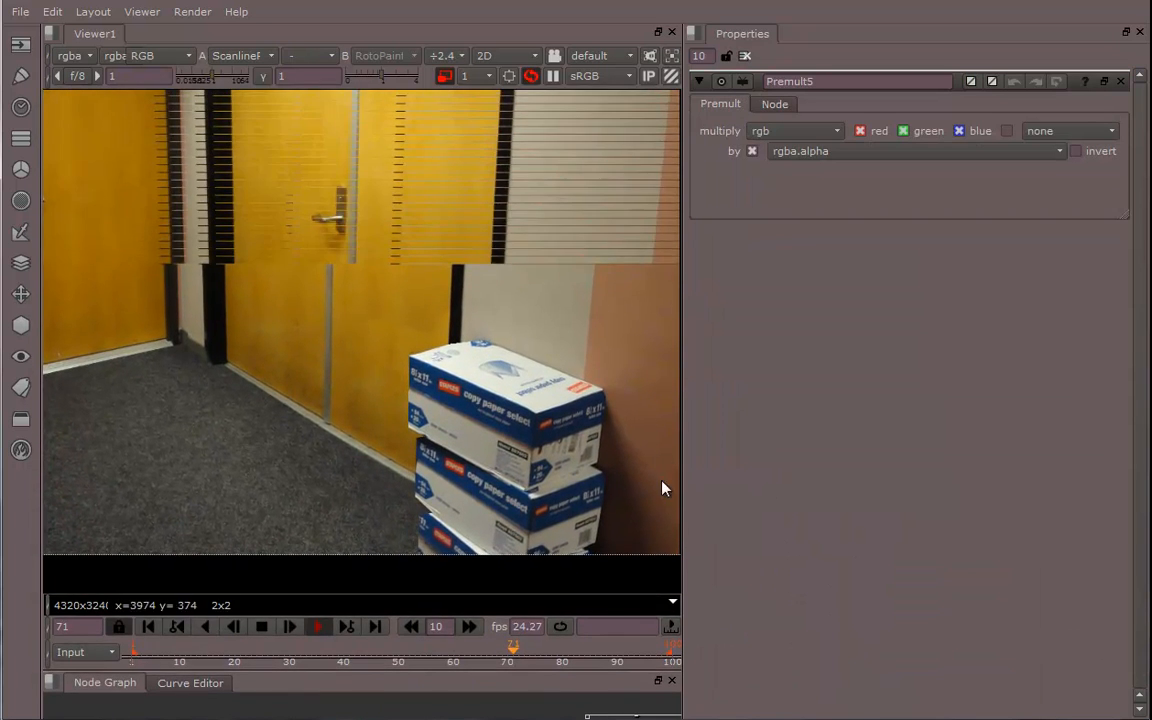
drag(769, 398, 948, 395)
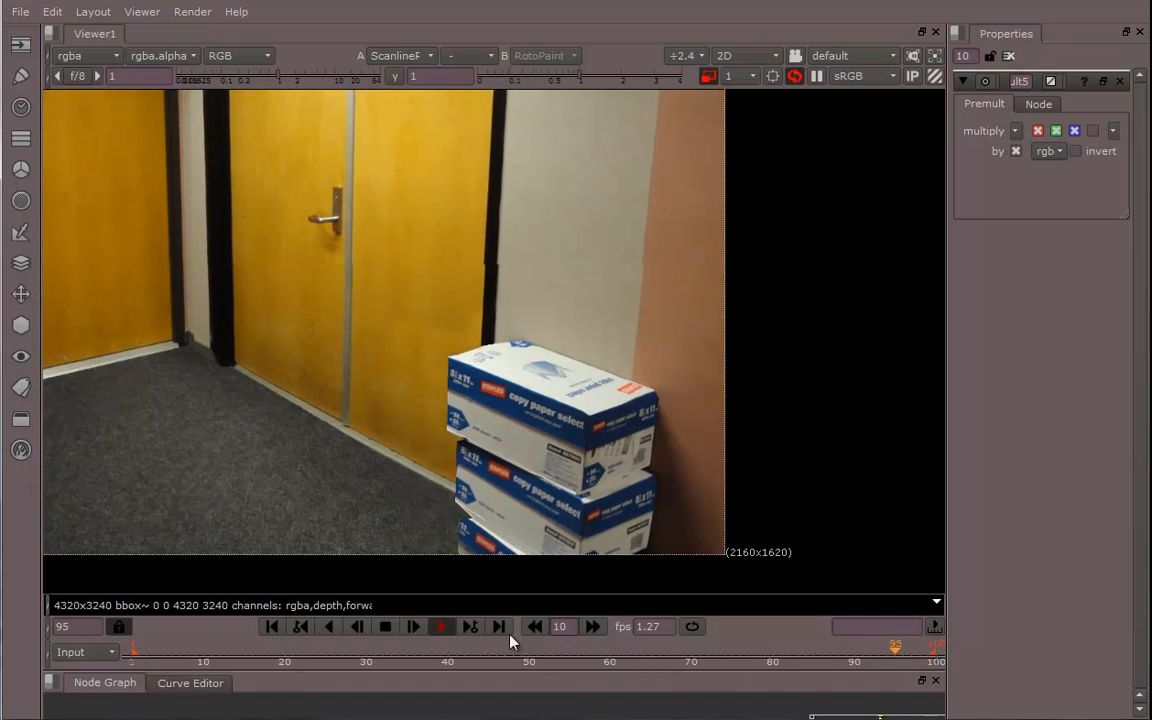
click(441, 626)
drag(487, 670, 510, 362)
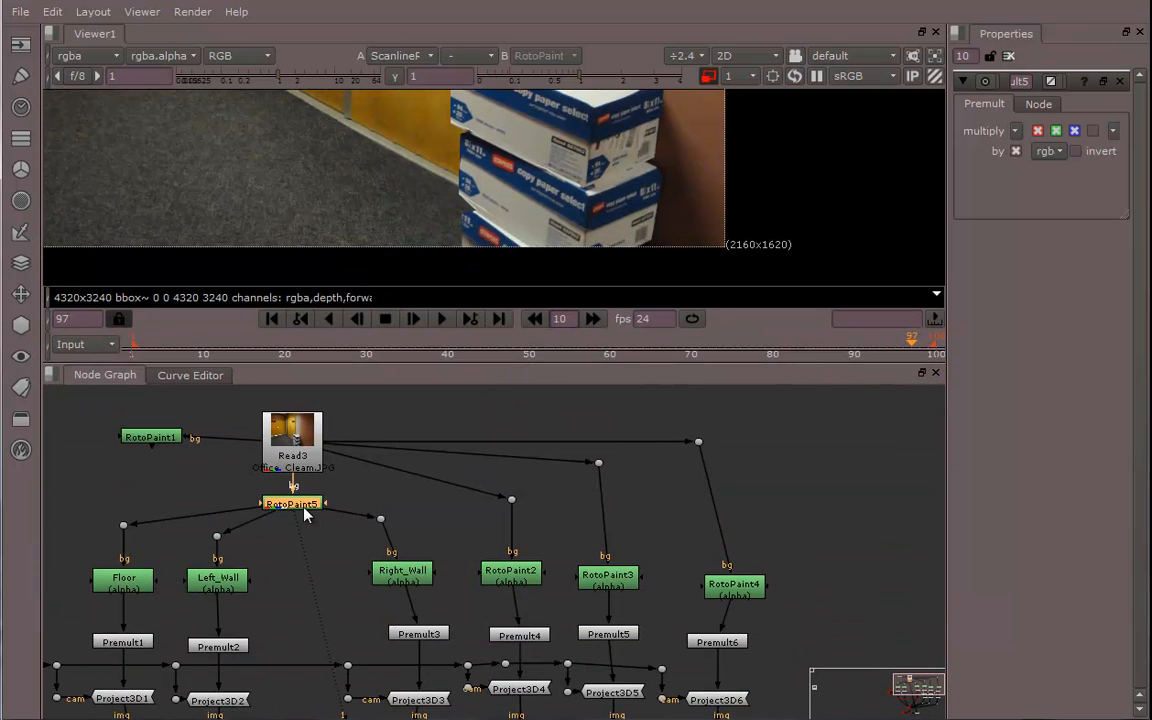
double_click(298, 505)
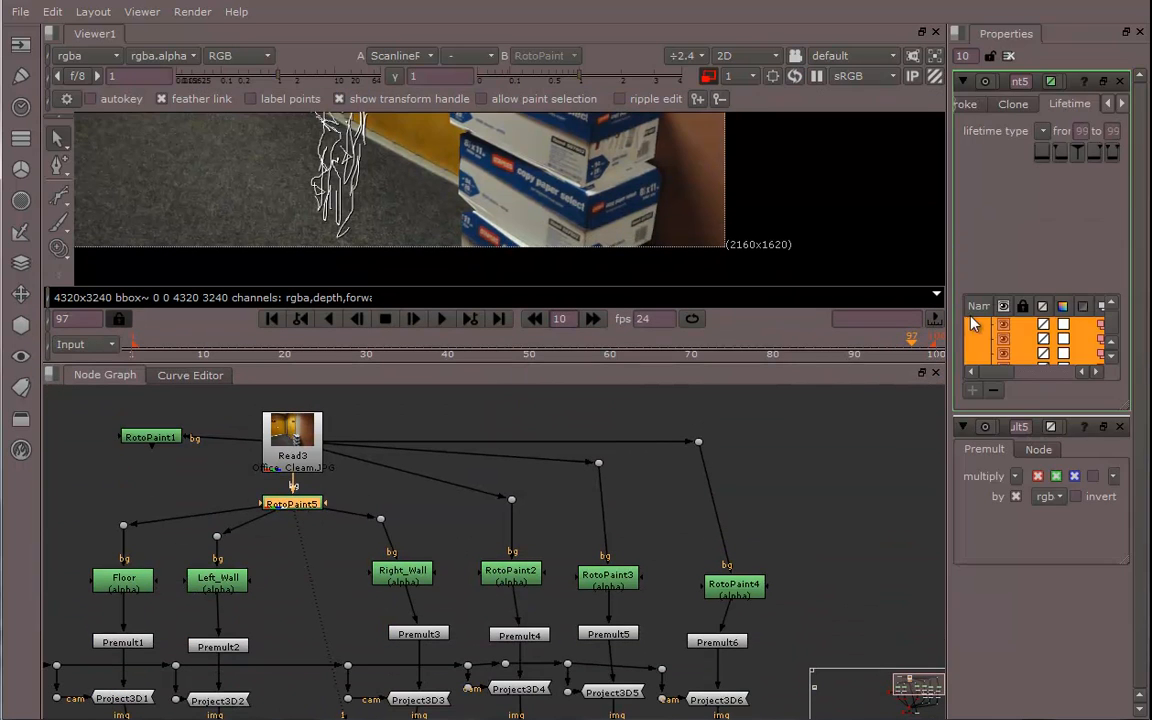
drag(945, 325, 626, 330)
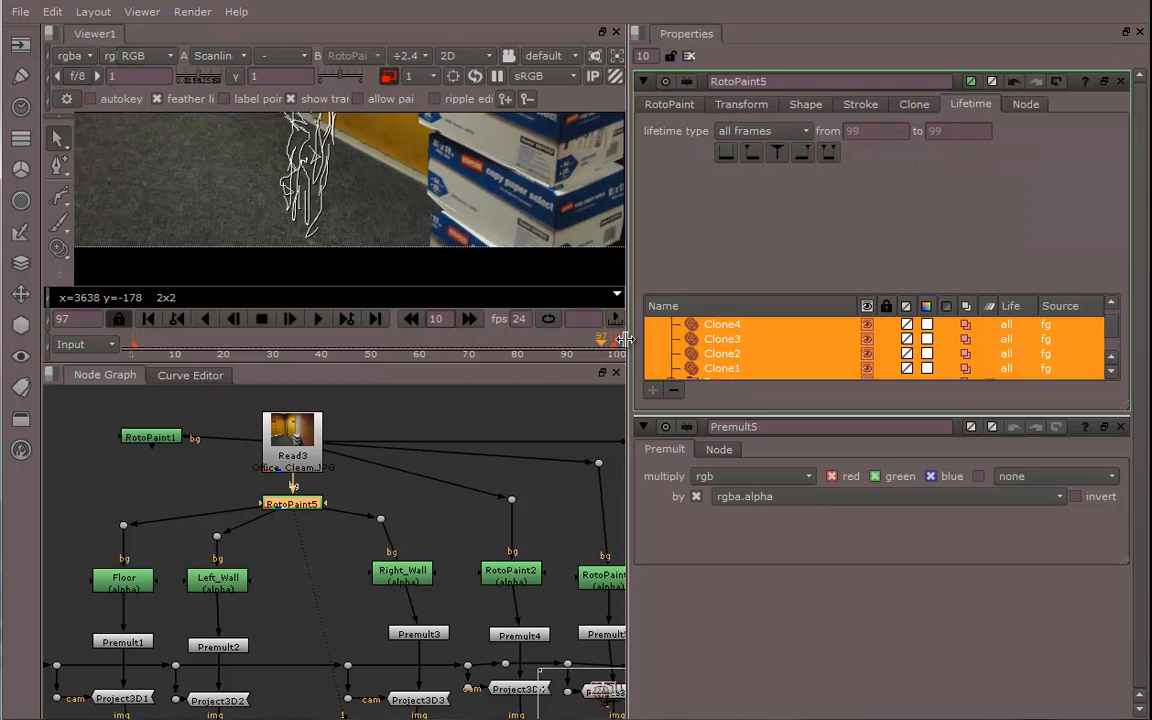
drag(437, 365, 445, 571)
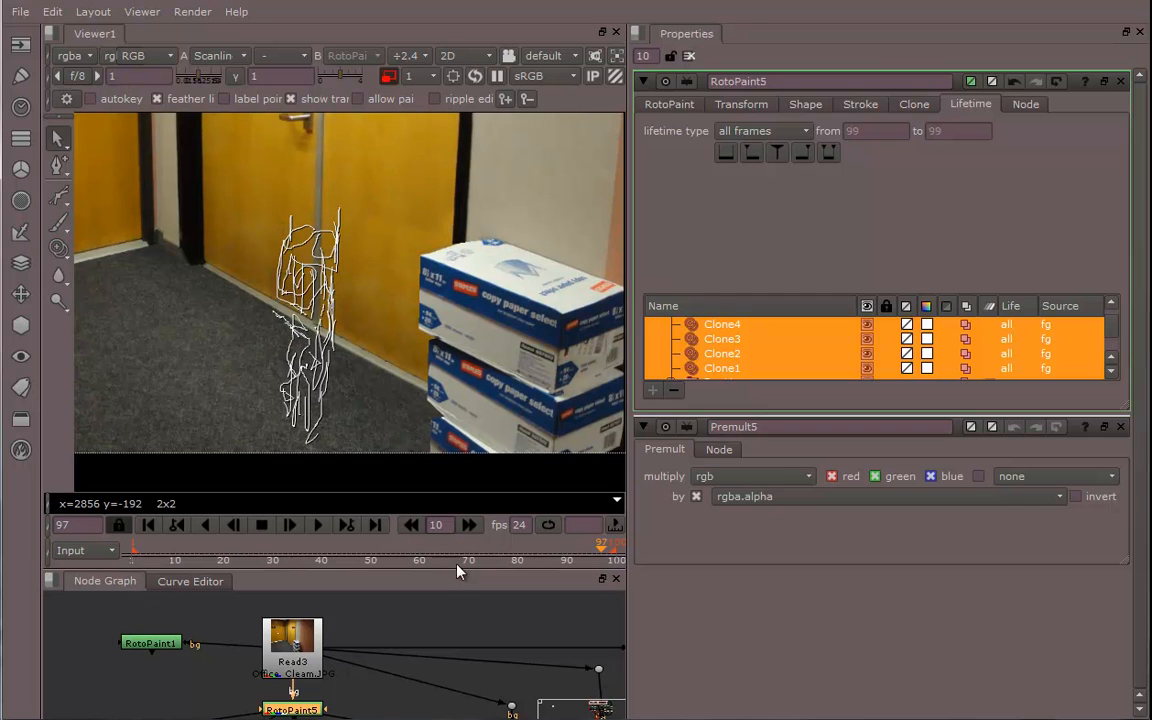
click(1121, 82)
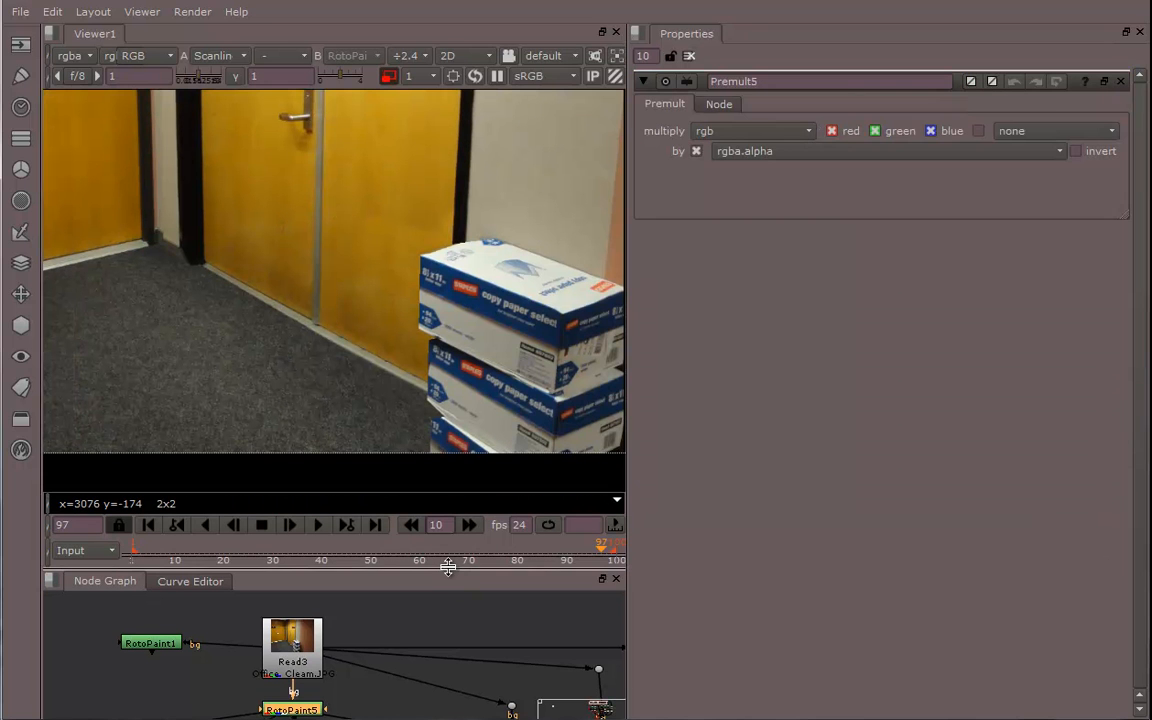
Fit the whole image in the viewer and play the cleaned result
mouse_move(417, 333)
middle_down()
mouse_move(474, 325)
mouse_move(420, 355)
middle_up()
scroll(472, 319, down, 2)
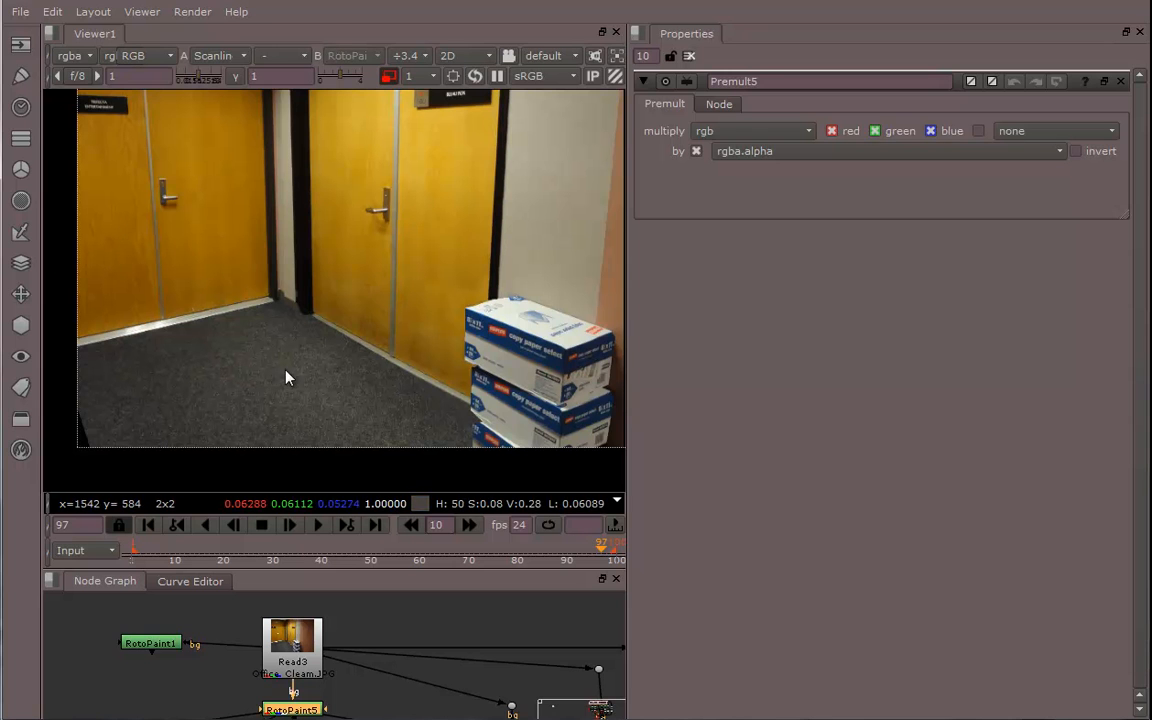
middle_drag(465, 265, 424, 320)
scroll(472, 293, down, 1)
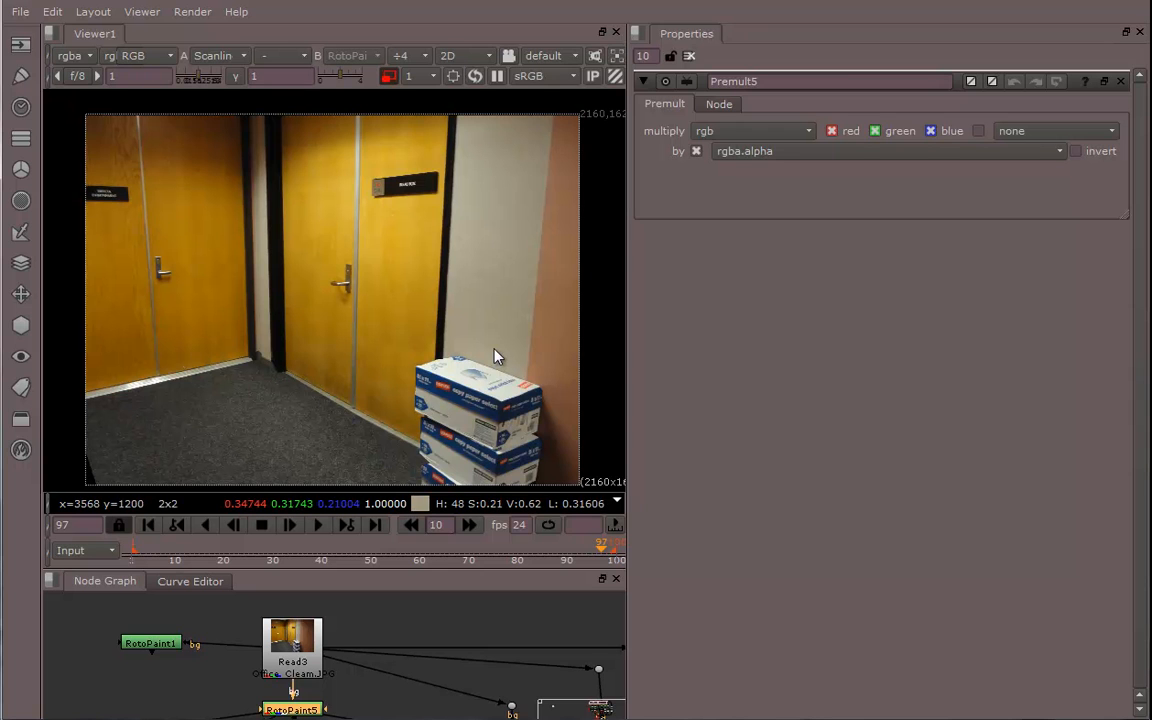
click(316, 530)
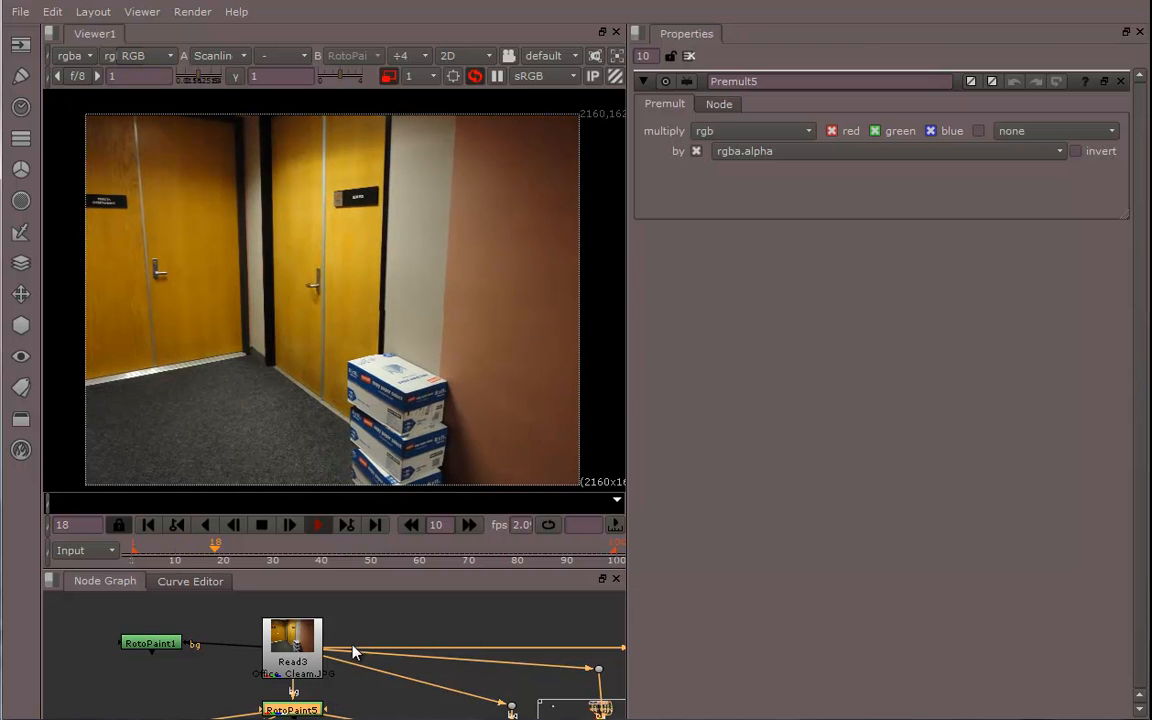
Delete the unused RotoPaint1 node beside the Read node
drag(244, 650, 172, 650)
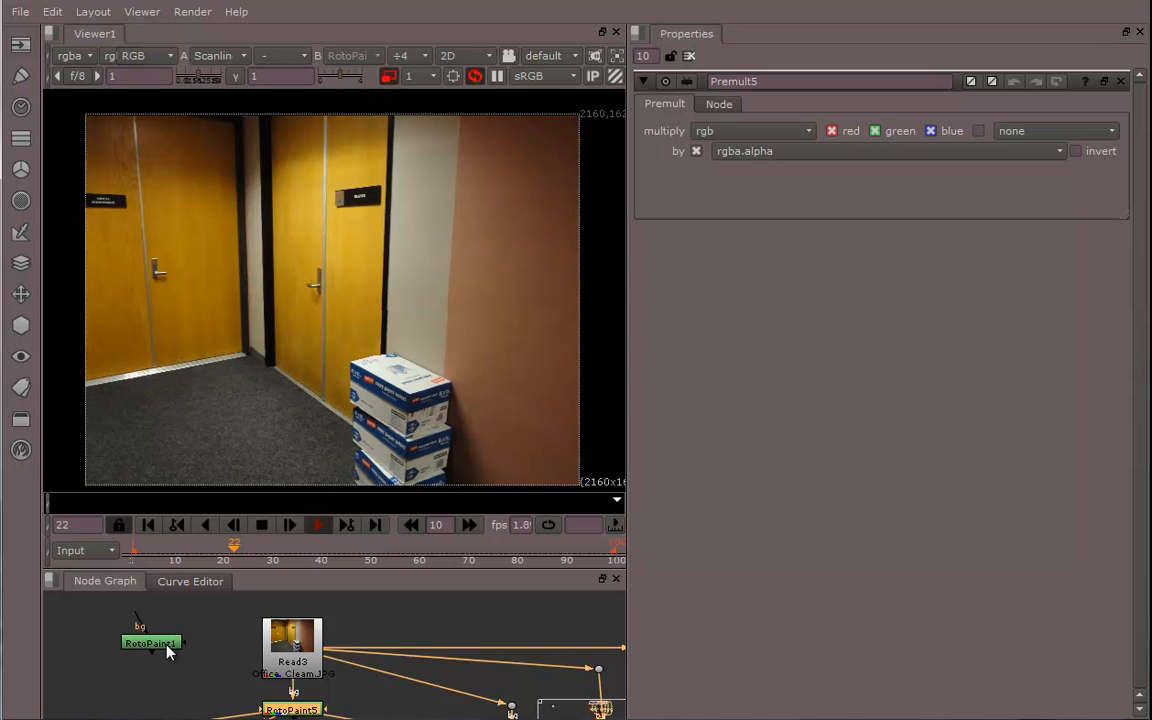
click(150, 643)
key(Delete)
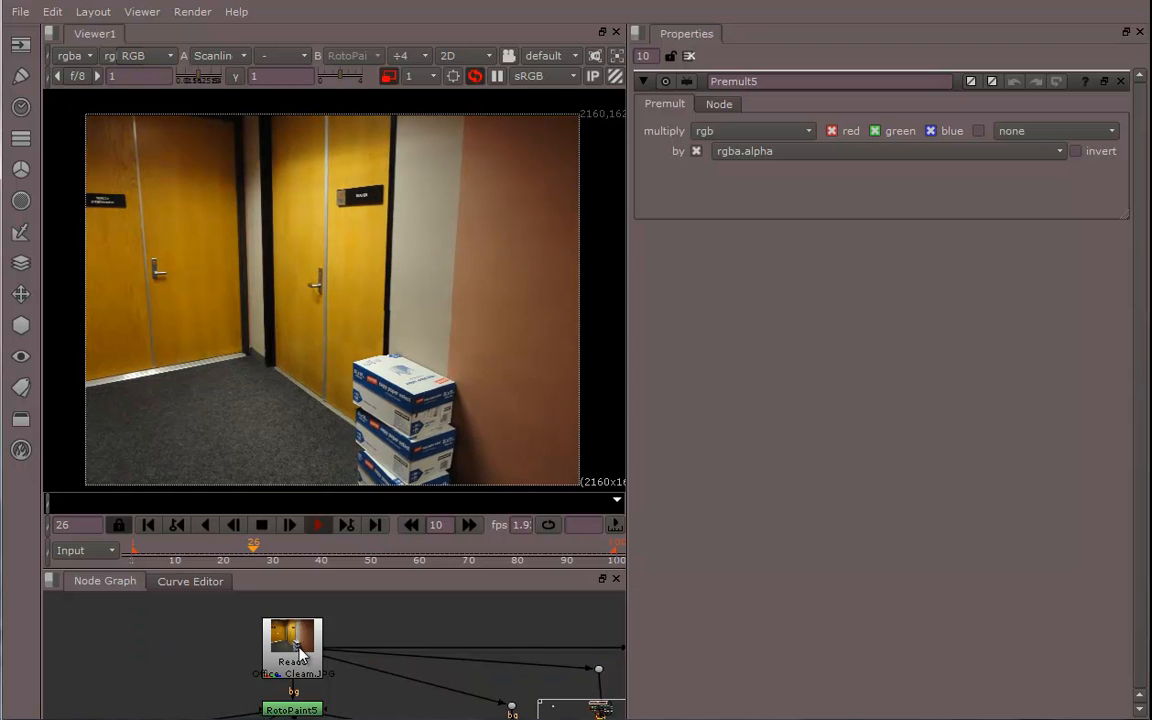